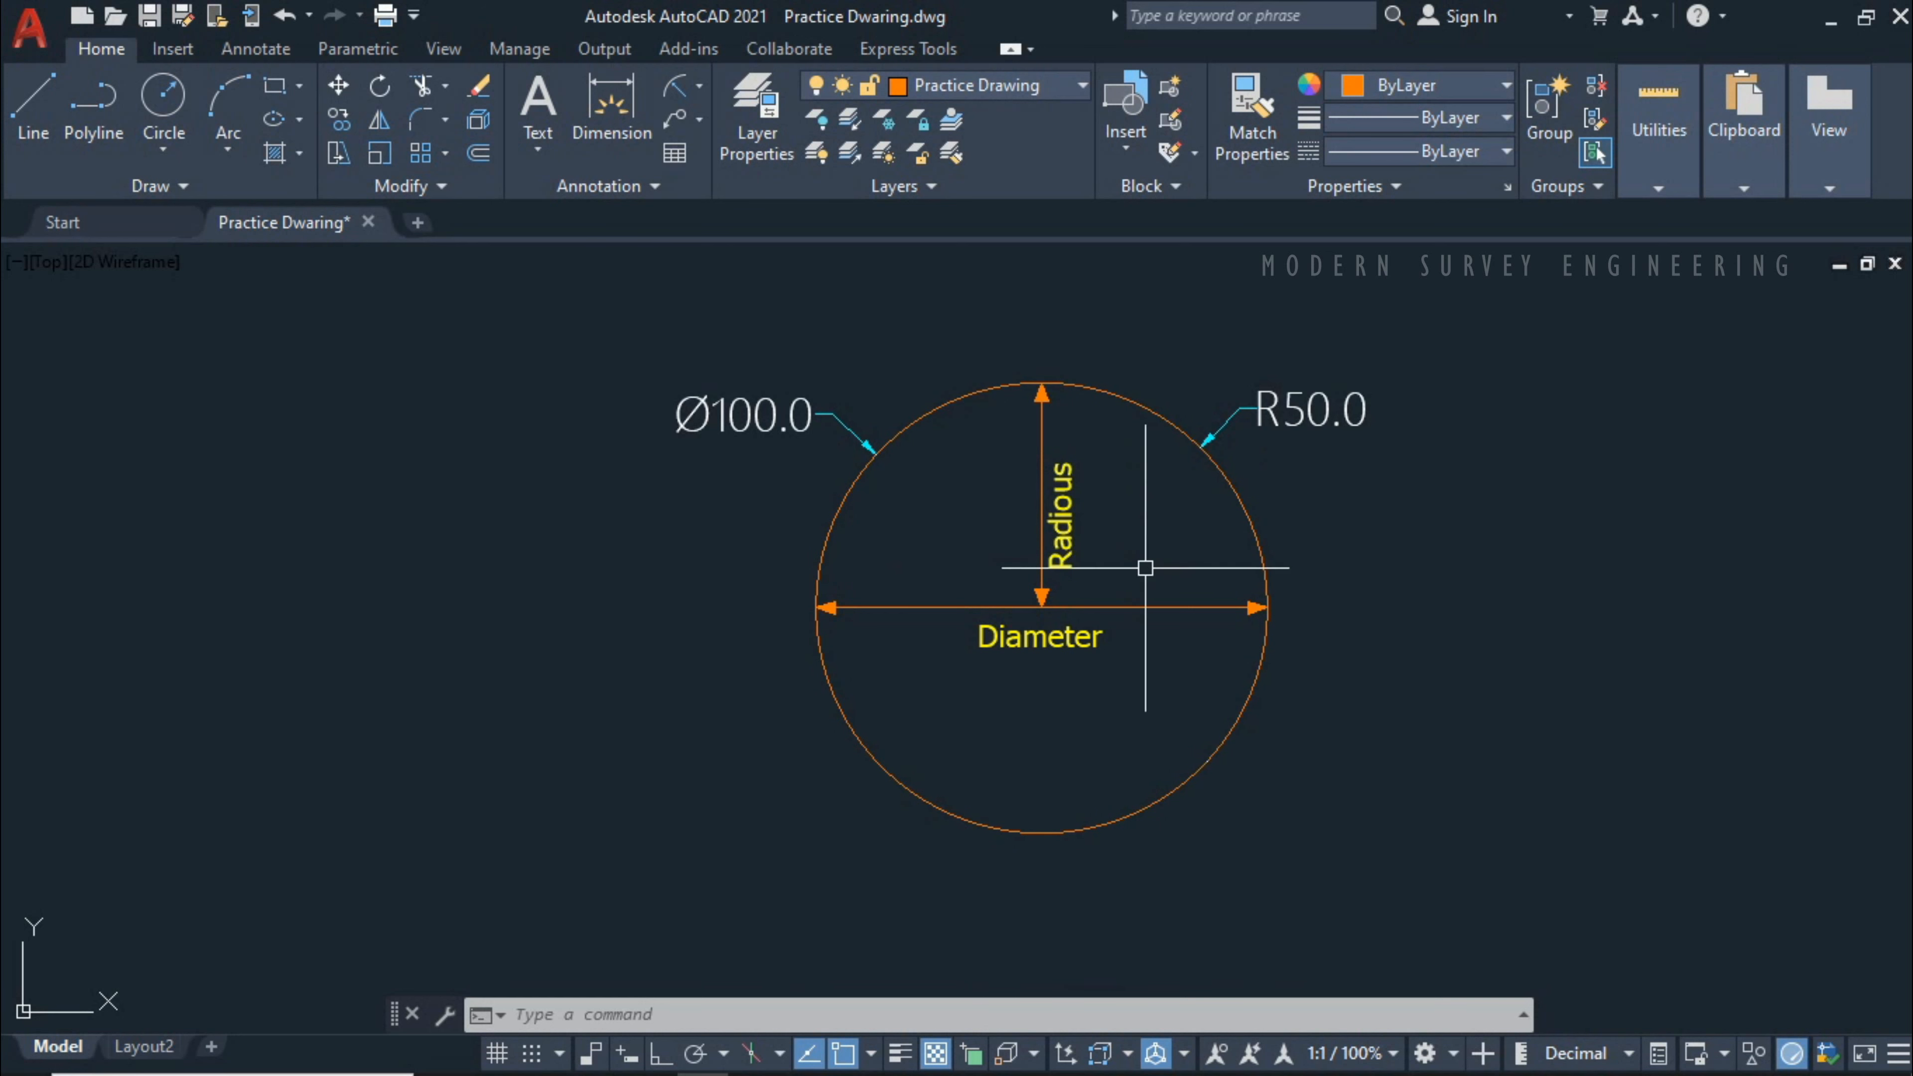
Step: Examine the diameter and radius labels on the reference circle
{"action": "scroll", "coordinate": [1113, 537], "scroll_direction": "up", "scroll_amount": 2}
{"action": "mouse_move", "coordinate": [1109, 531]}
{"action": "middle_mouse_down"}
{"action": "mouse_move", "coordinate": [1123, 583]}
{"action": "mouse_move", "coordinate": [1114, 566]}
{"action": "middle_mouse_up"}
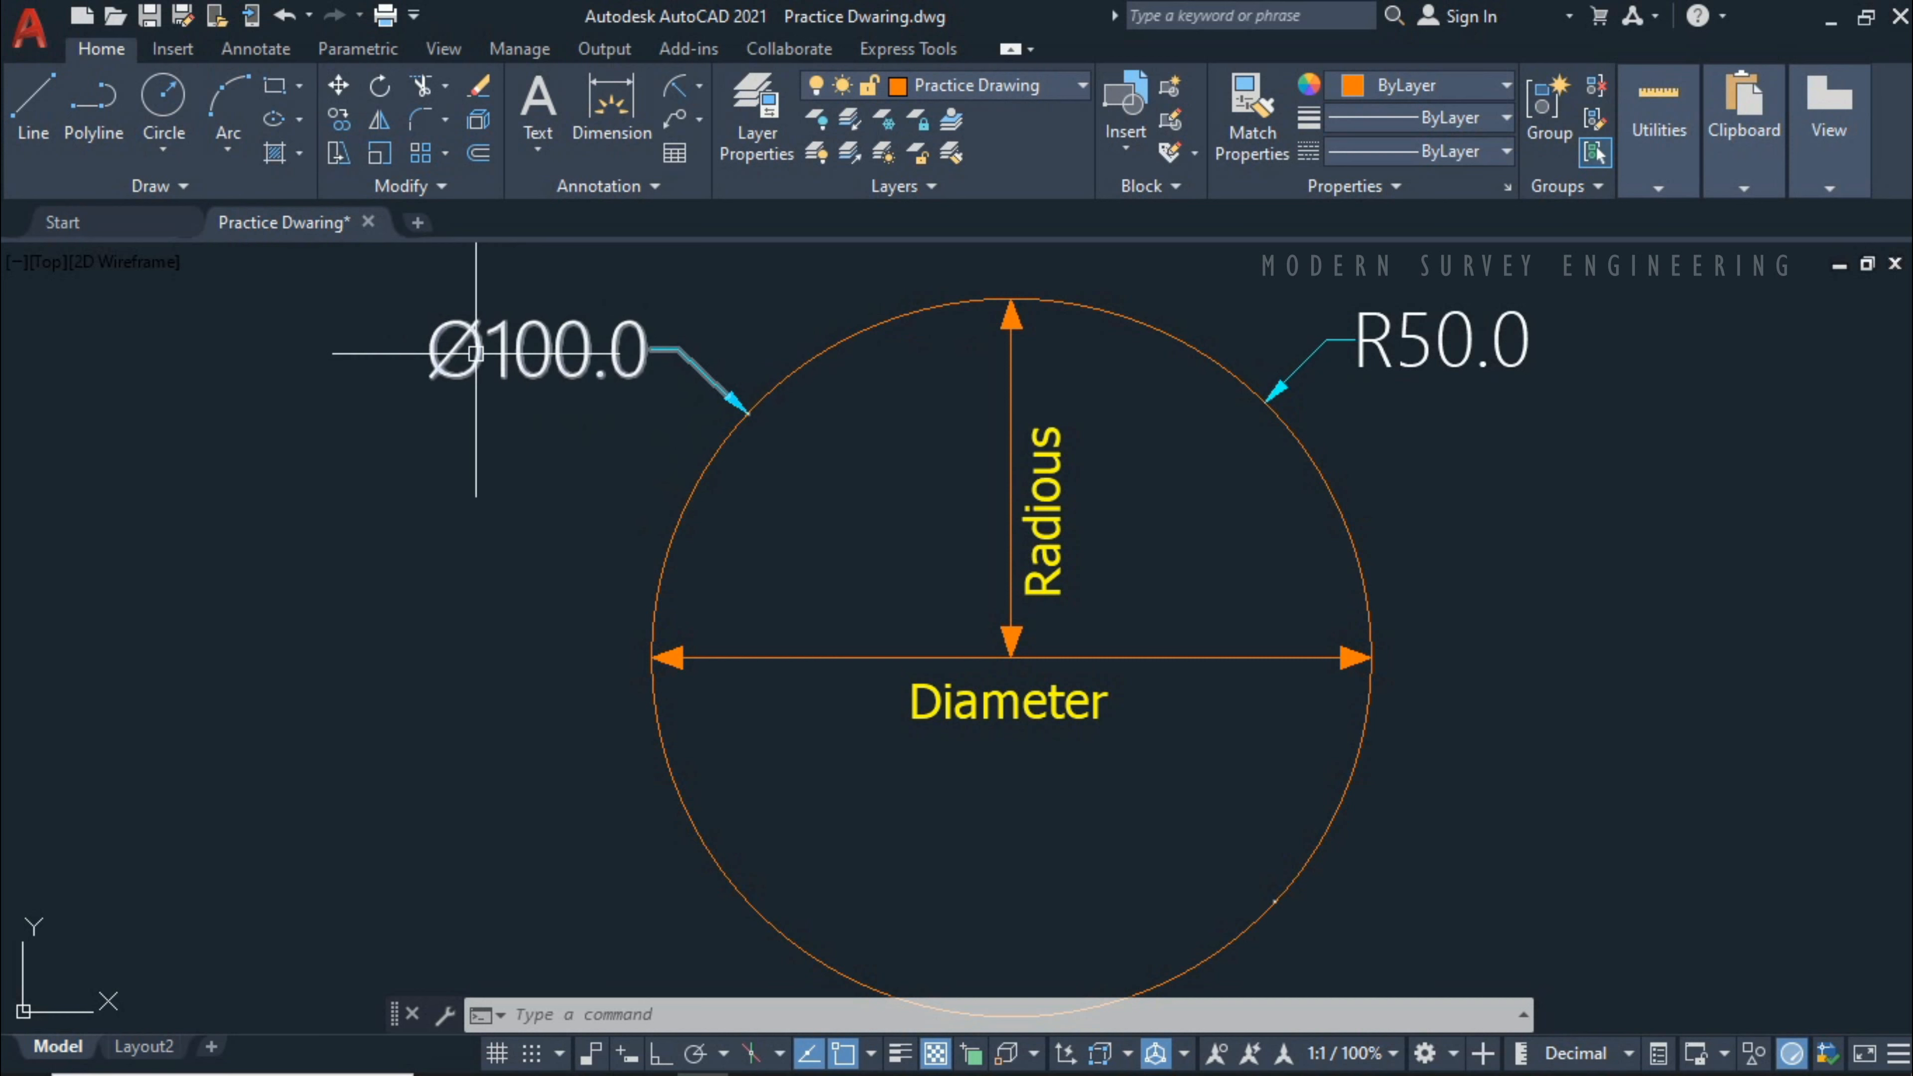
{"action": "left_click", "coordinate": [380, 277]}
{"action": "left_click", "coordinate": [548, 489]}
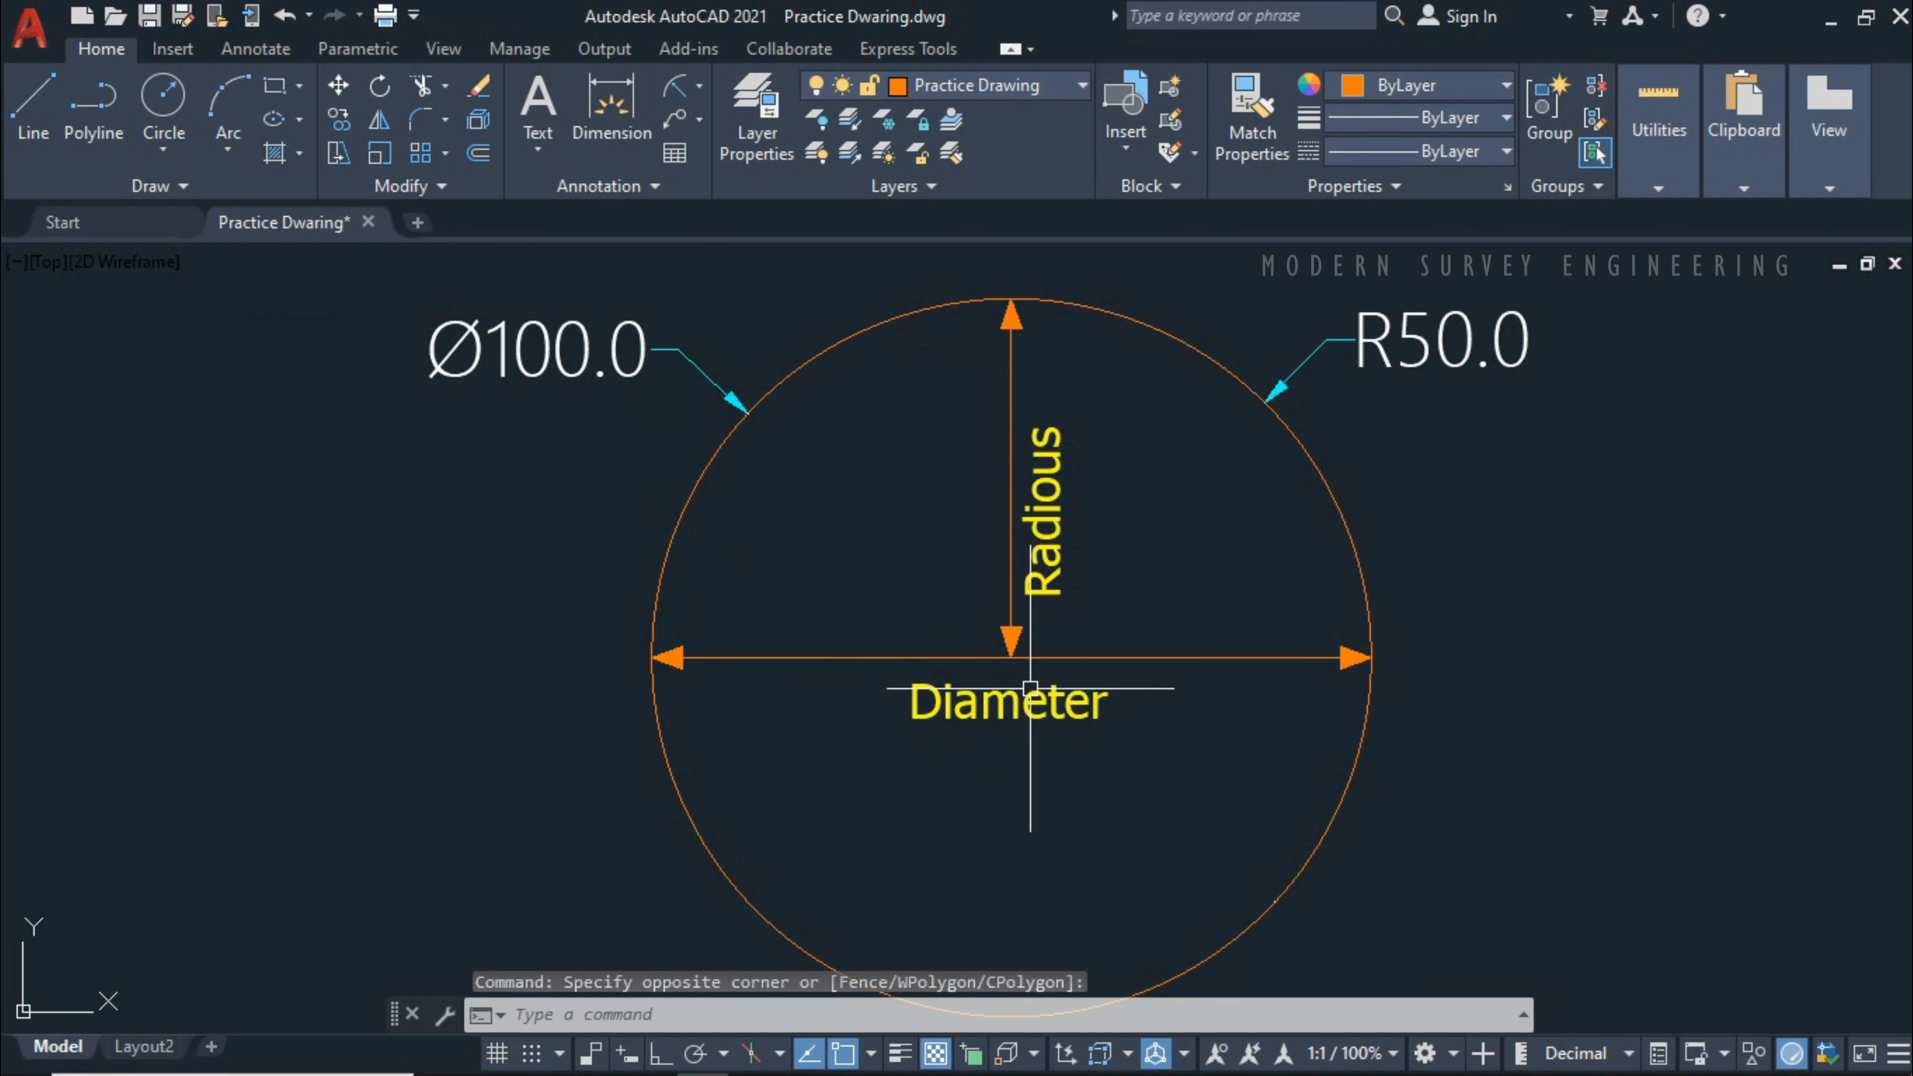
{"action": "left_click", "coordinate": [380, 285]}
{"action": "left_click", "coordinate": [530, 479]}
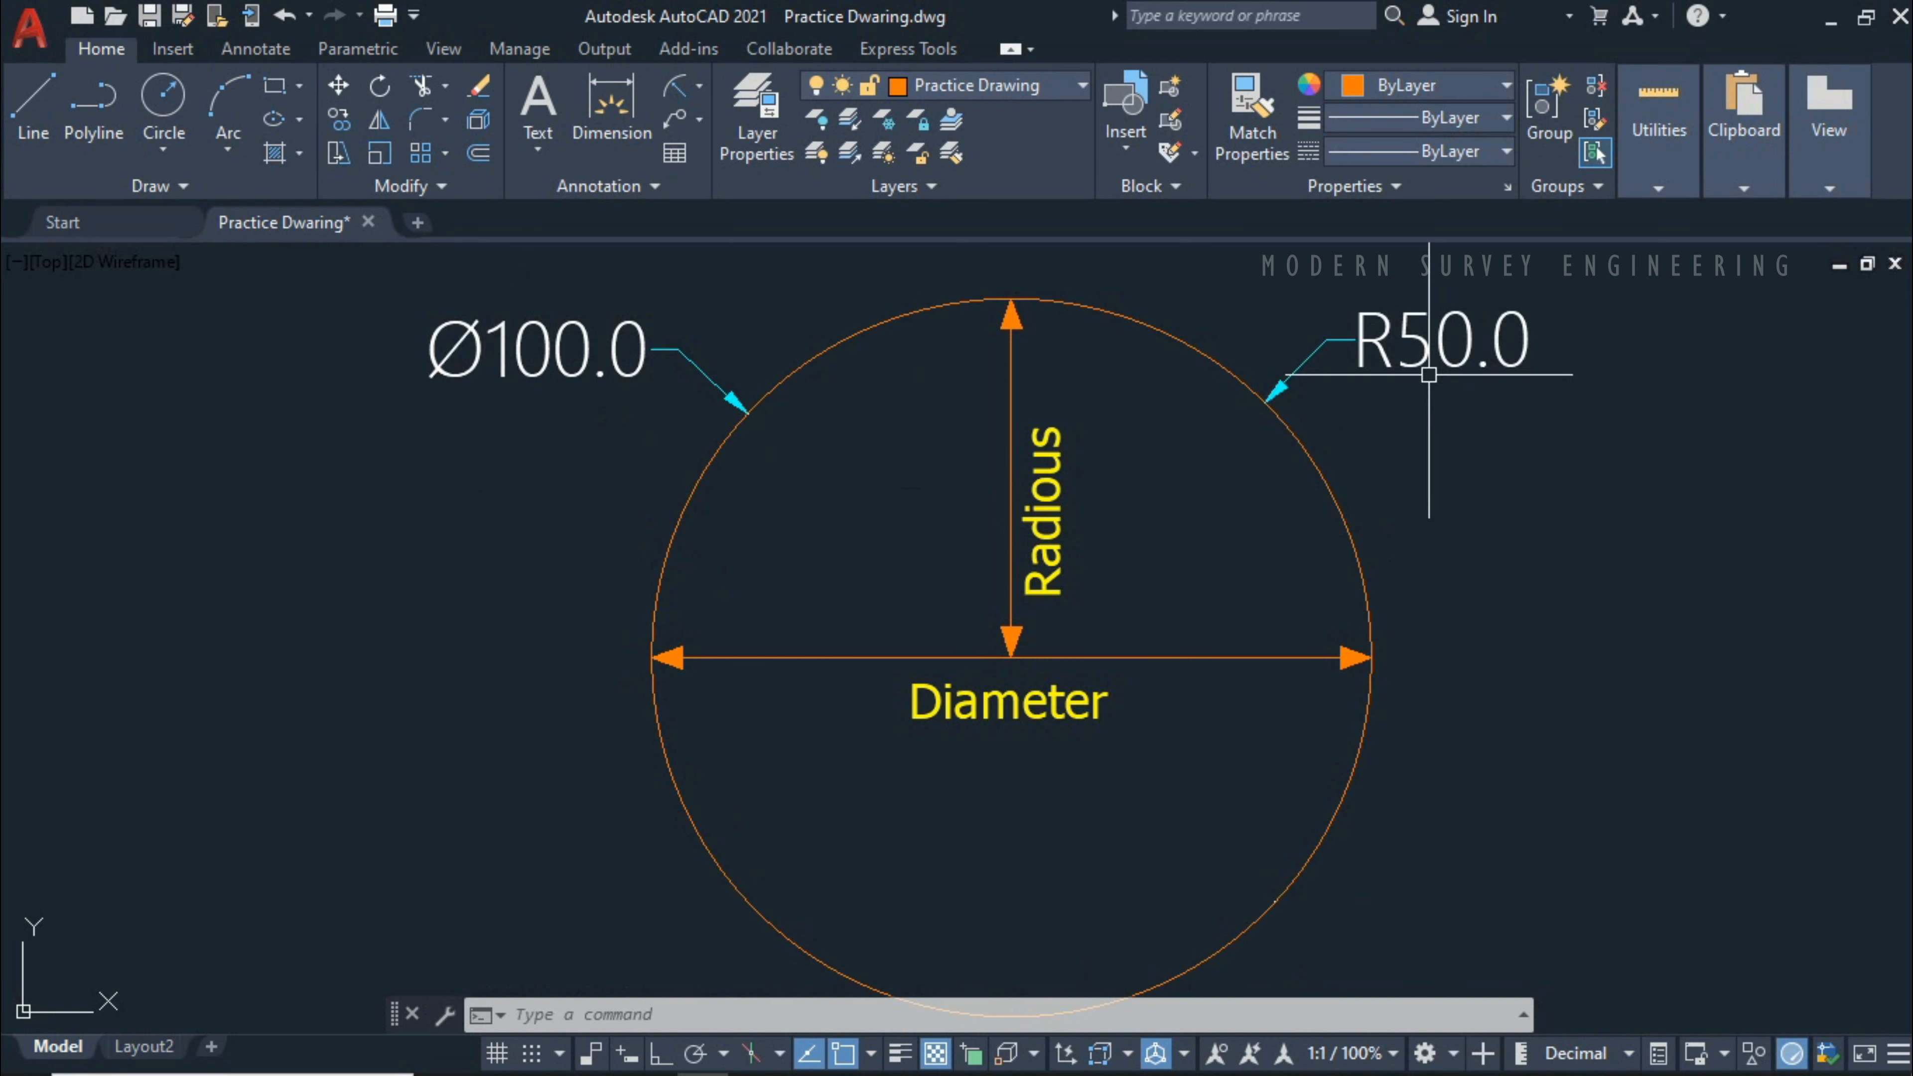
Step: Draw a freehand circle with a radius of about 76.6 in the empty space beside the reference circle
{"action": "scroll", "coordinate": [1199, 491], "scroll_direction": "down", "scroll_amount": 2}
{"action": "middle_click_drag", "start_coordinate": [1406, 541], "coordinate": [741, 549]}
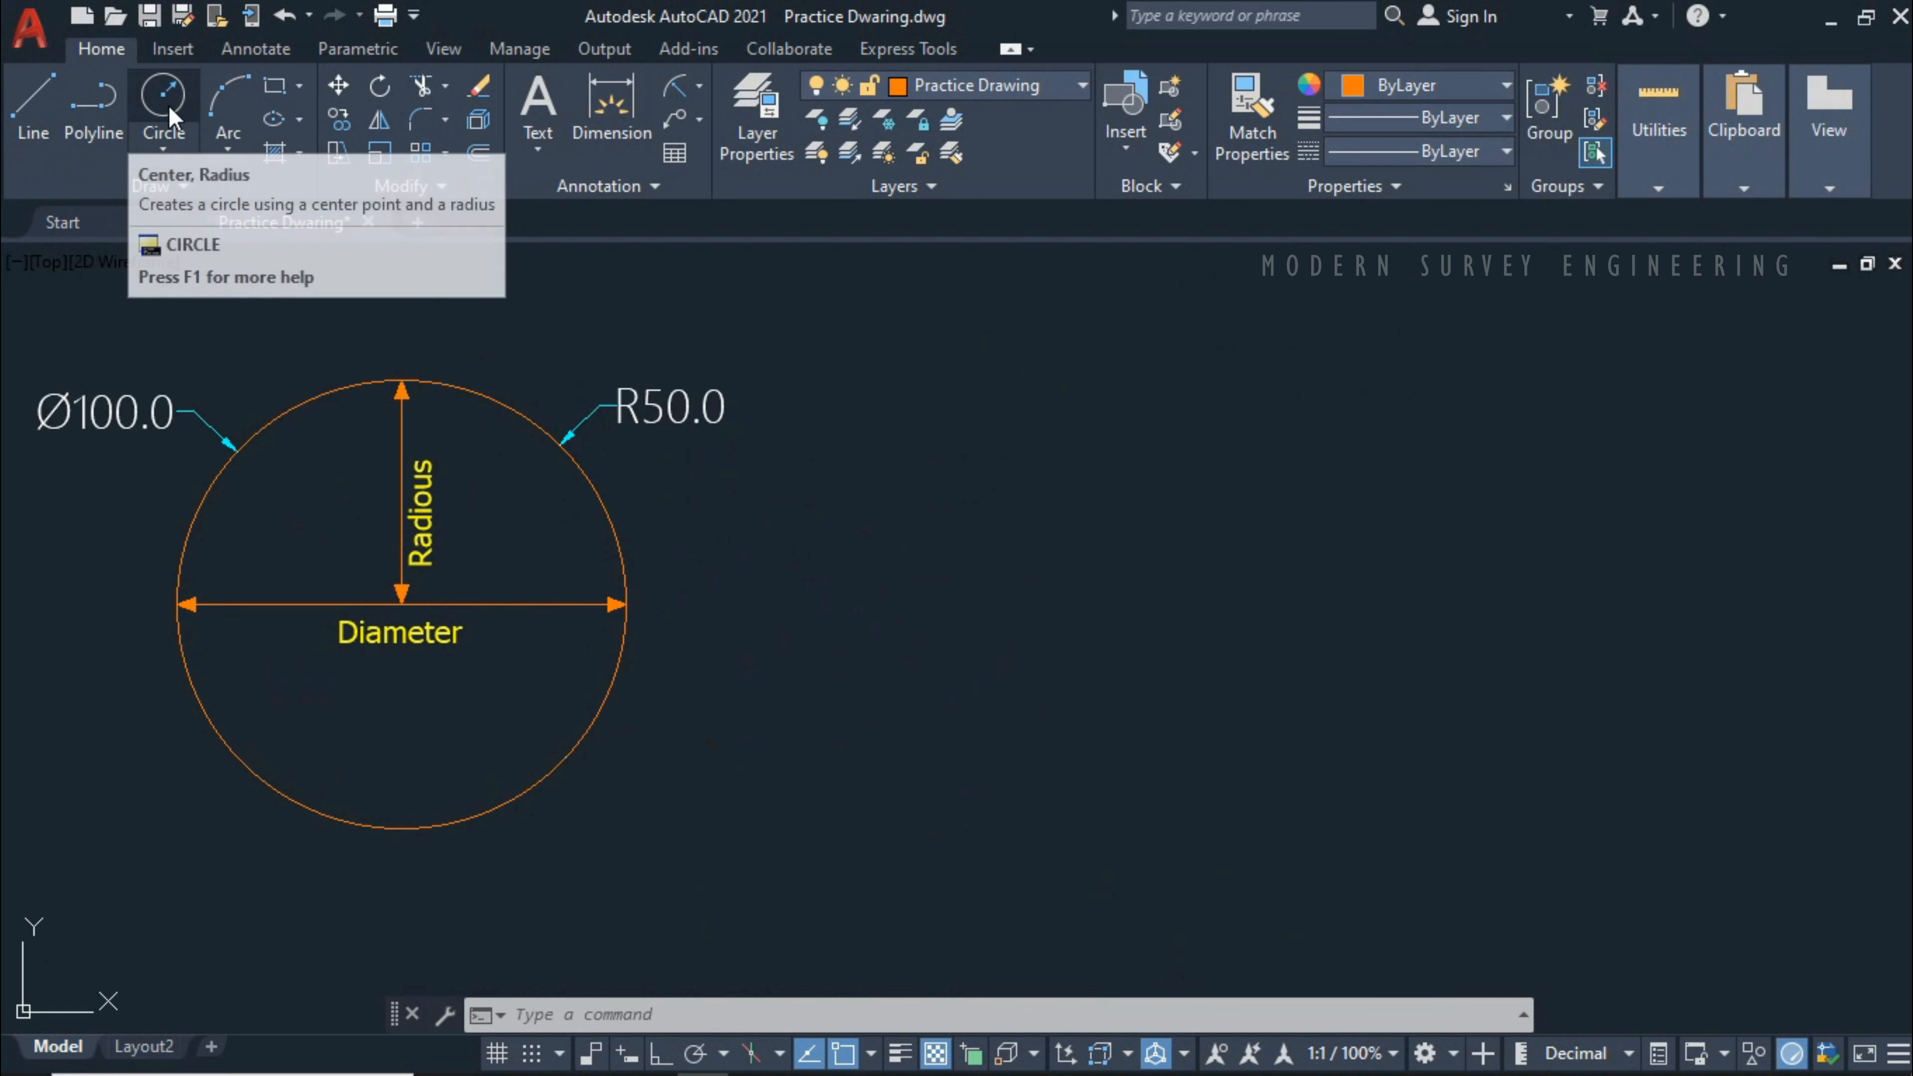
{"action": "left_click", "coordinate": [177, 115]}
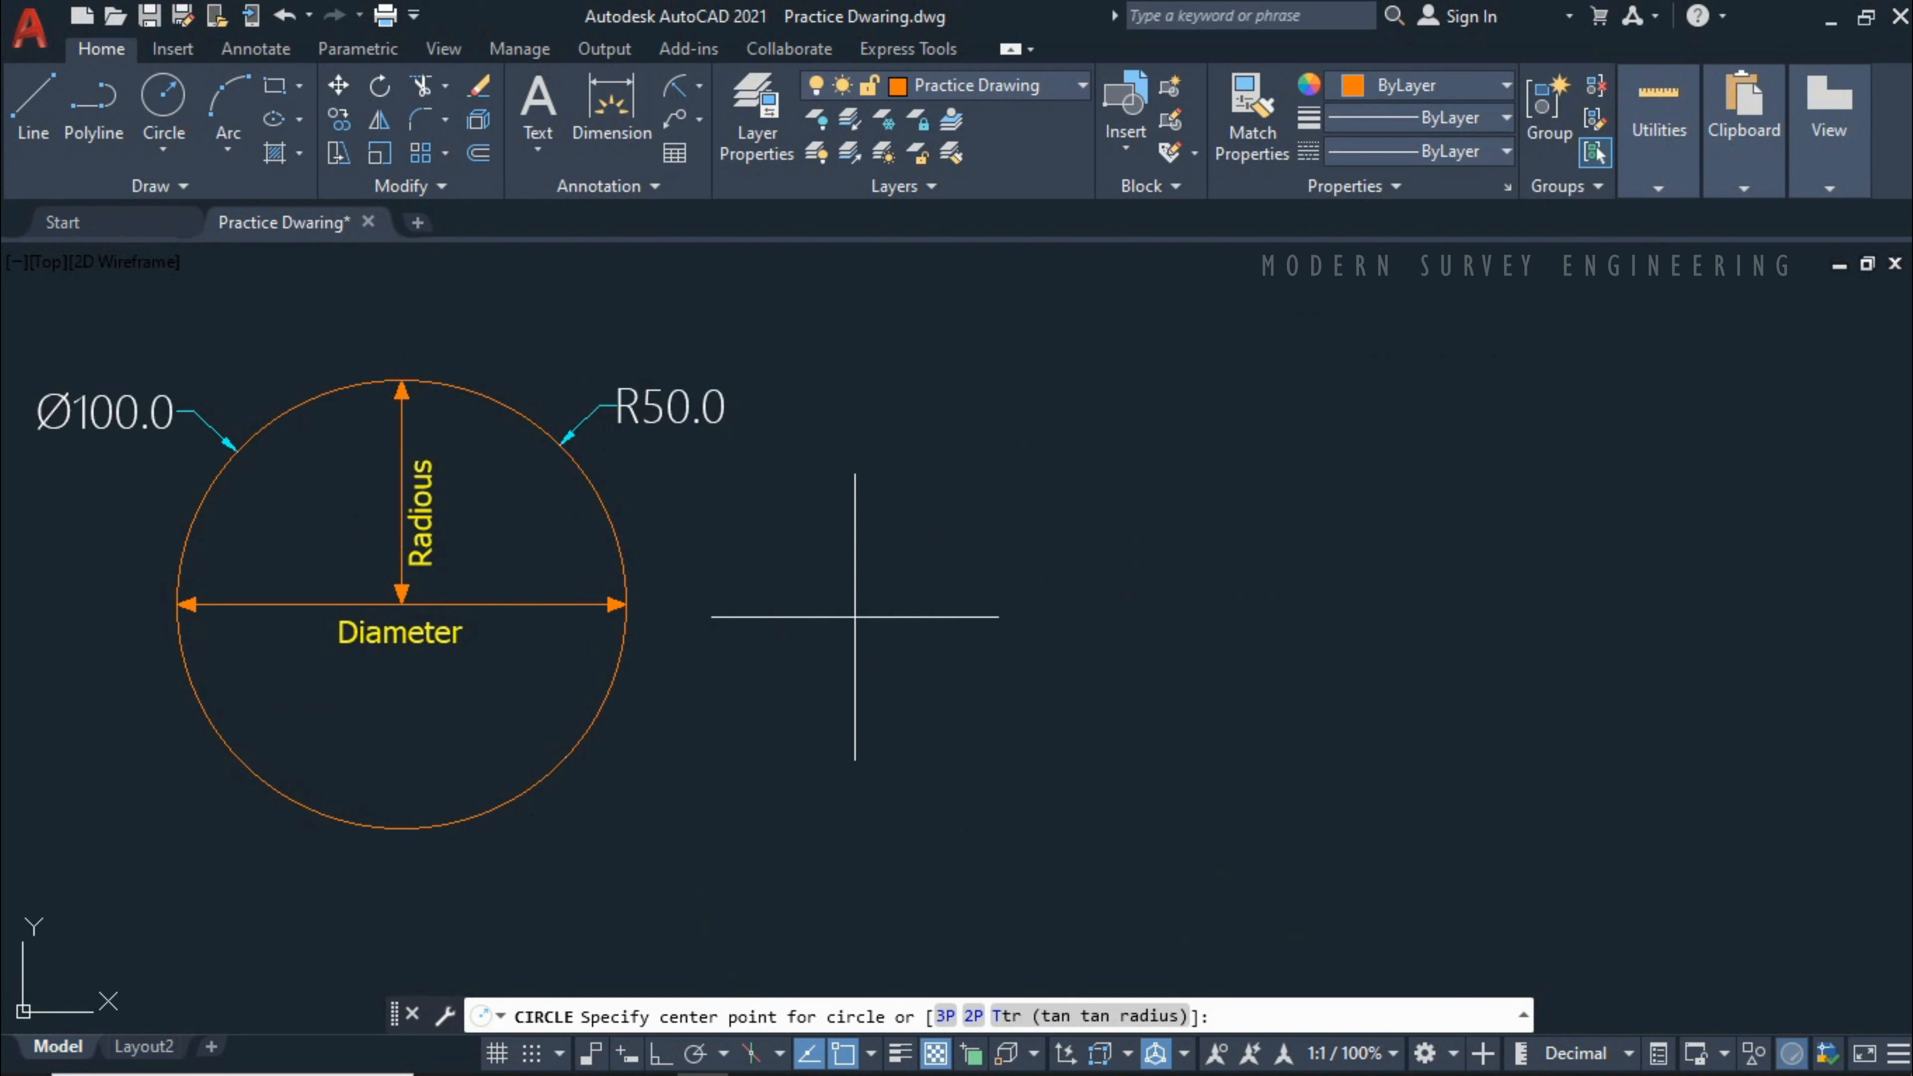
{"action": "key", "text": "Escape"}
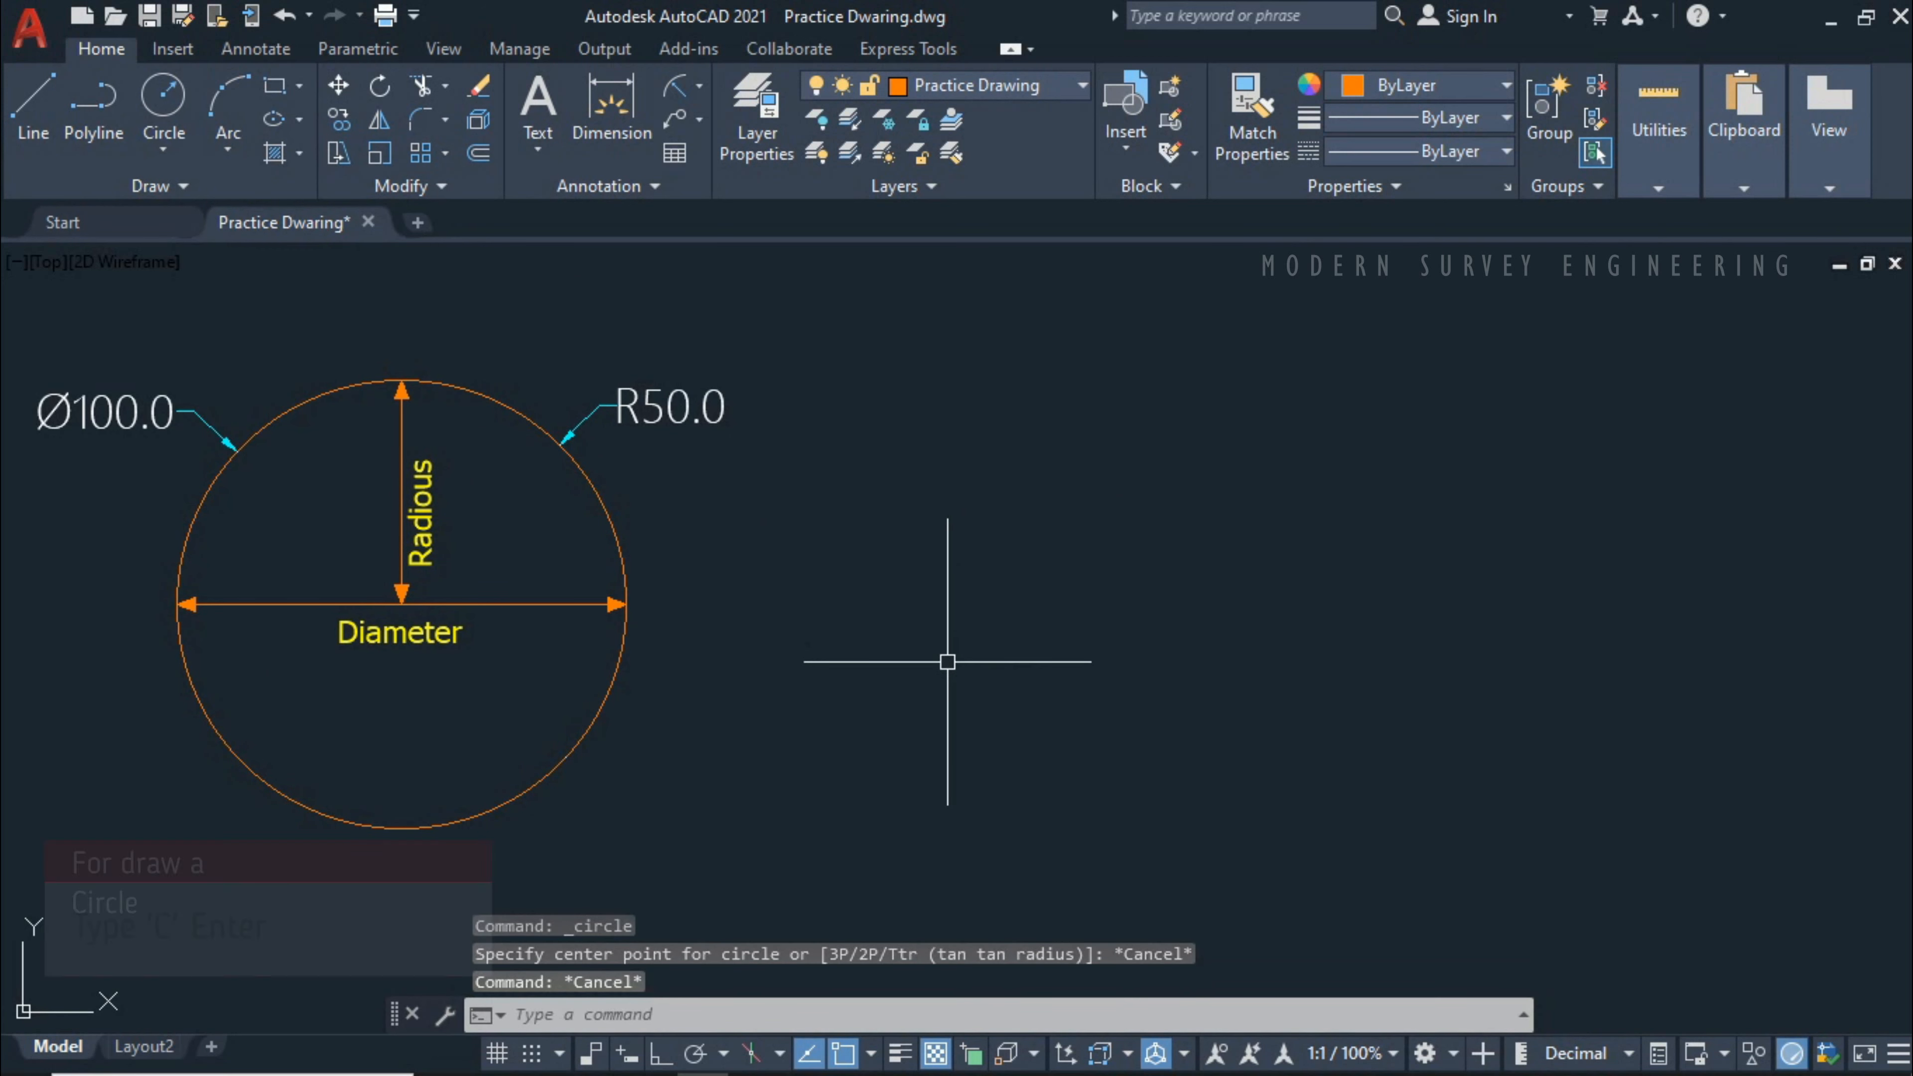
{"action": "type", "text": "C"}
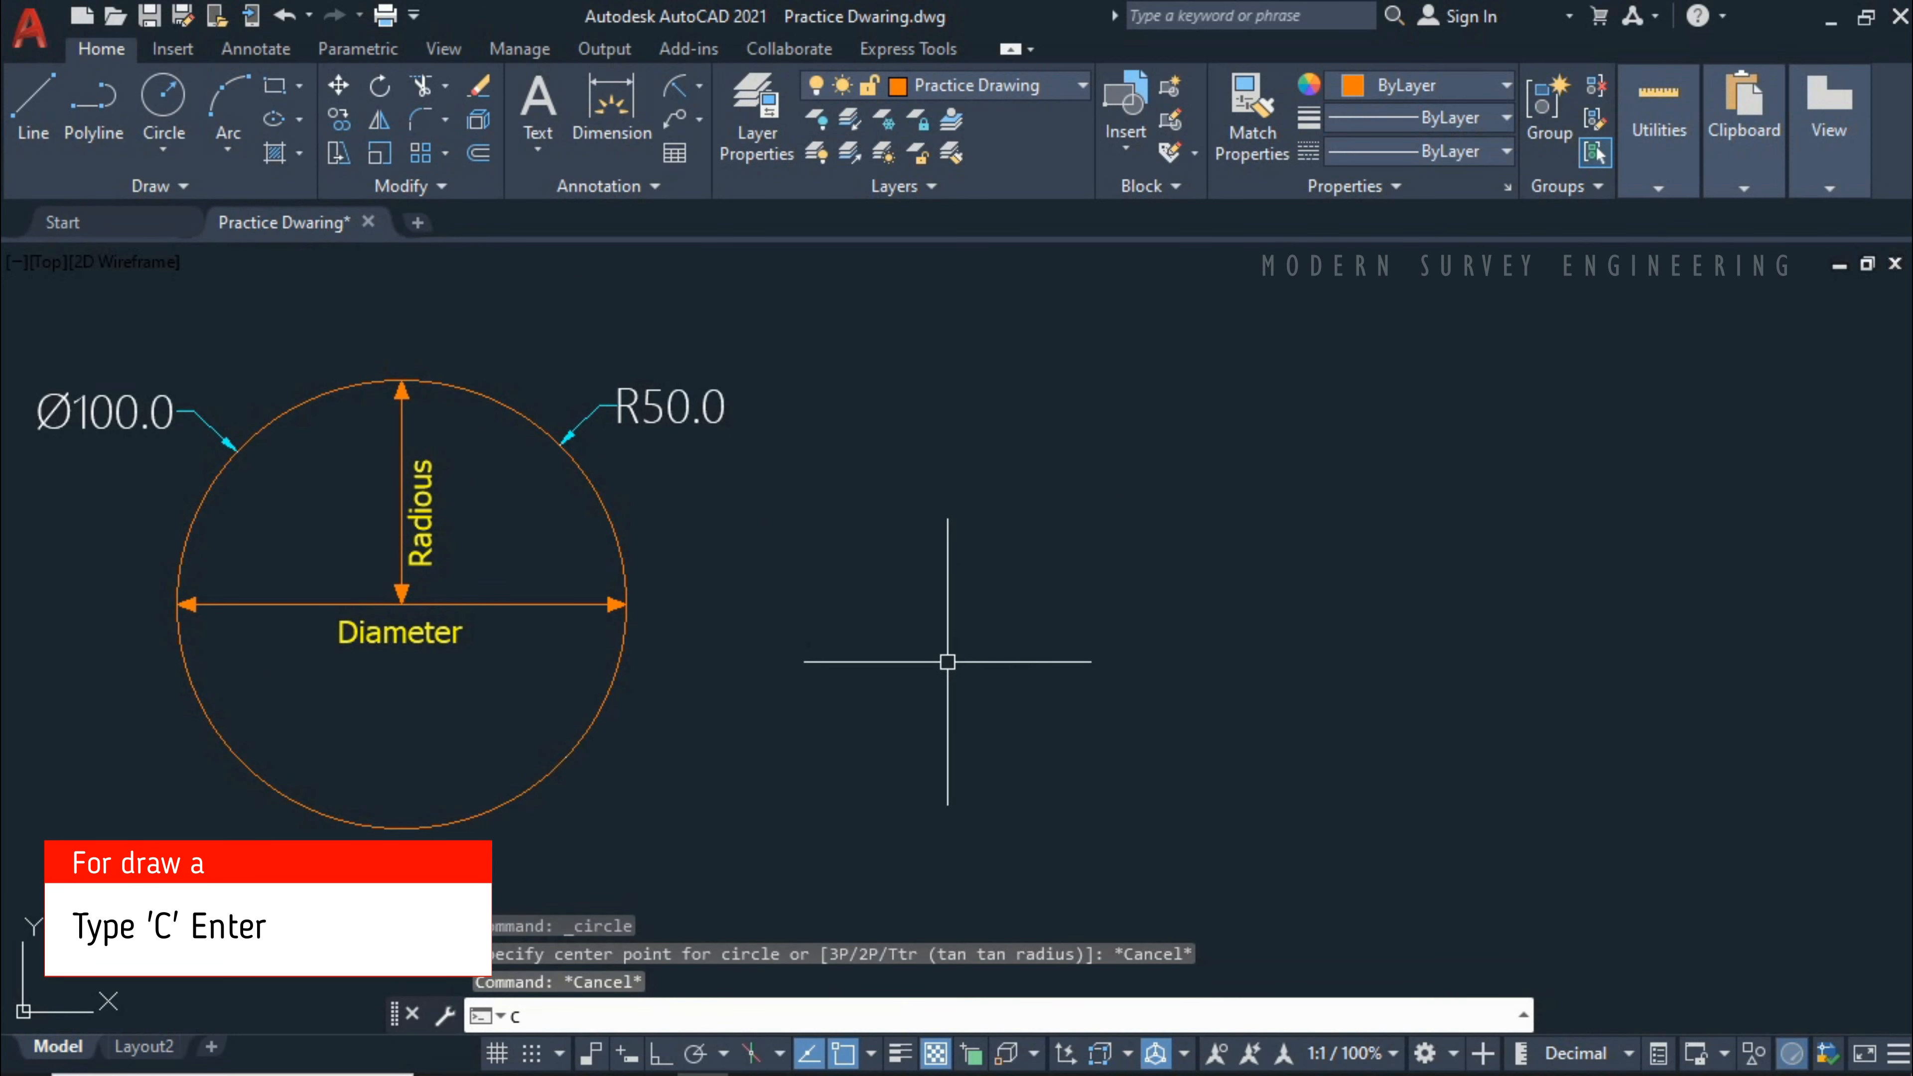
{"action": "key", "text": "Return"}
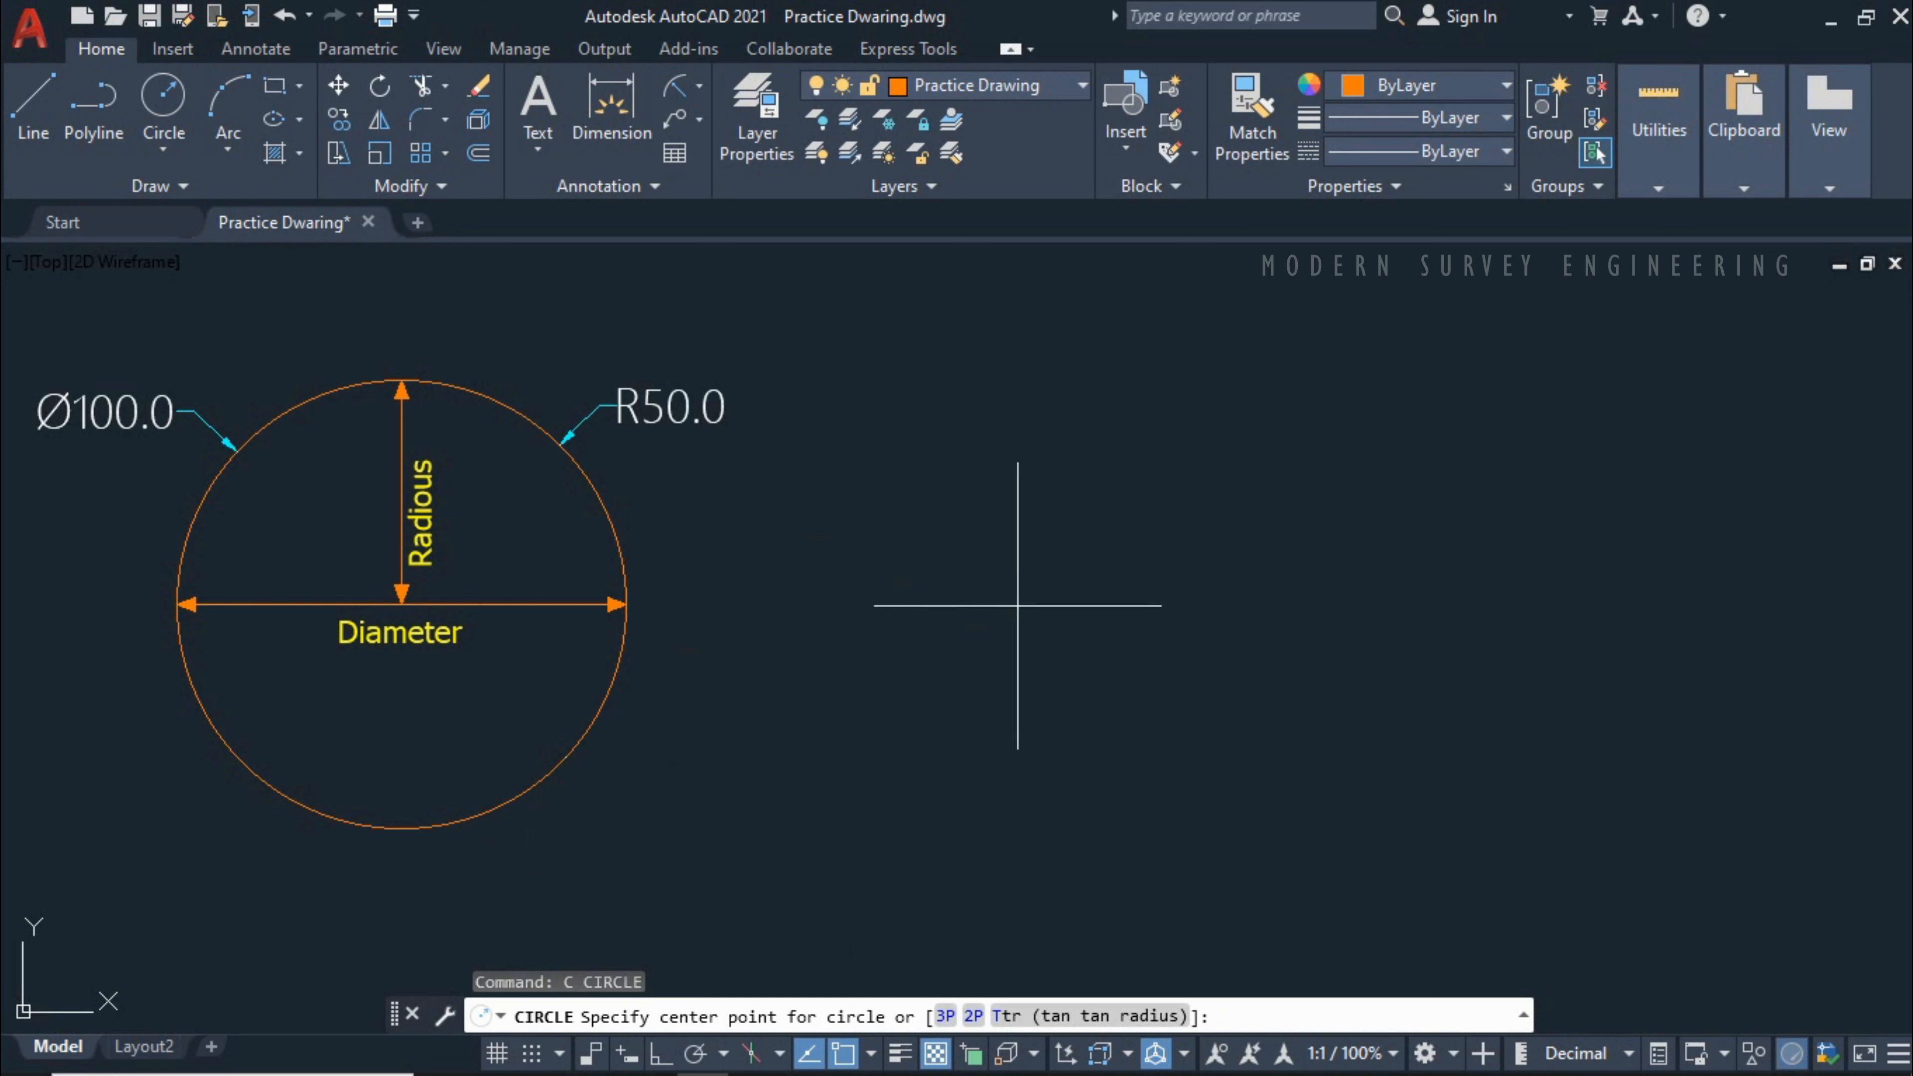
{"action": "left_click", "coordinate": [1014, 608]}
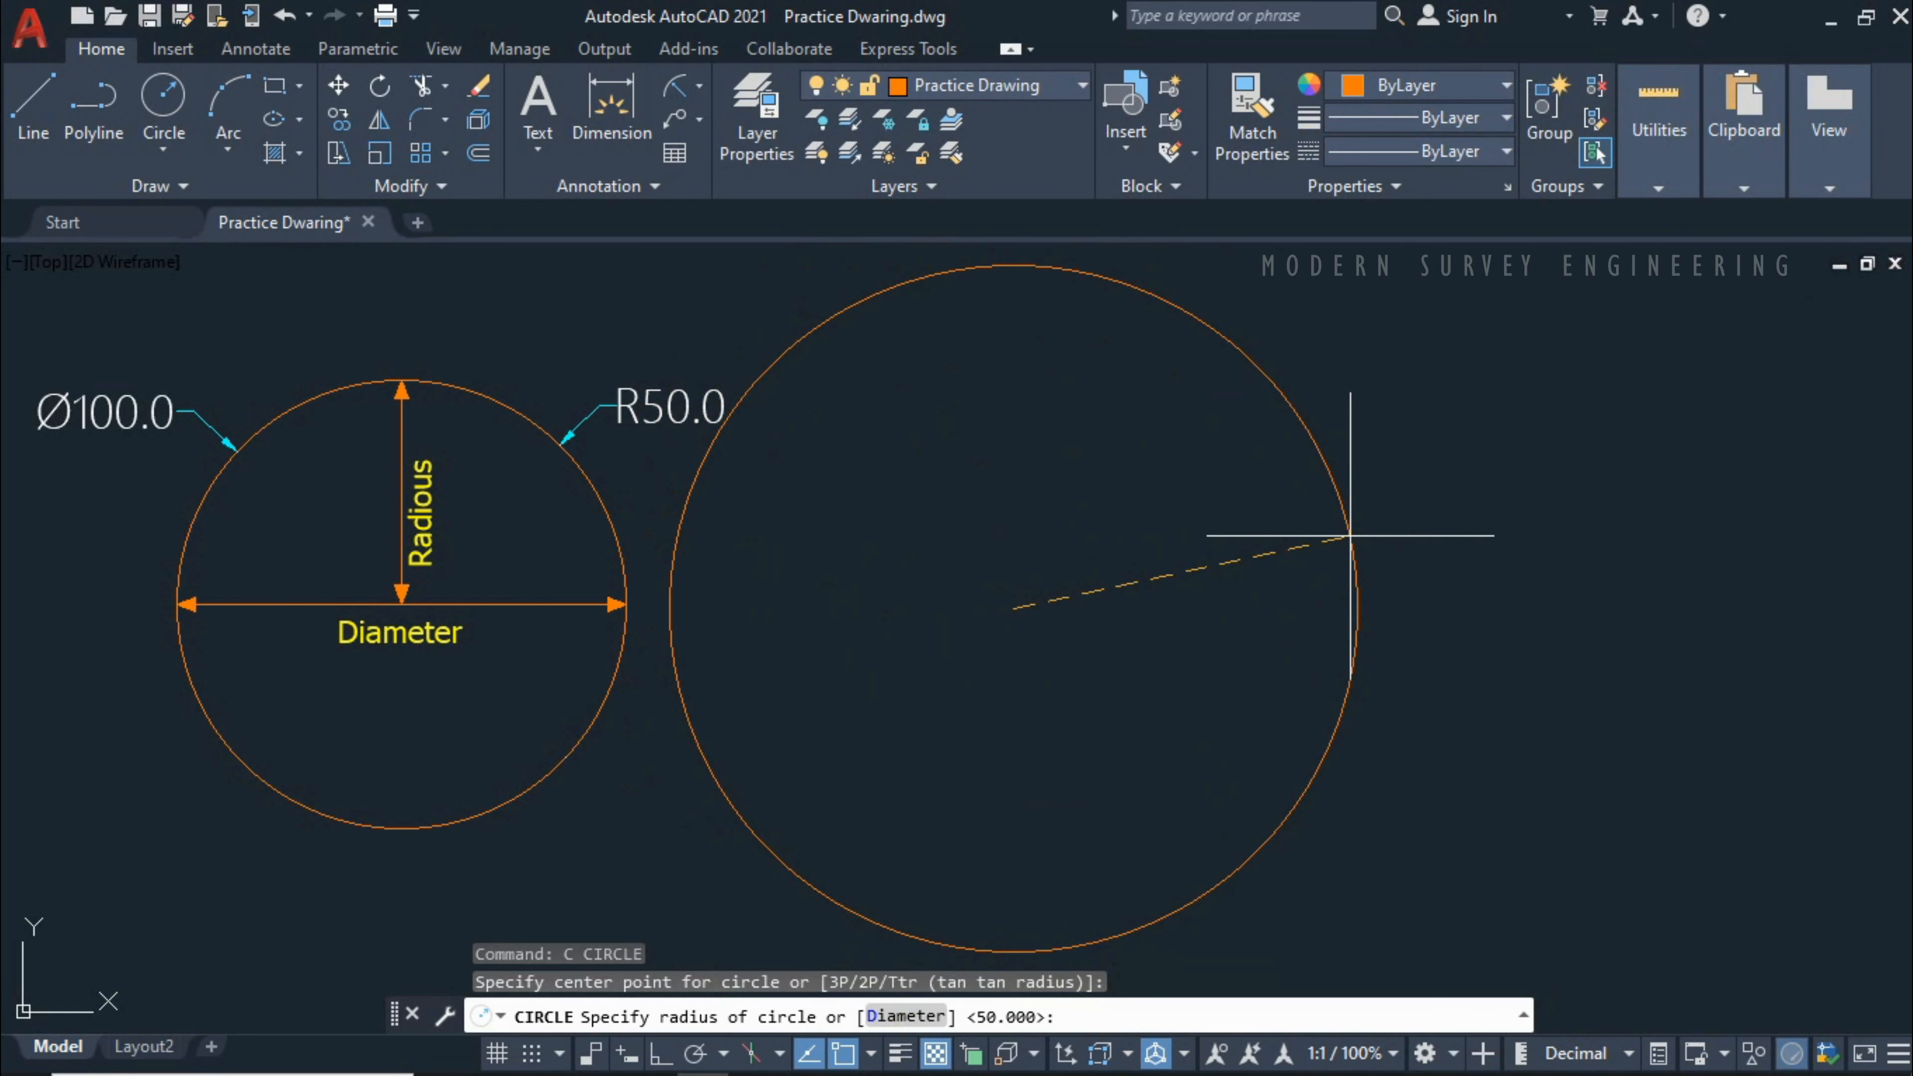
{"action": "left_click", "coordinate": [1355, 545]}
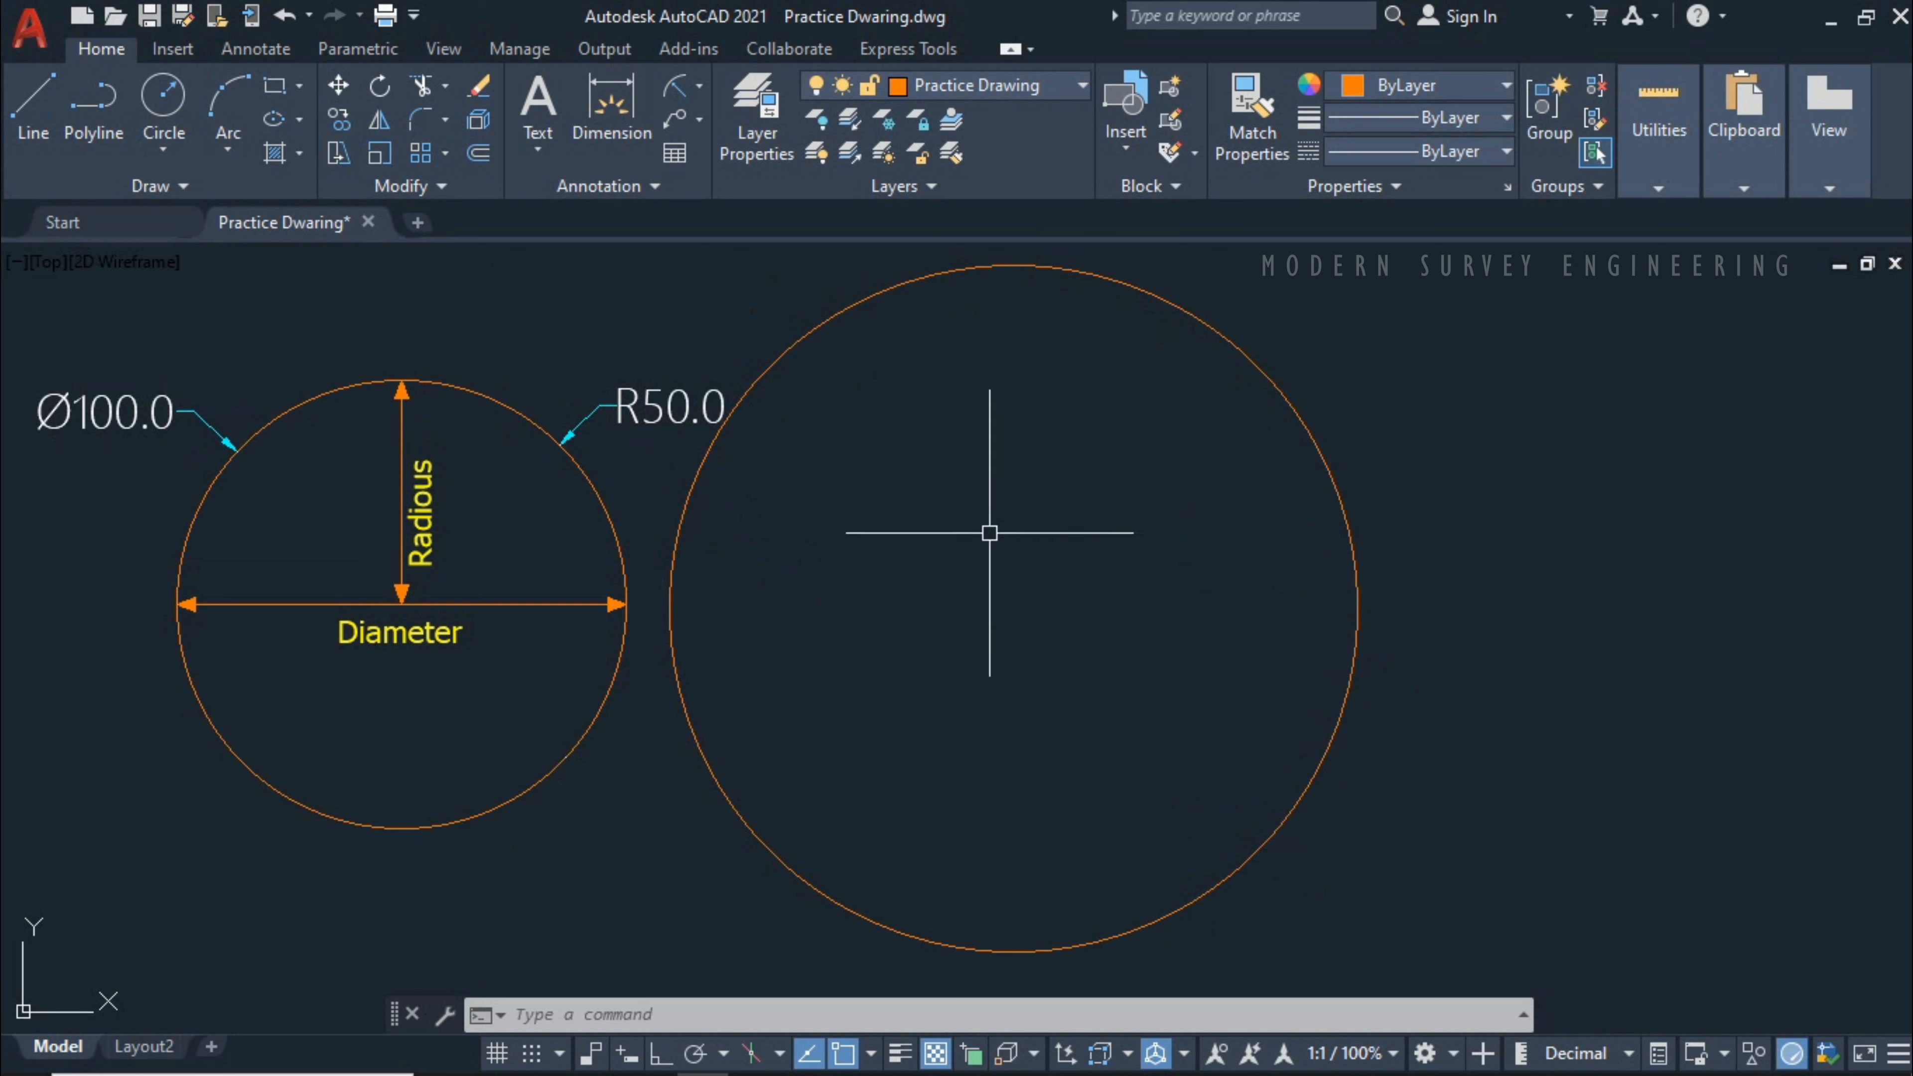
Step: Erase the freehand circle beside the reference circle
{"action": "left_click", "coordinate": [1302, 414]}
{"action": "left_click", "coordinate": [1289, 424]}
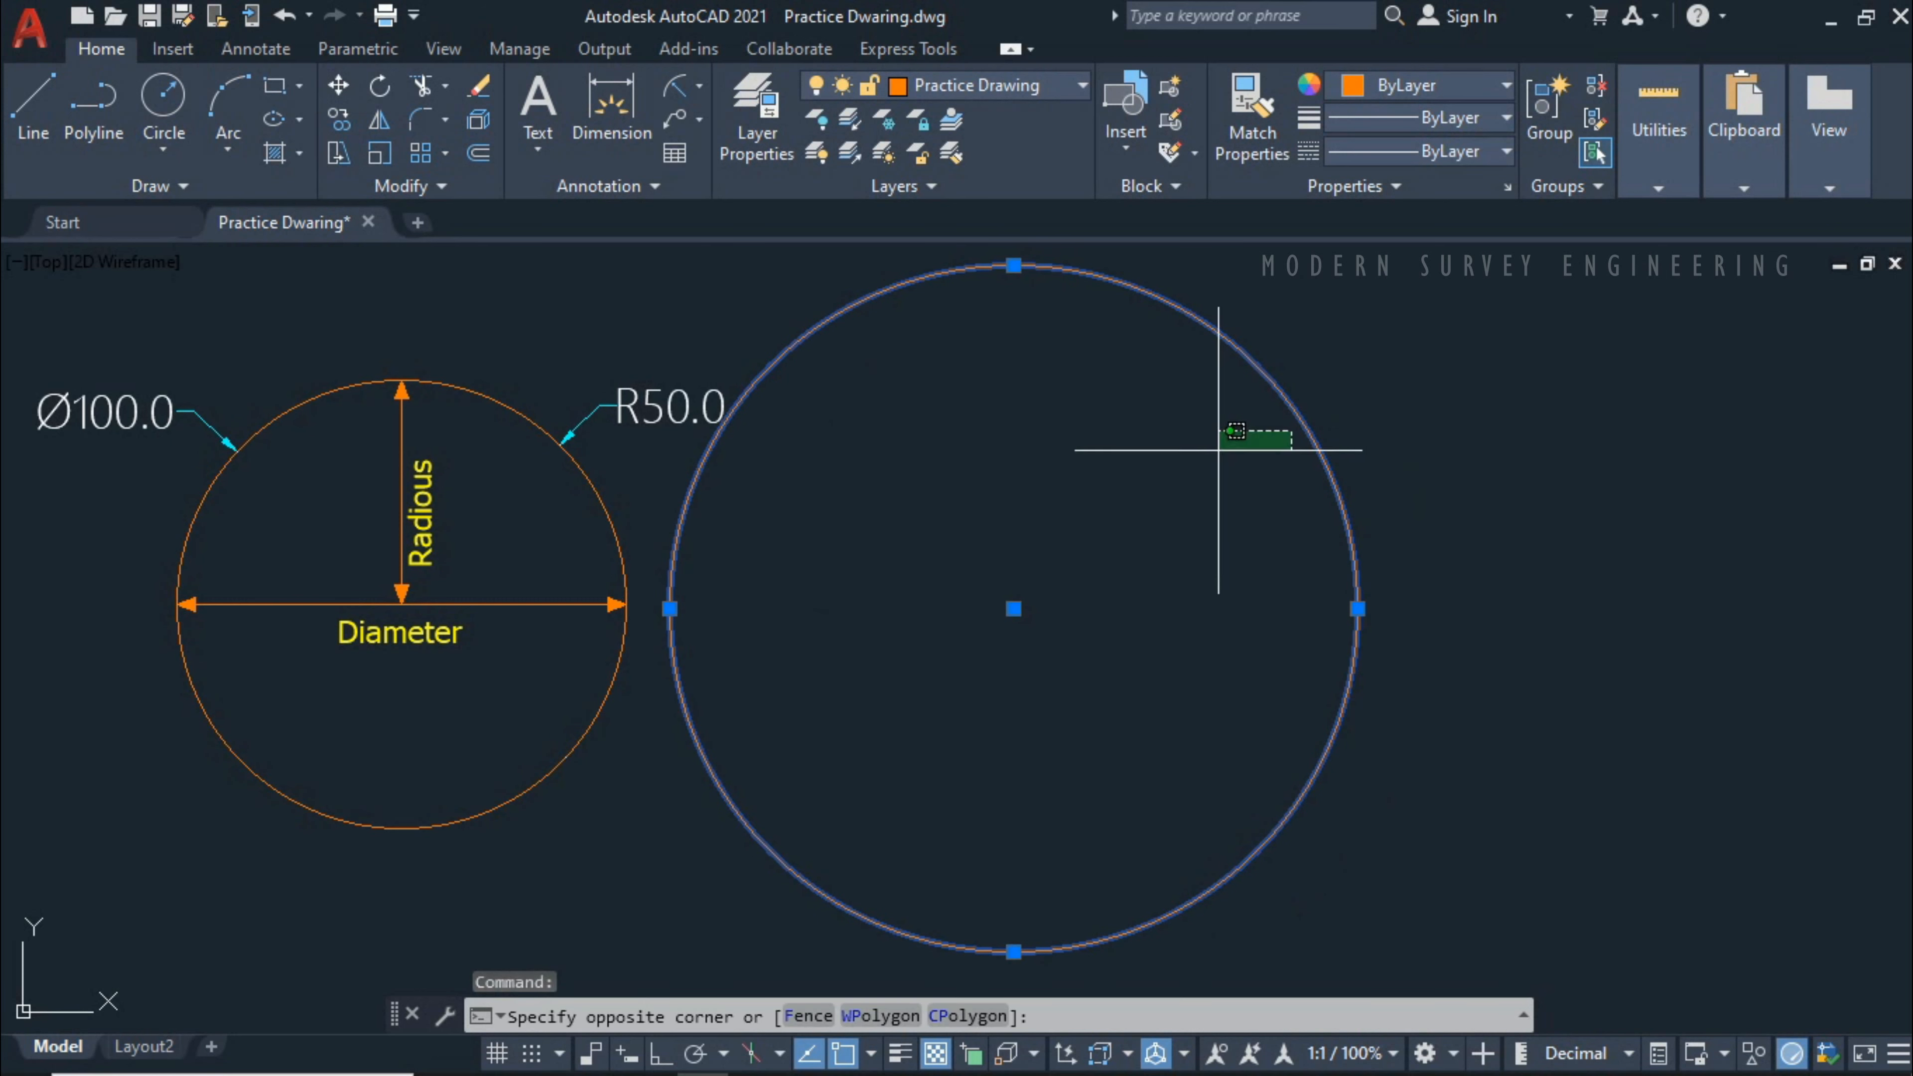
{"action": "left_click", "coordinate": [1095, 487]}
{"action": "key", "text": "Delete"}
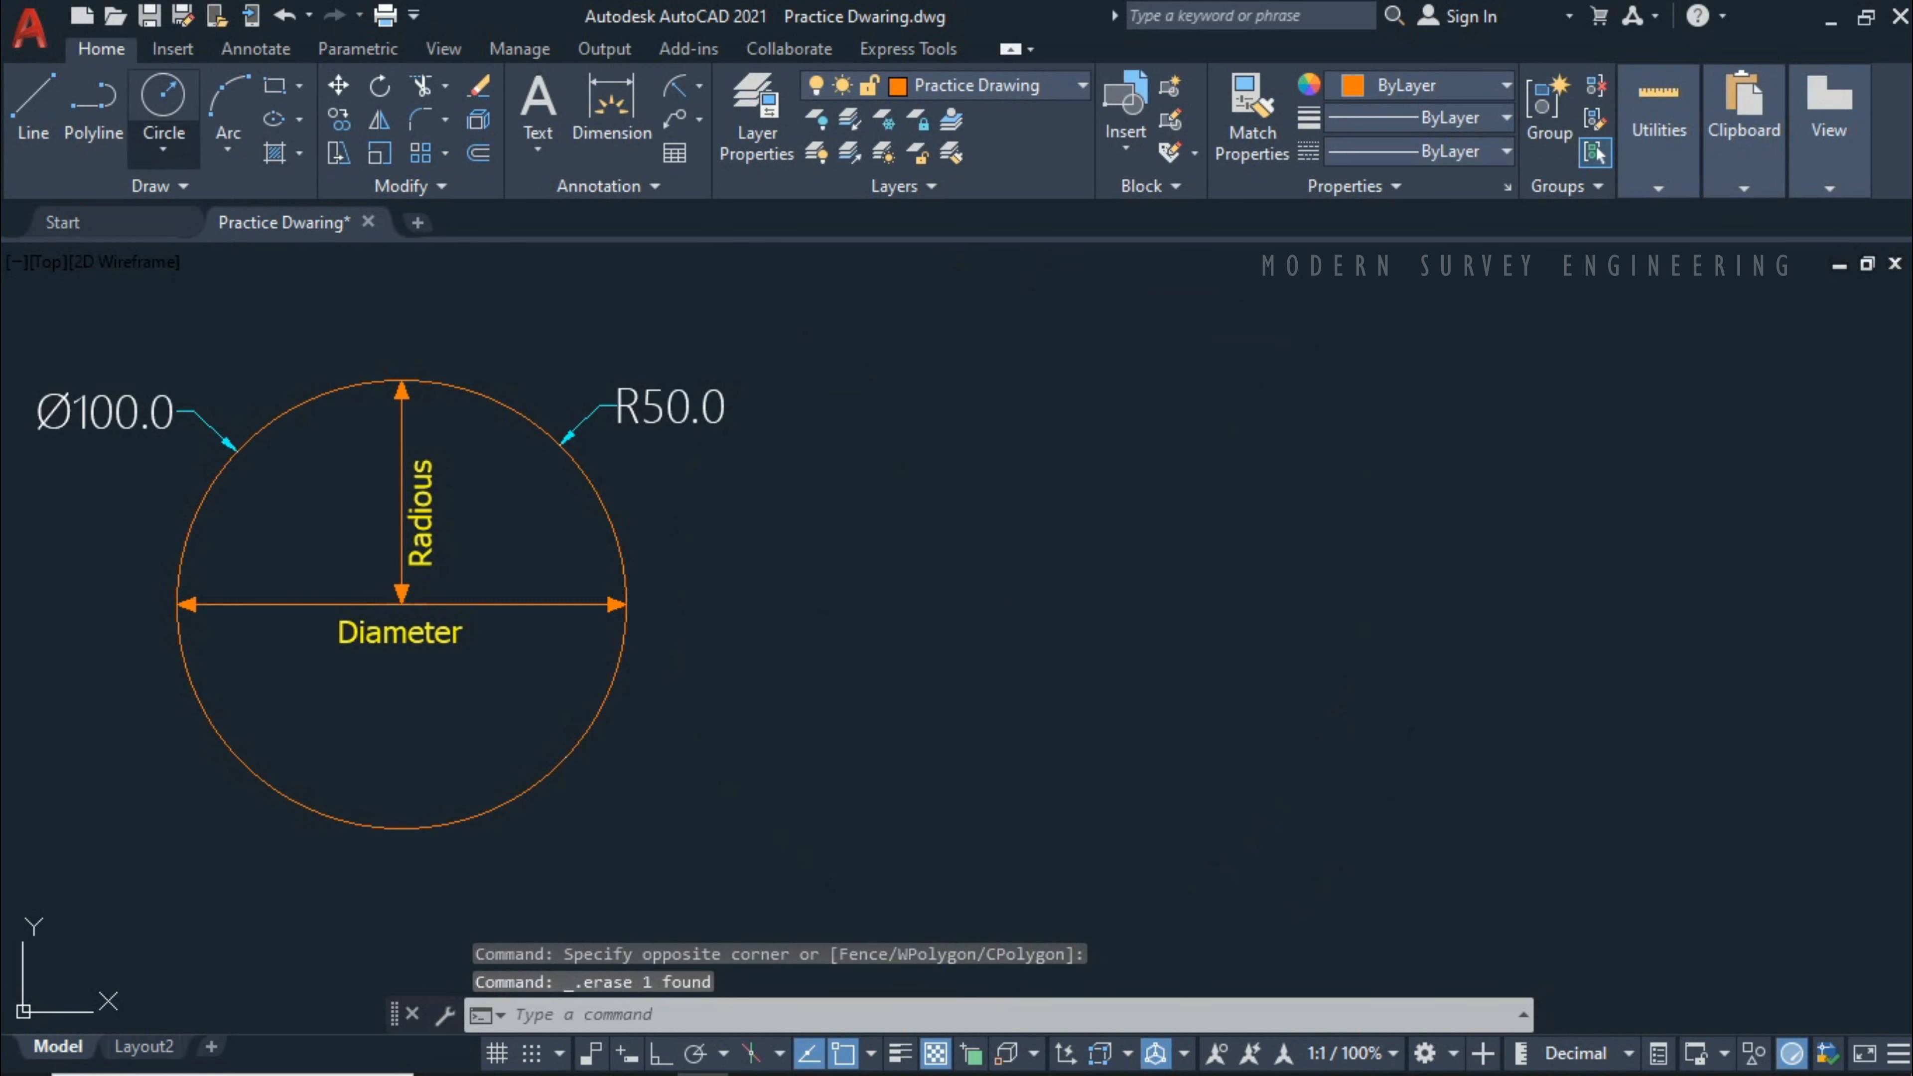
Step: Draw a circle with a radius of 50 beside the labelled reference circle
{"action": "type", "text": "c"}
{"action": "key", "text": "Return"}
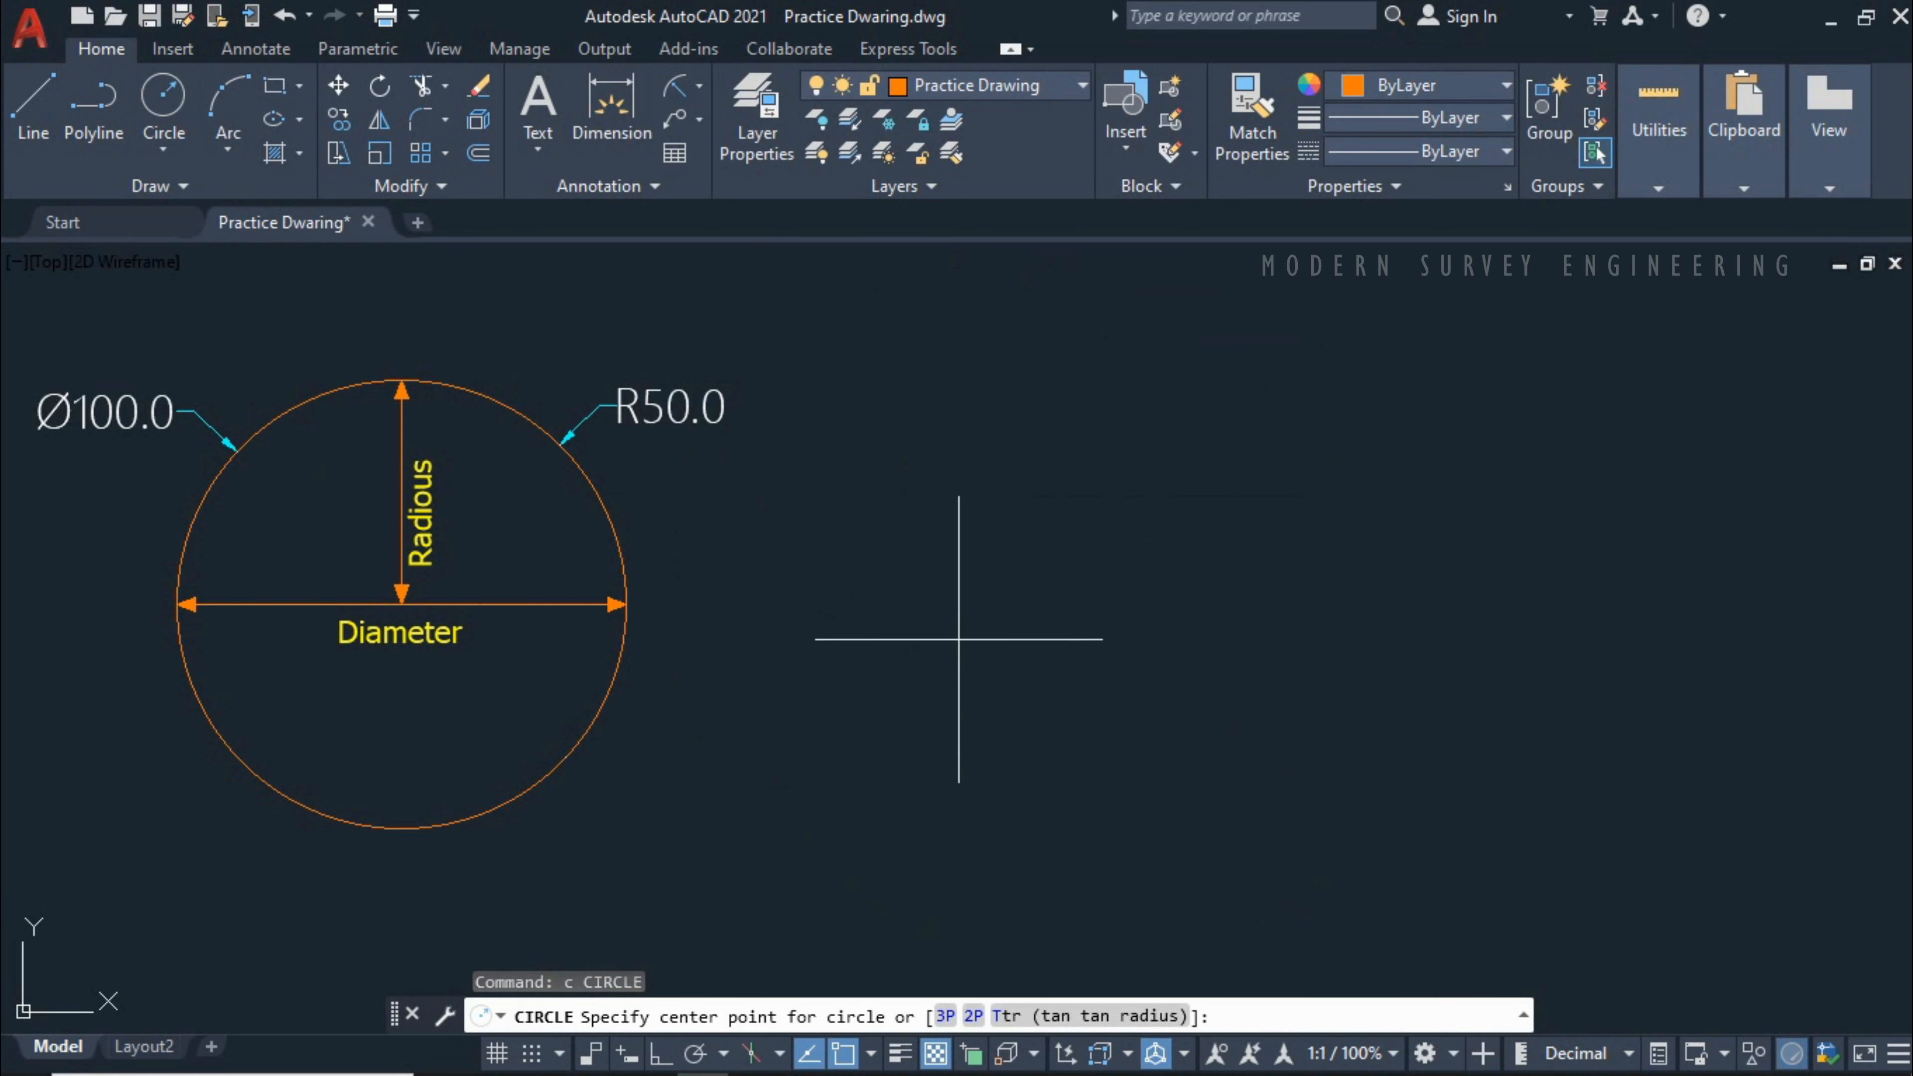
{"action": "left_click", "coordinate": [1029, 603]}
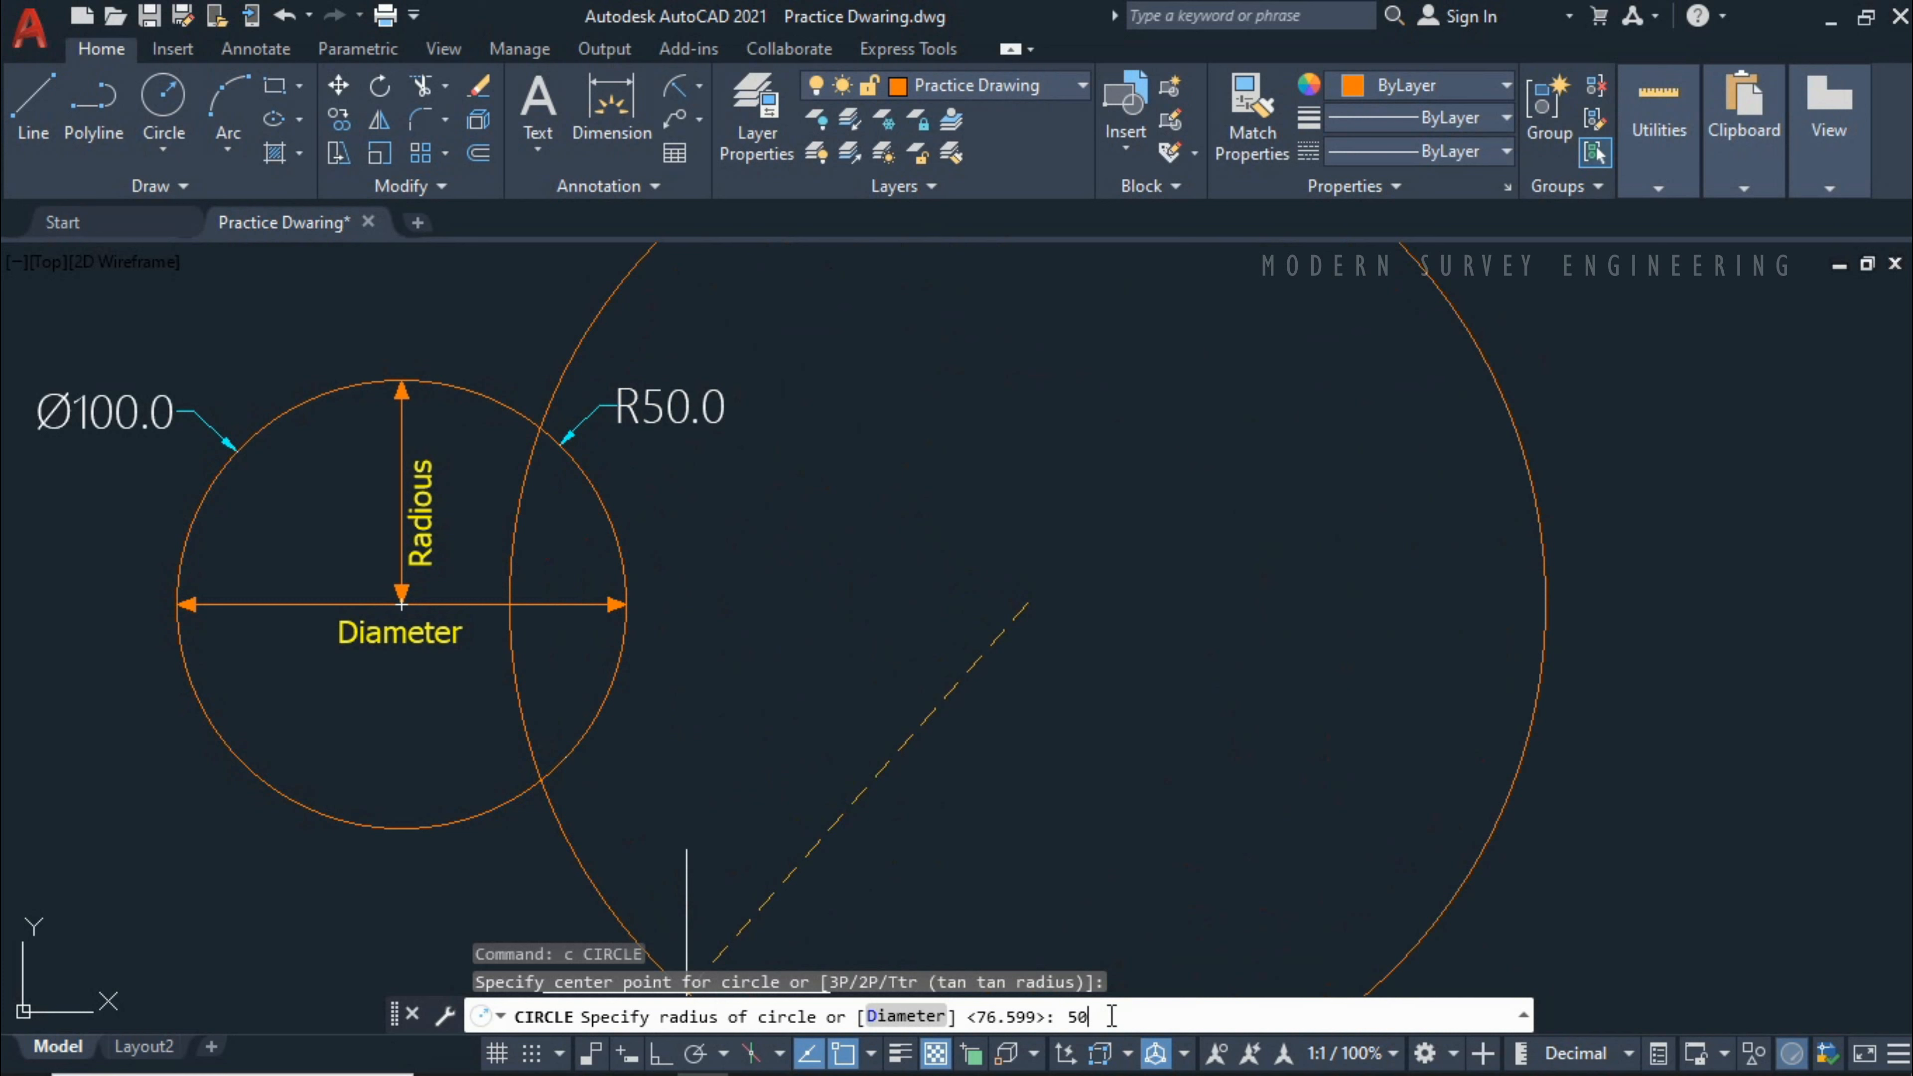
{"action": "key", "text": "Return"}
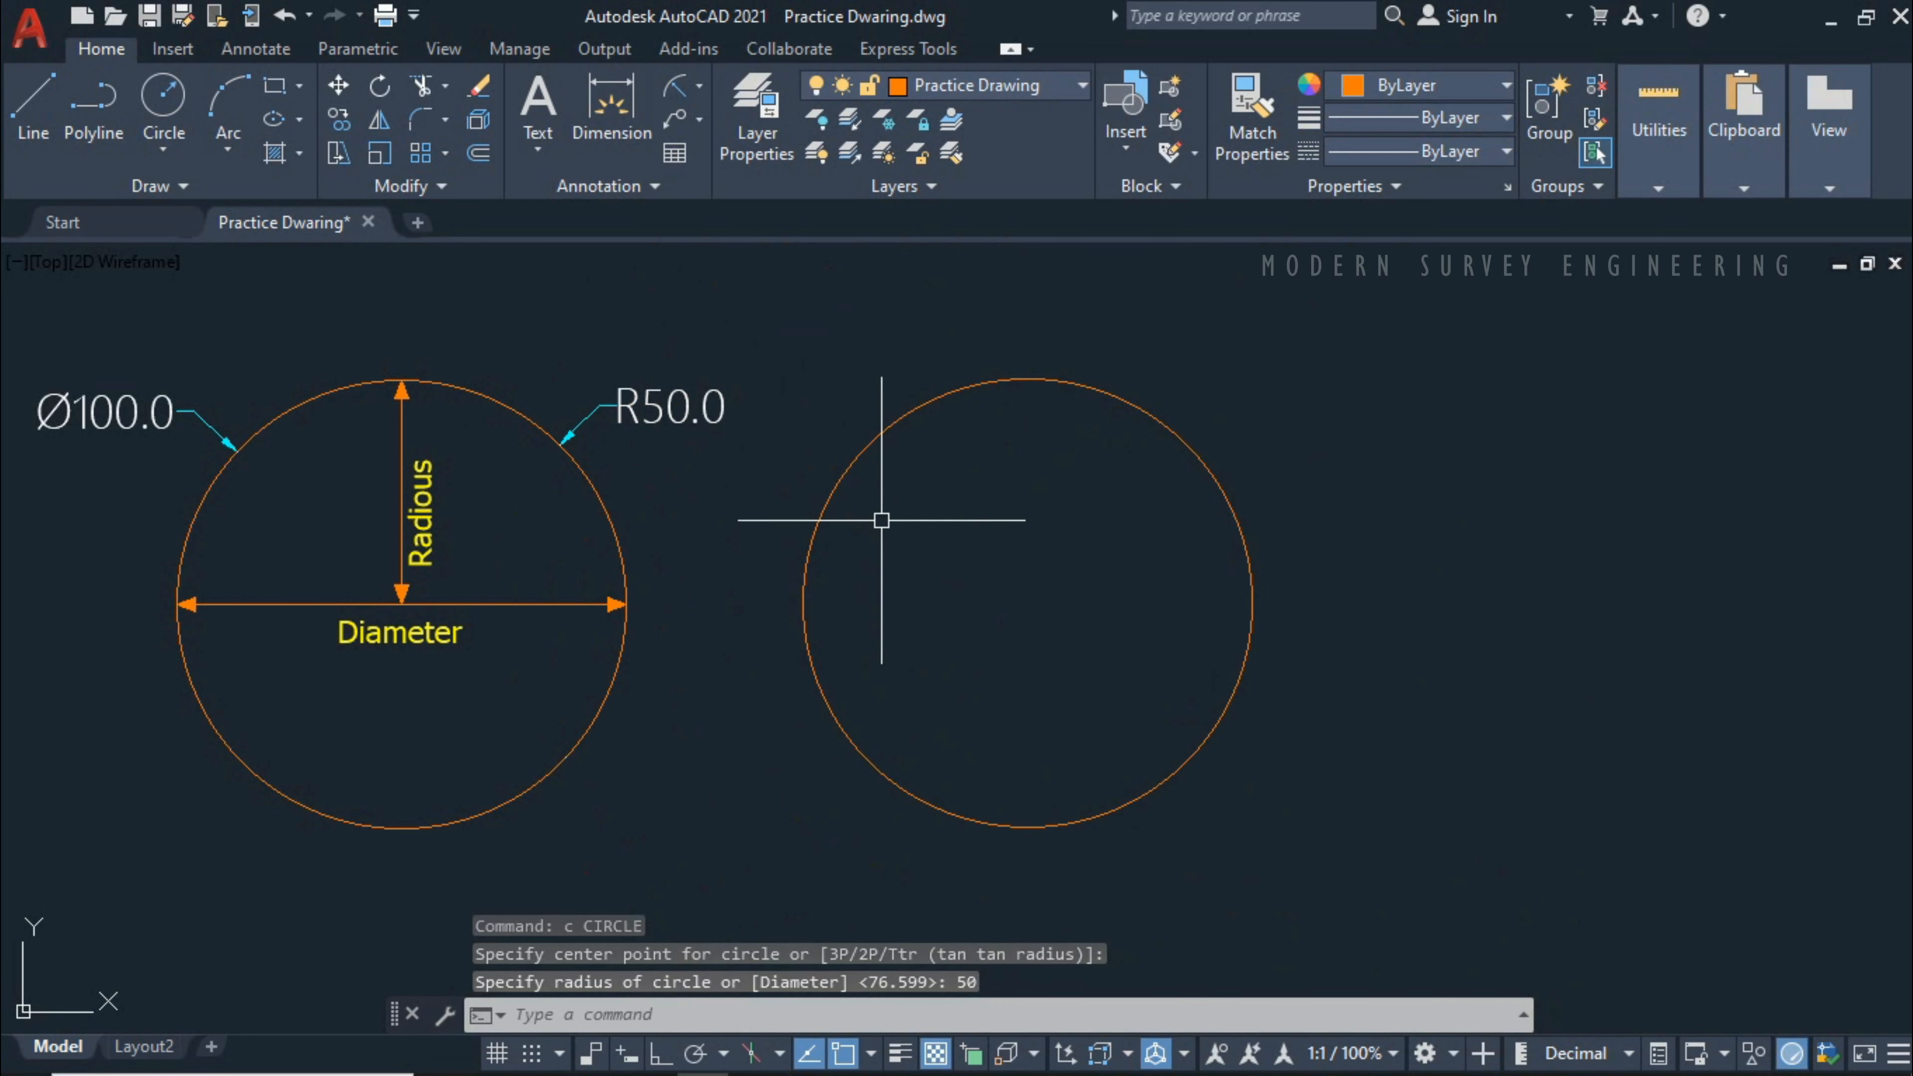
Step: Draw another circle beside the previous one, using the Diameter option with a value of 100
{"action": "middle_click_drag", "start_coordinate": [1382, 585], "coordinate": [1354, 585]}
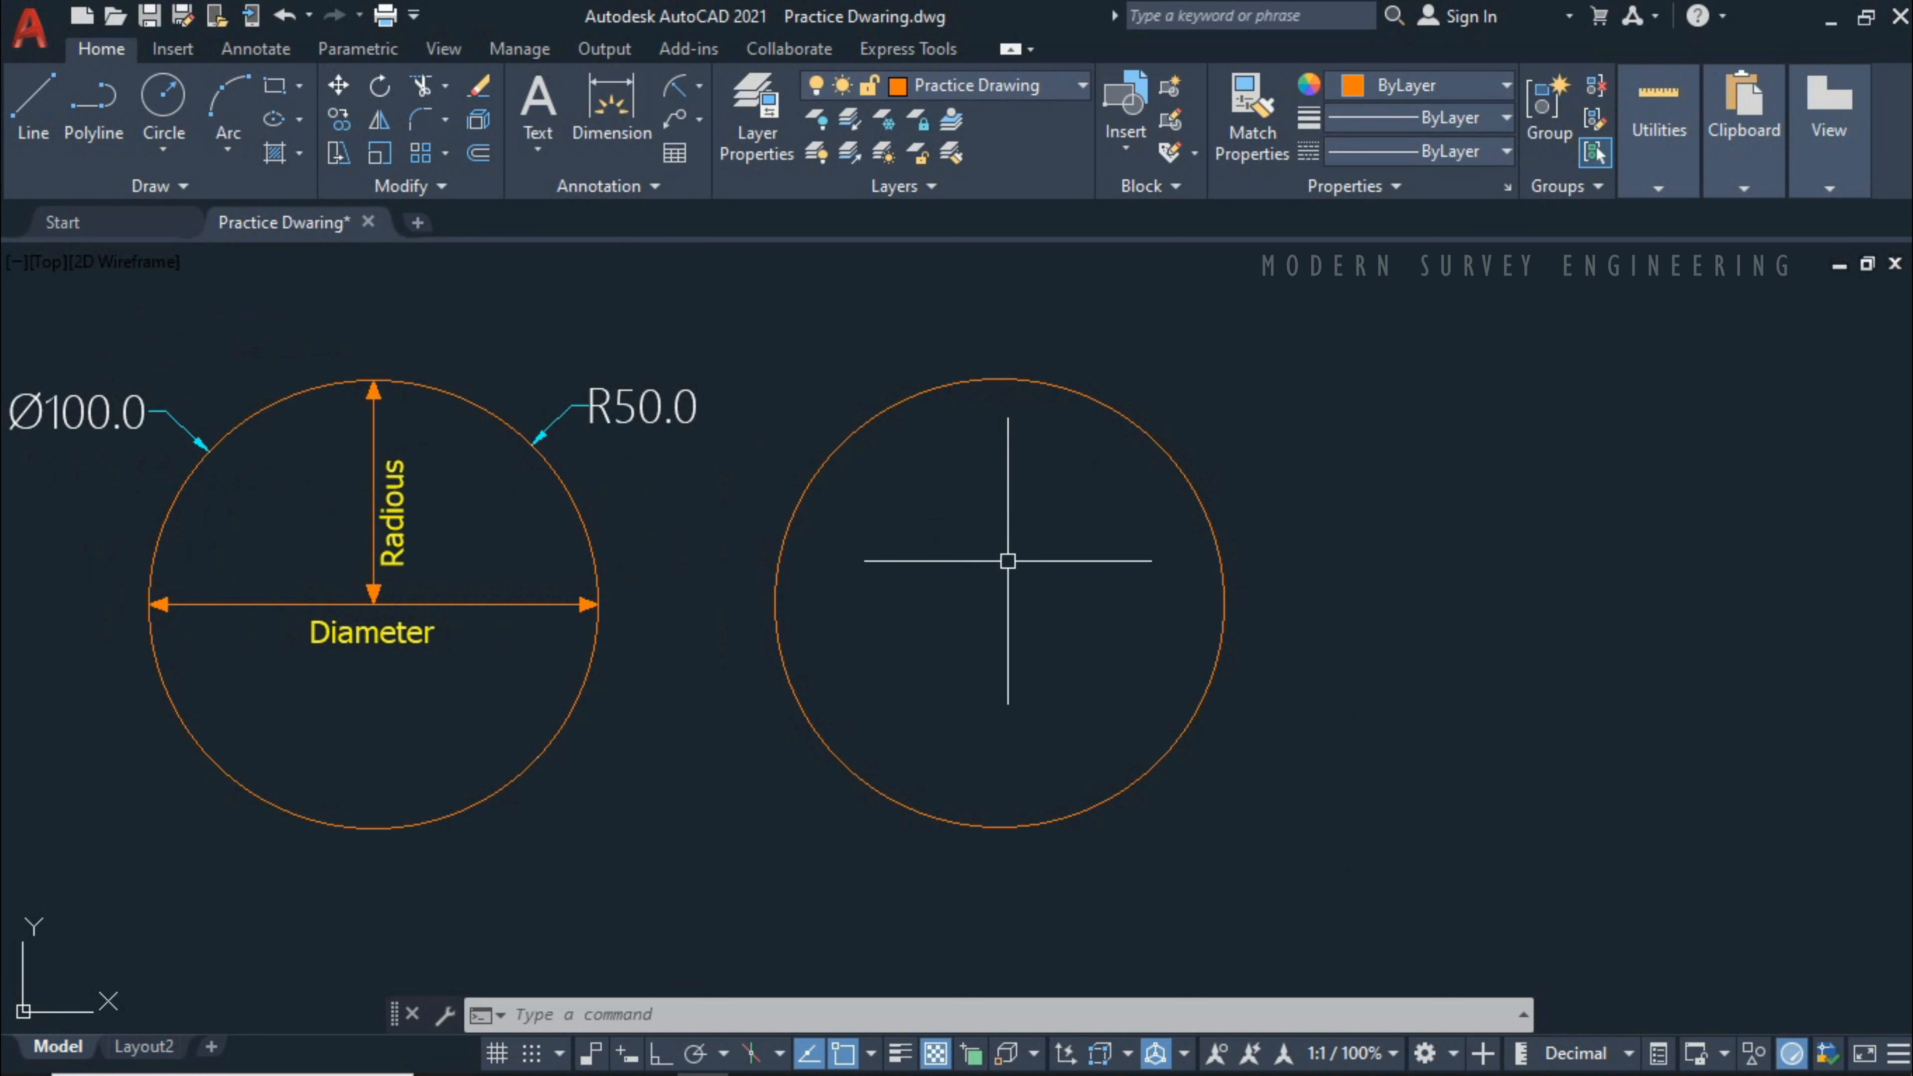
{"action": "type", "text": "c"}
{"action": "key", "text": "Return"}
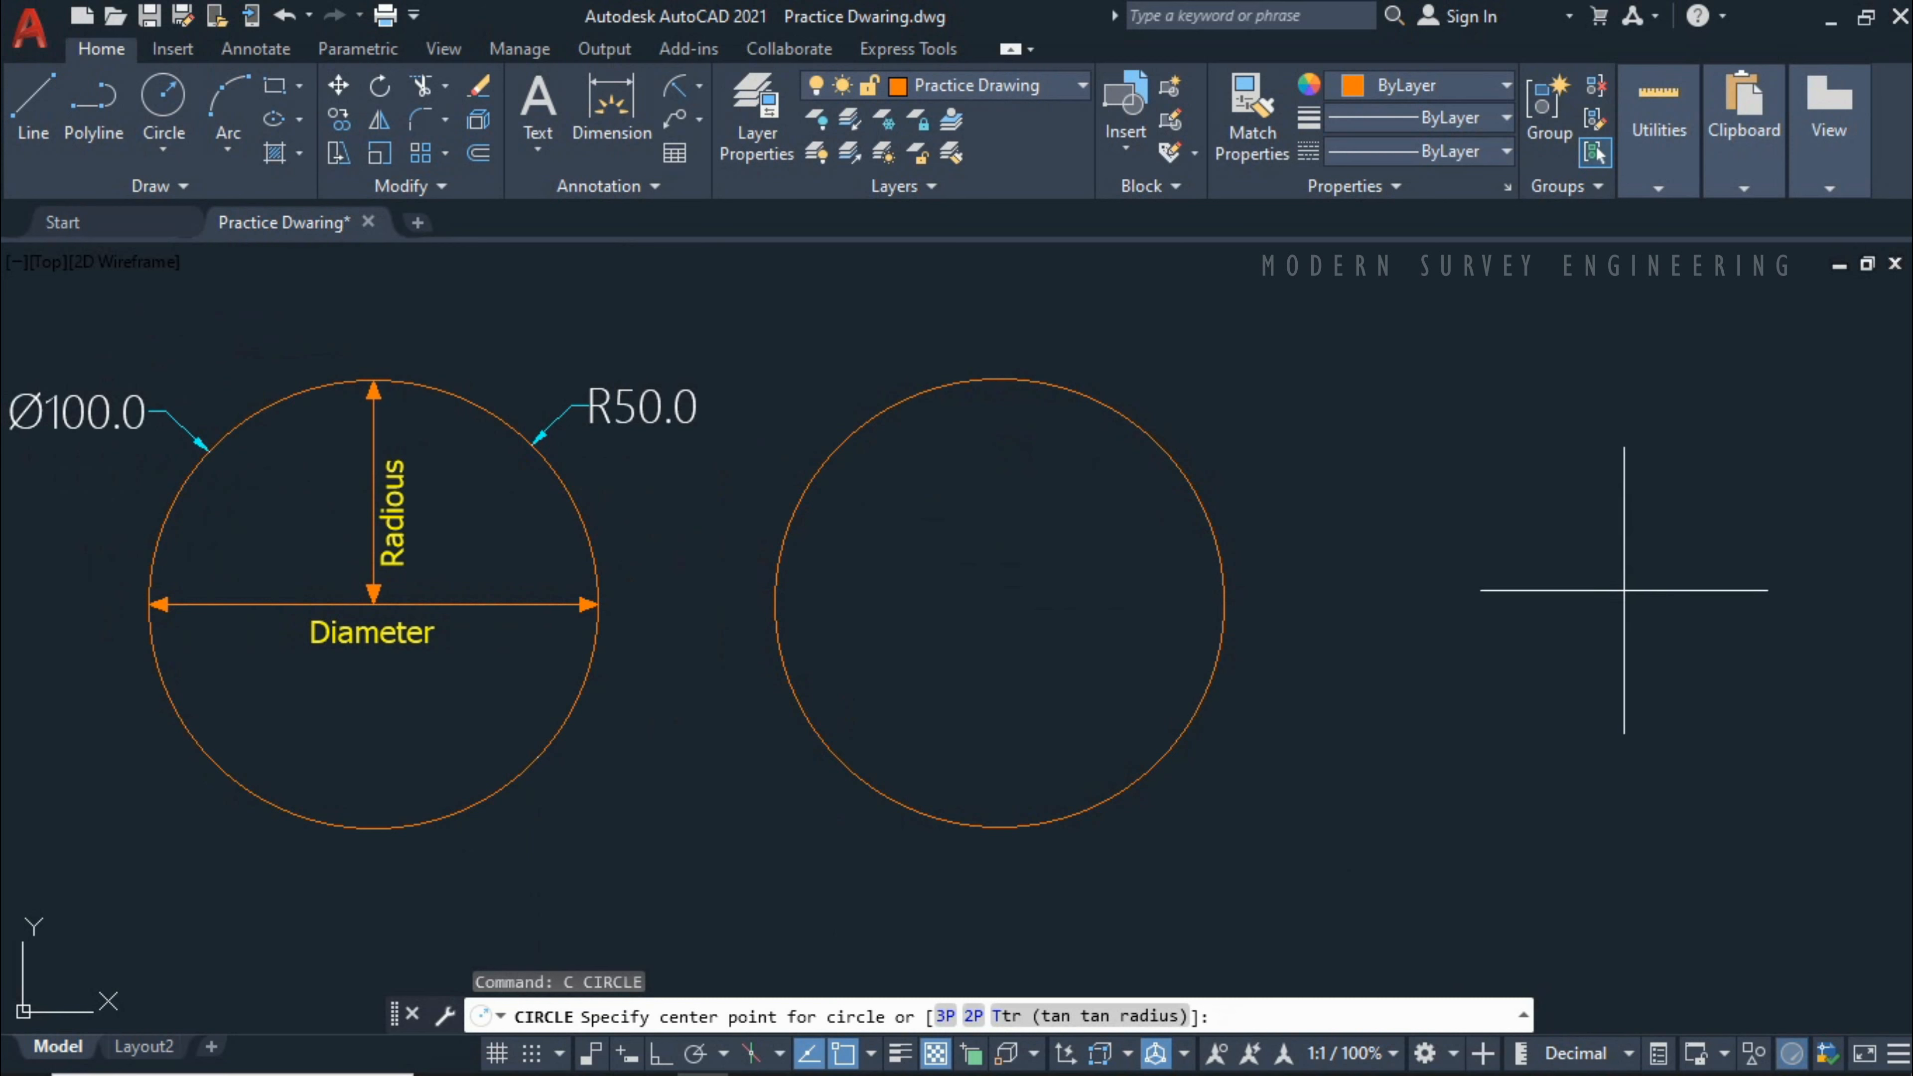
{"action": "left_click", "coordinate": [1609, 599]}
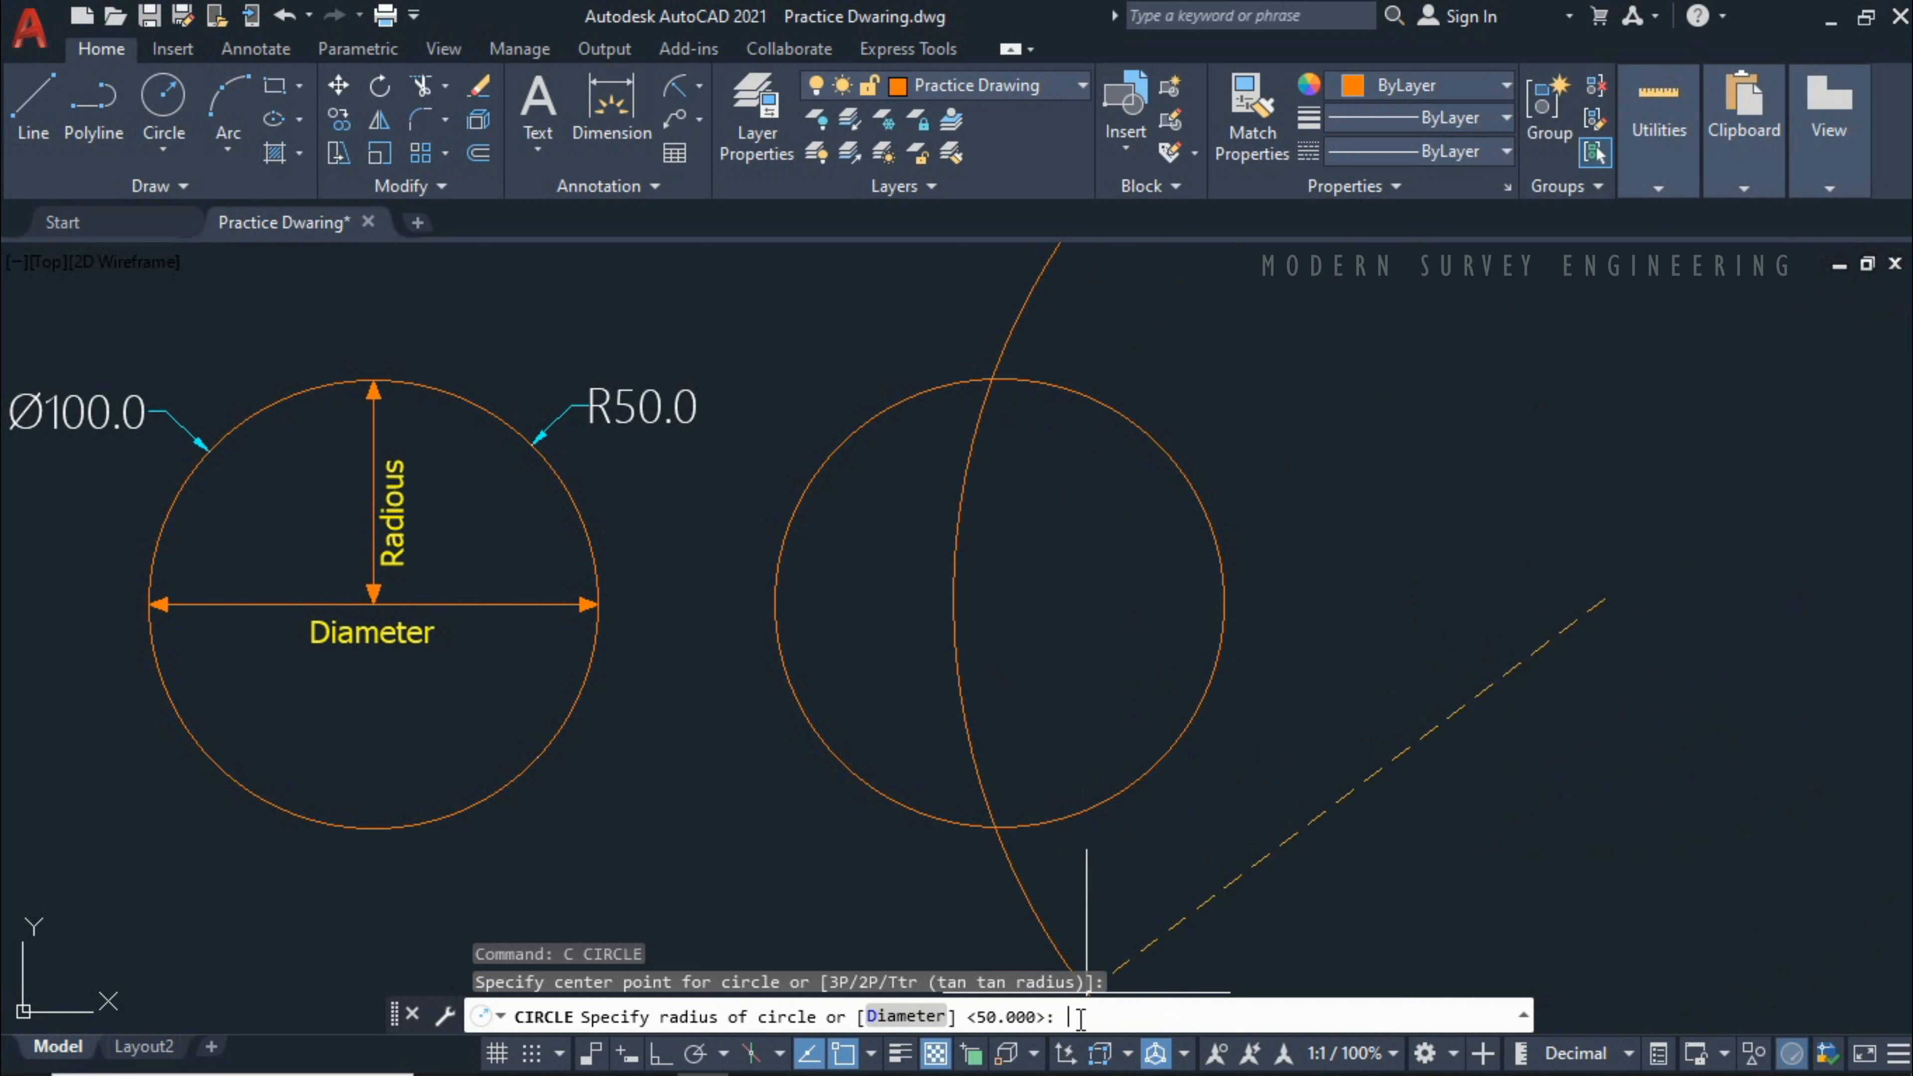
{"action": "key", "text": "Return"}
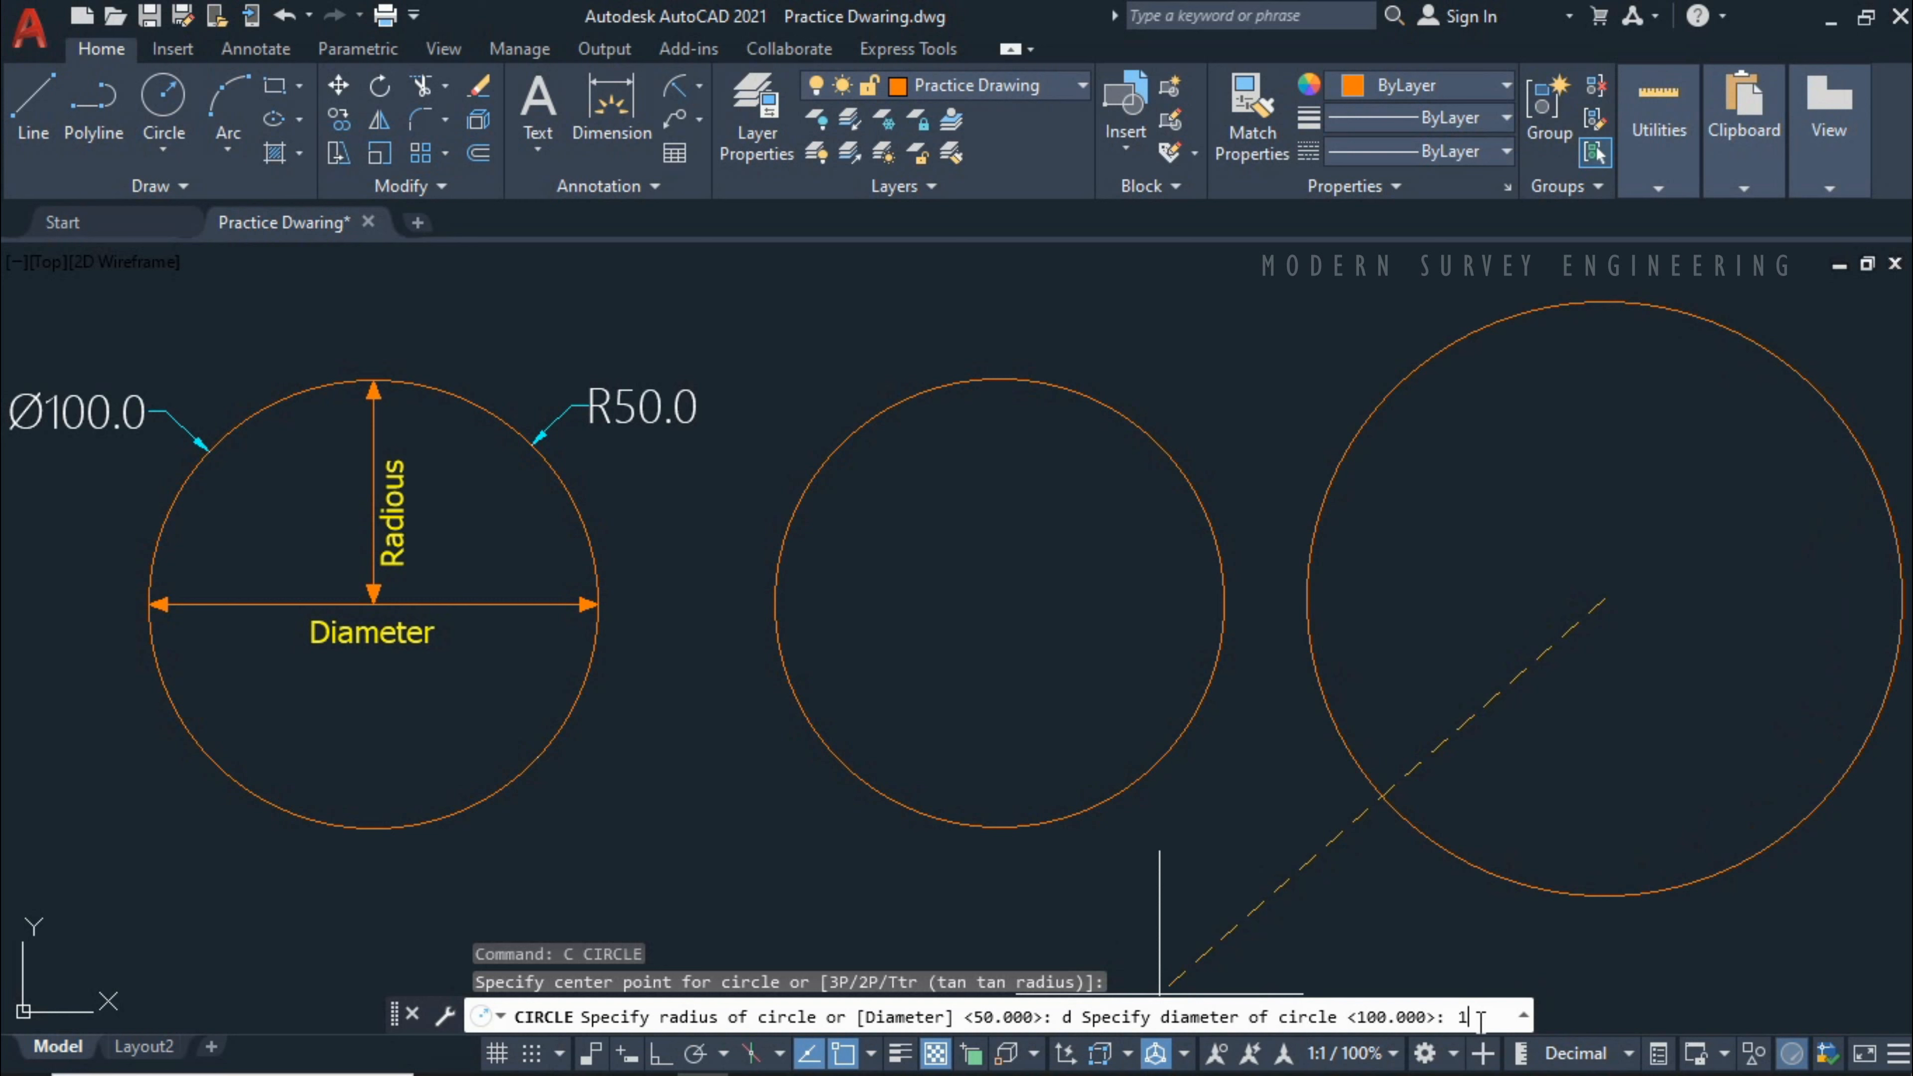
{"action": "key", "text": "Return"}
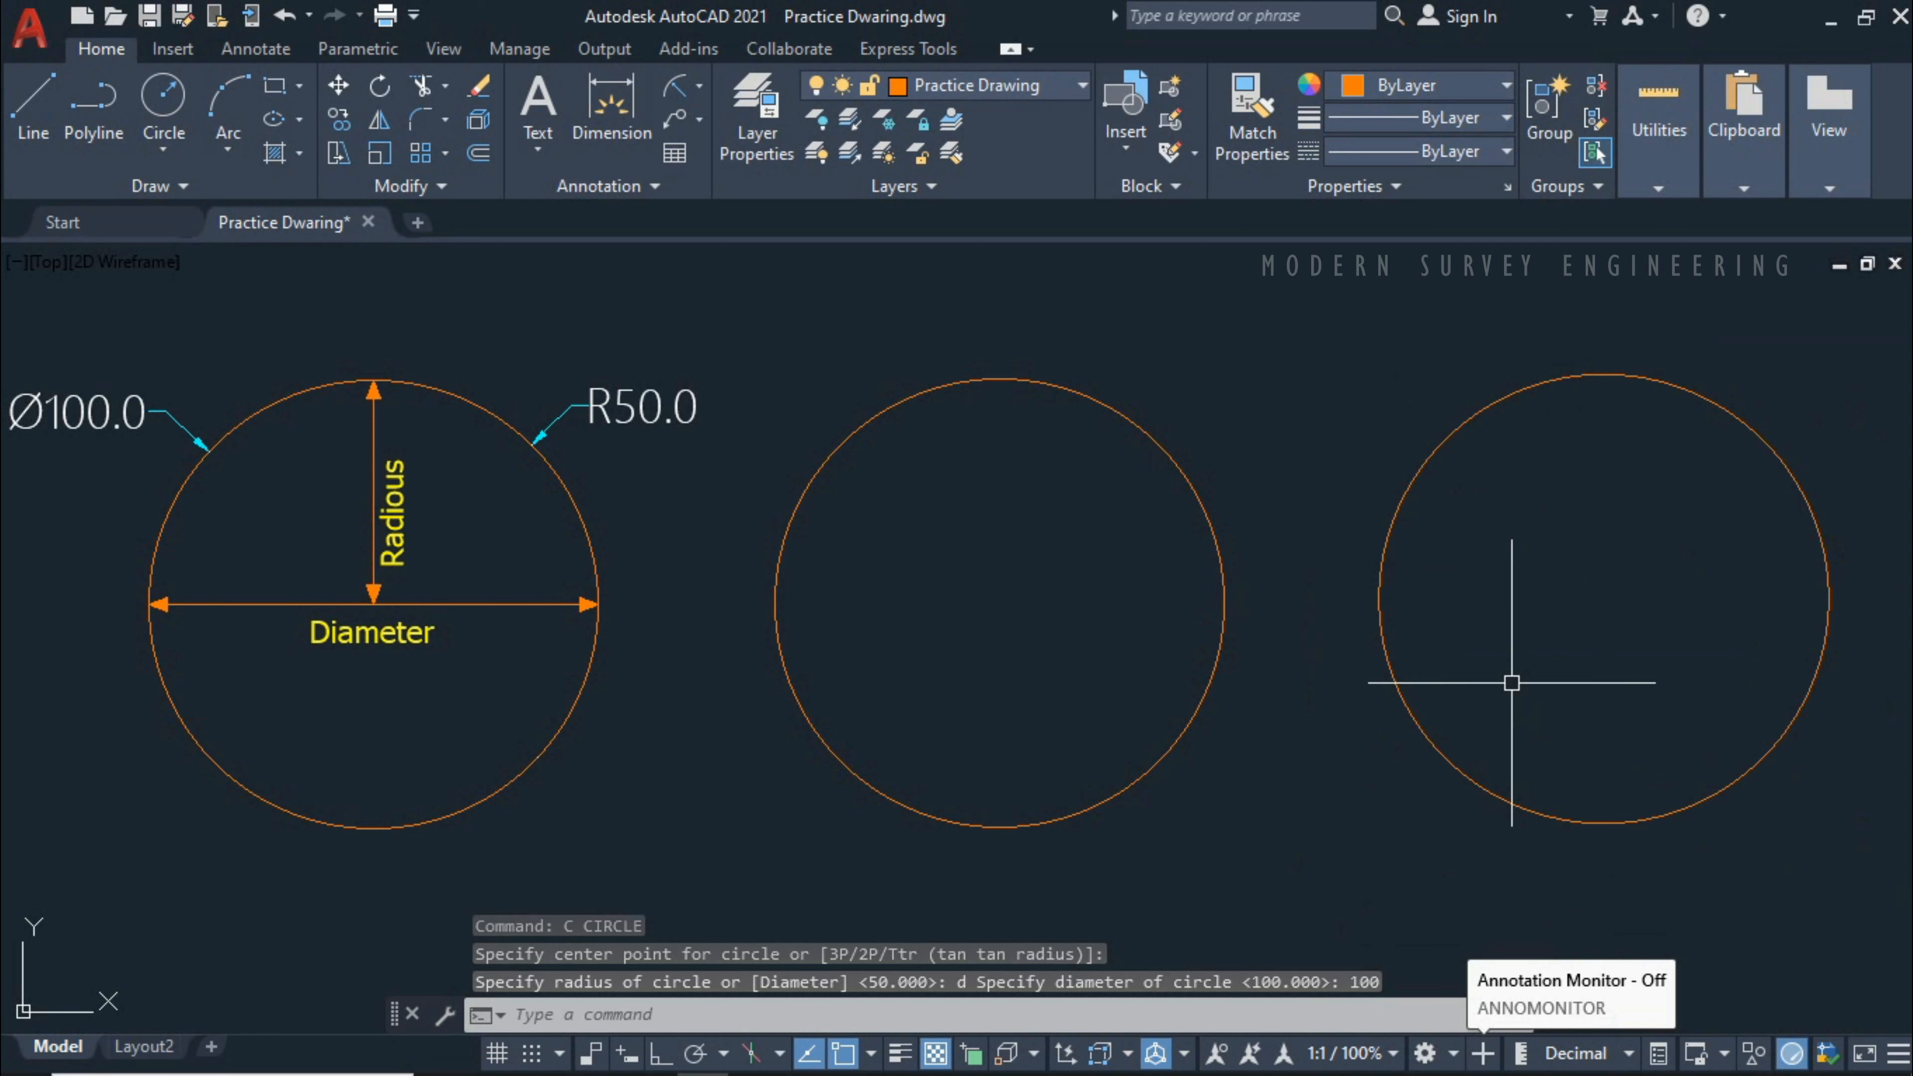
{"action": "middle_click_drag", "start_coordinate": [1093, 659], "coordinate": [1113, 670]}
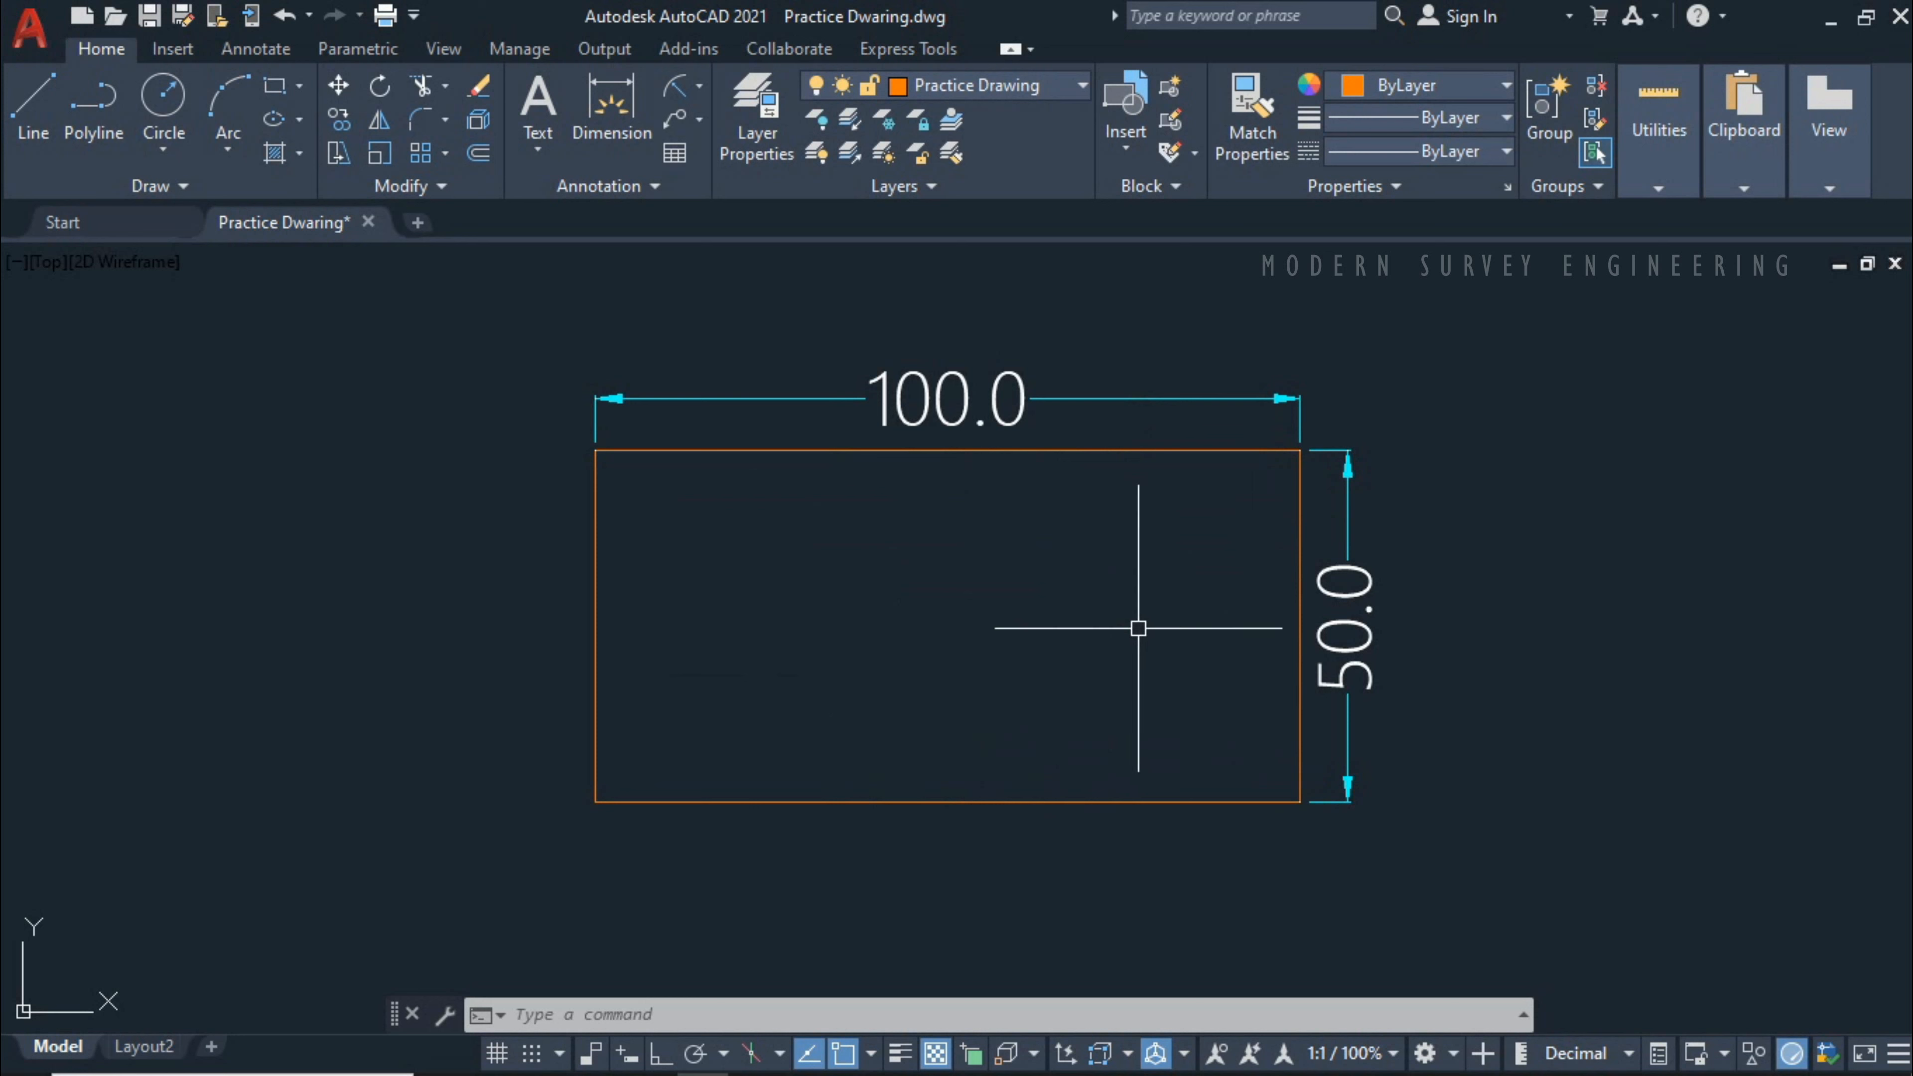
{"action": "middle_click_drag", "start_coordinate": [1143, 618], "coordinate": [796, 614]}
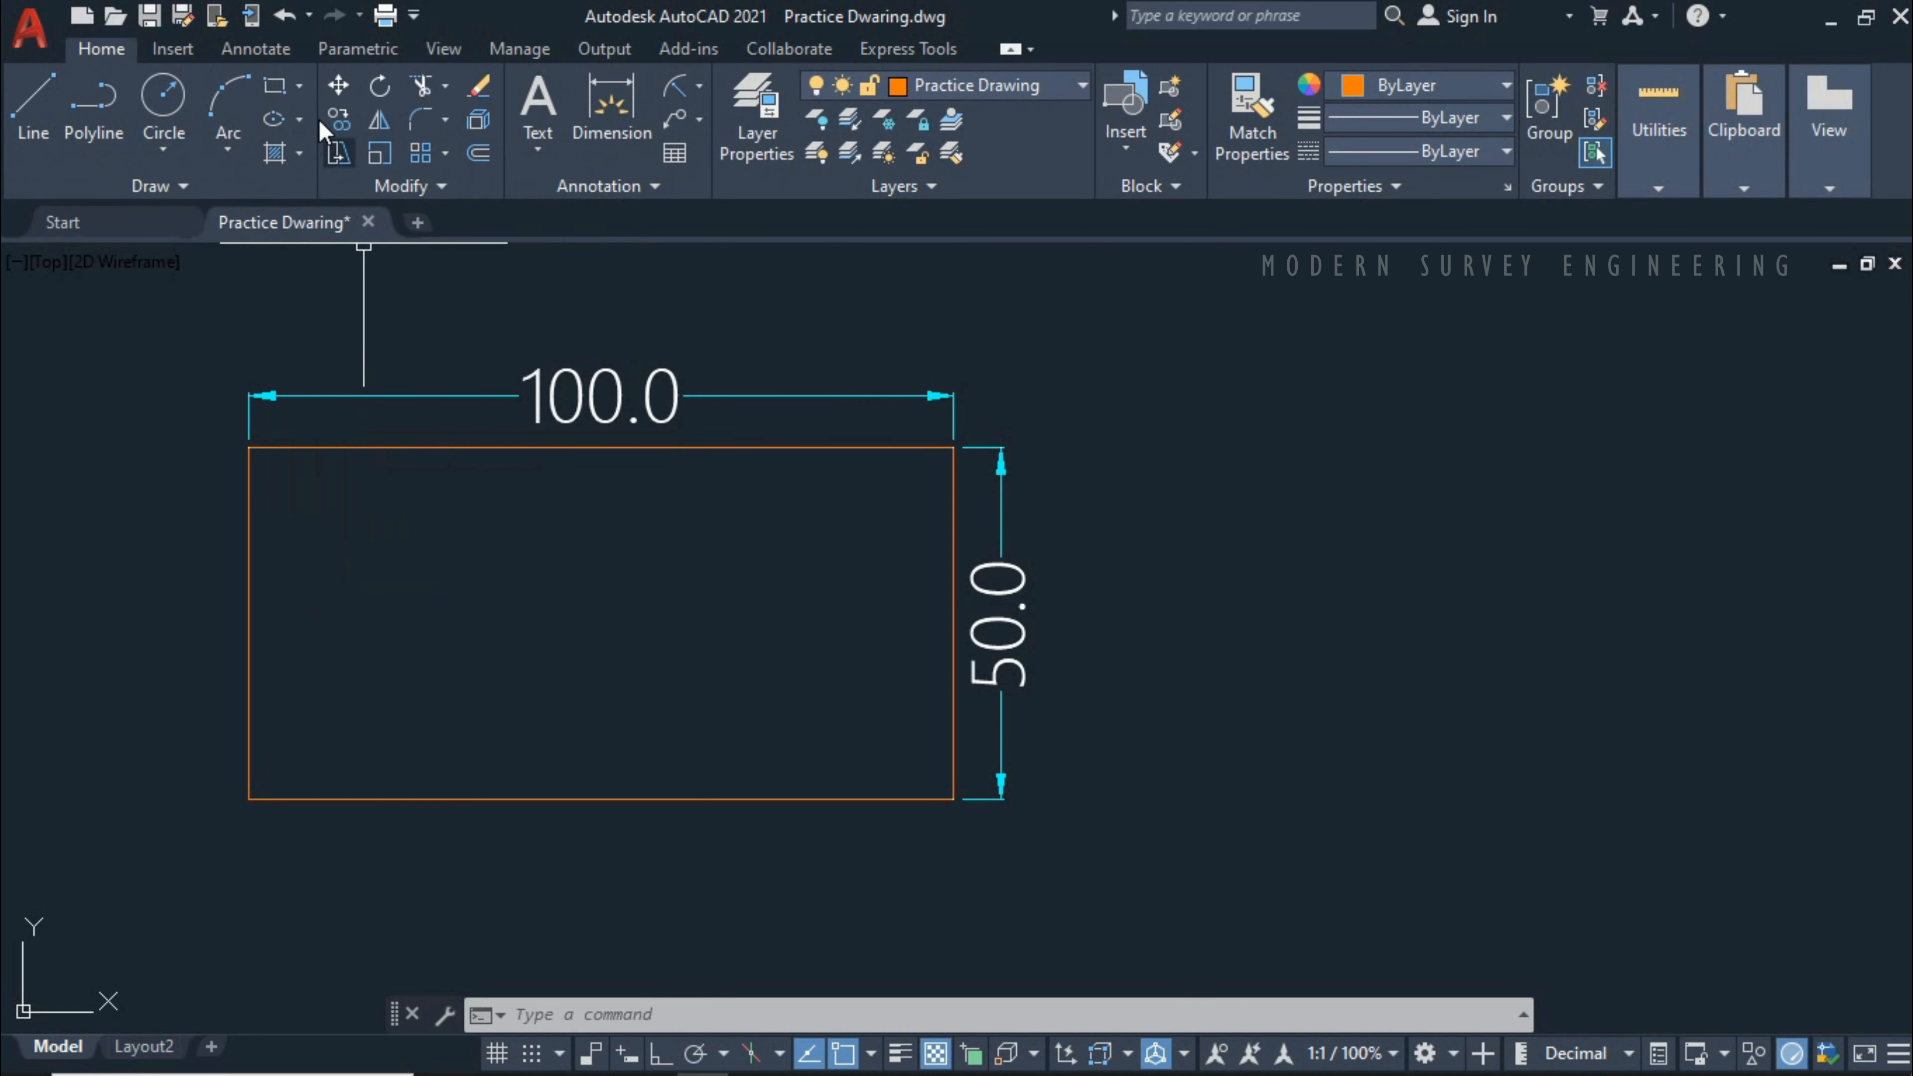
{"action": "left_click", "coordinate": [275, 87]}
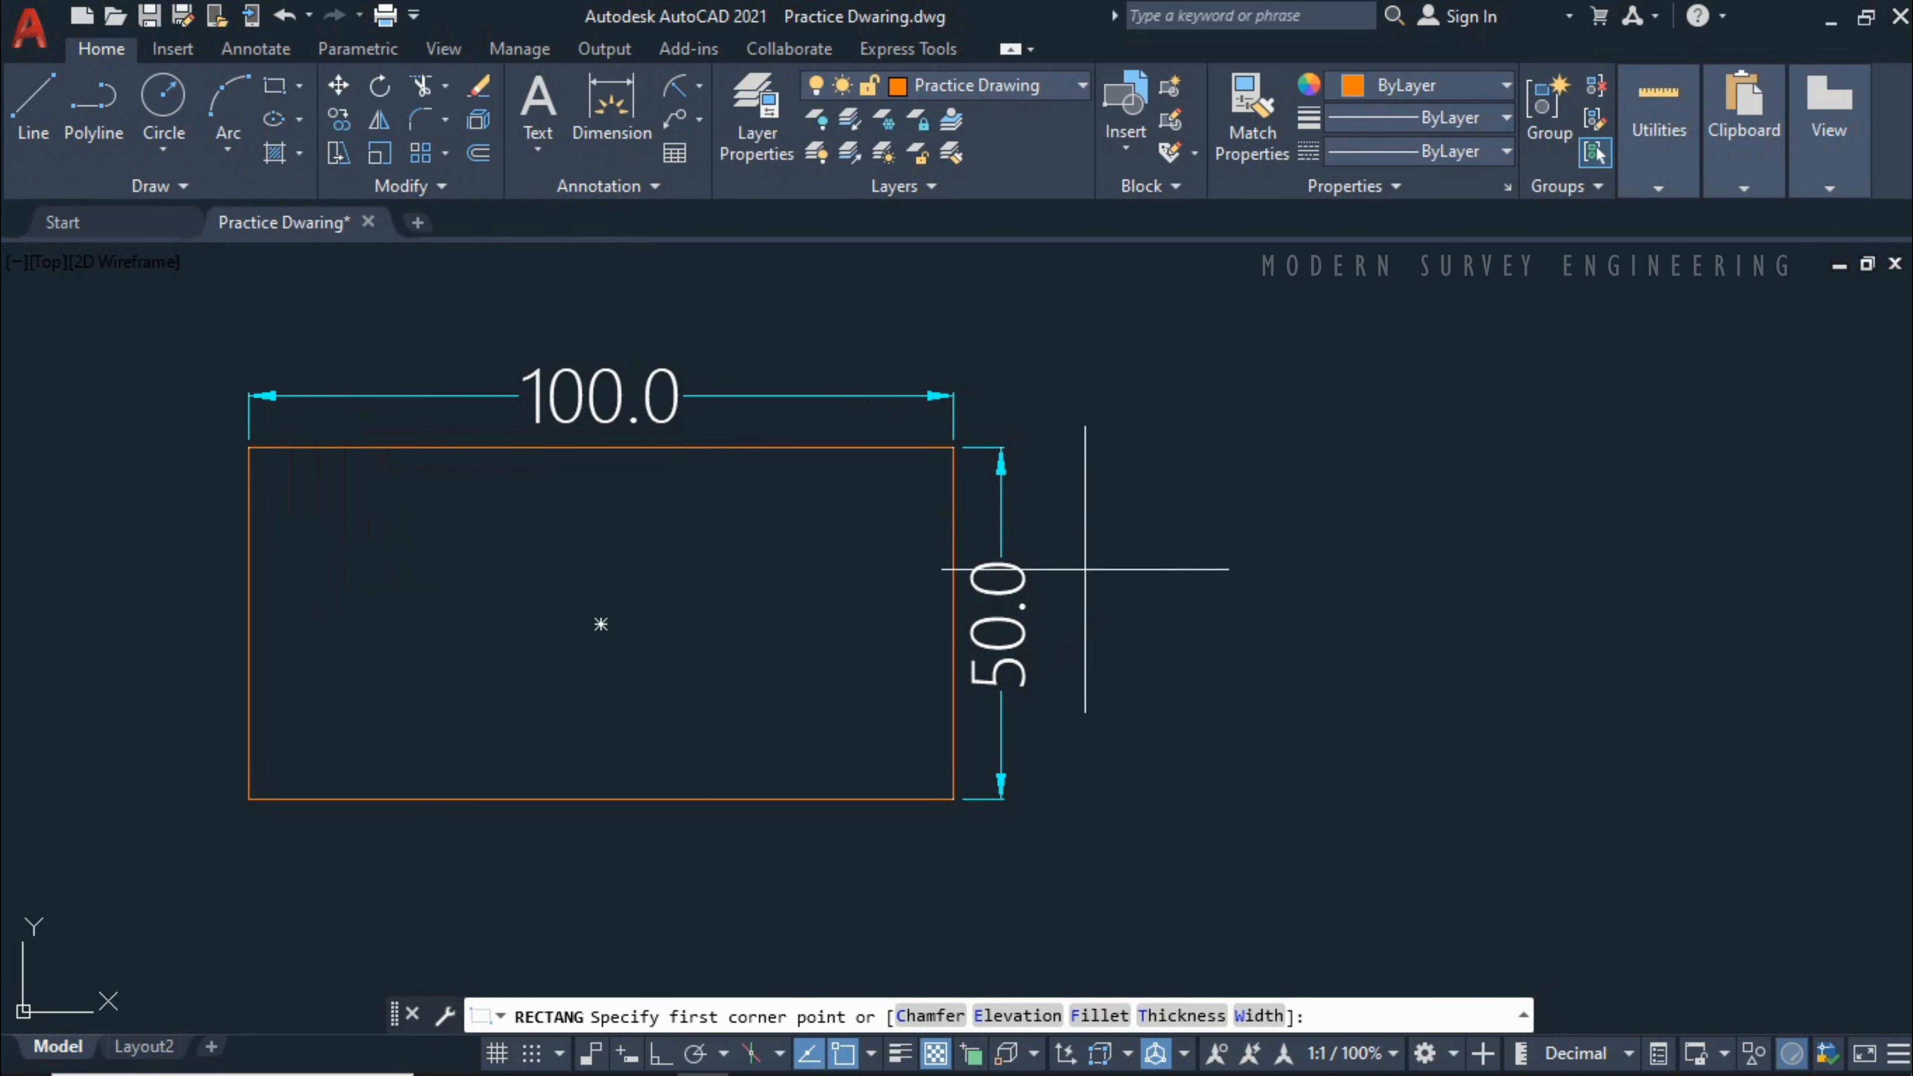
{"action": "key", "text": "Escape"}
{"action": "key", "text": "Escape"}
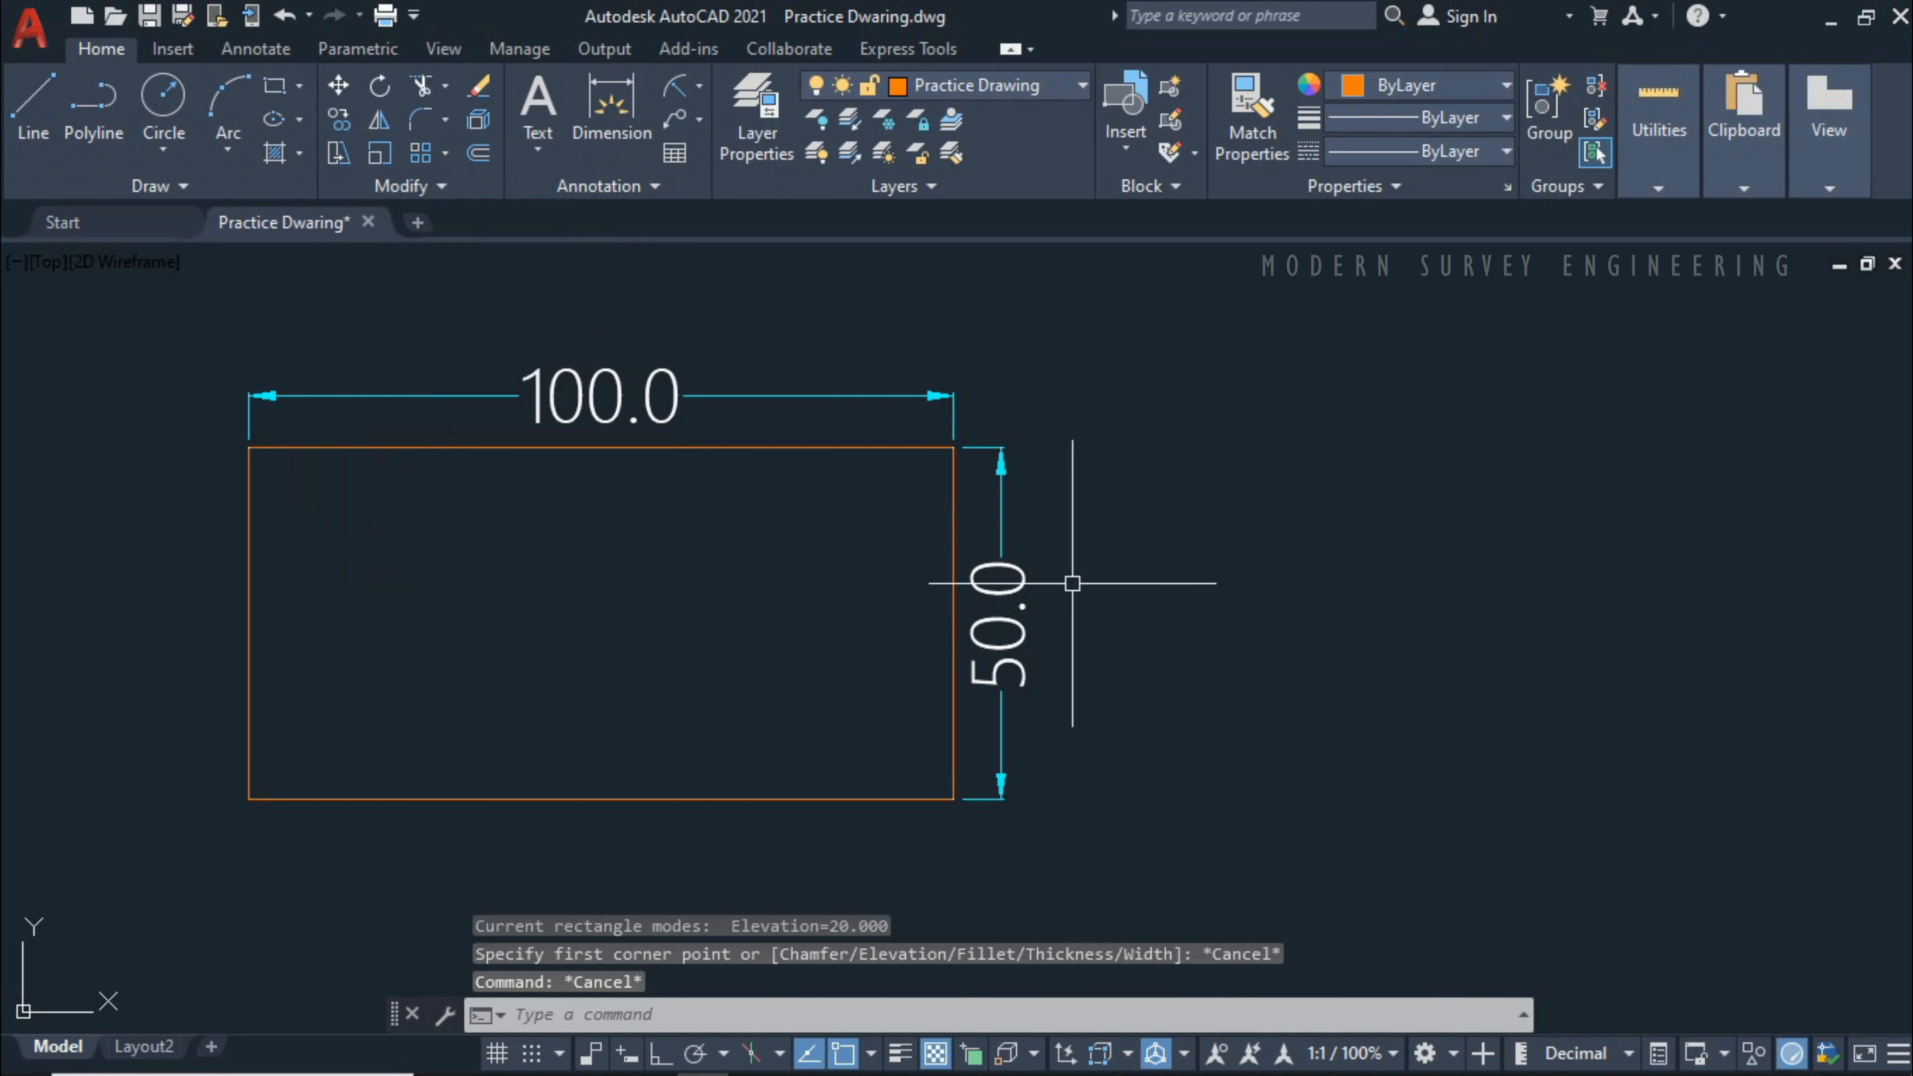
Step: Draw a freehand rectangle from two opposite corners beside the dimensioned reference rectangle
{"action": "type", "text": "REC"}
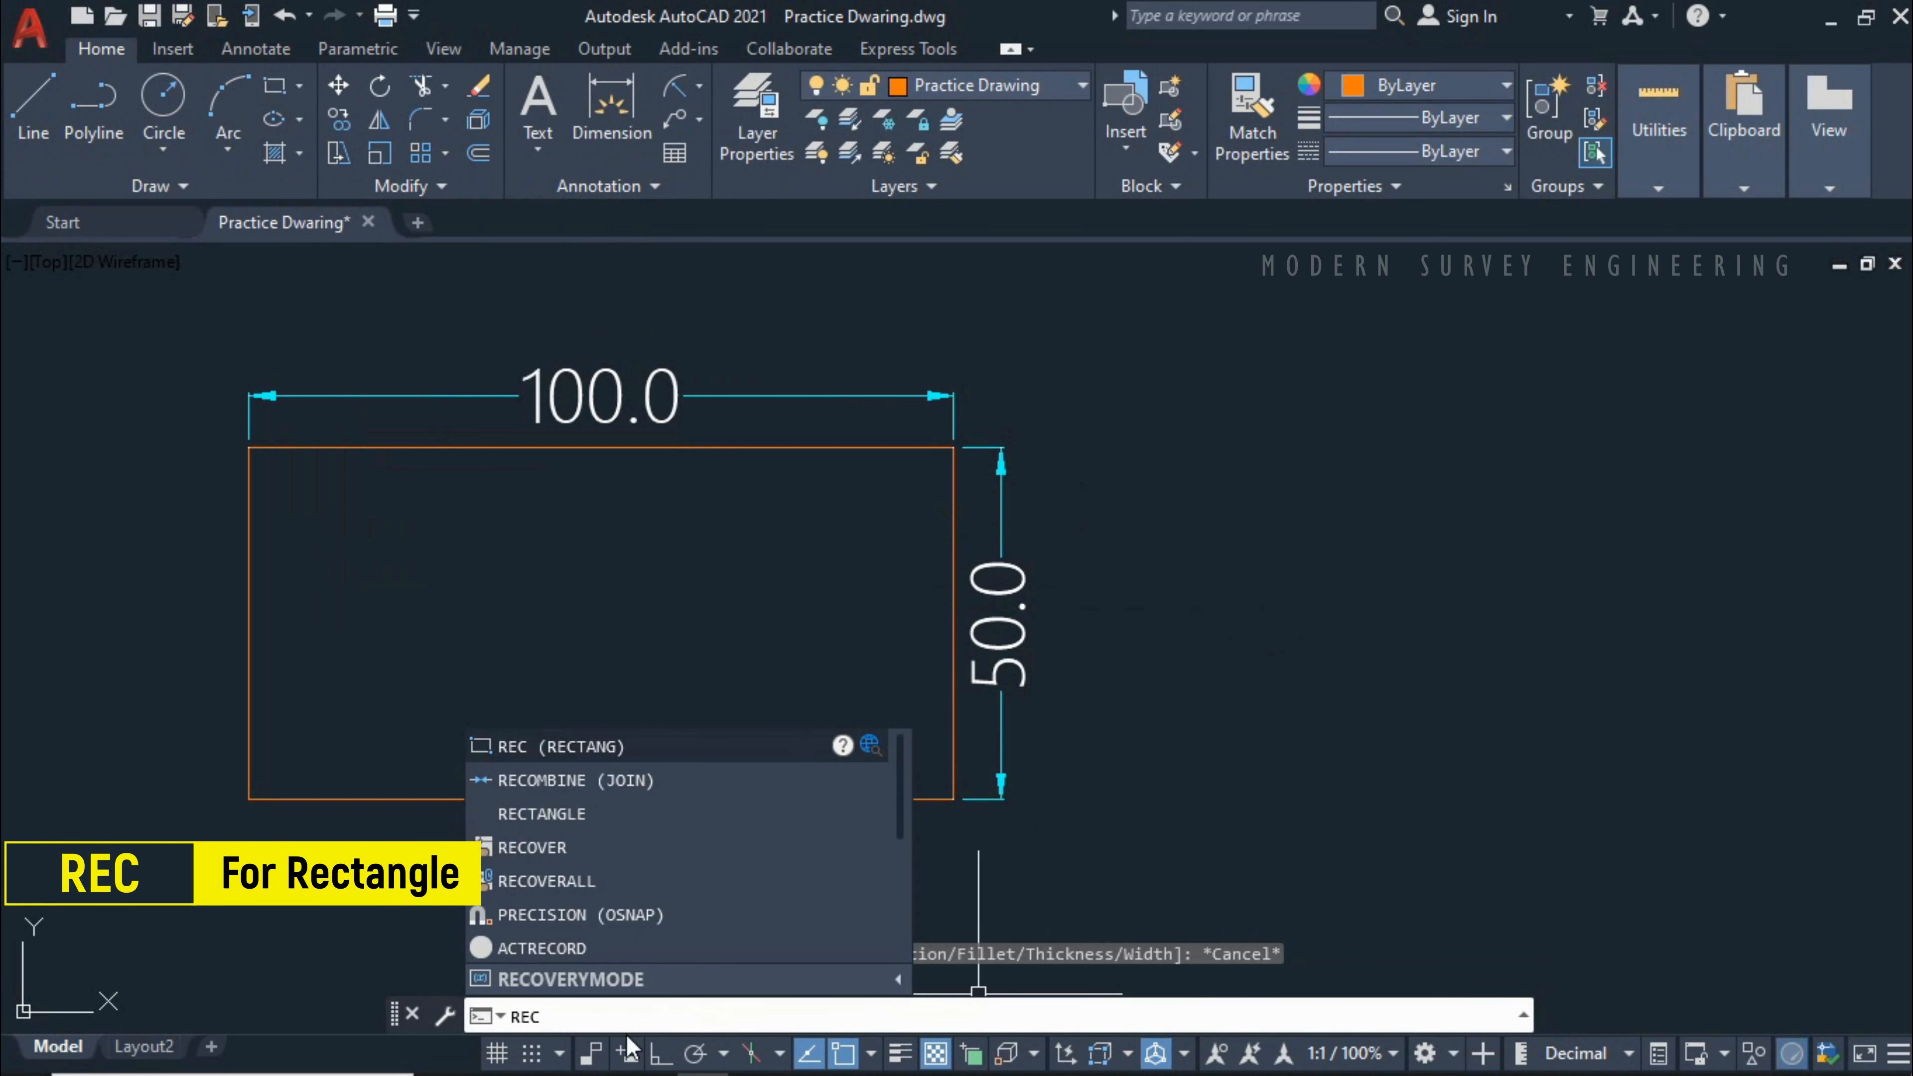
{"action": "key", "text": "Return"}
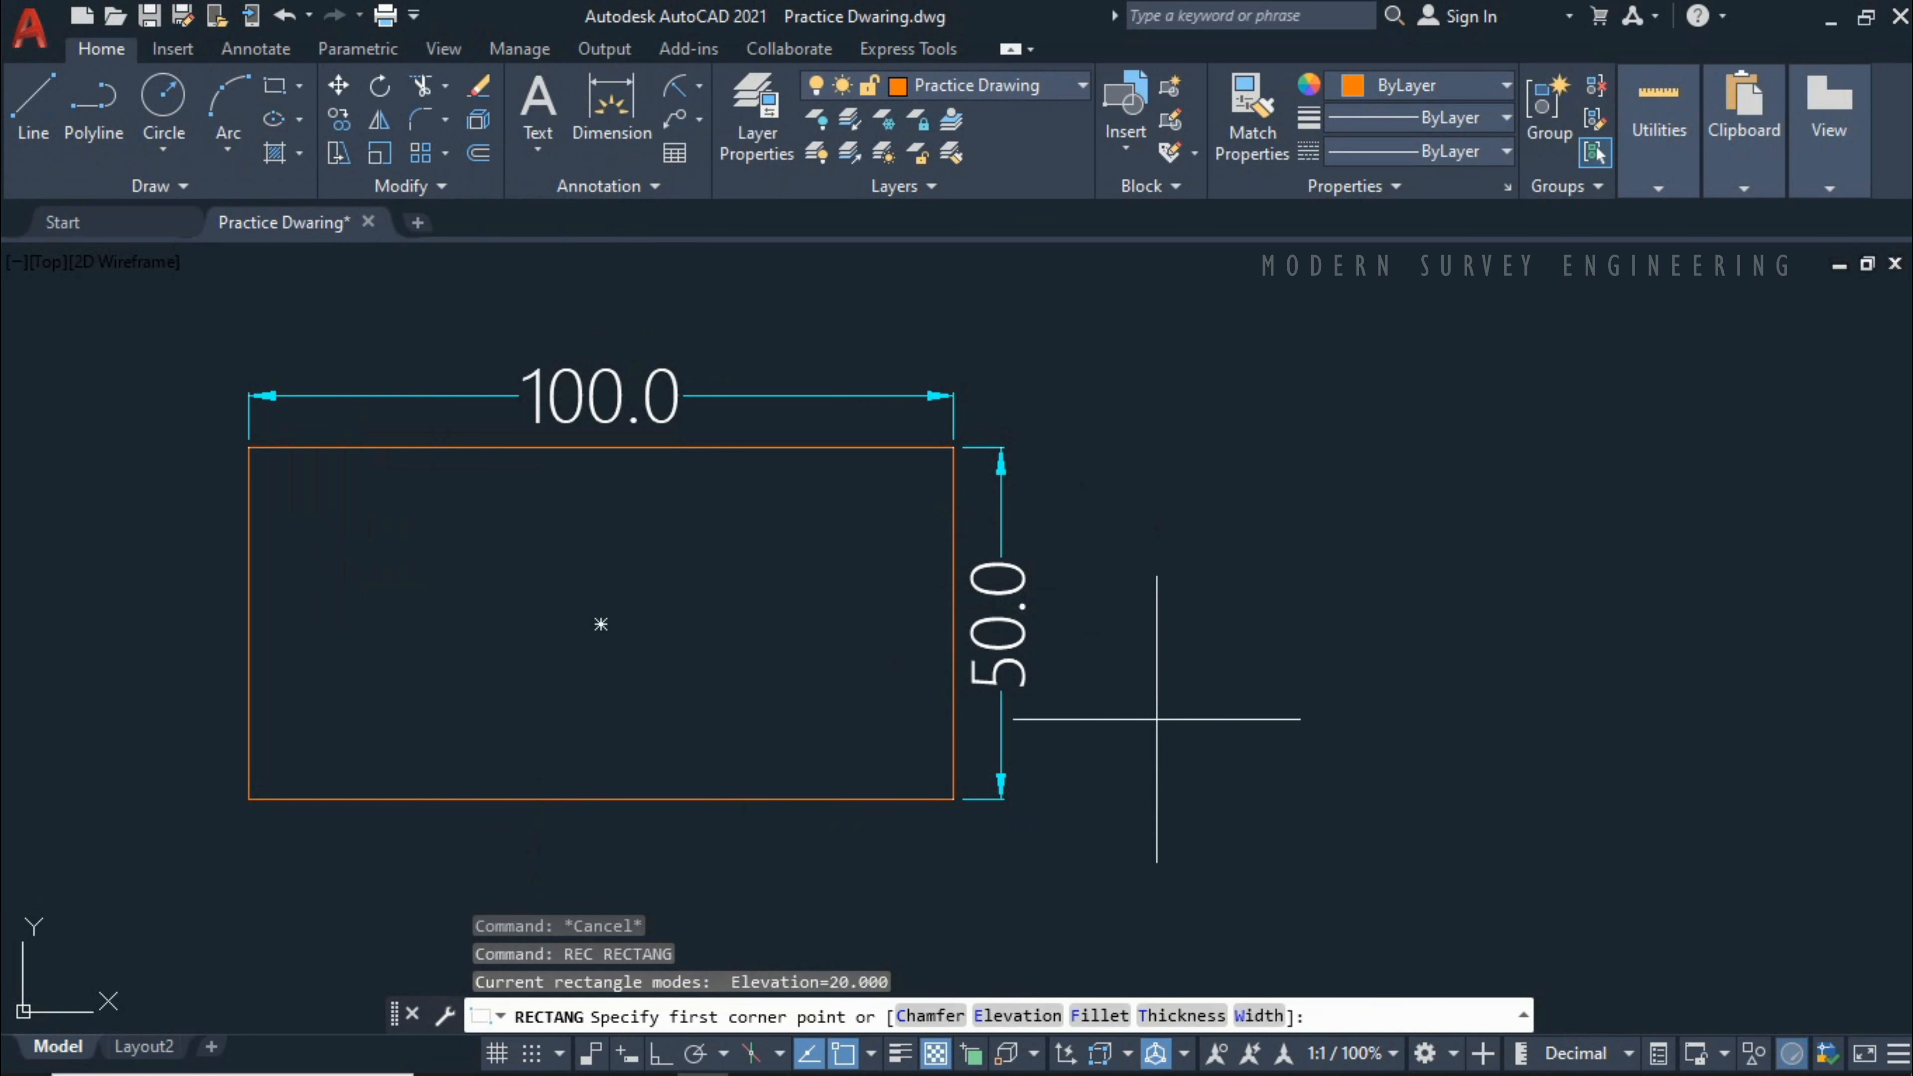
{"action": "middle_click_drag", "start_coordinate": [1167, 723], "coordinate": [1064, 695]}
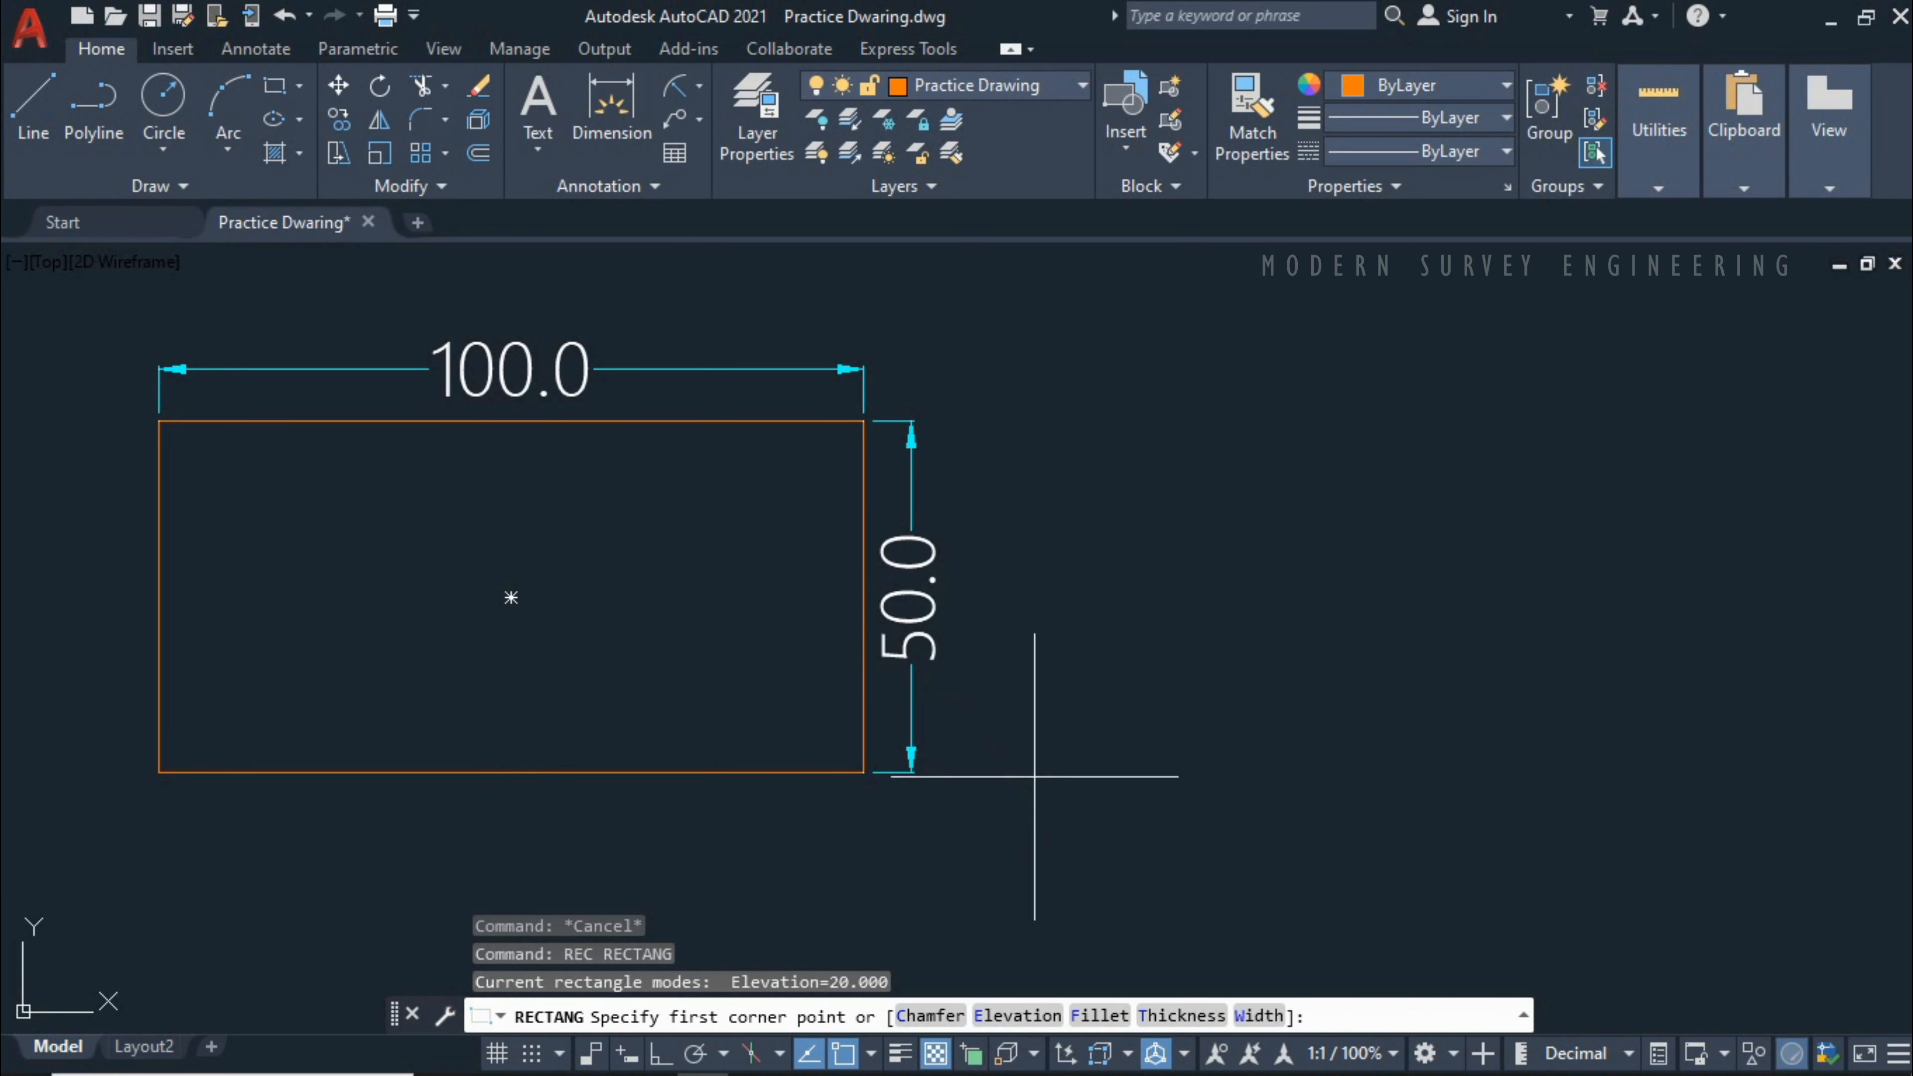
{"action": "left_click", "coordinate": [1001, 771]}
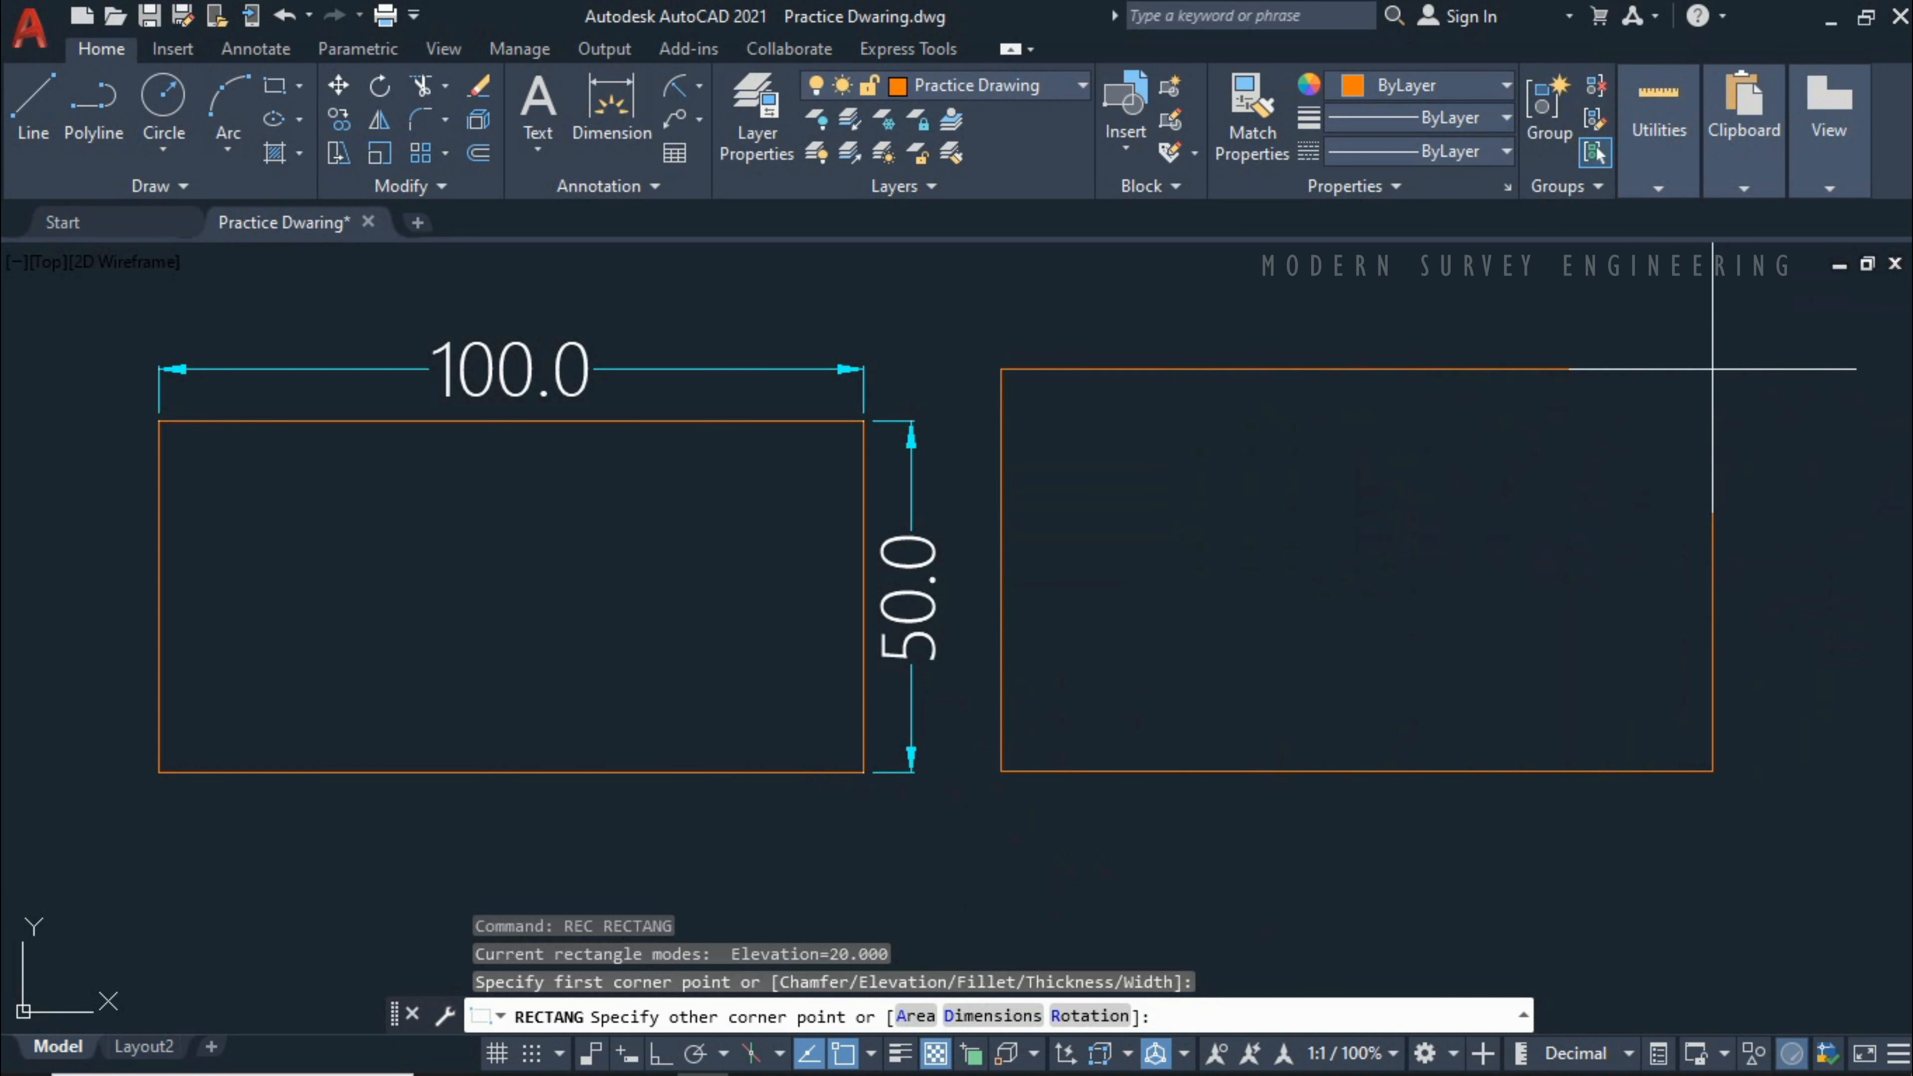
{"action": "left_click", "coordinate": [1713, 368]}
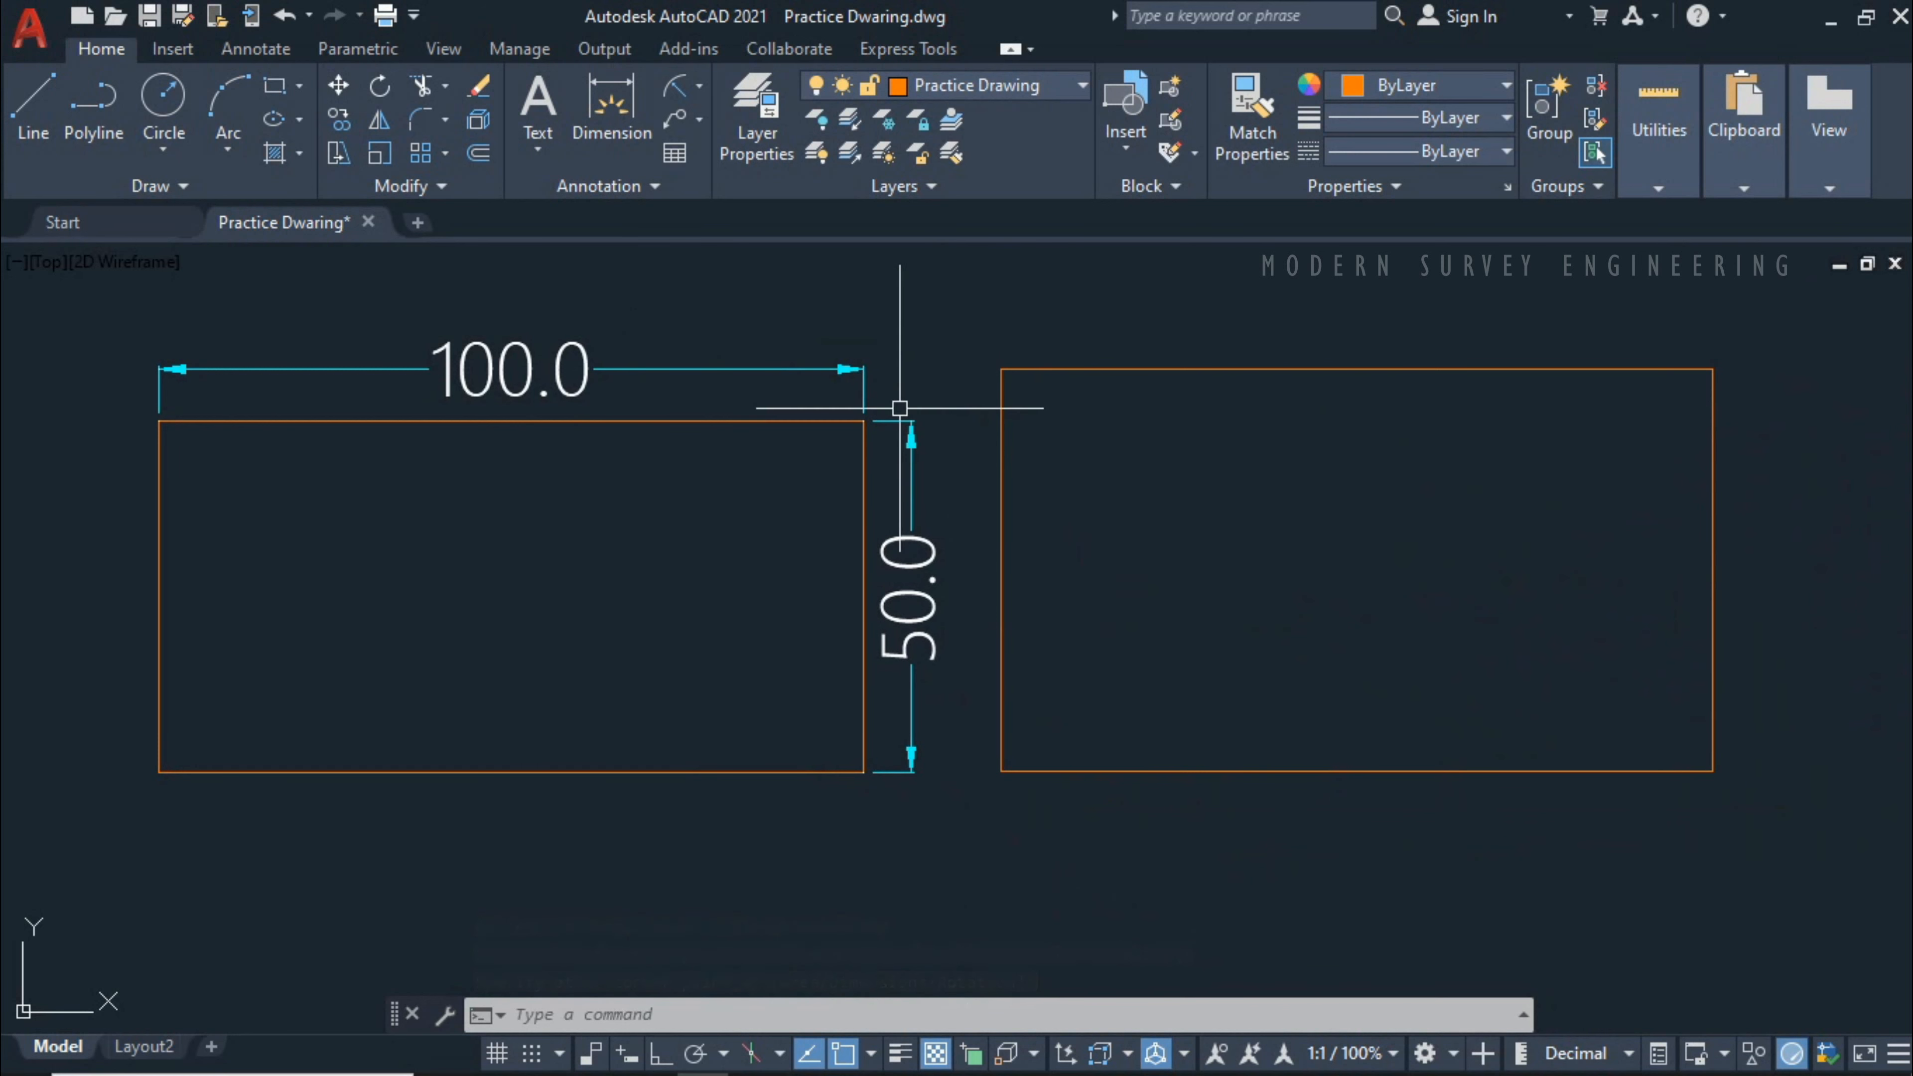
Step: Erase the freehand rectangle beside the dimensioned one
{"action": "left_click", "coordinate": [1280, 338]}
{"action": "left_click", "coordinate": [1205, 433]}
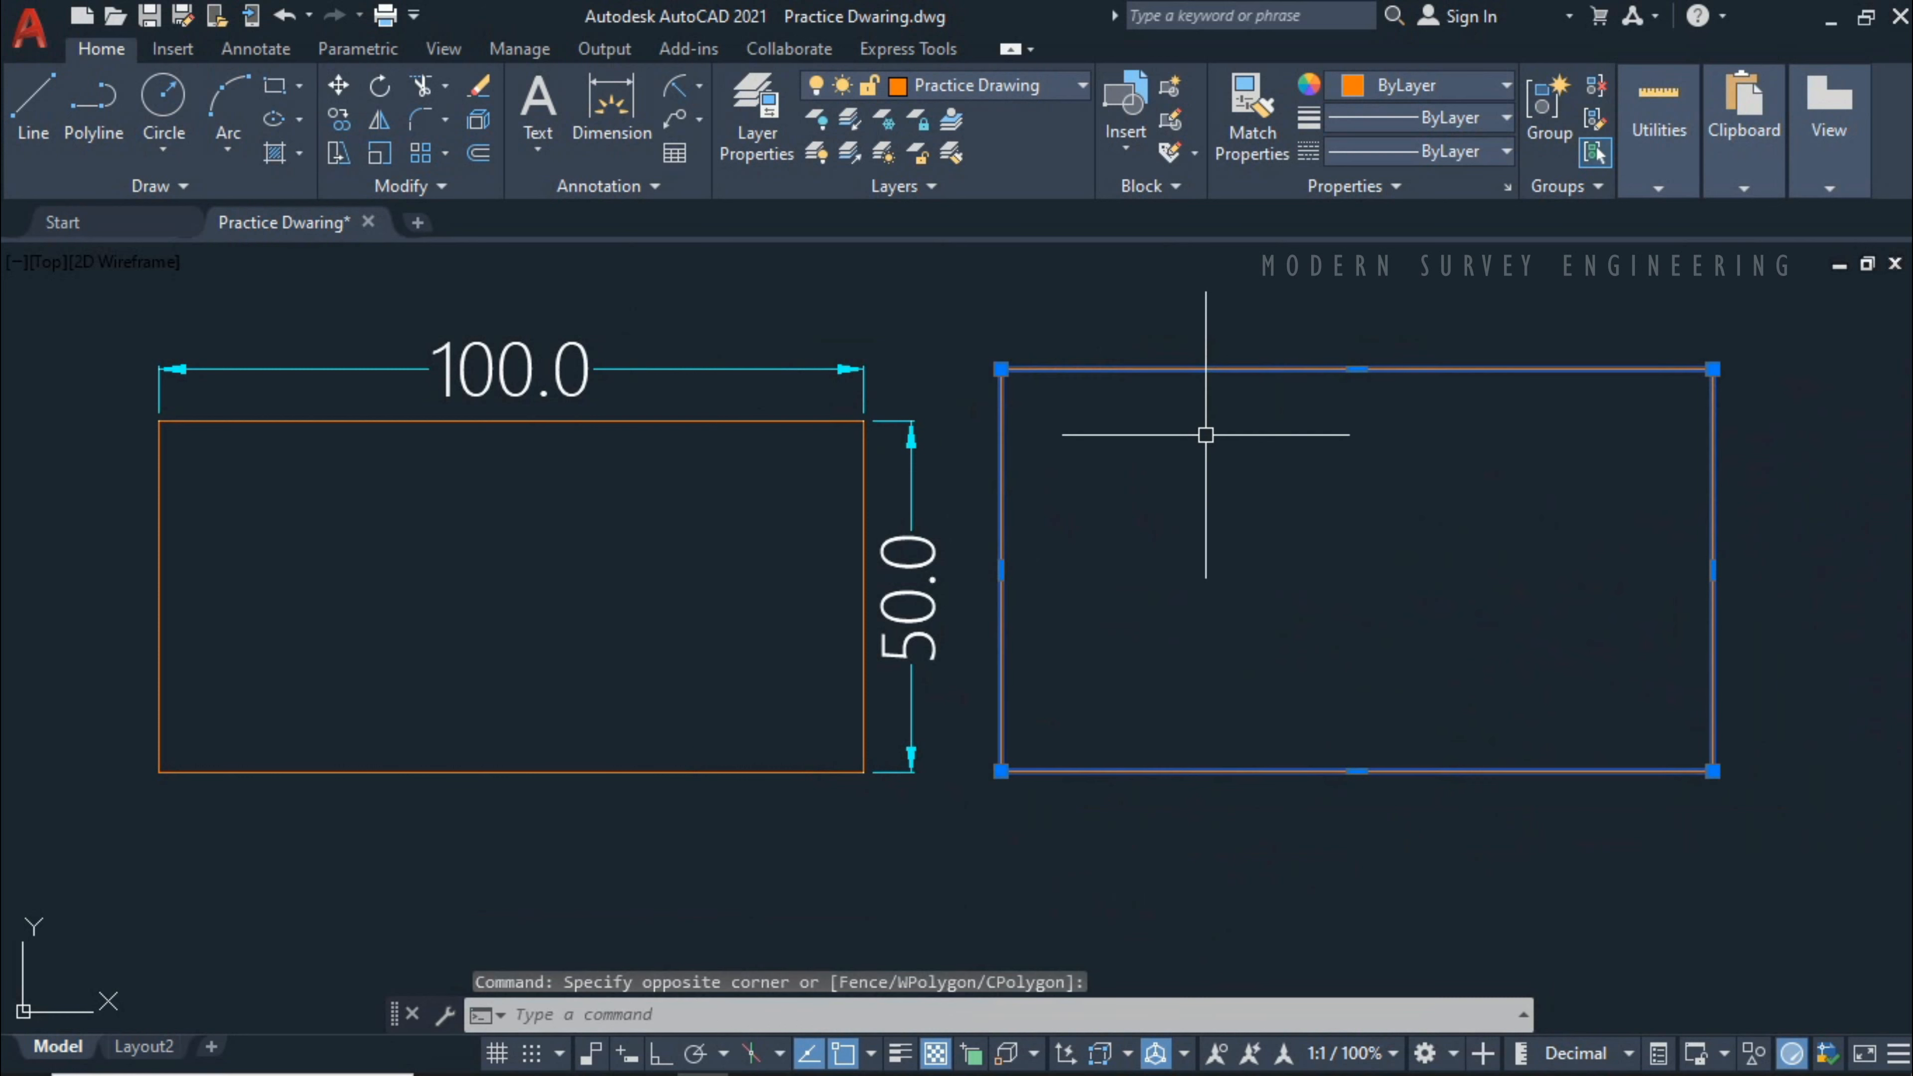
{"action": "key", "text": "Delete"}
{"action": "type", "text": "rec"}
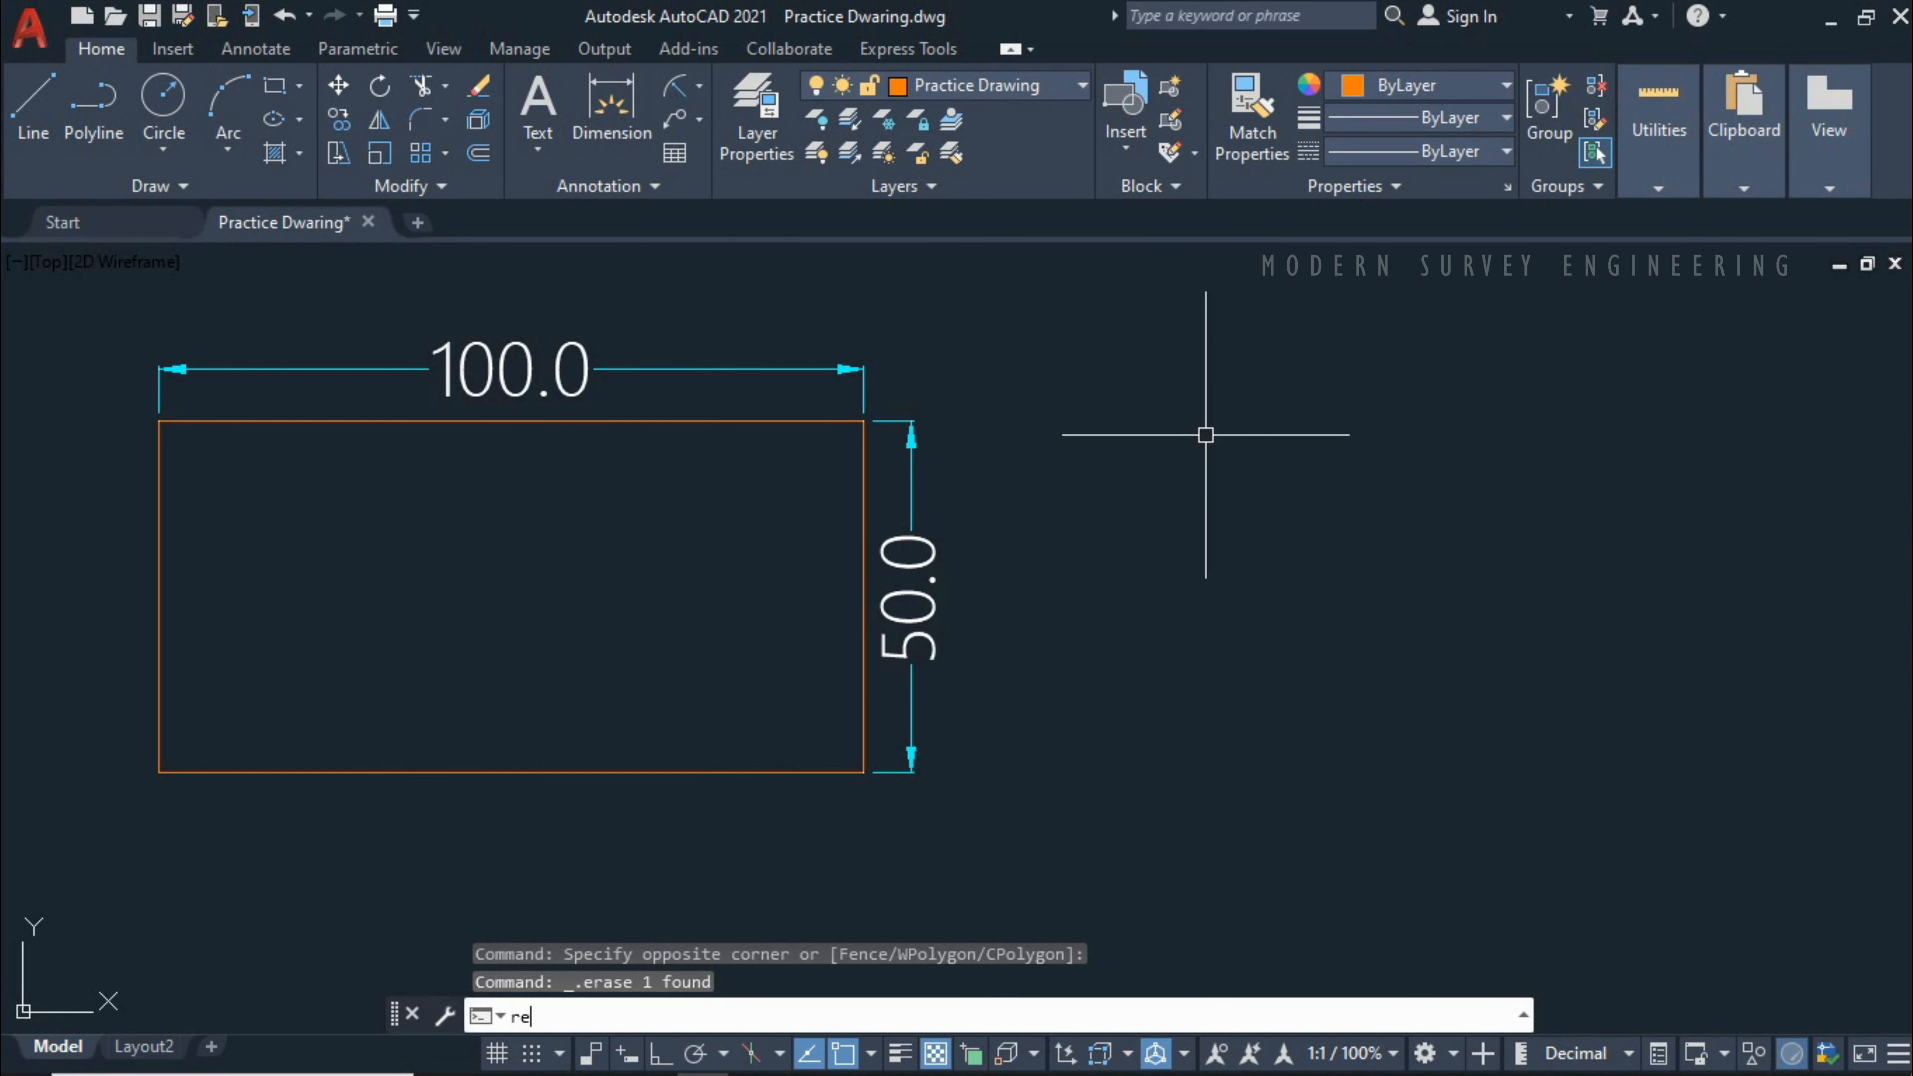
{"action": "key", "text": "Return"}
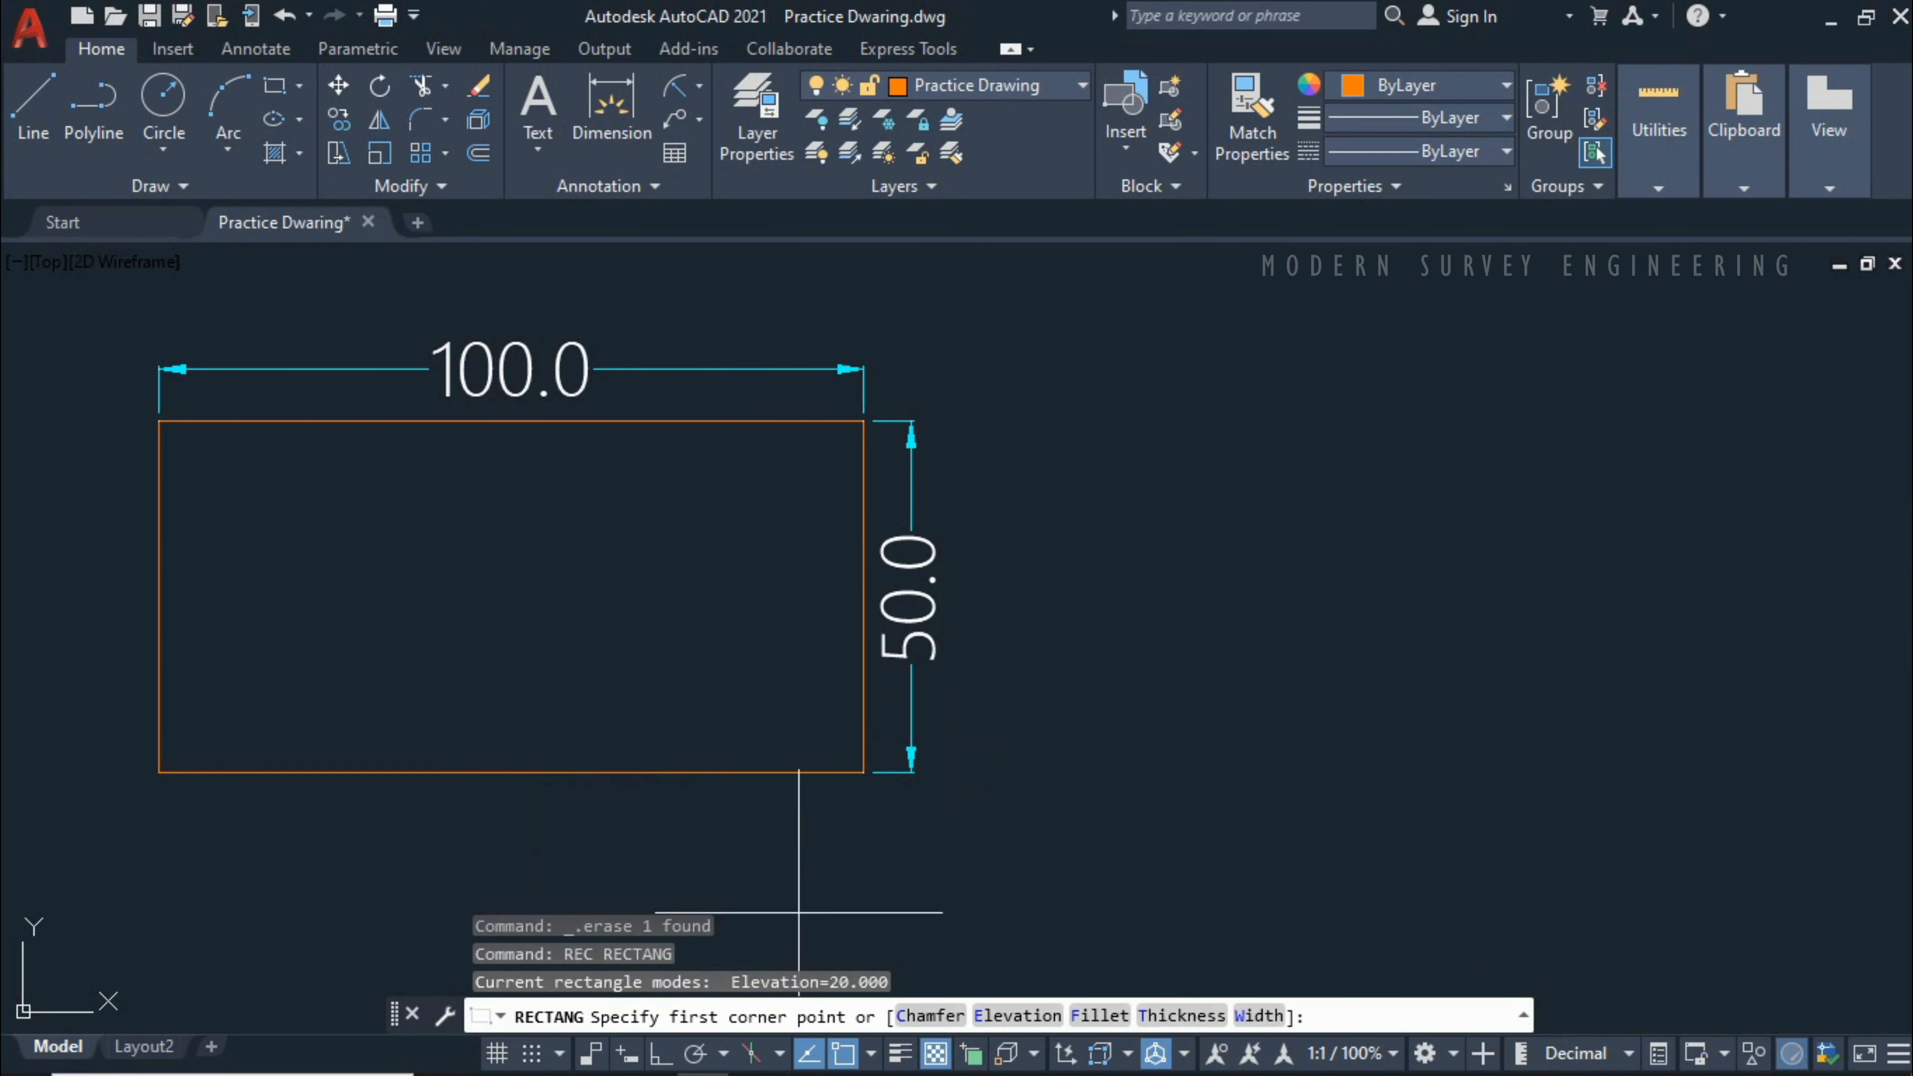
{"action": "left_click", "coordinate": [998, 773]}
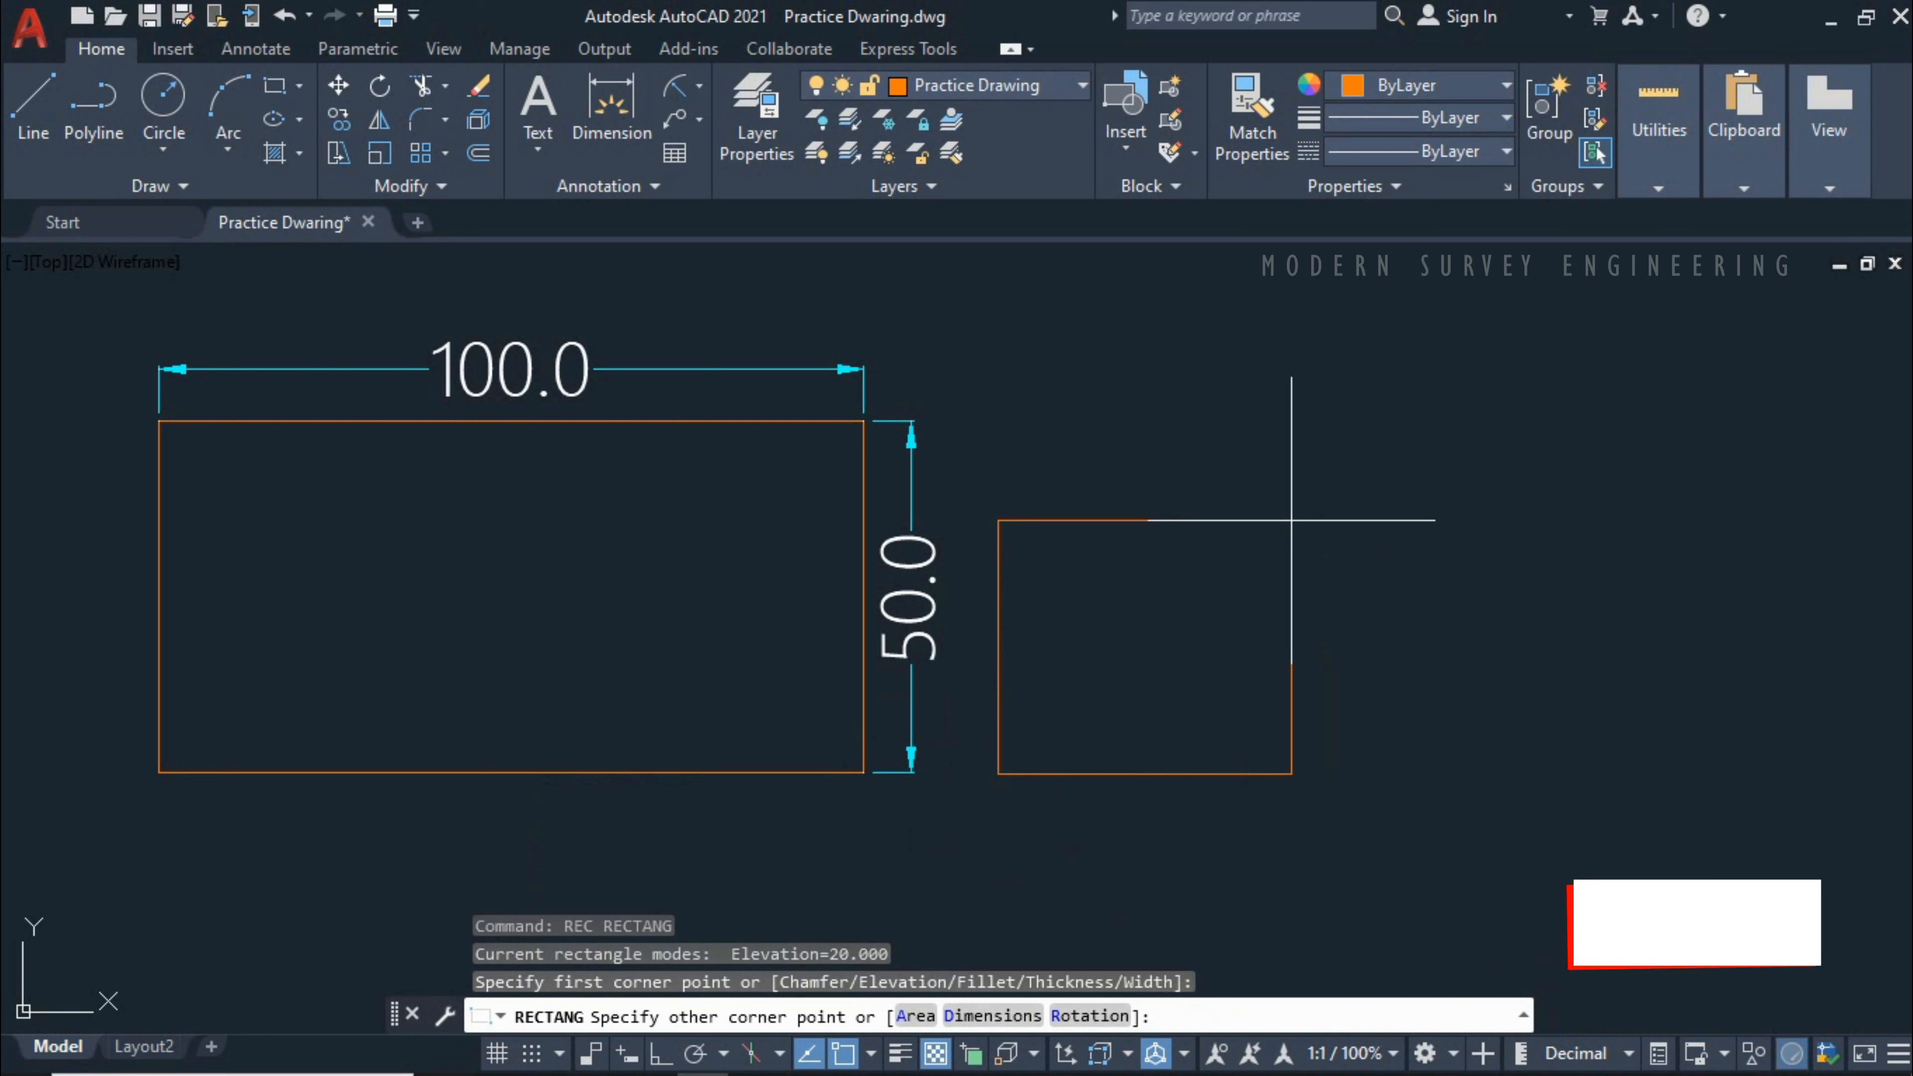
{"action": "type", "text": "@100,50"}
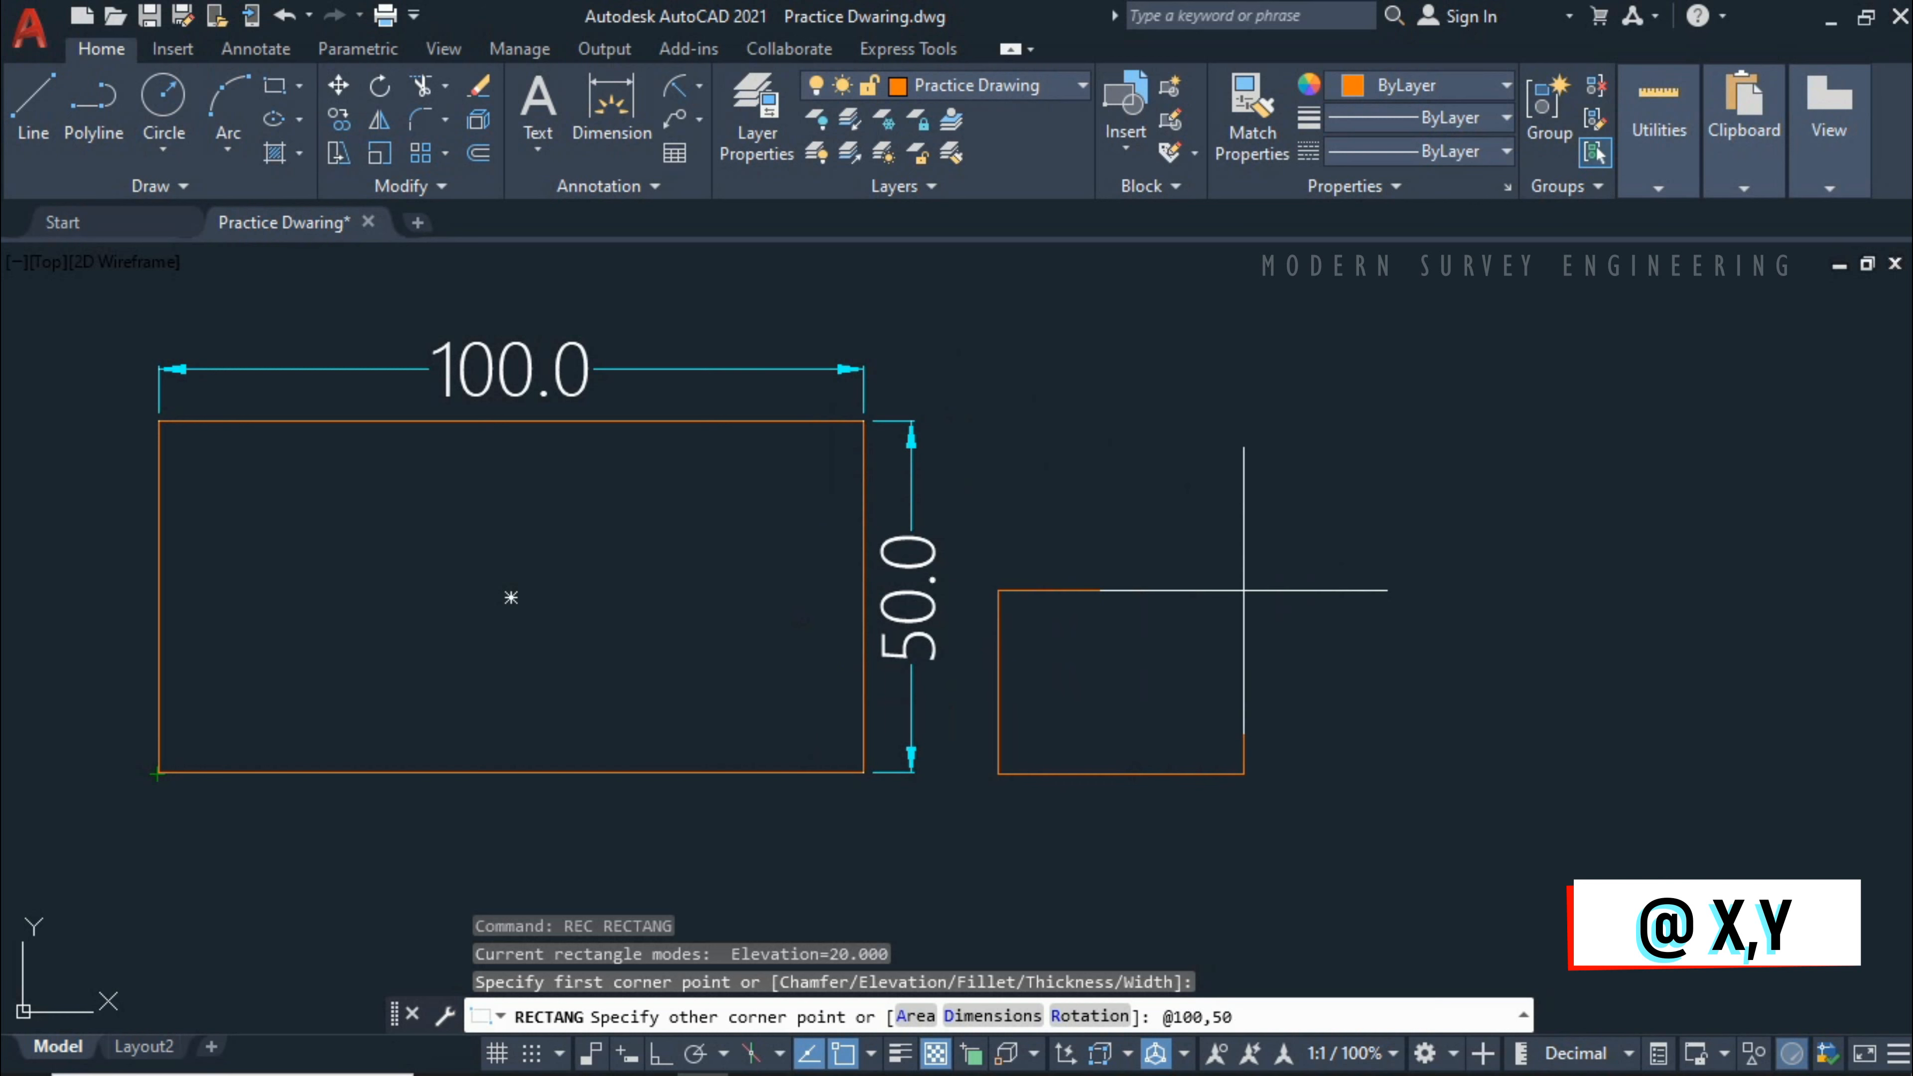
{"action": "key", "text": "Return"}
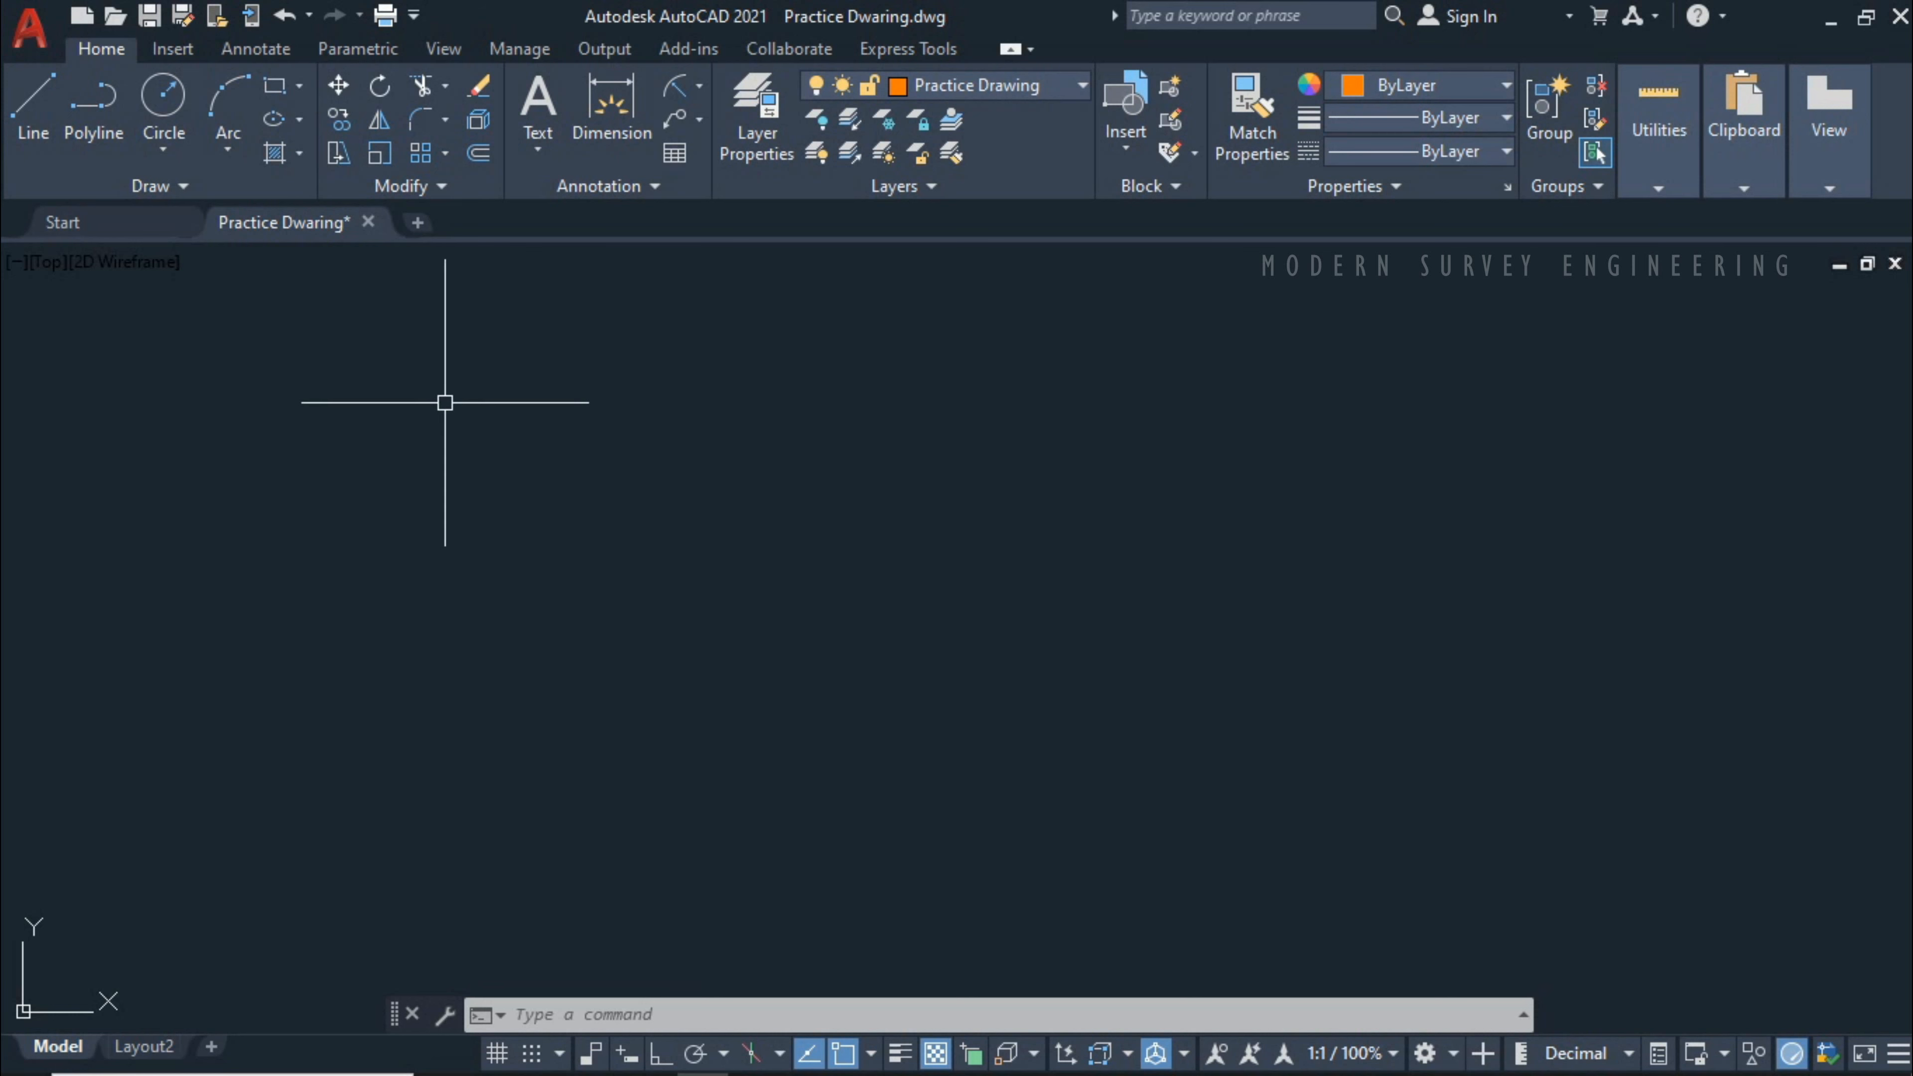
{"action": "left_click", "coordinate": [299, 83]}
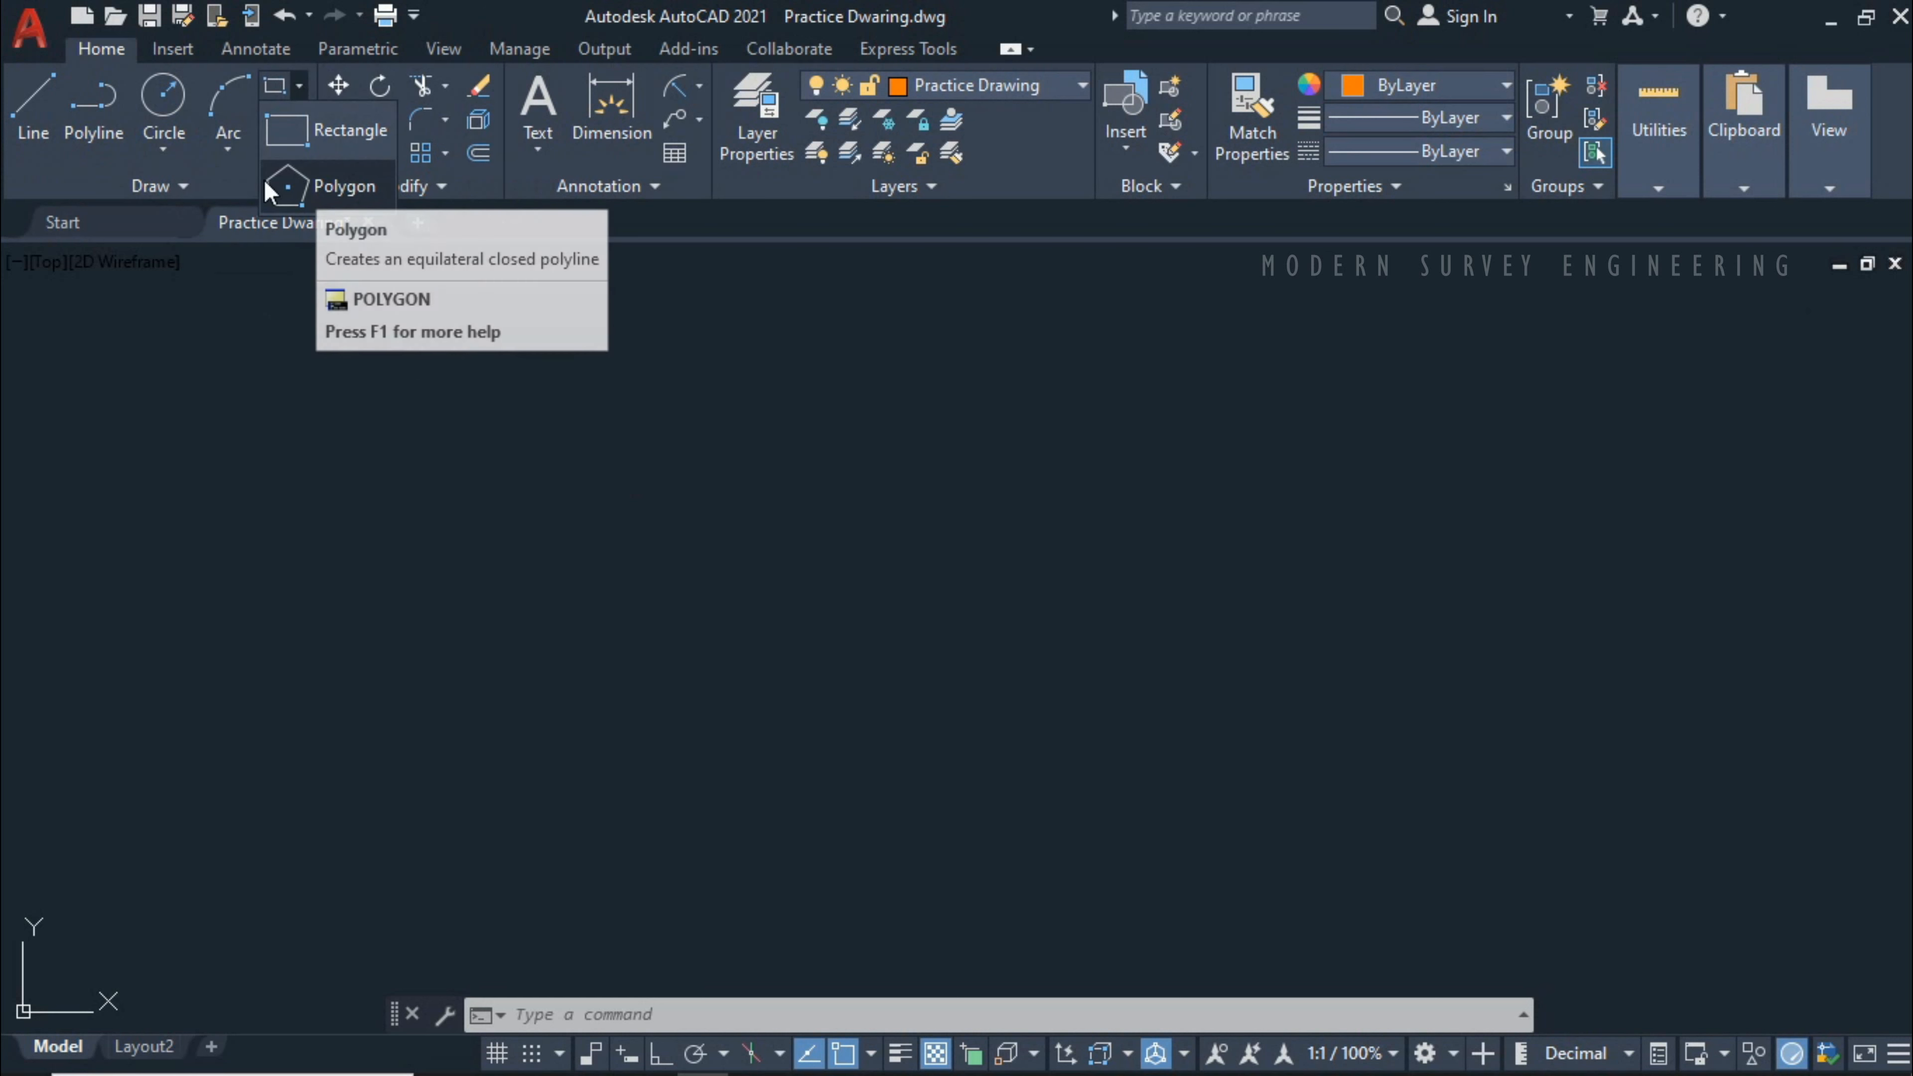
{"action": "left_click", "coordinate": [333, 184]}
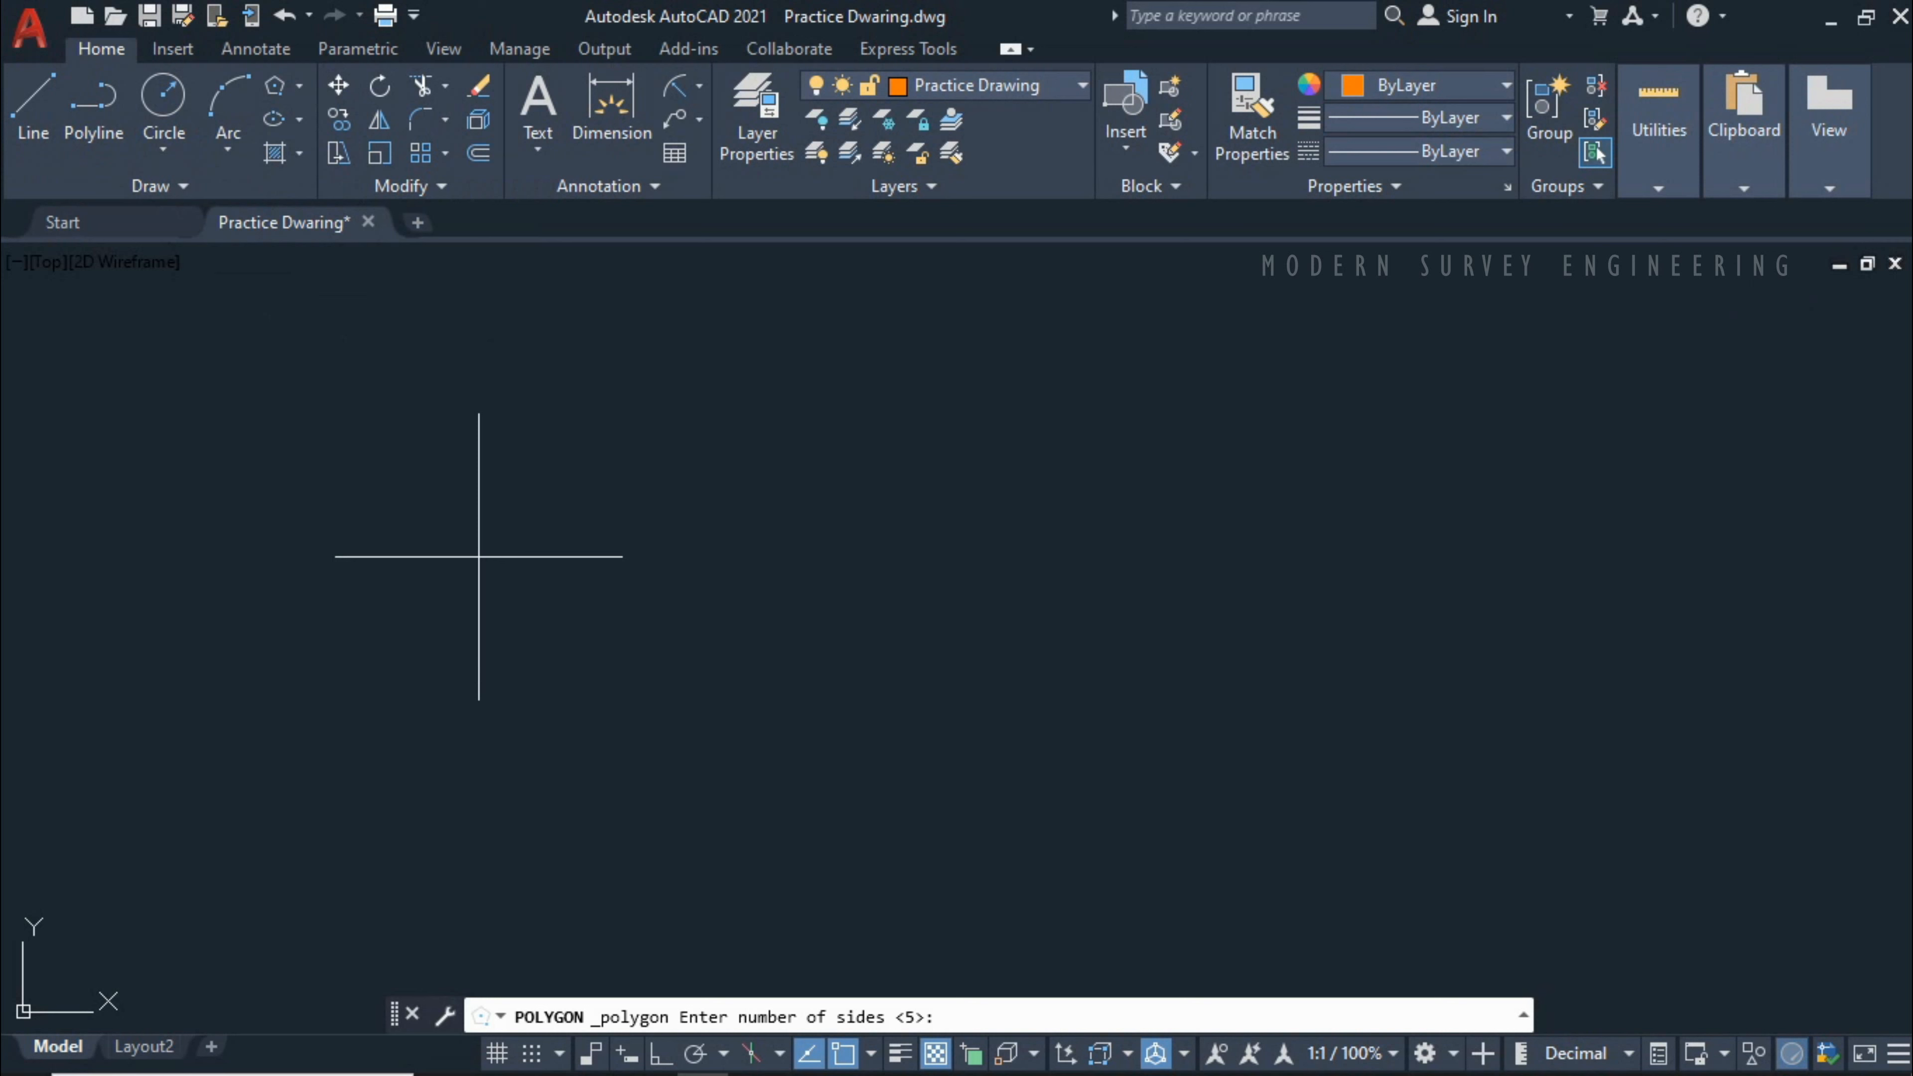
{"action": "key", "text": "Escape"}
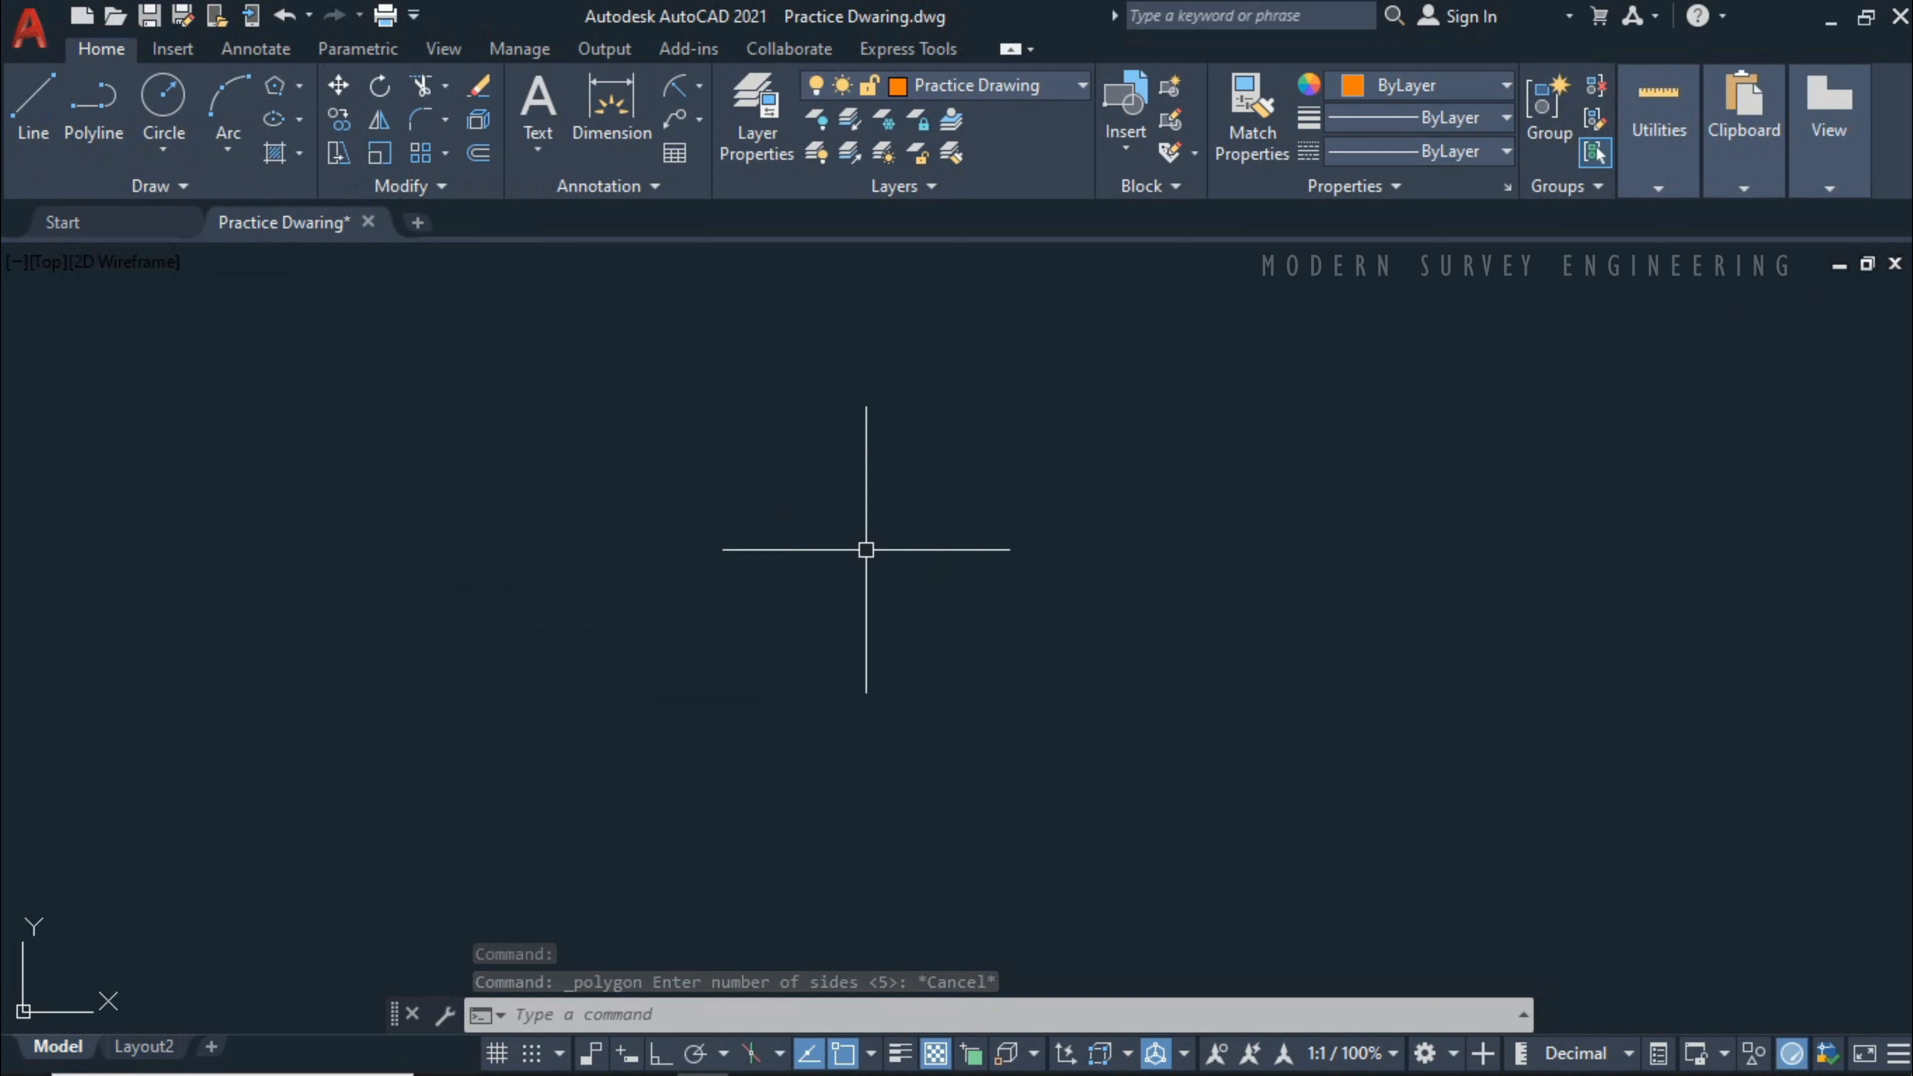
Step: Draw a circle with a radius of 50 in the empty drawing area
{"action": "type", "text": "c"}
{"action": "key", "text": "Return"}
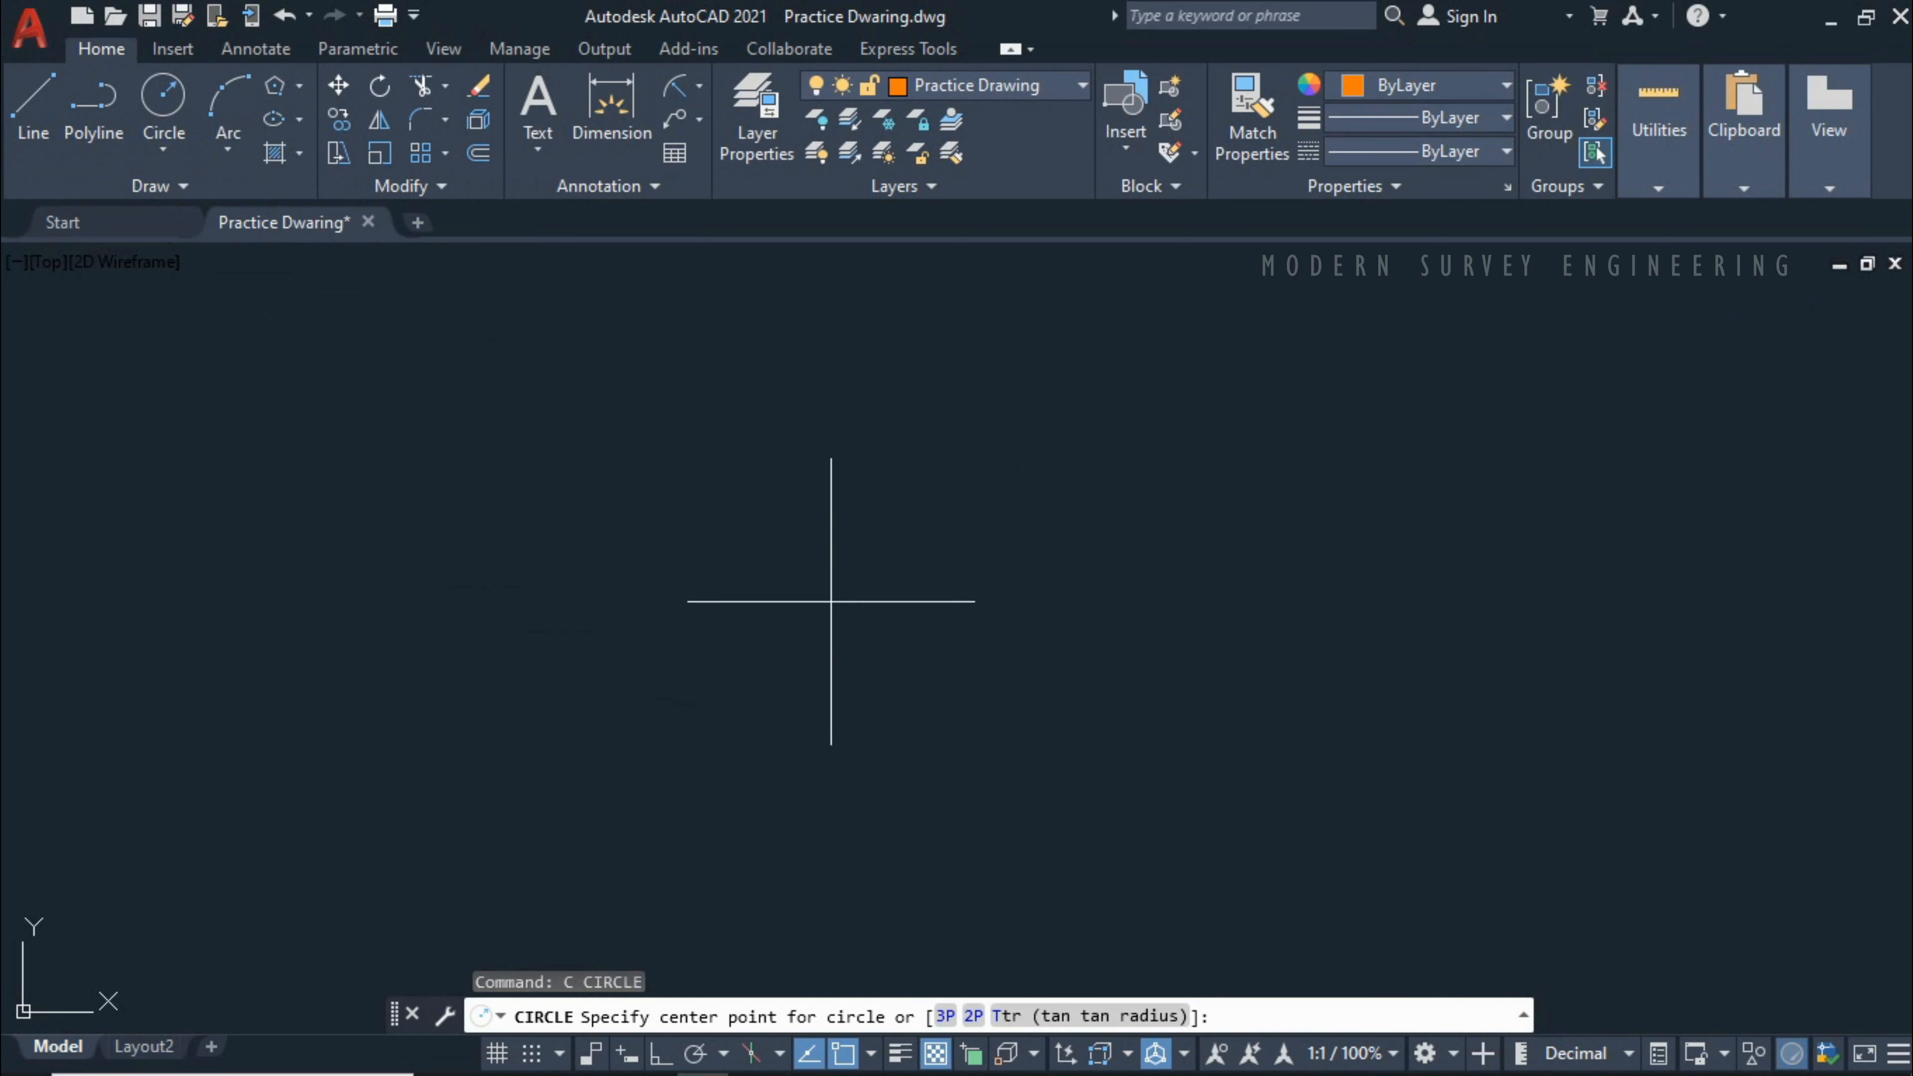
{"action": "left_click", "coordinate": [854, 555]}
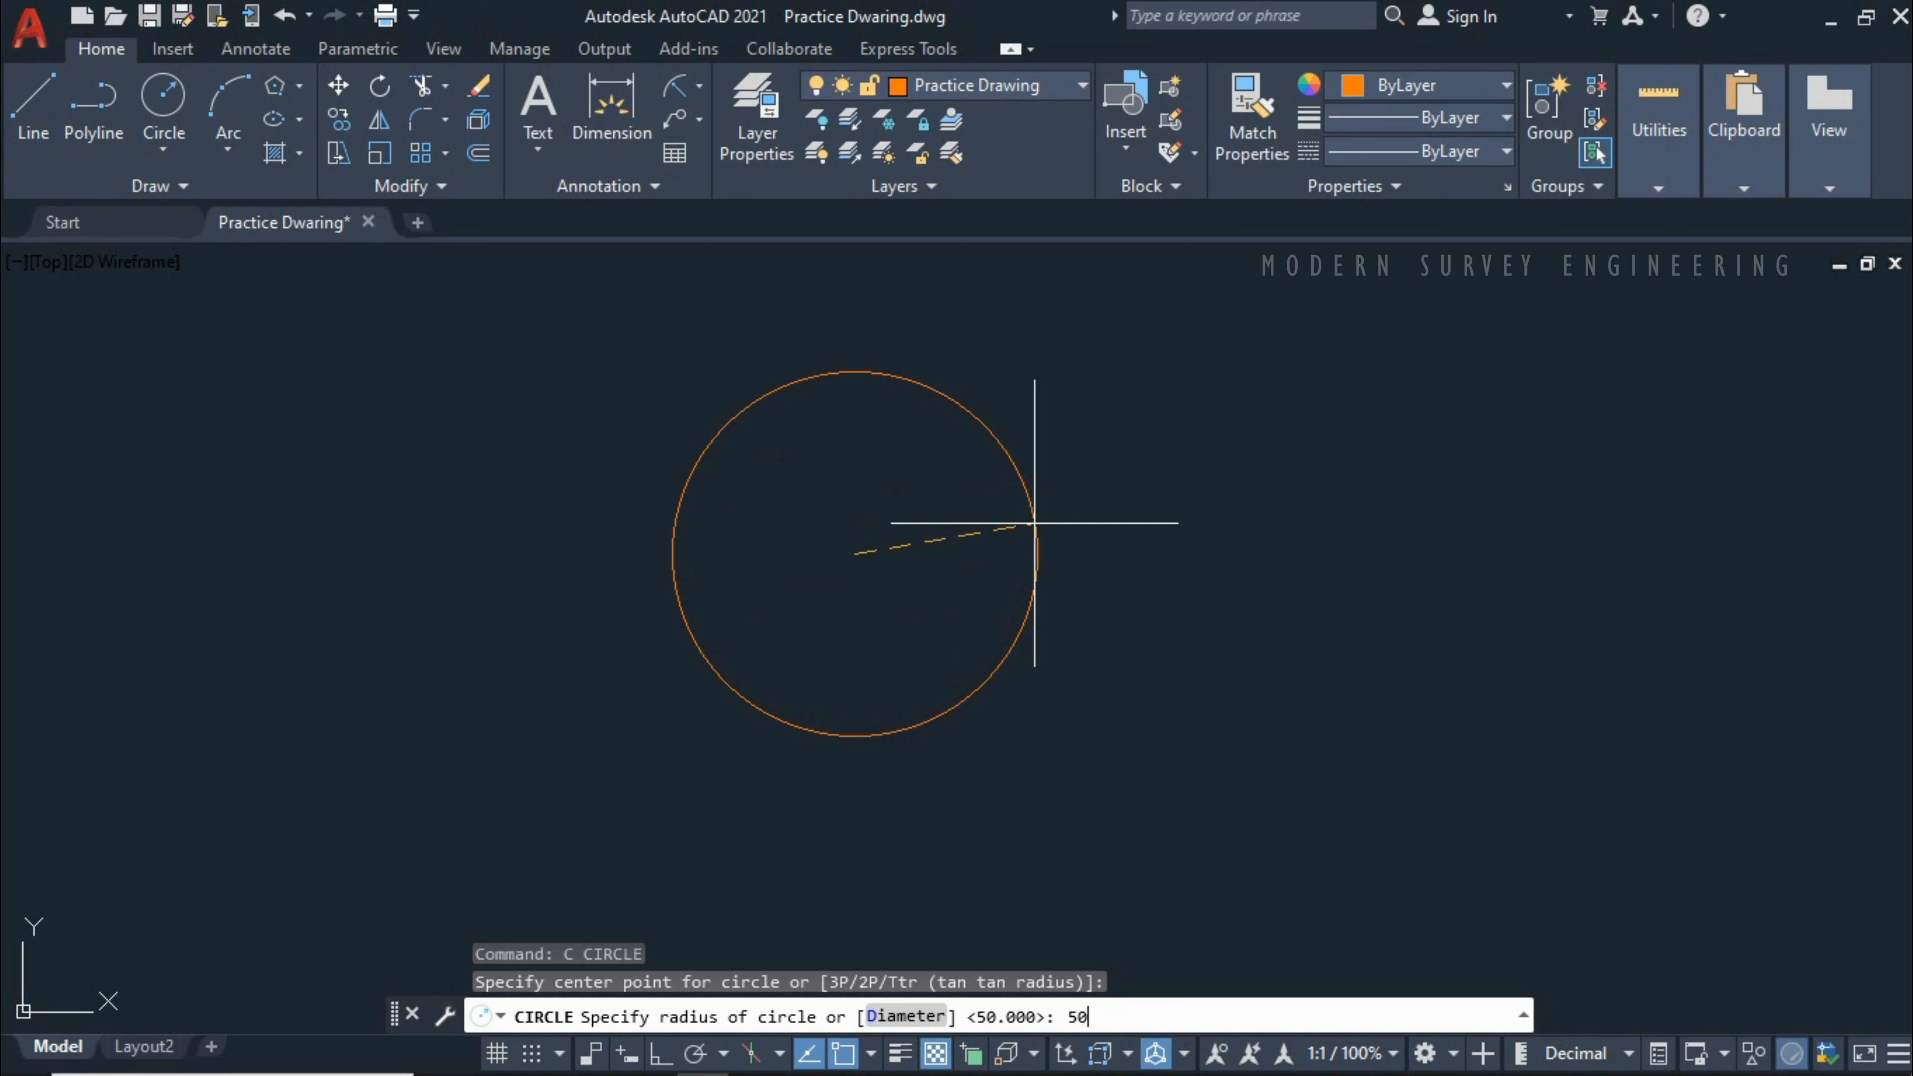
{"action": "key", "text": "Return"}
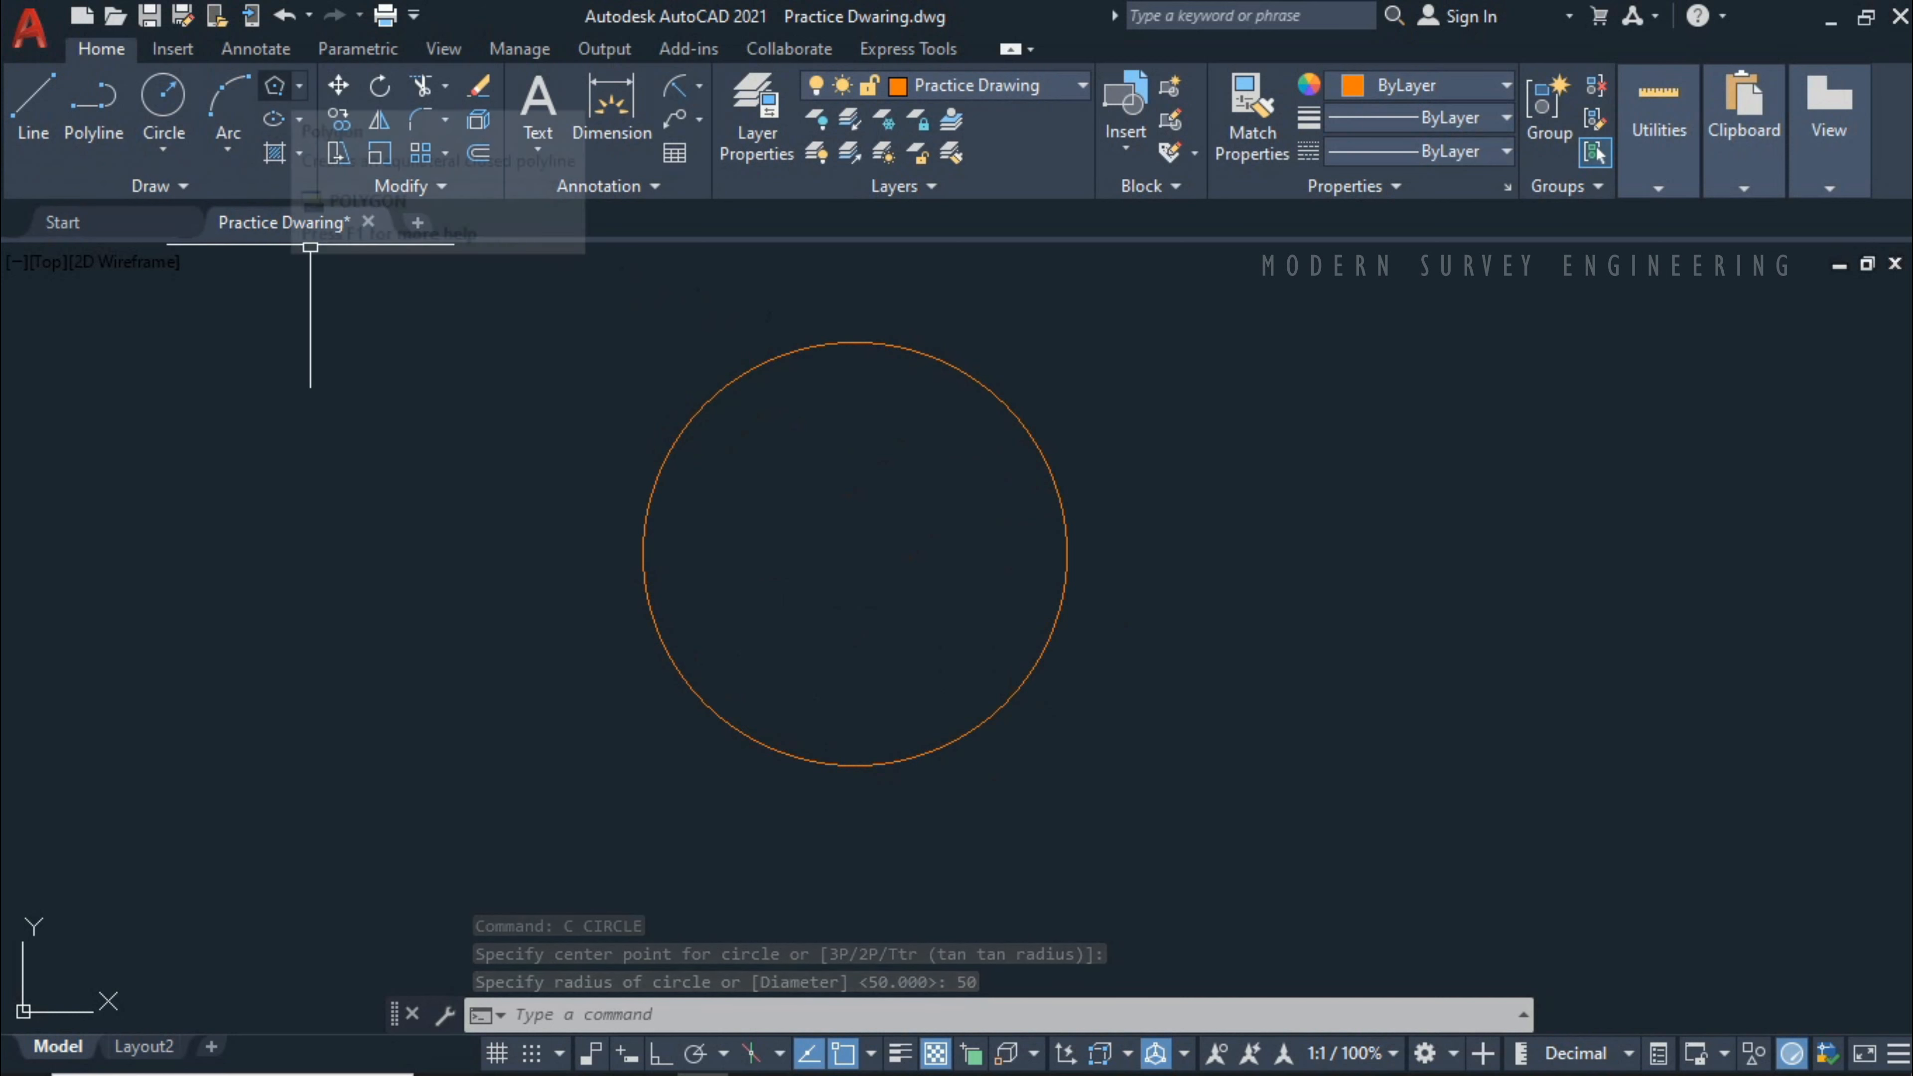
Step: Draw a 5-sided polygon centred on the circle's centre, using the Inscribed in circle option with a radius of 50
{"action": "type", "text": "p"}
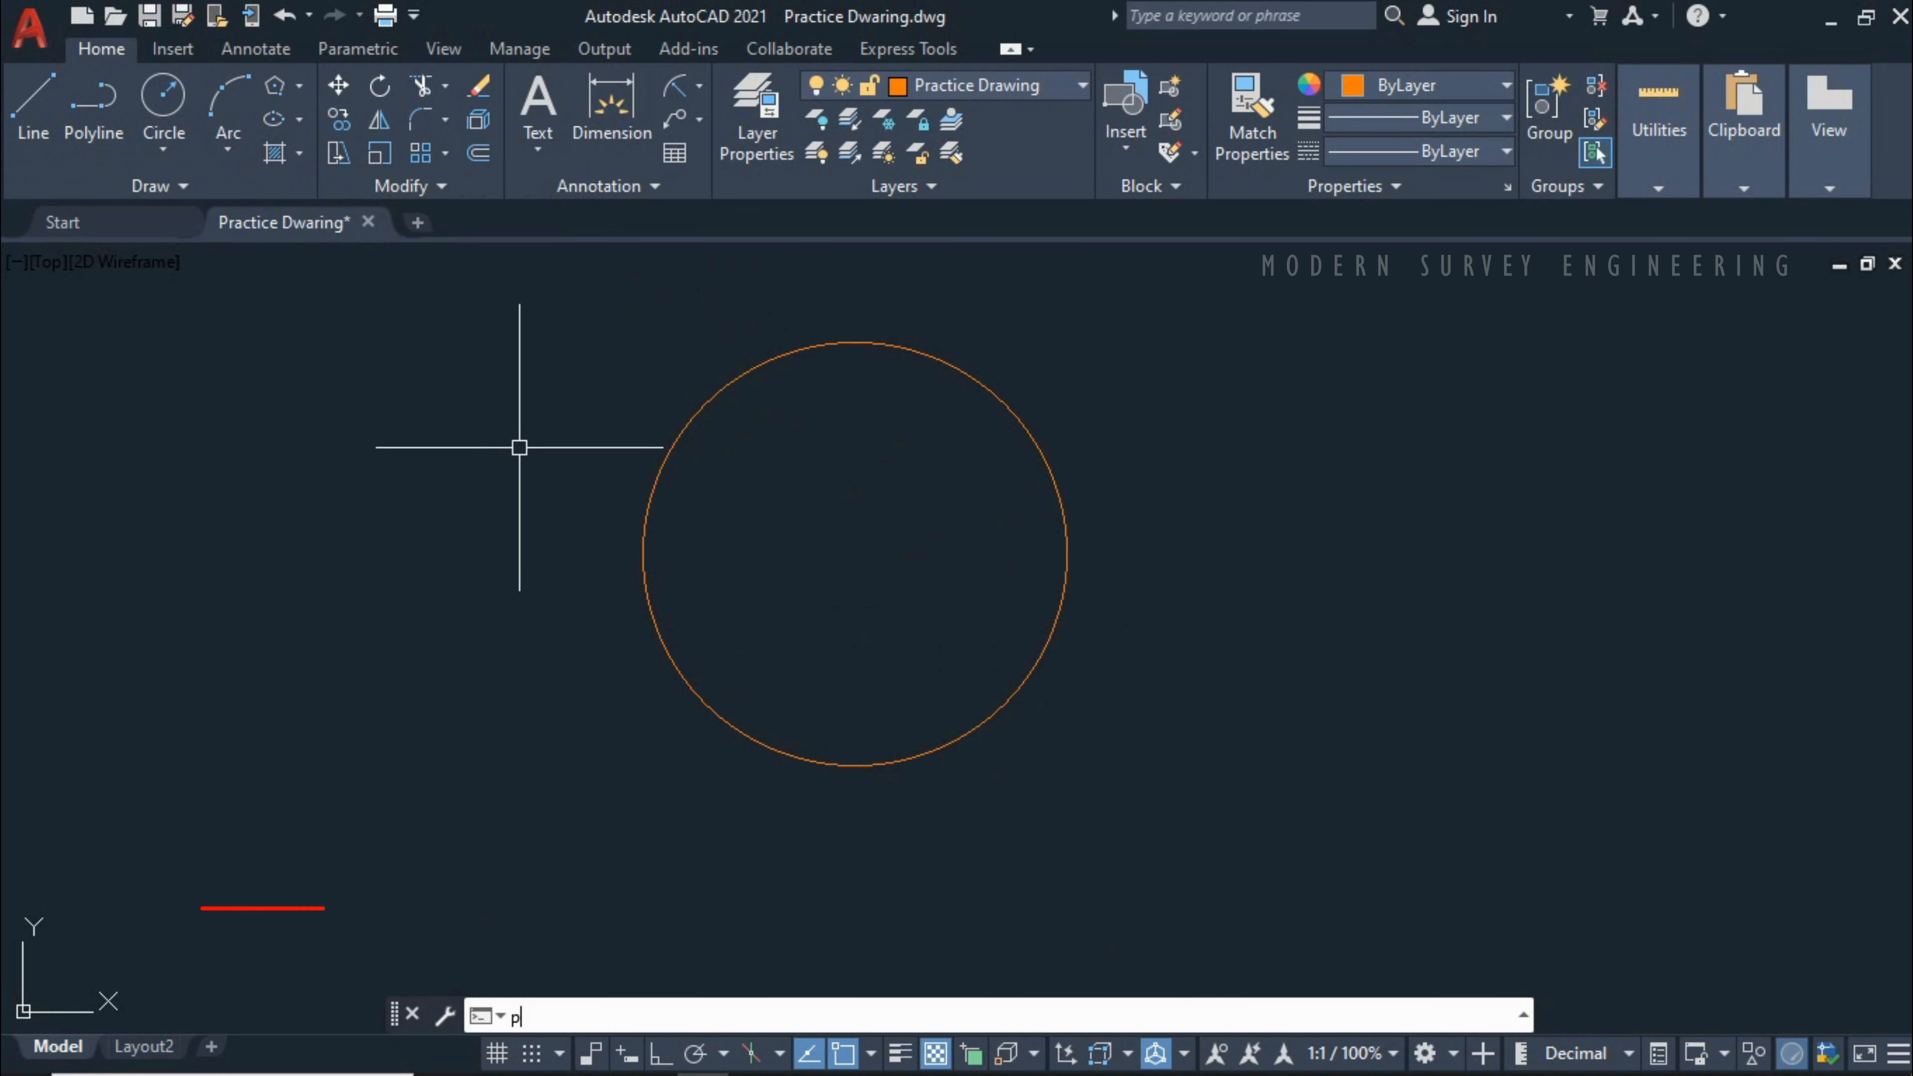
{"action": "type", "text": "ol"}
{"action": "key", "text": "Return"}
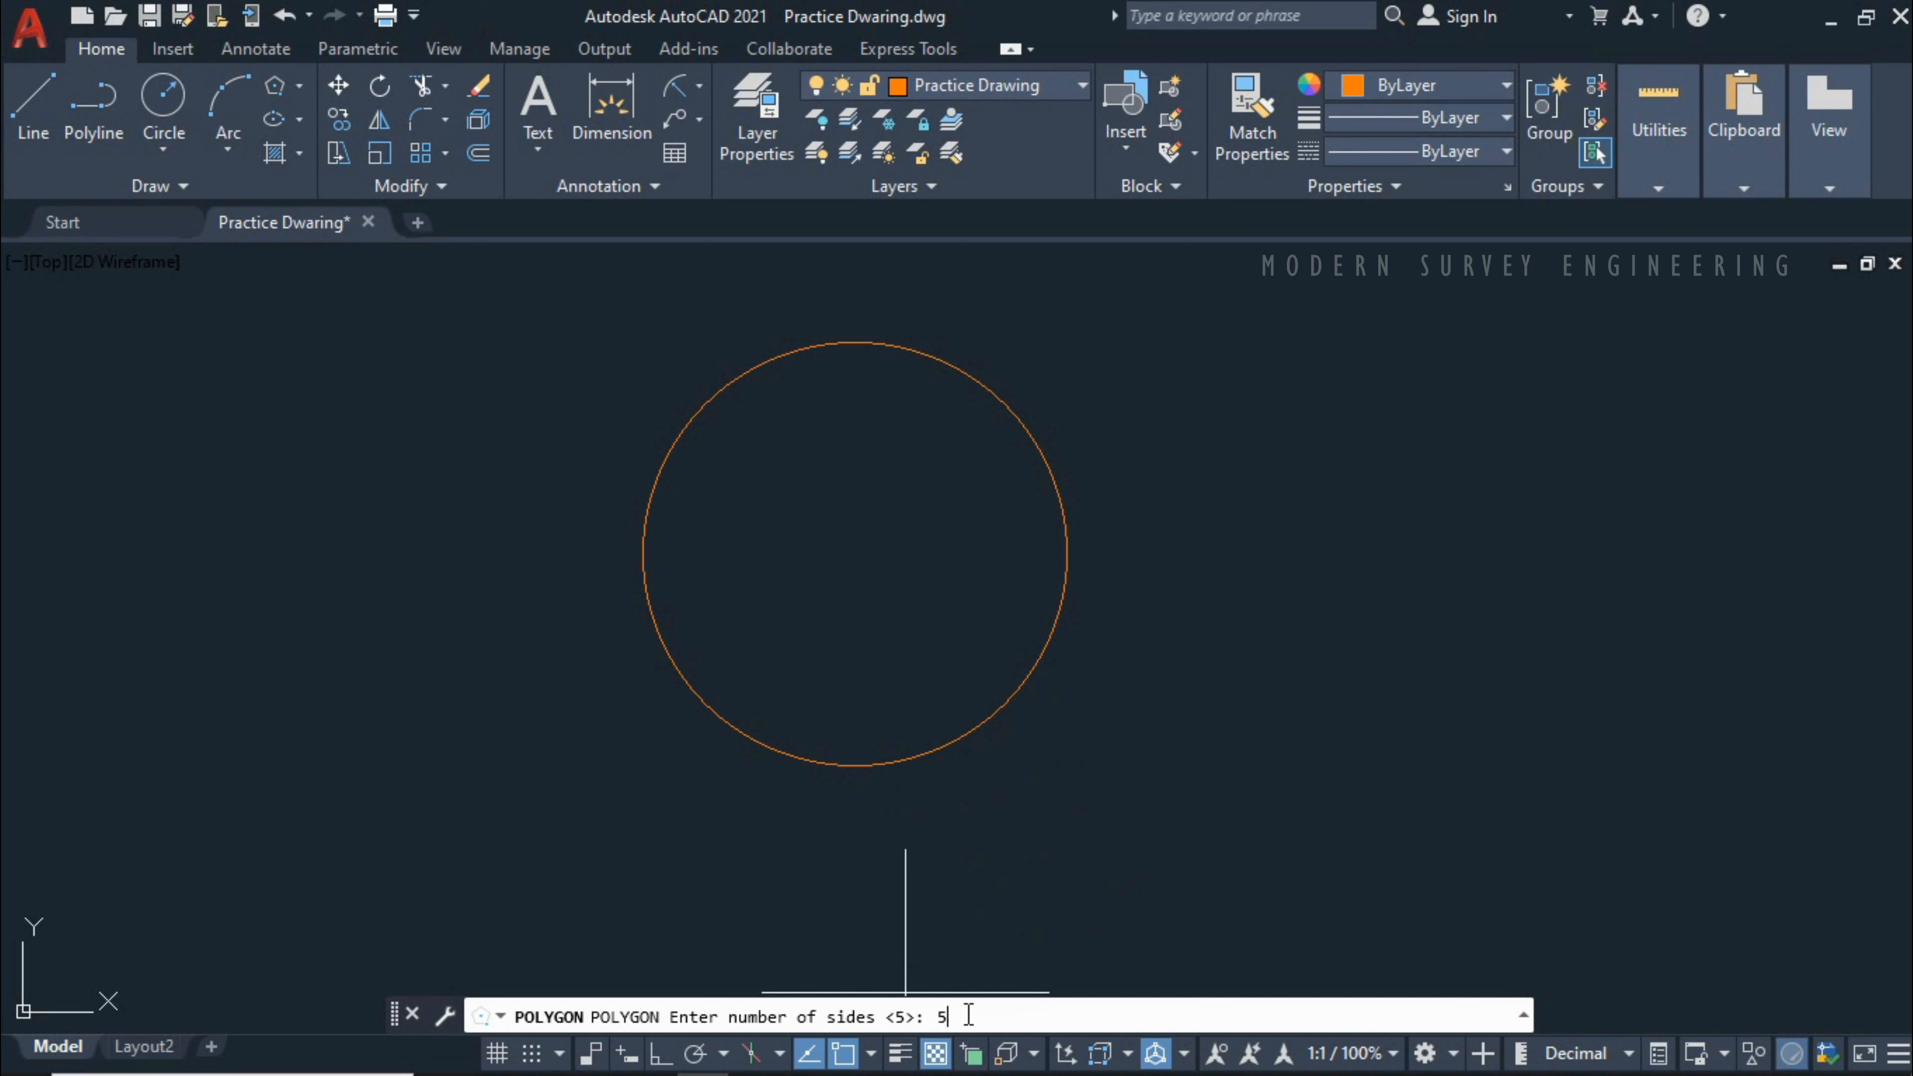
{"action": "key", "text": "Return"}
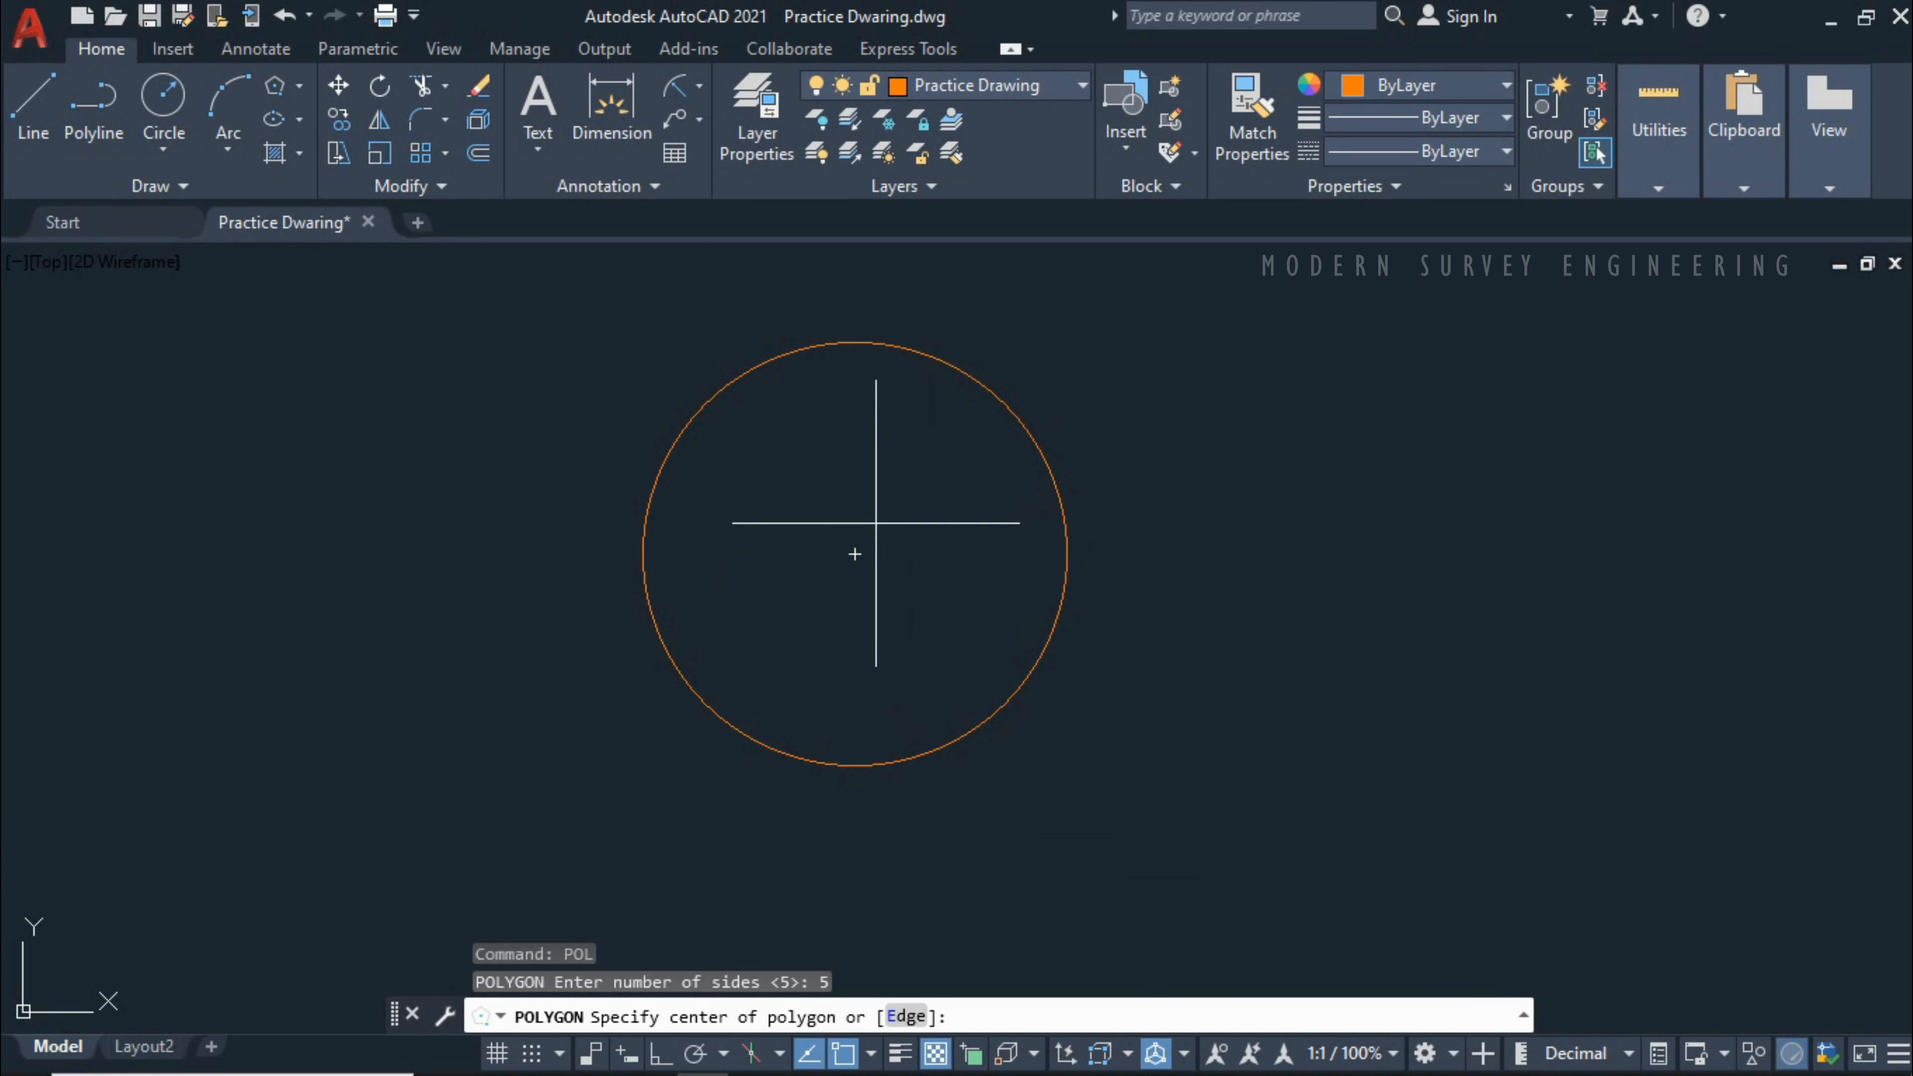
{"action": "scroll", "coordinate": [867, 535], "scroll_direction": "up", "scroll_amount": 2}
{"action": "scroll", "coordinate": [854, 598], "scroll_direction": "down", "scroll_amount": 1}
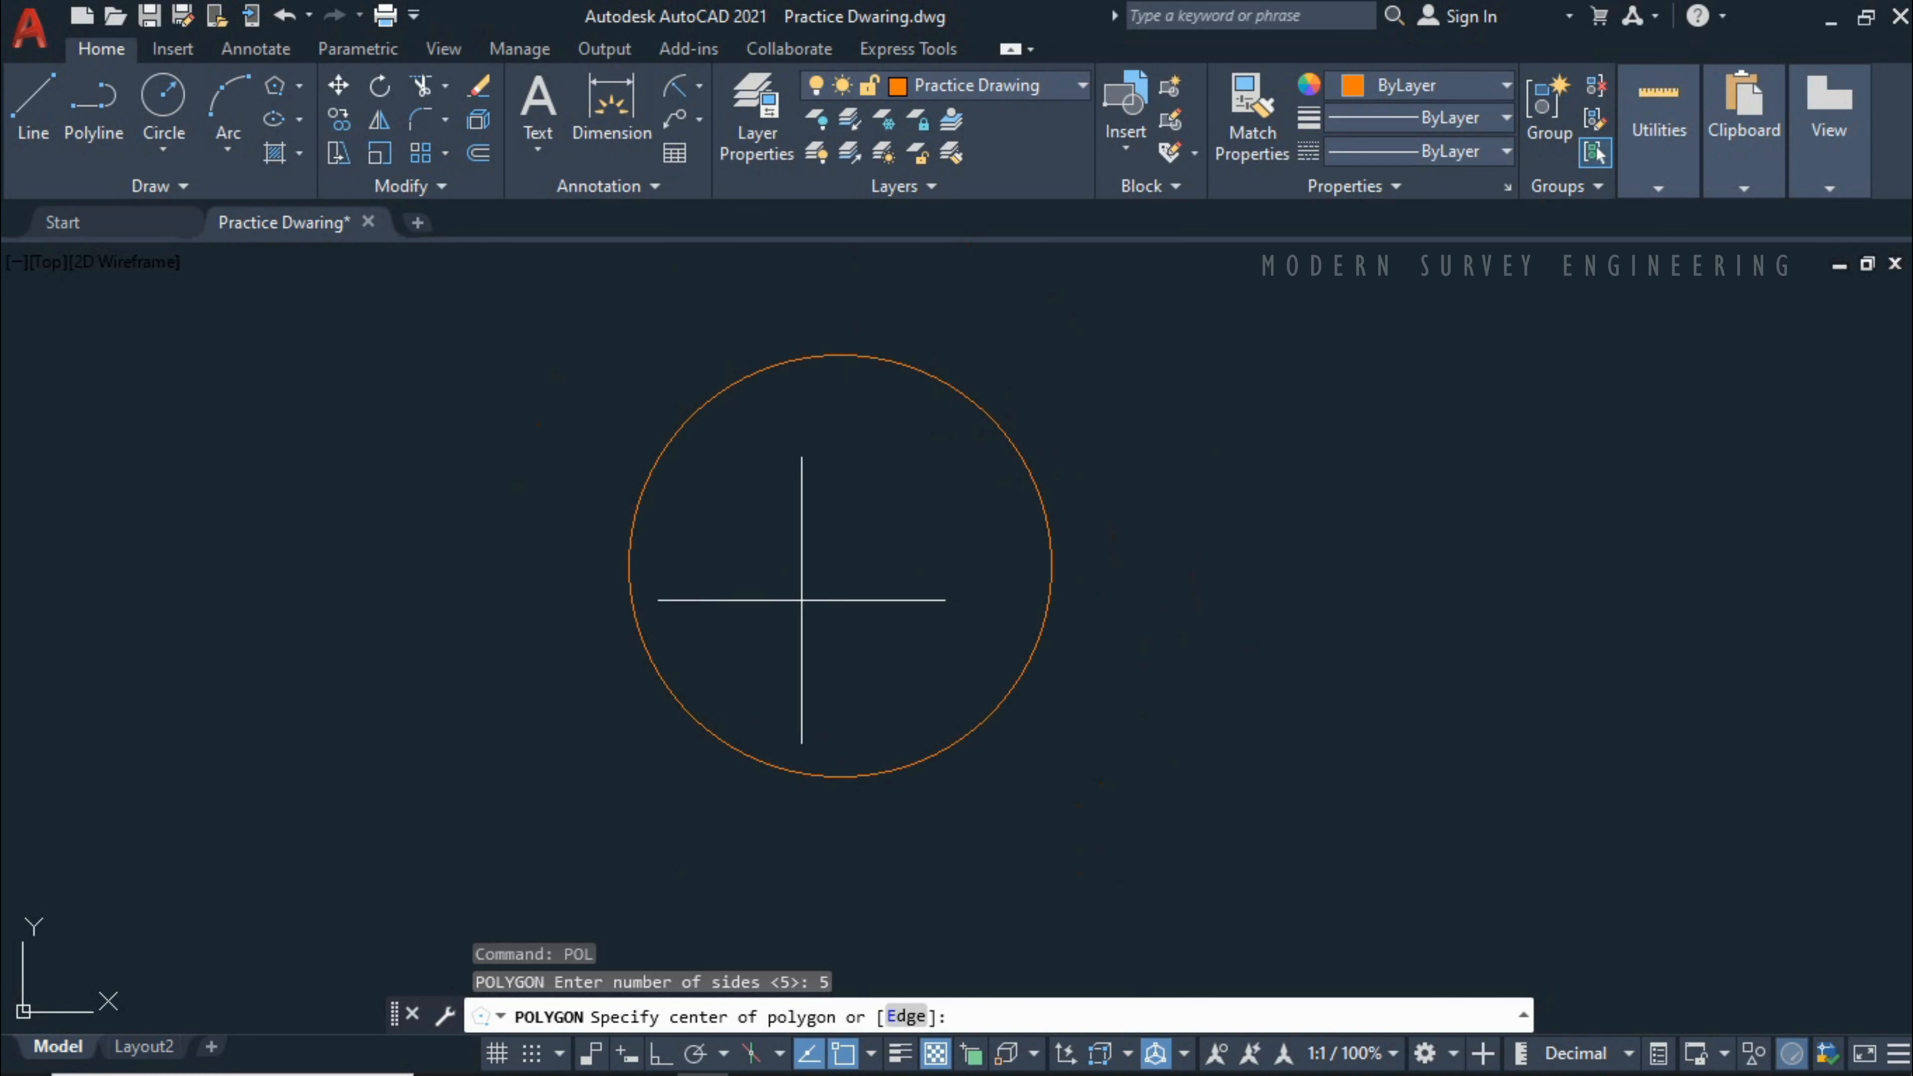
{"action": "middle_click_drag", "start_coordinate": [875, 528], "coordinate": [884, 534]}
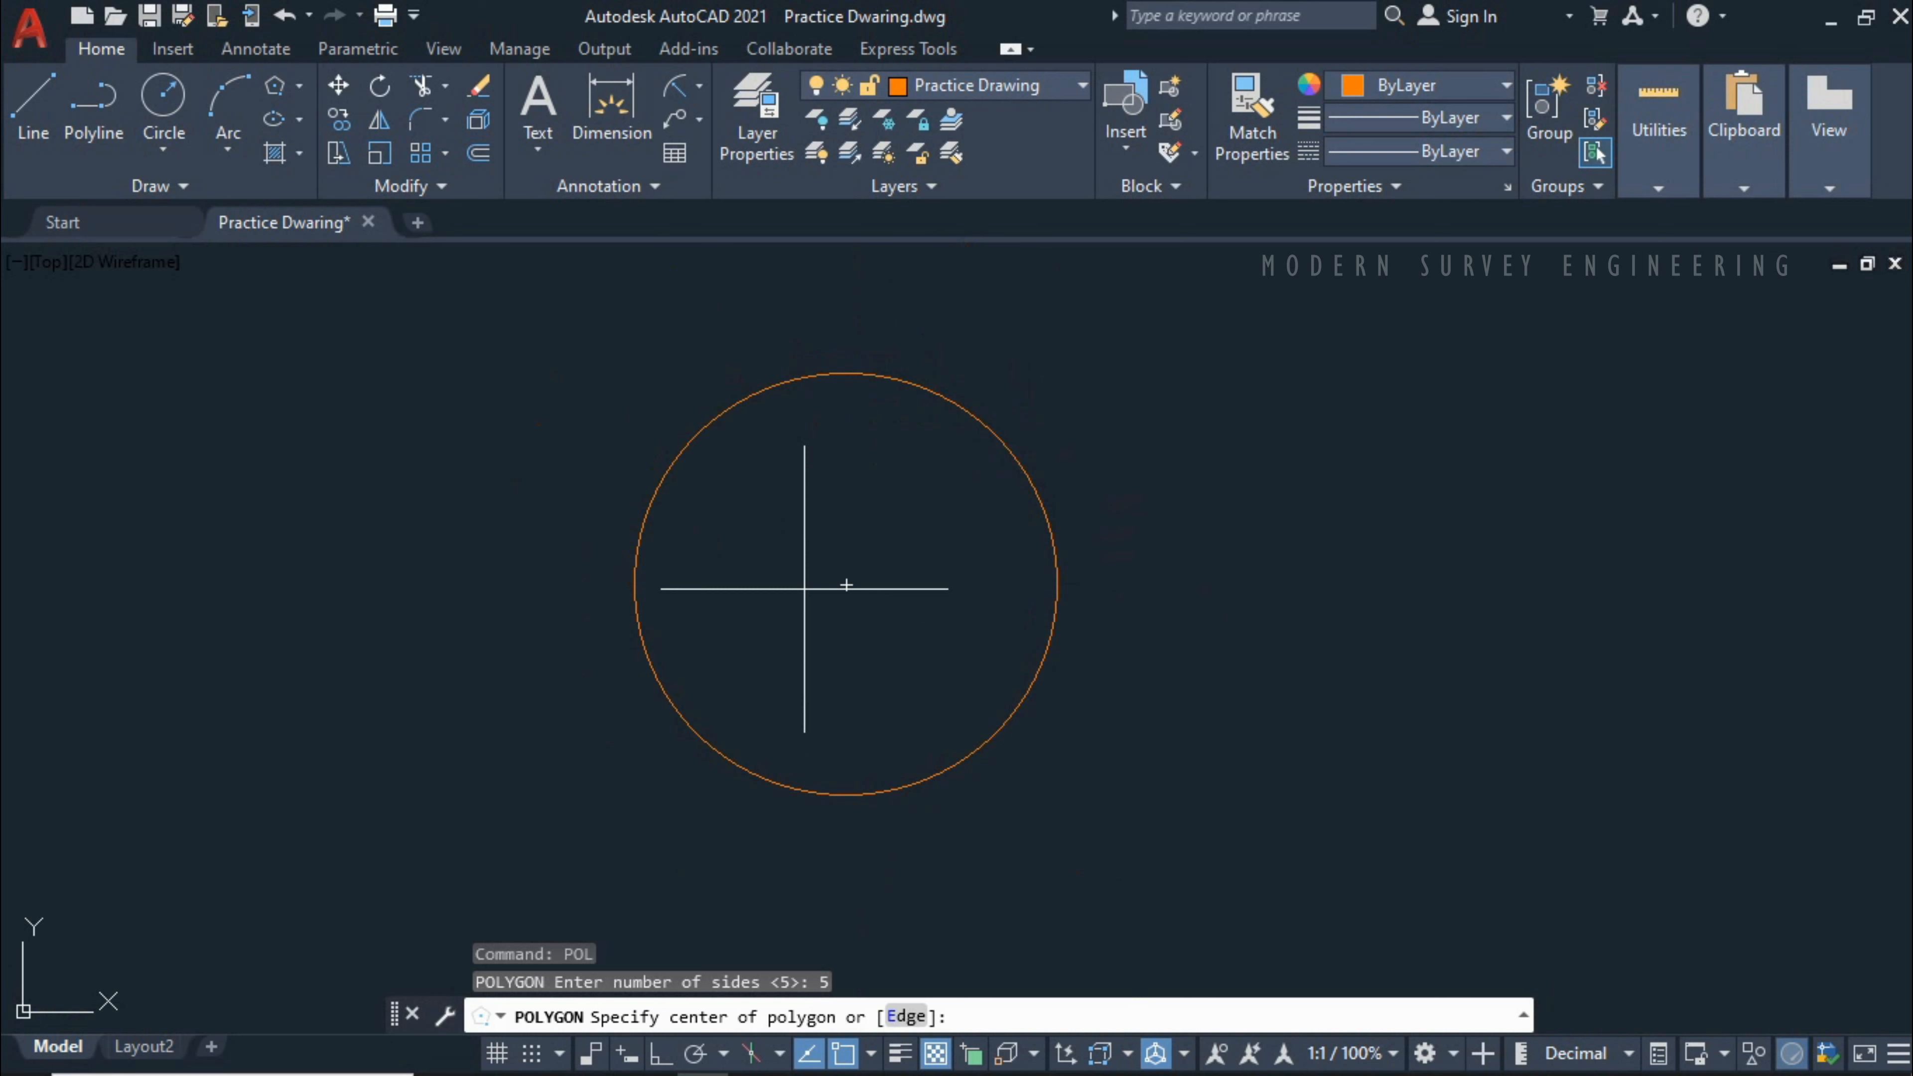
{"action": "left_click", "coordinate": [846, 584]}
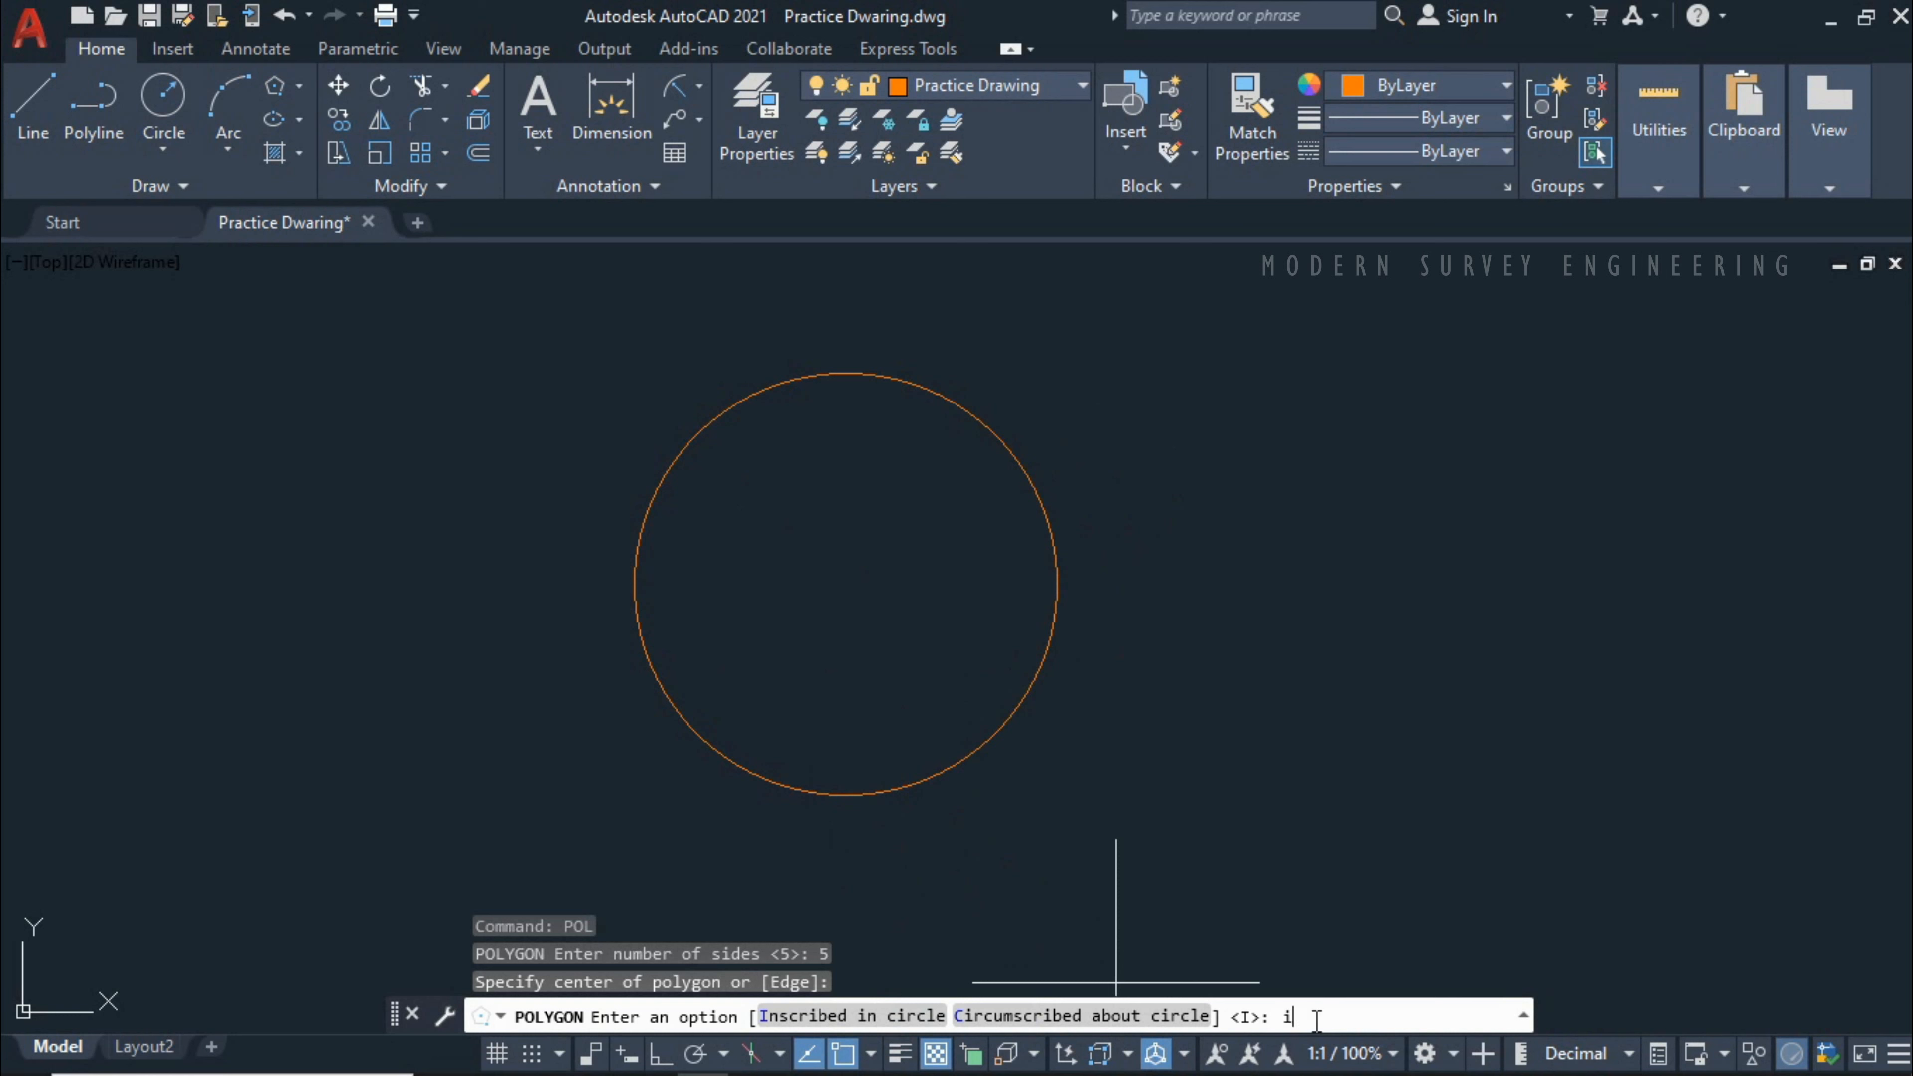
{"action": "key", "text": "Return"}
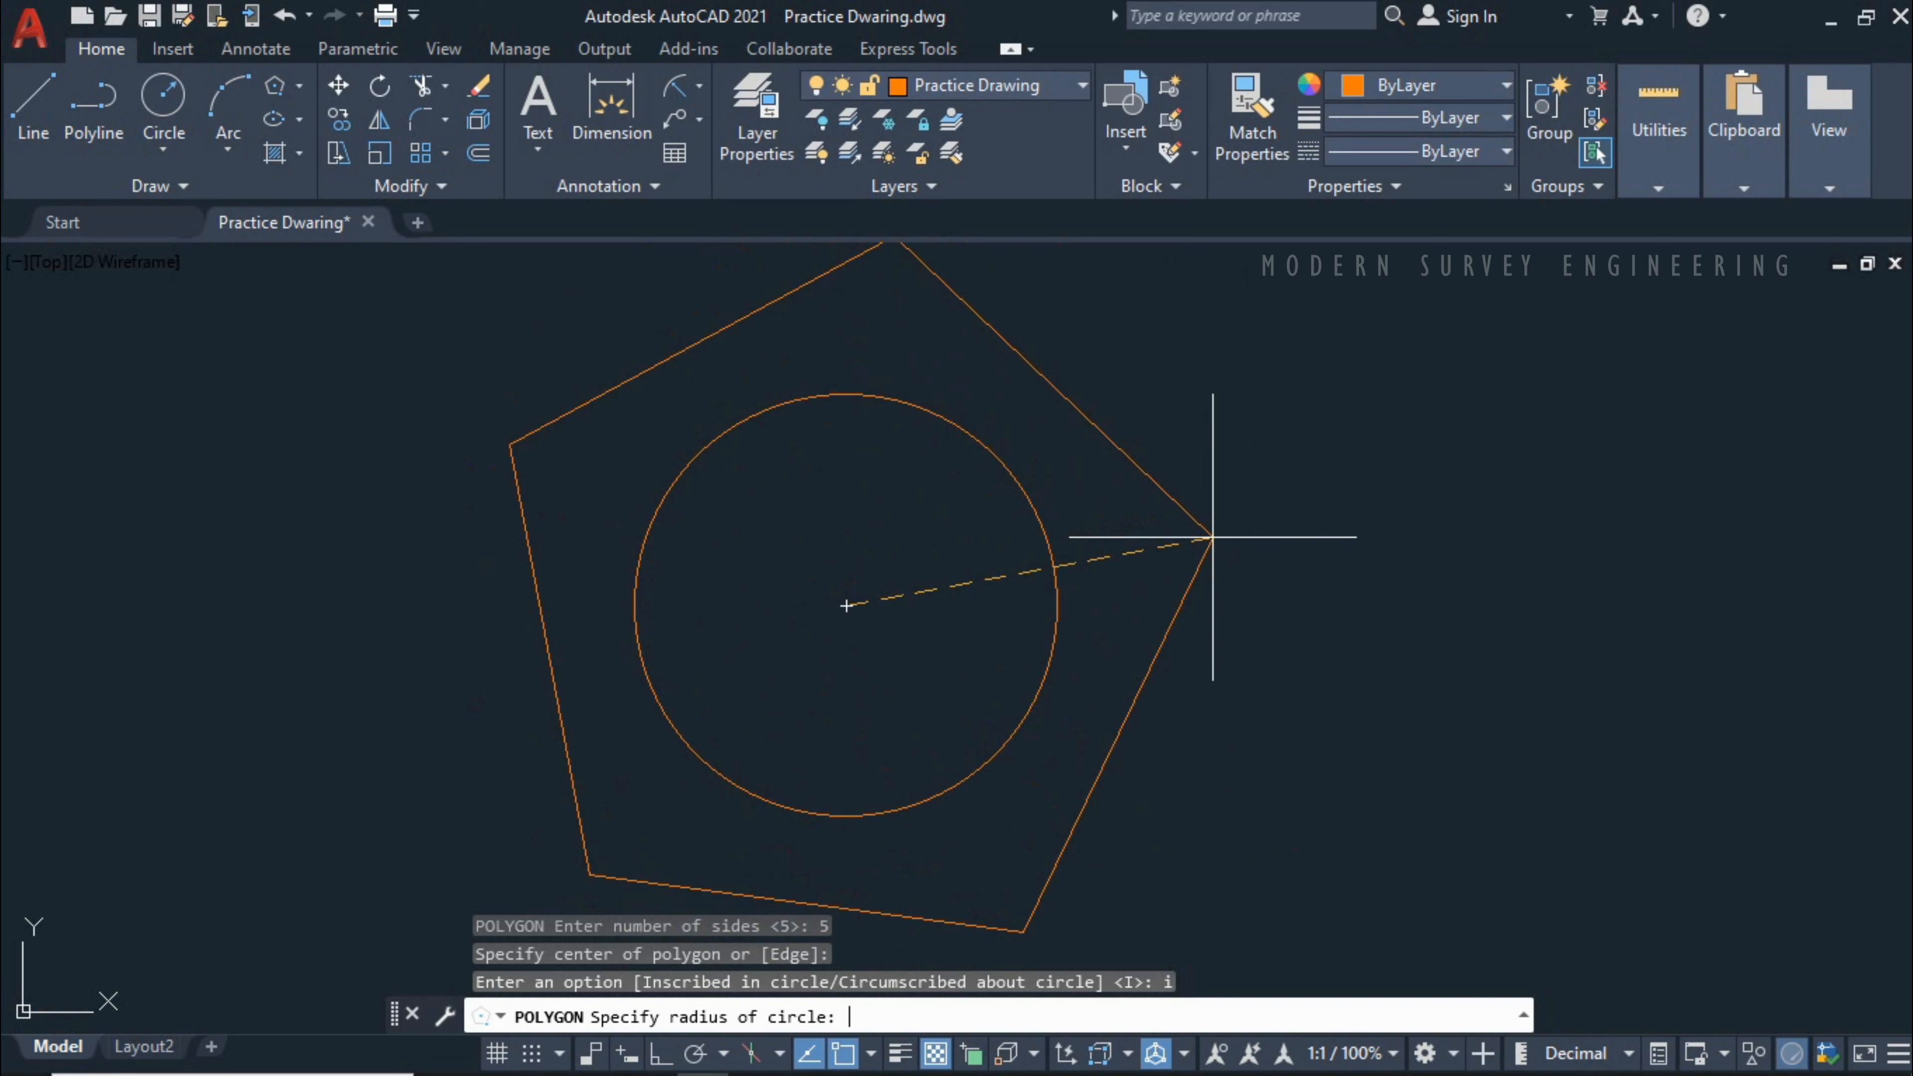
{"action": "key", "text": "Return"}
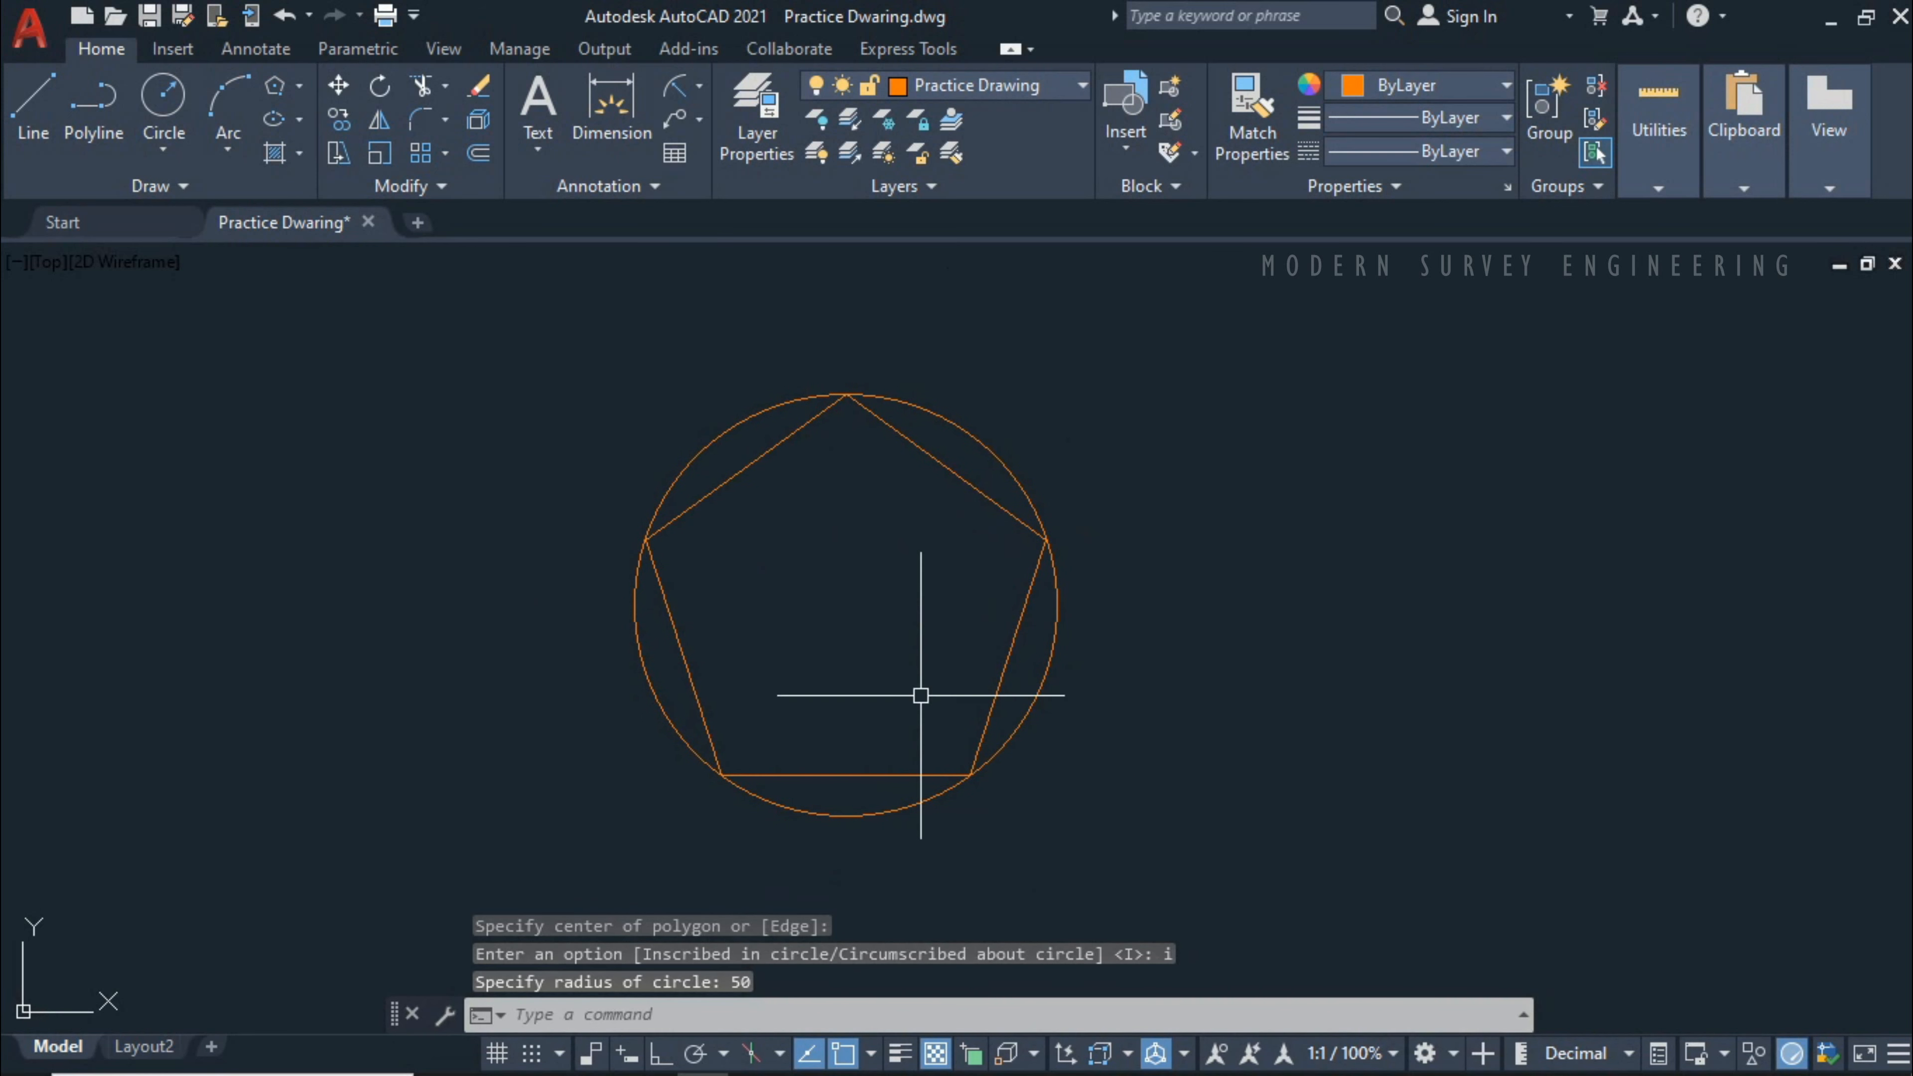
Step: Examine how the corners of the inscribed pentagon meet the circle
{"action": "scroll", "coordinate": [828, 491], "scroll_direction": "up", "scroll_amount": 3}
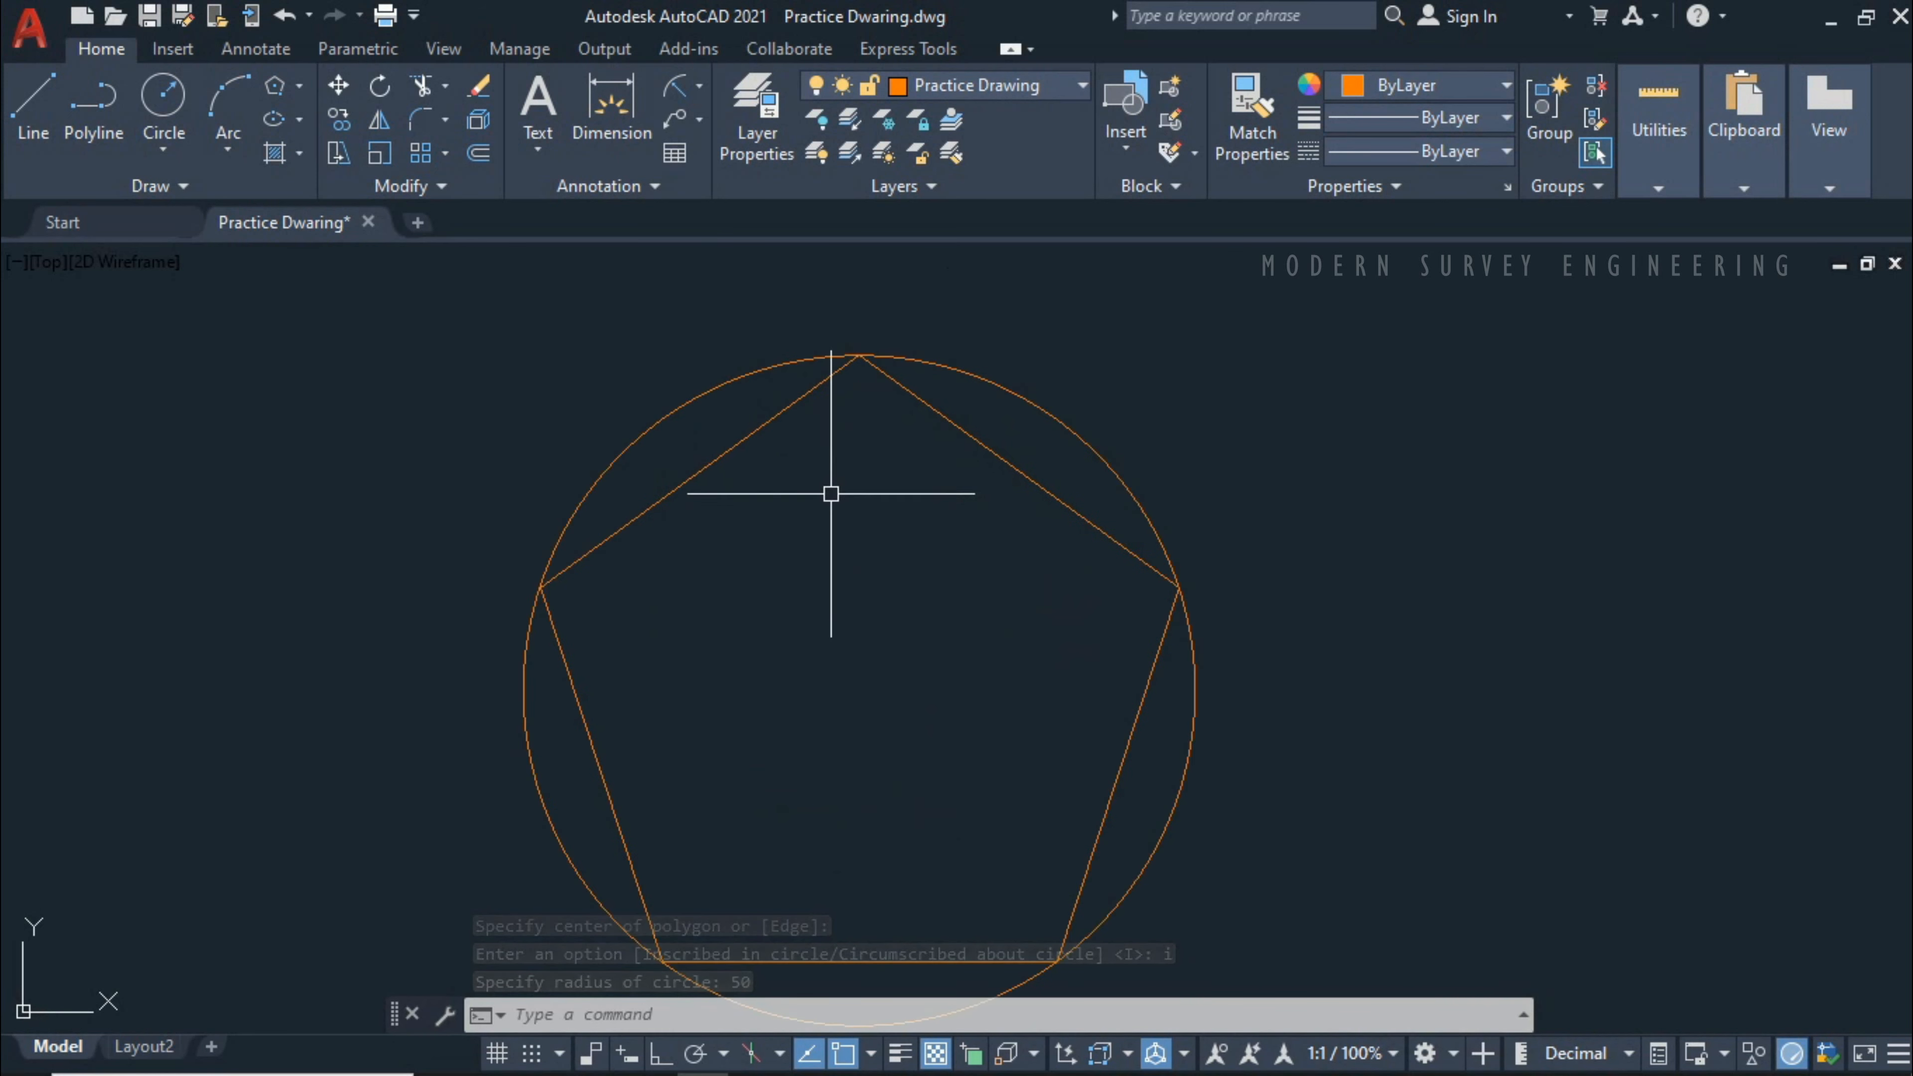
{"action": "scroll", "coordinate": [956, 494], "scroll_direction": "down", "scroll_amount": 4}
{"action": "scroll", "coordinate": [979, 469], "scroll_direction": "up", "scroll_amount": 2}
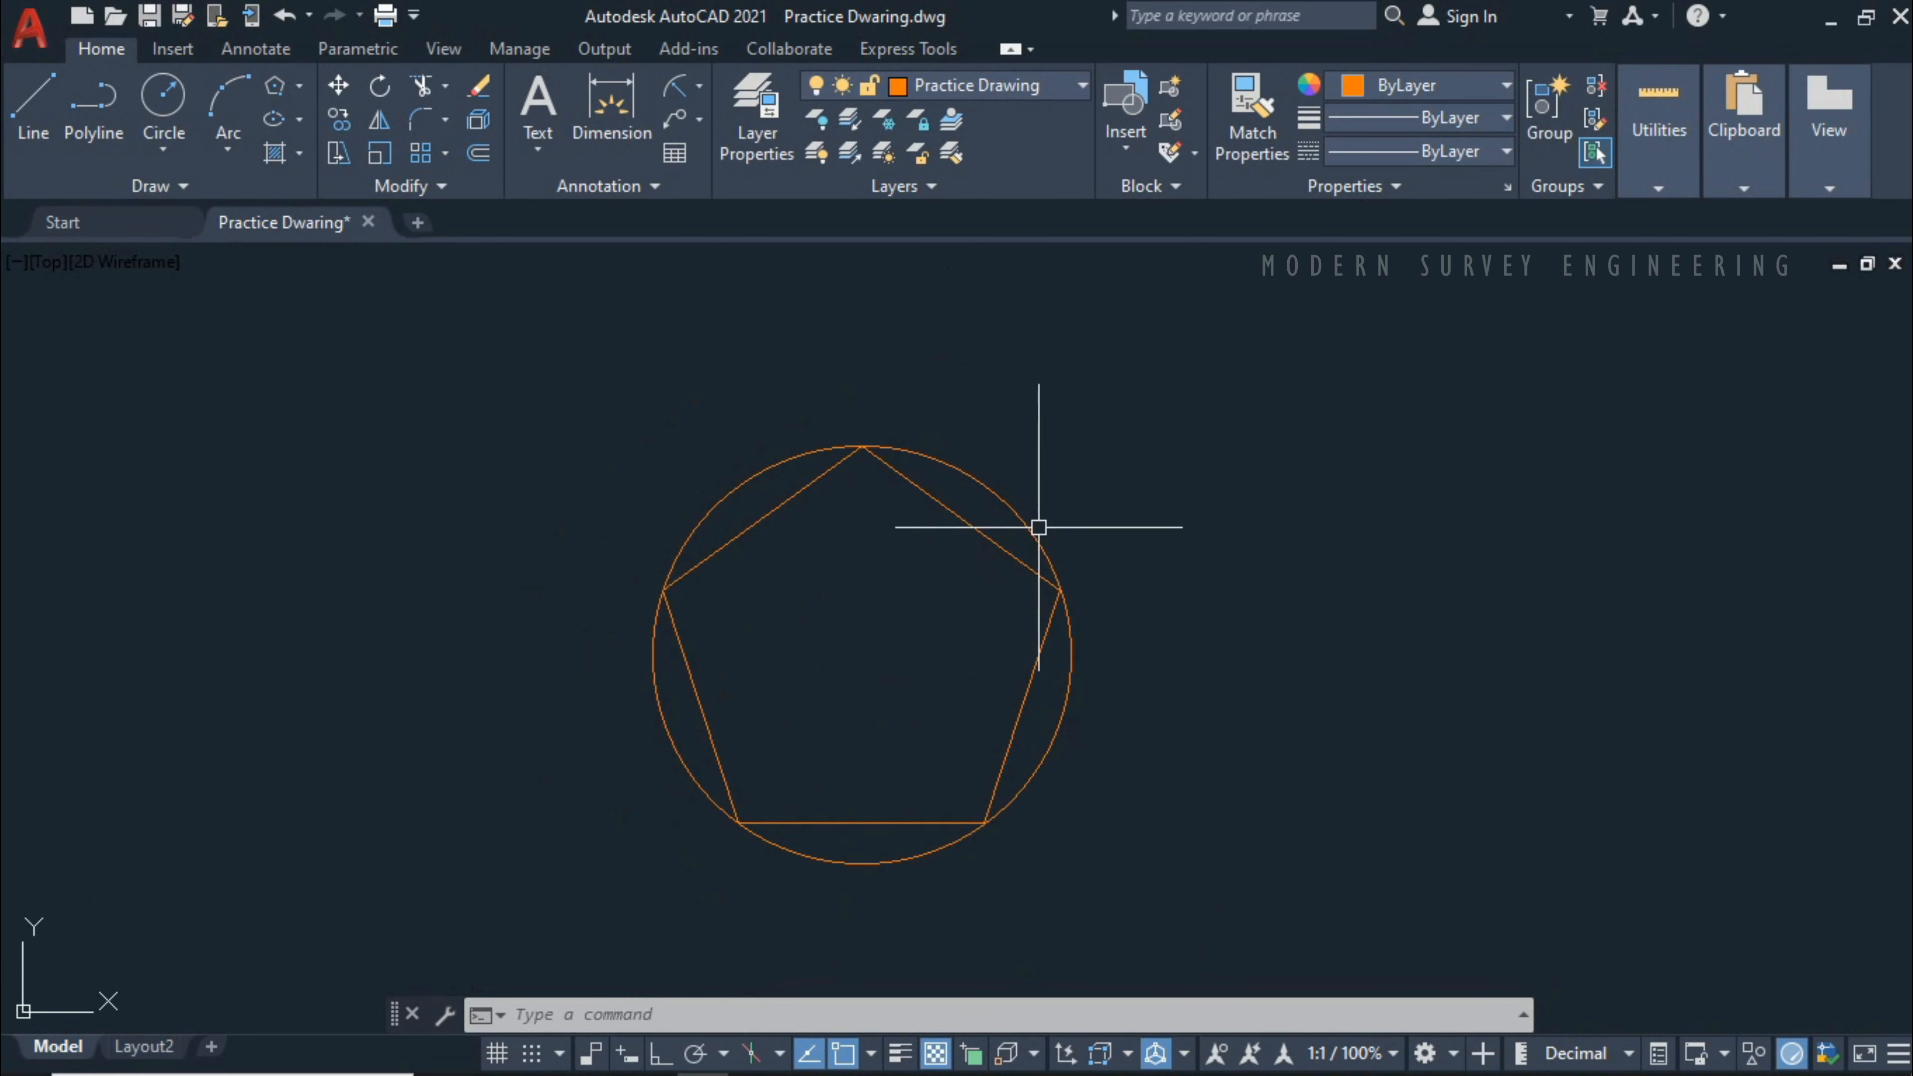
{"action": "scroll", "coordinate": [865, 448], "scroll_direction": "up", "scroll_amount": 2}
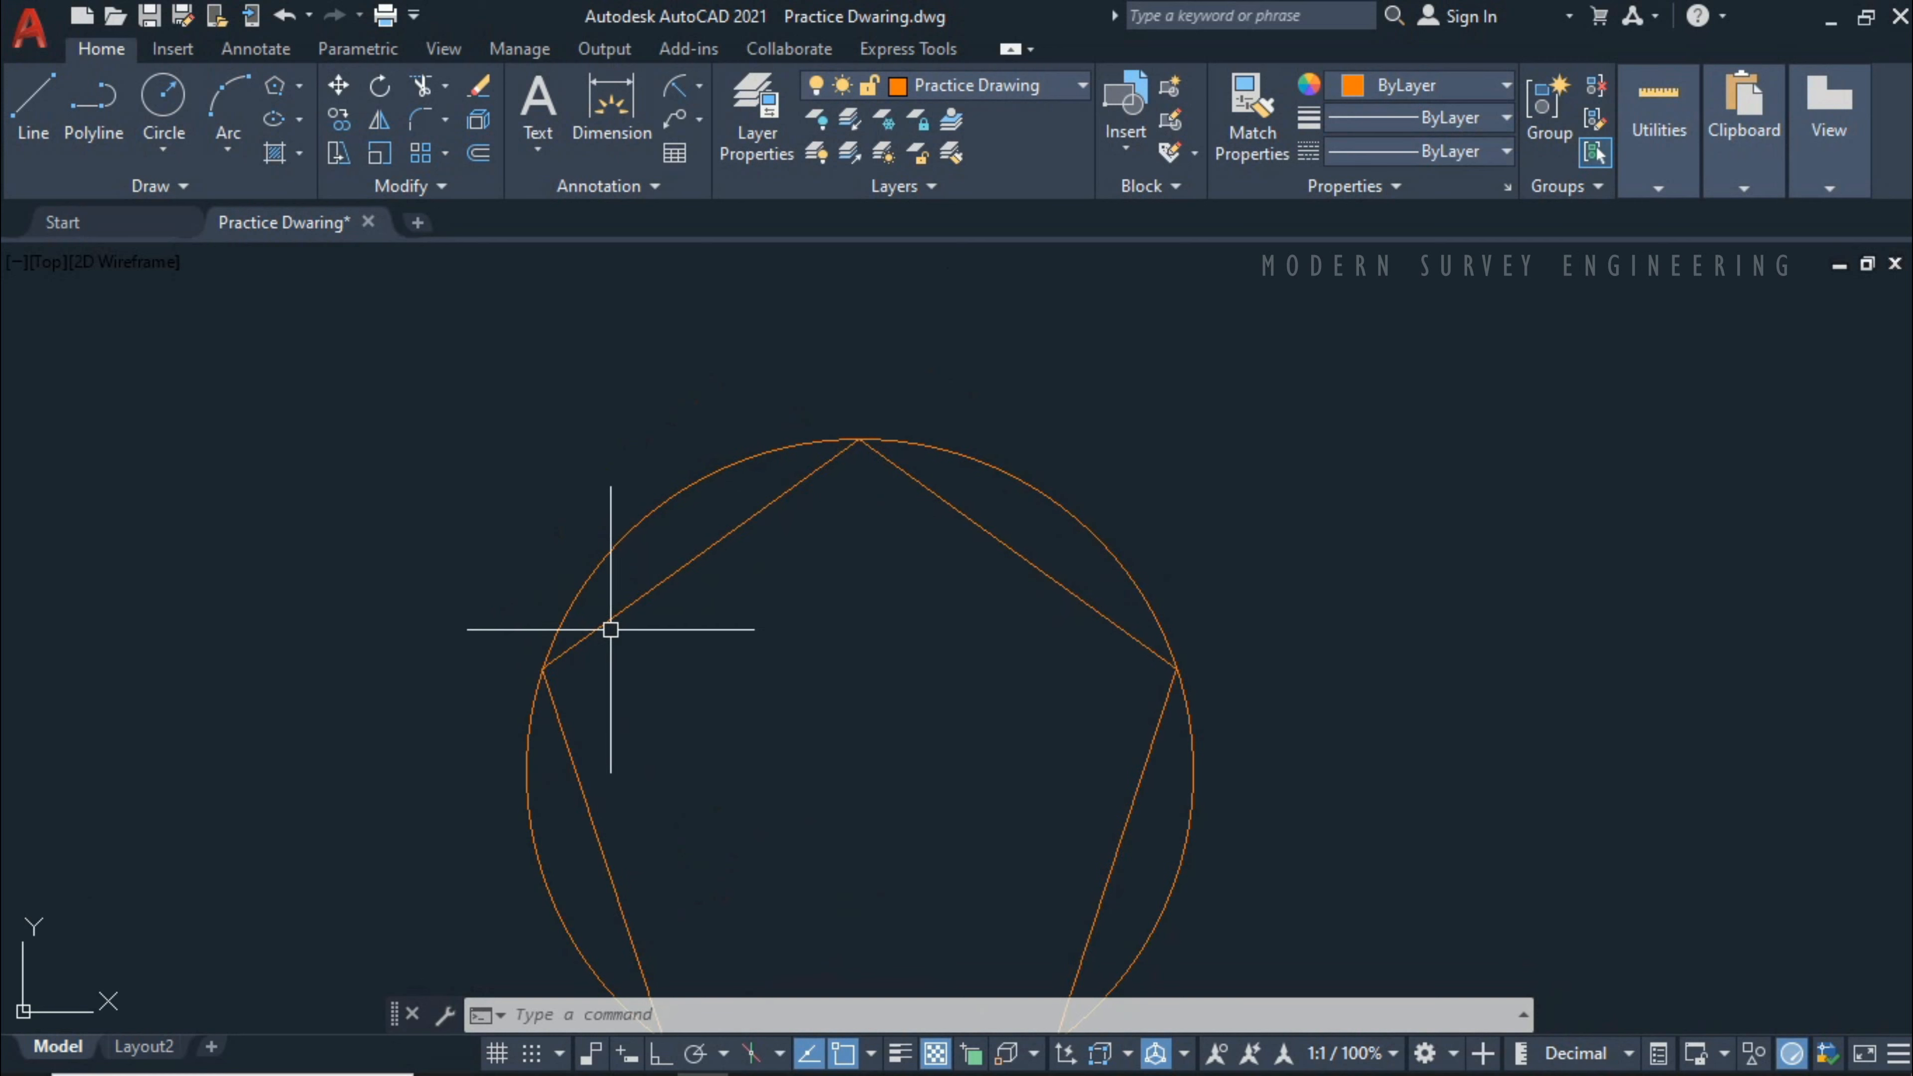
{"action": "scroll", "coordinate": [524, 670], "scroll_direction": "down", "scroll_amount": 2}
{"action": "scroll", "coordinate": [526, 667], "scroll_direction": "up", "scroll_amount": 8}
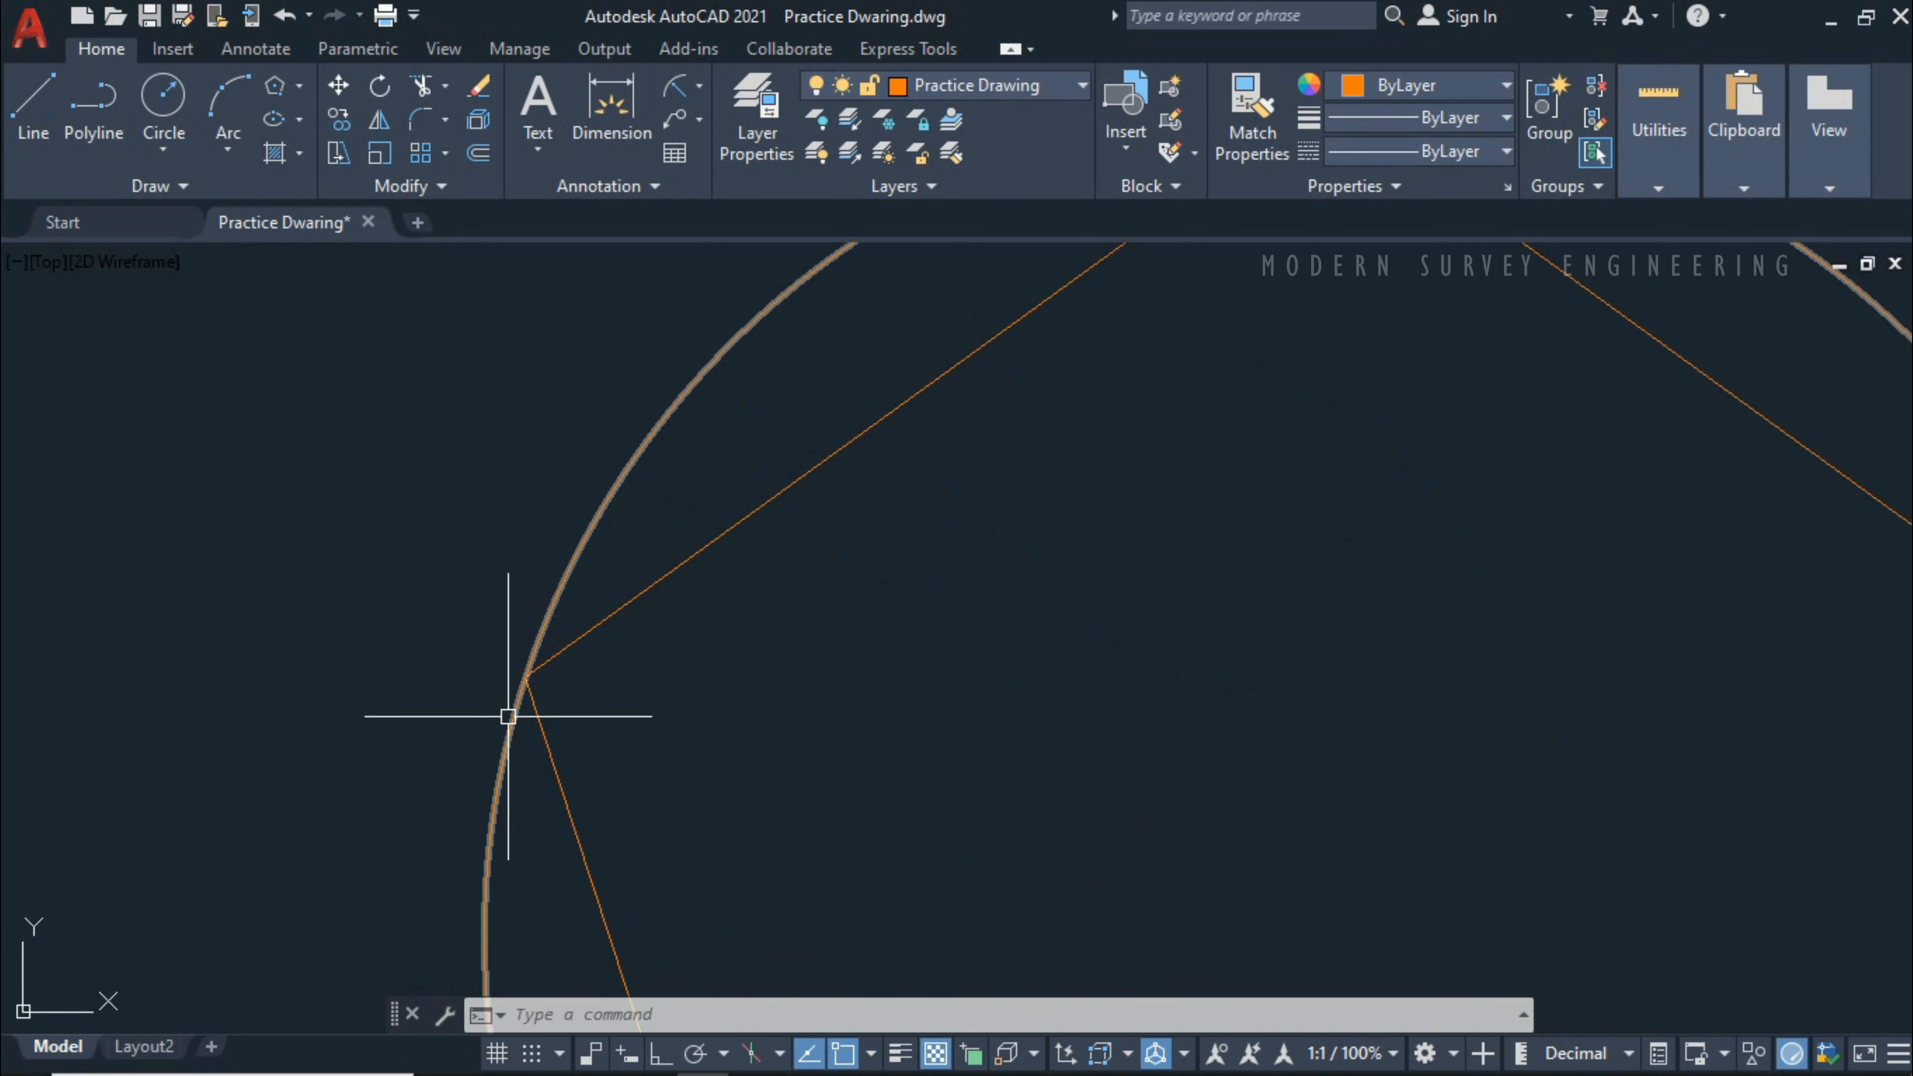
{"action": "scroll", "coordinate": [525, 663], "scroll_direction": "down", "scroll_amount": 7}
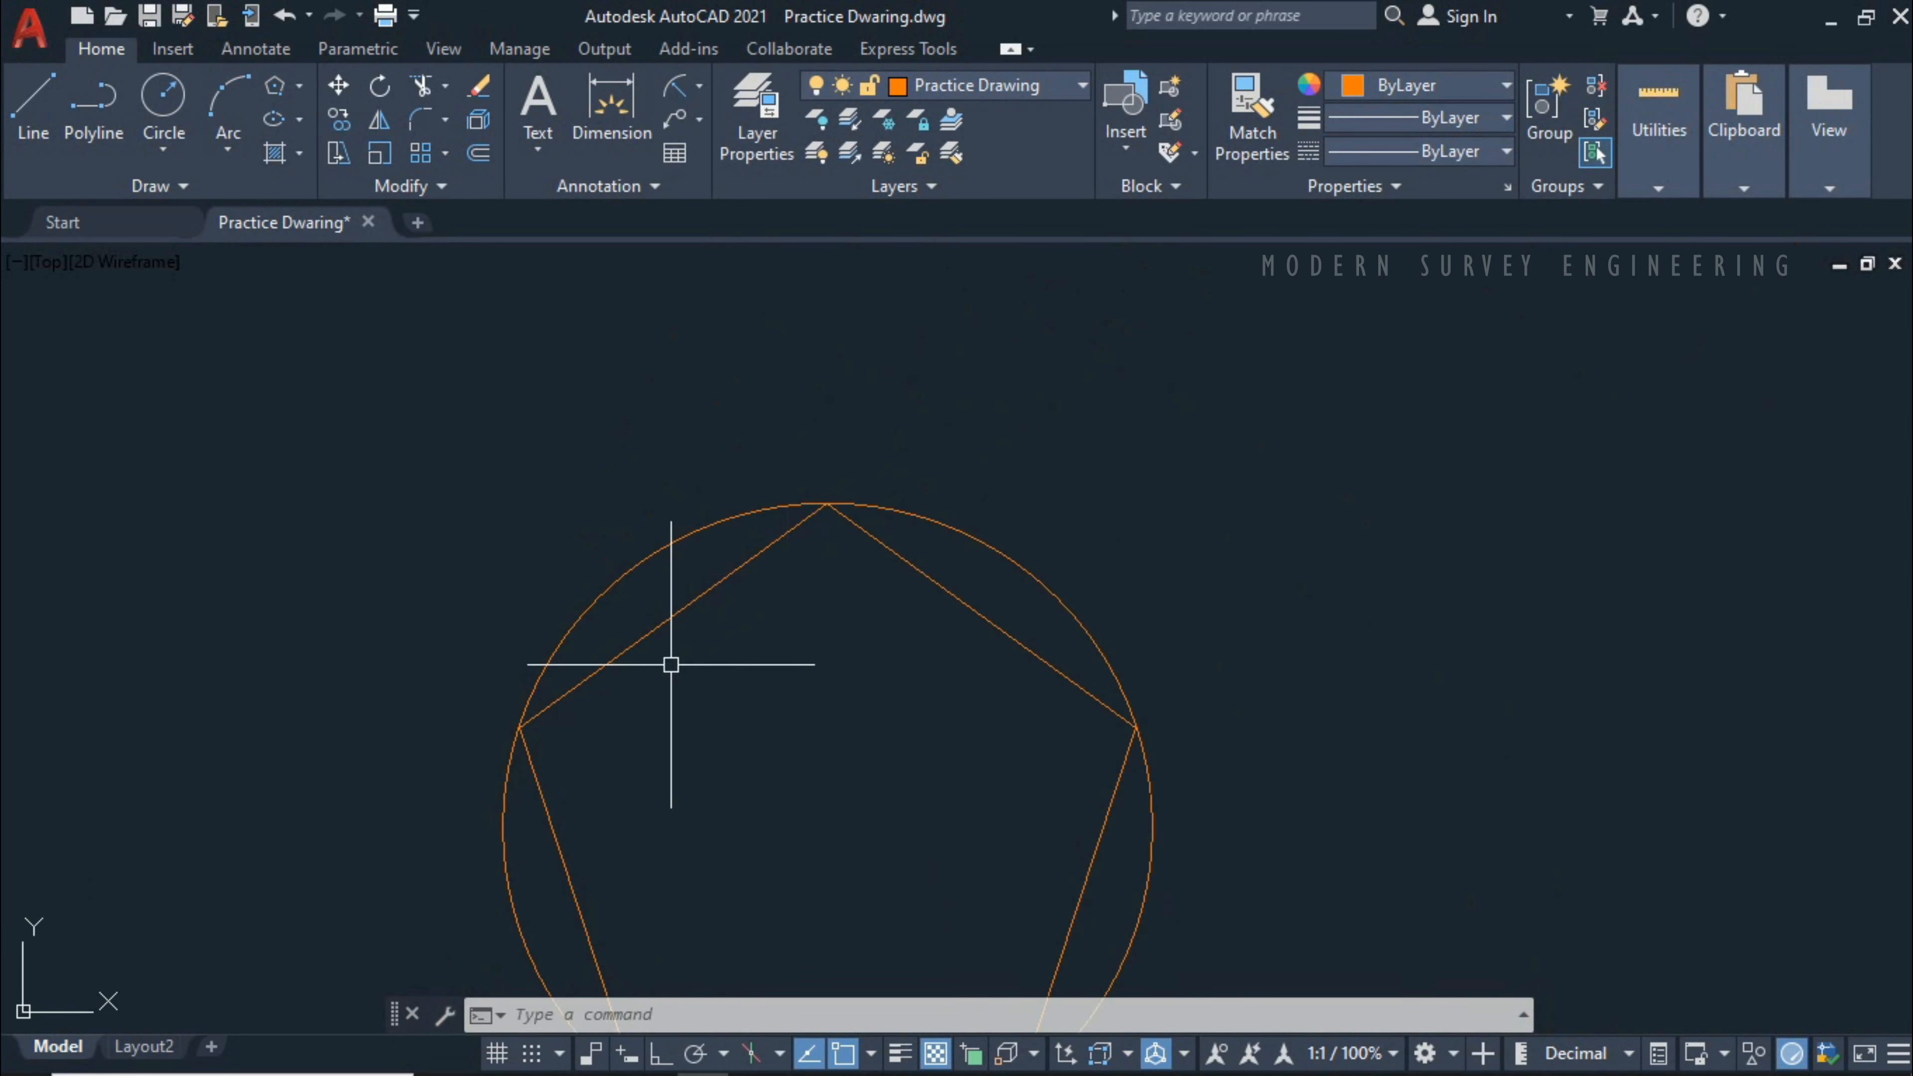
{"action": "middle_click_drag", "start_coordinate": [953, 681], "coordinate": [965, 632]}
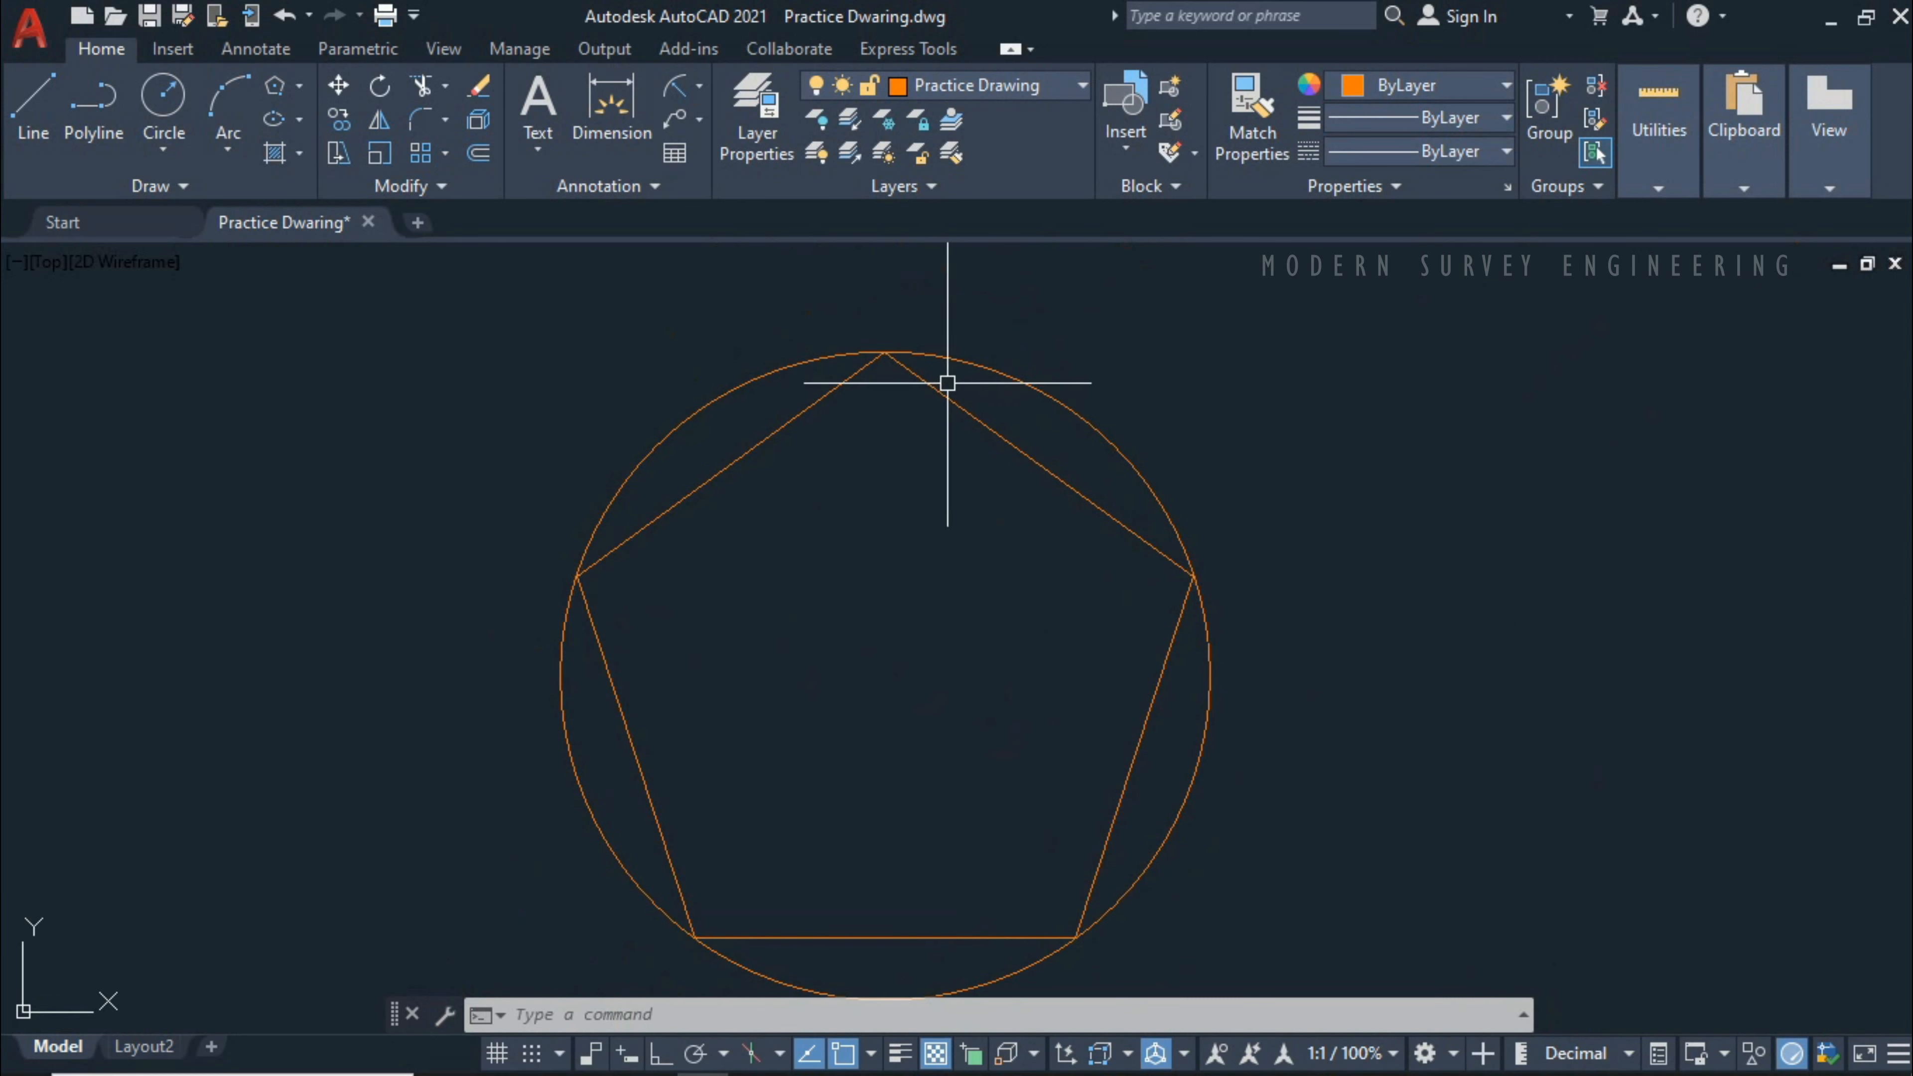
{"action": "middle_click_drag", "start_coordinate": [1185, 435], "coordinate": [1213, 377]}
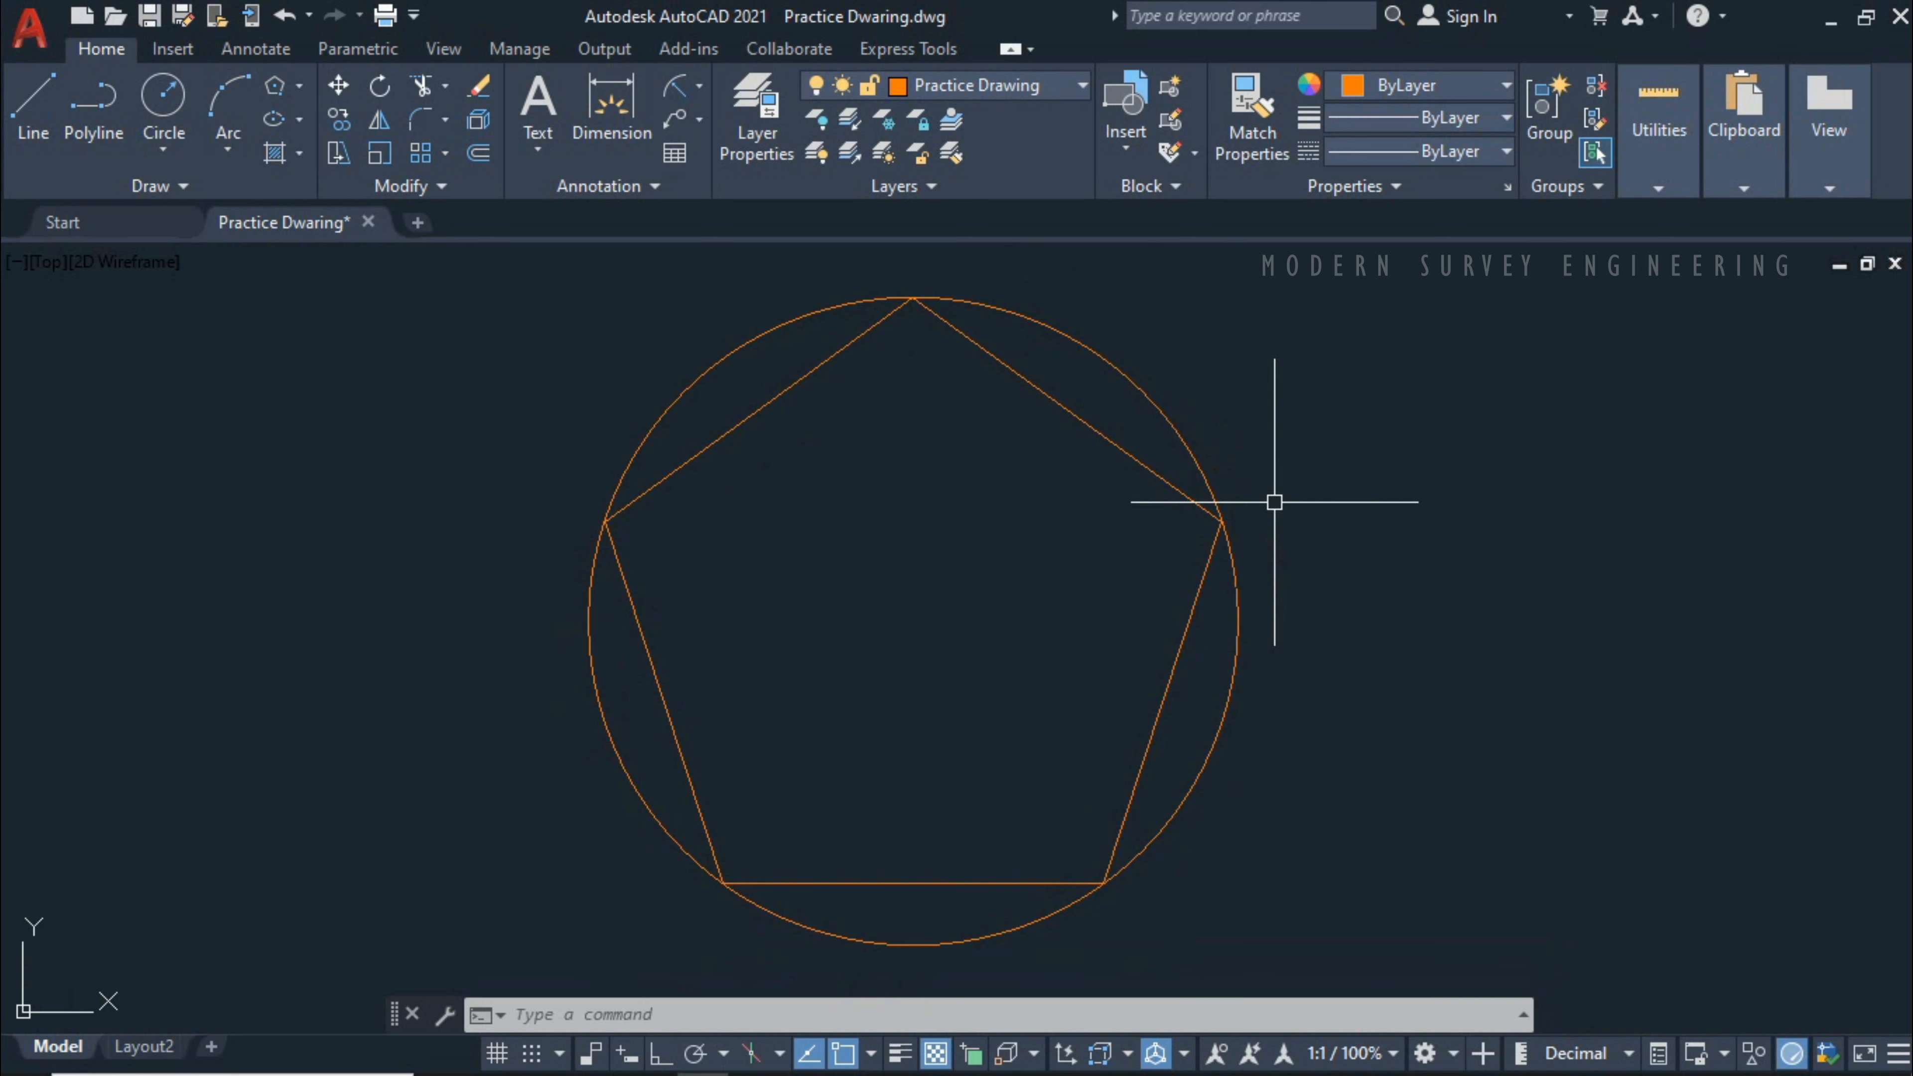
Step: Draw a second 5-sided polygon from the same centre, using the Circumscribed about circle option with a radius of 50
{"action": "type", "text": "[p"}
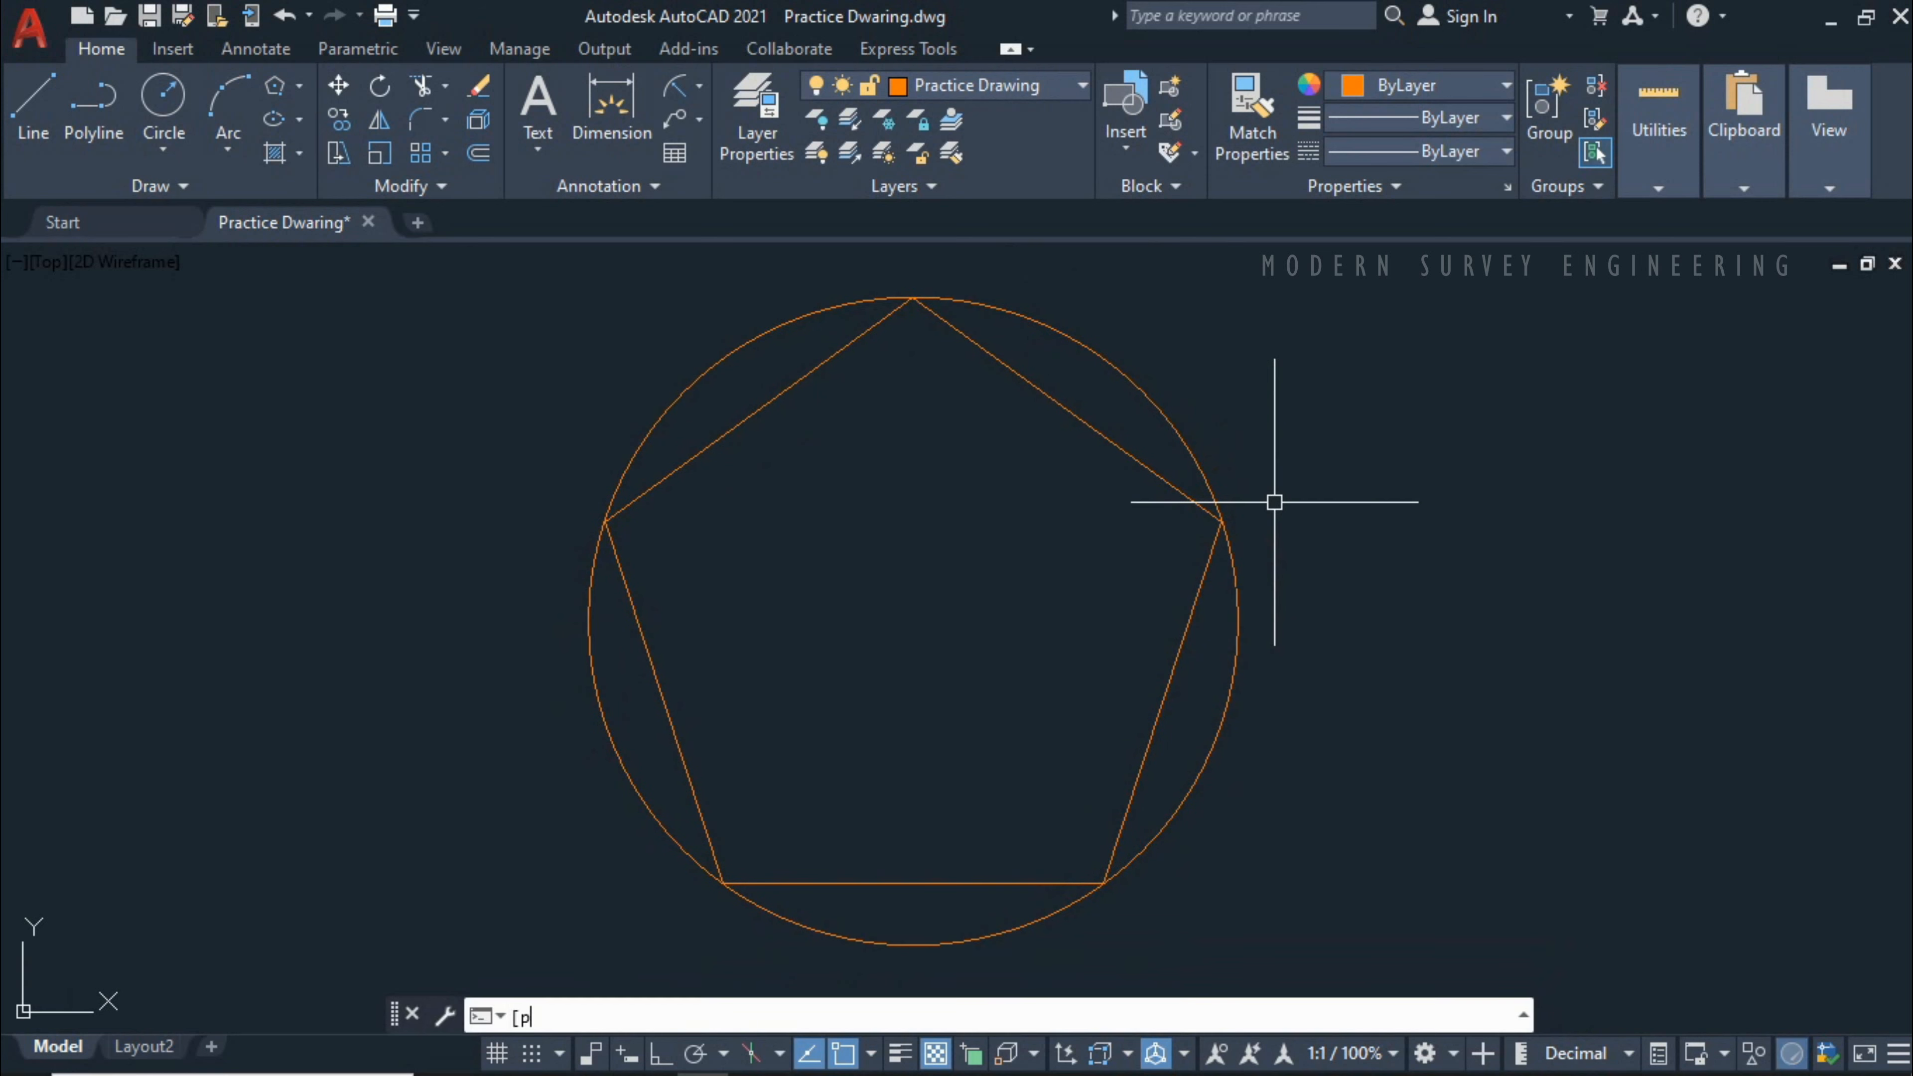
{"action": "key", "text": "Escape"}
{"action": "type", "text": "pol"}
{"action": "key", "text": "Return"}
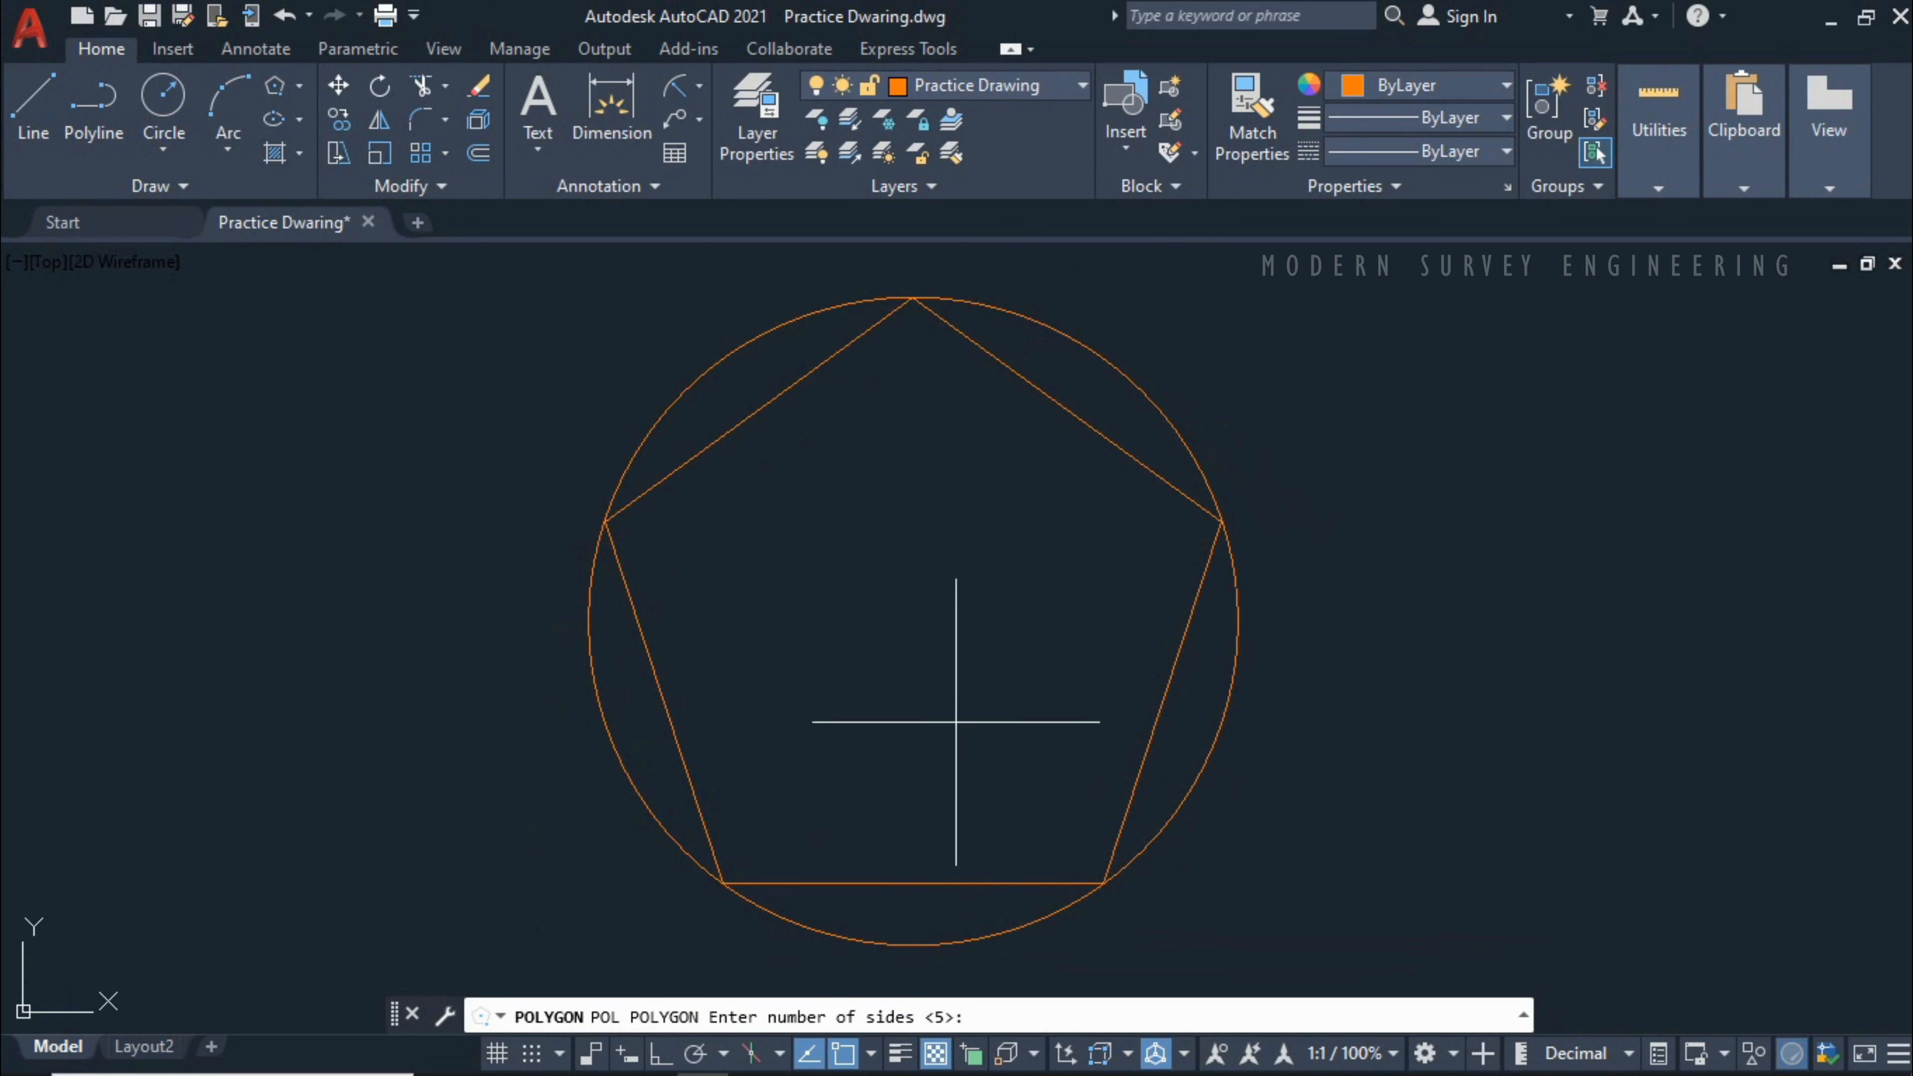
{"action": "key", "text": "Return"}
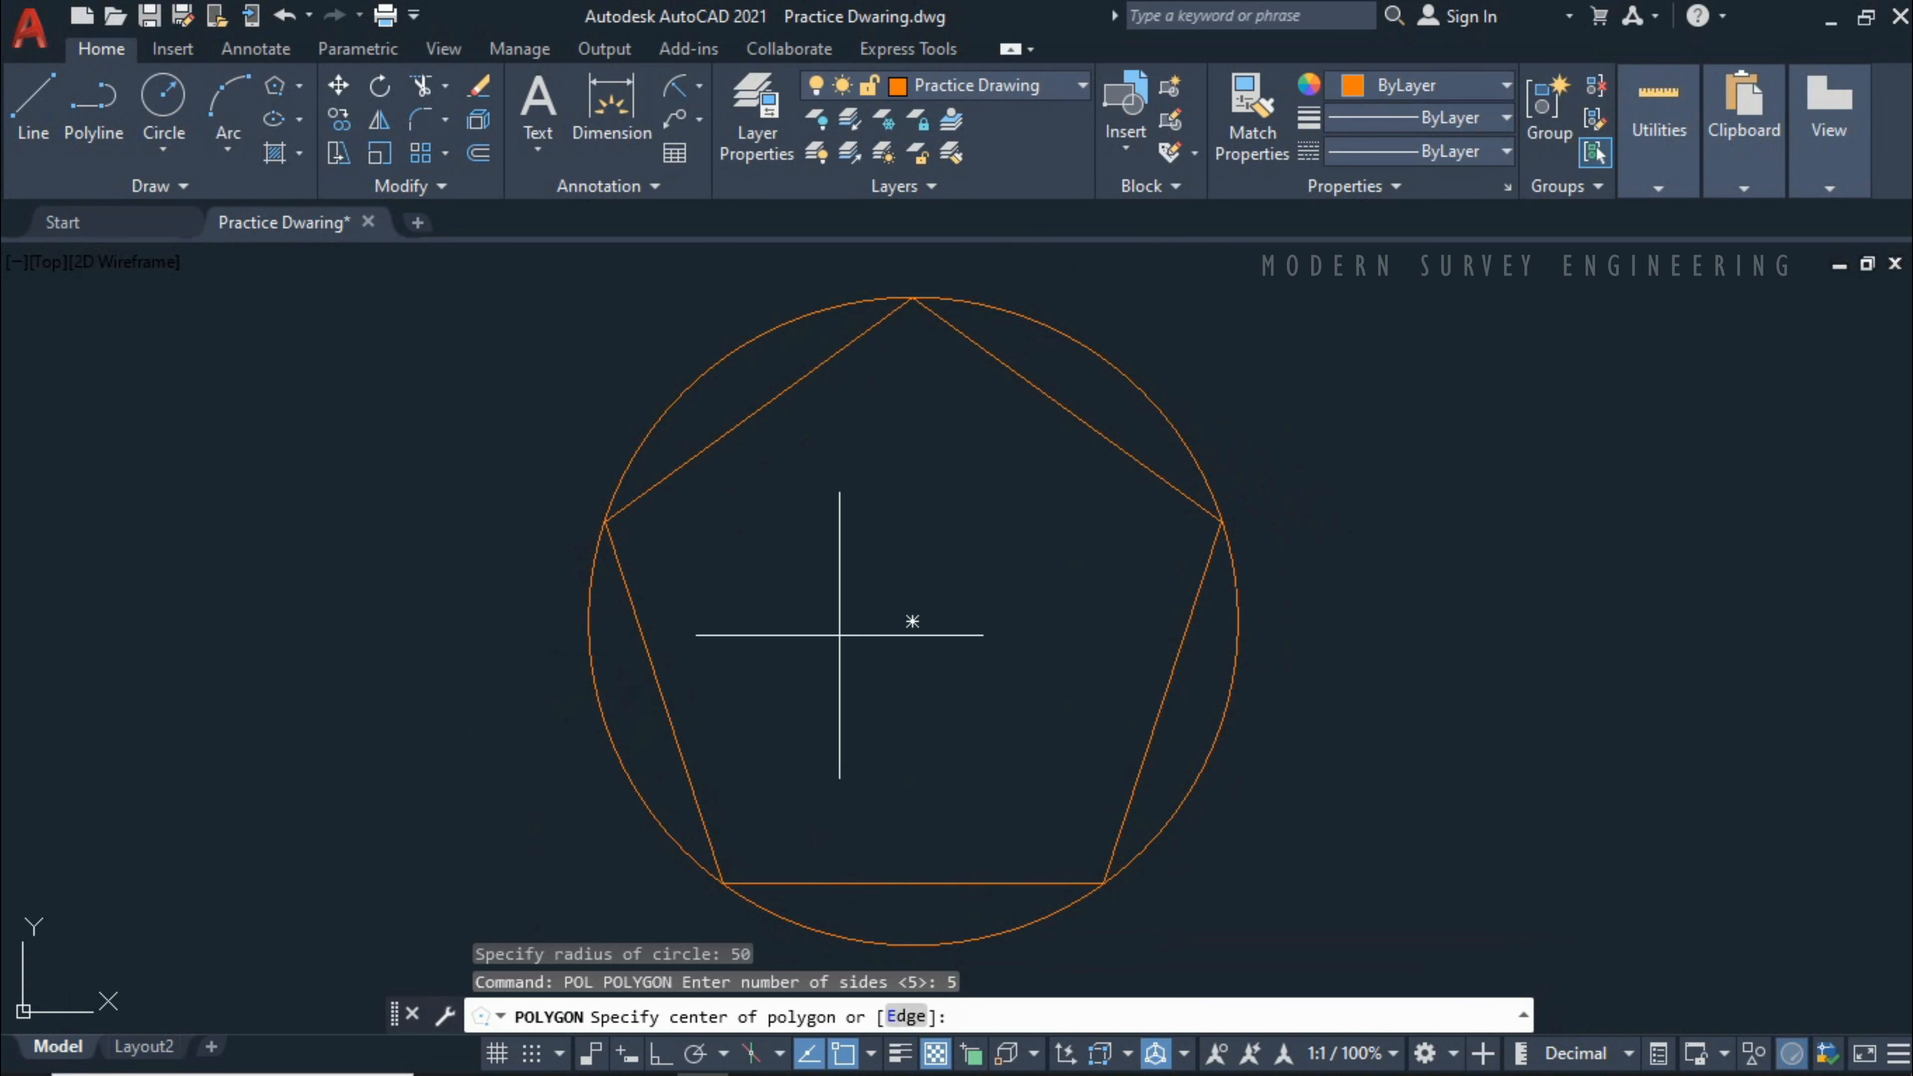
{"action": "left_click", "coordinate": [912, 621]}
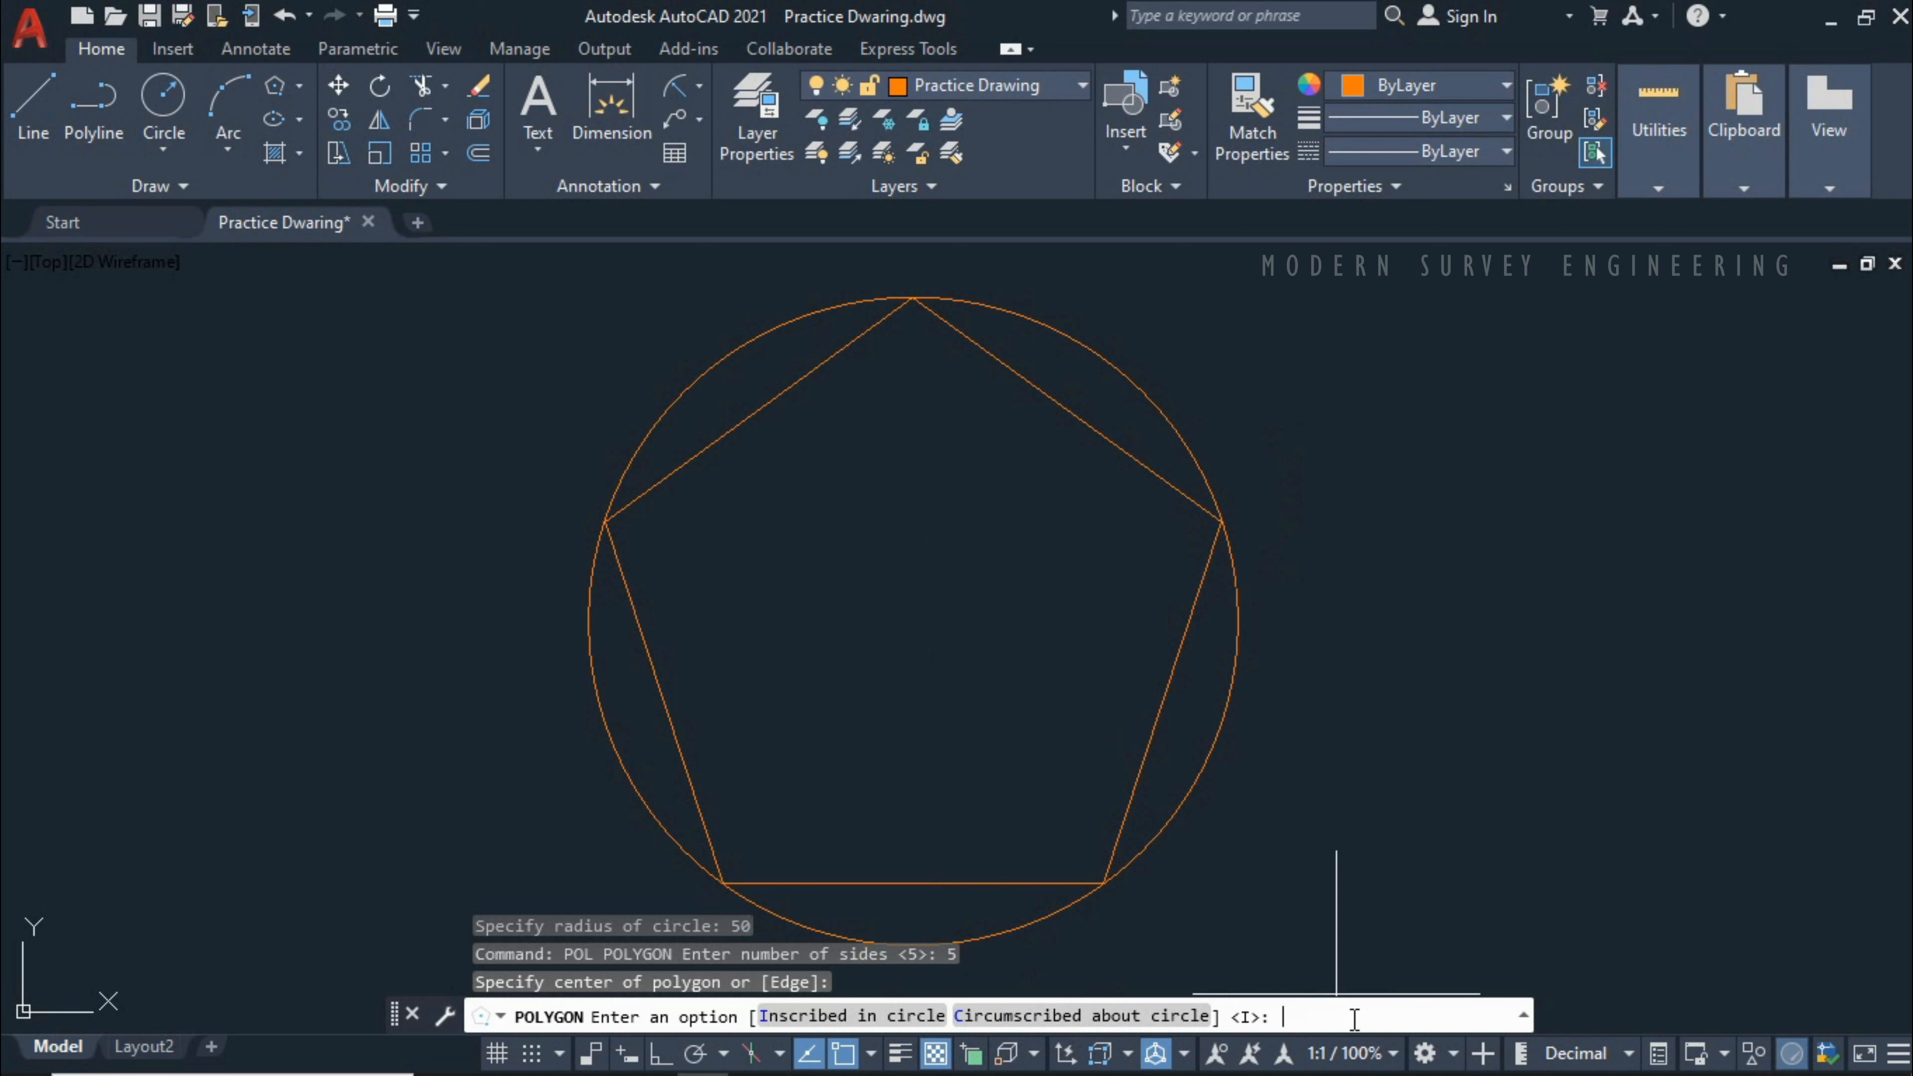
{"action": "key", "text": "Return"}
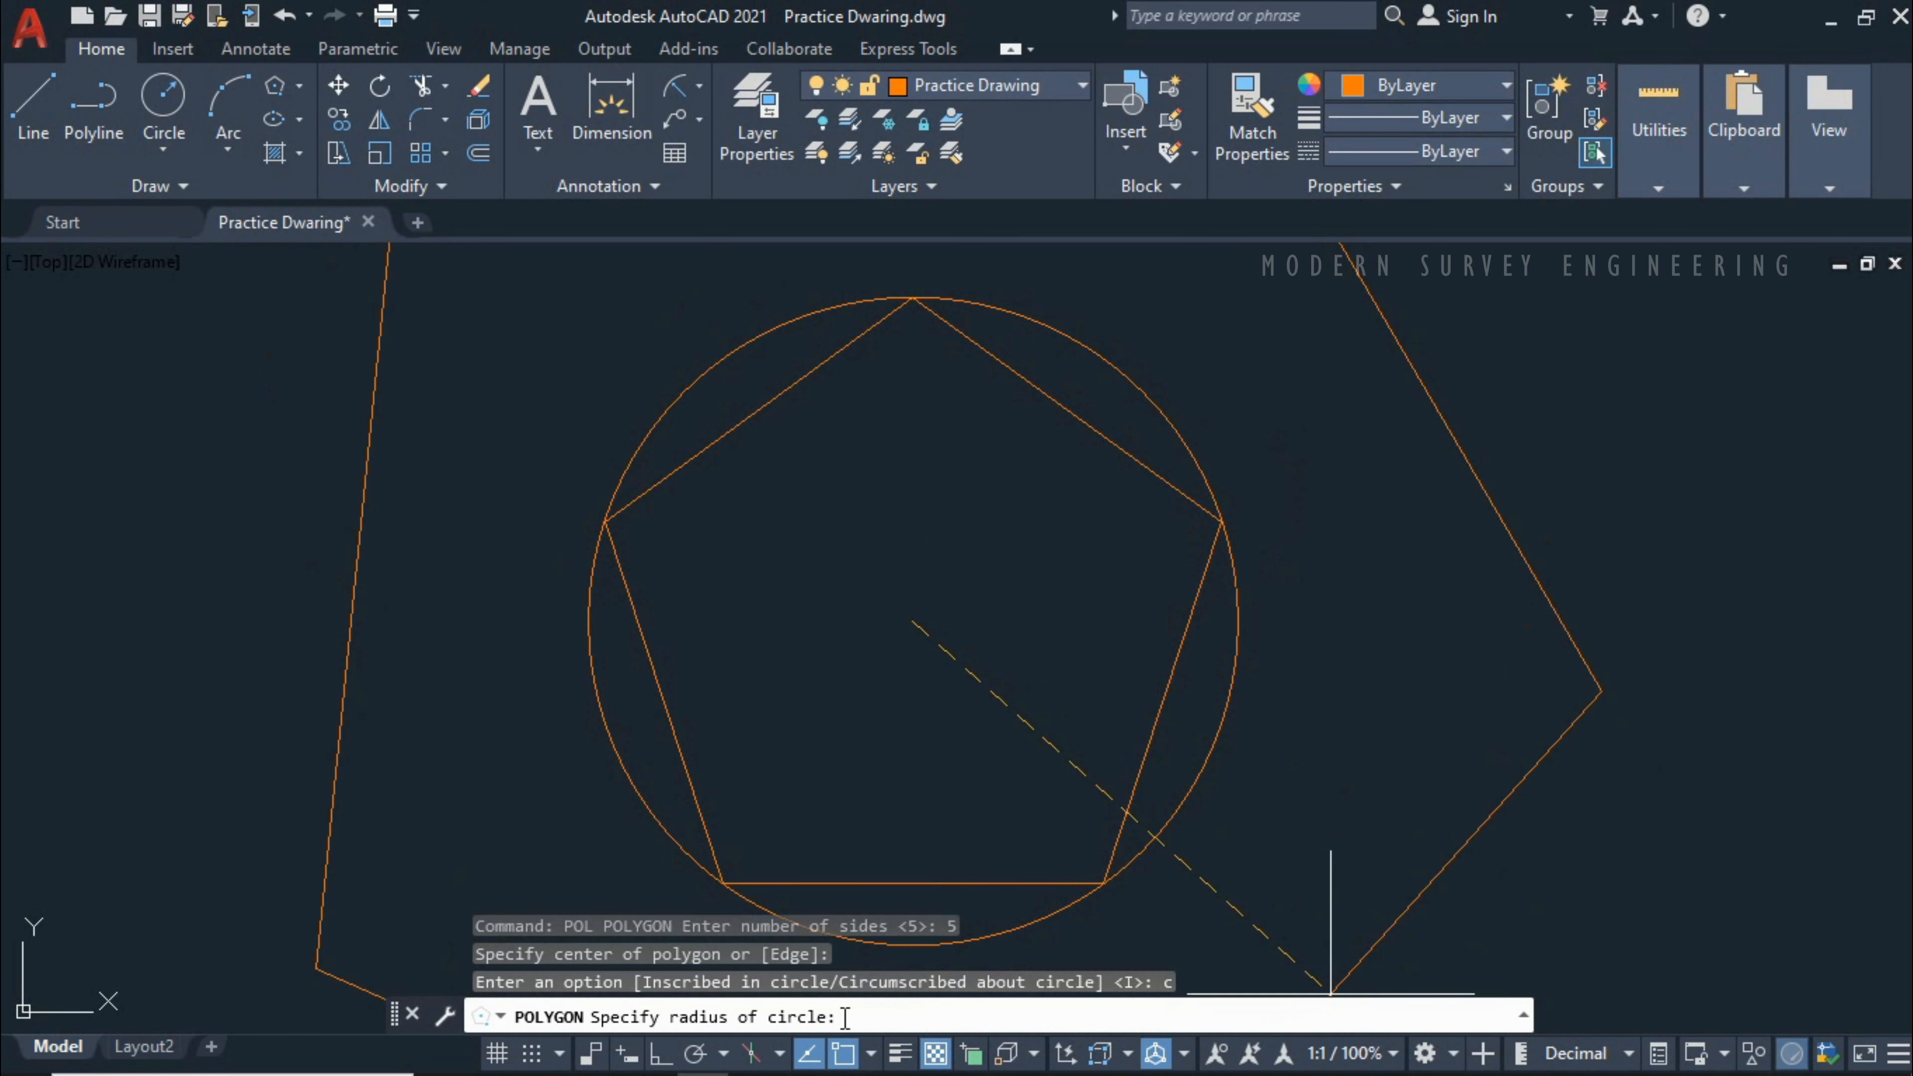
{"action": "scroll", "coordinate": [1378, 539], "scroll_direction": "down", "scroll_amount": 2}
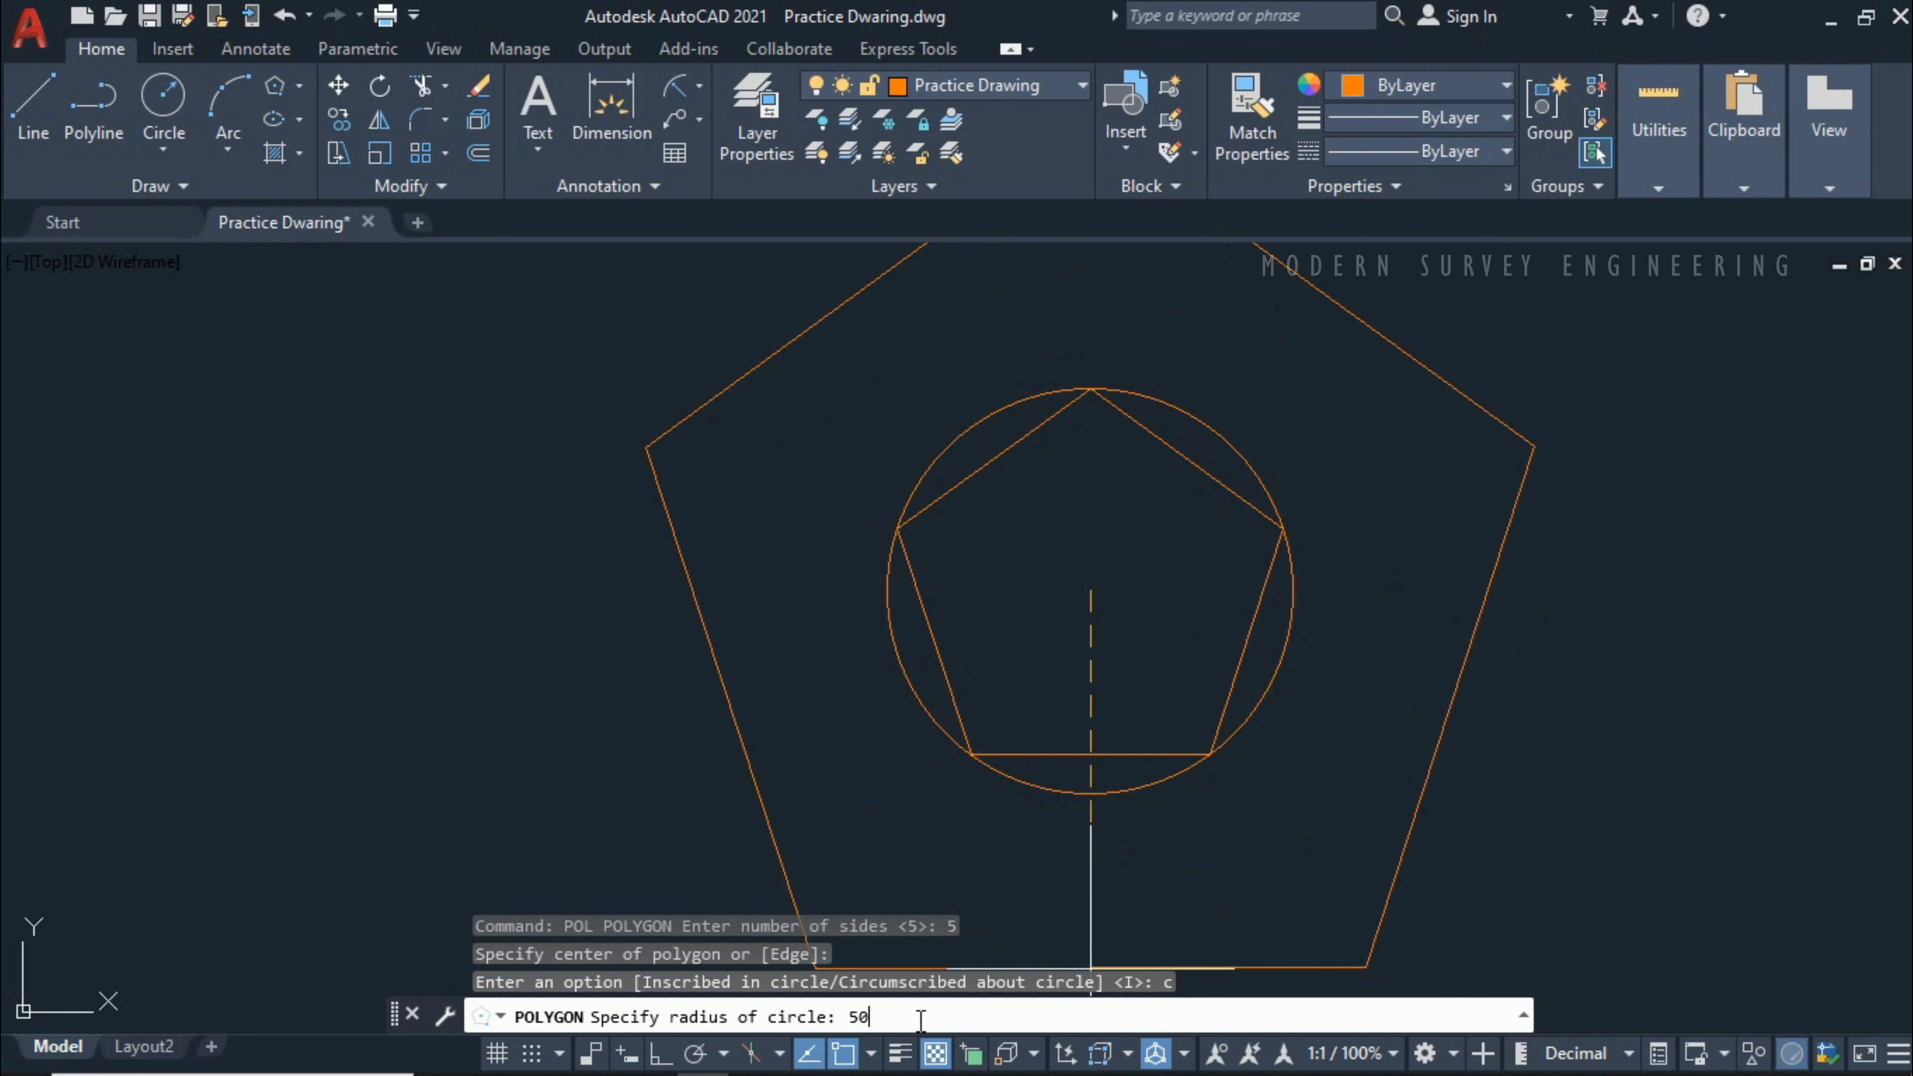
{"action": "key", "text": "Return"}
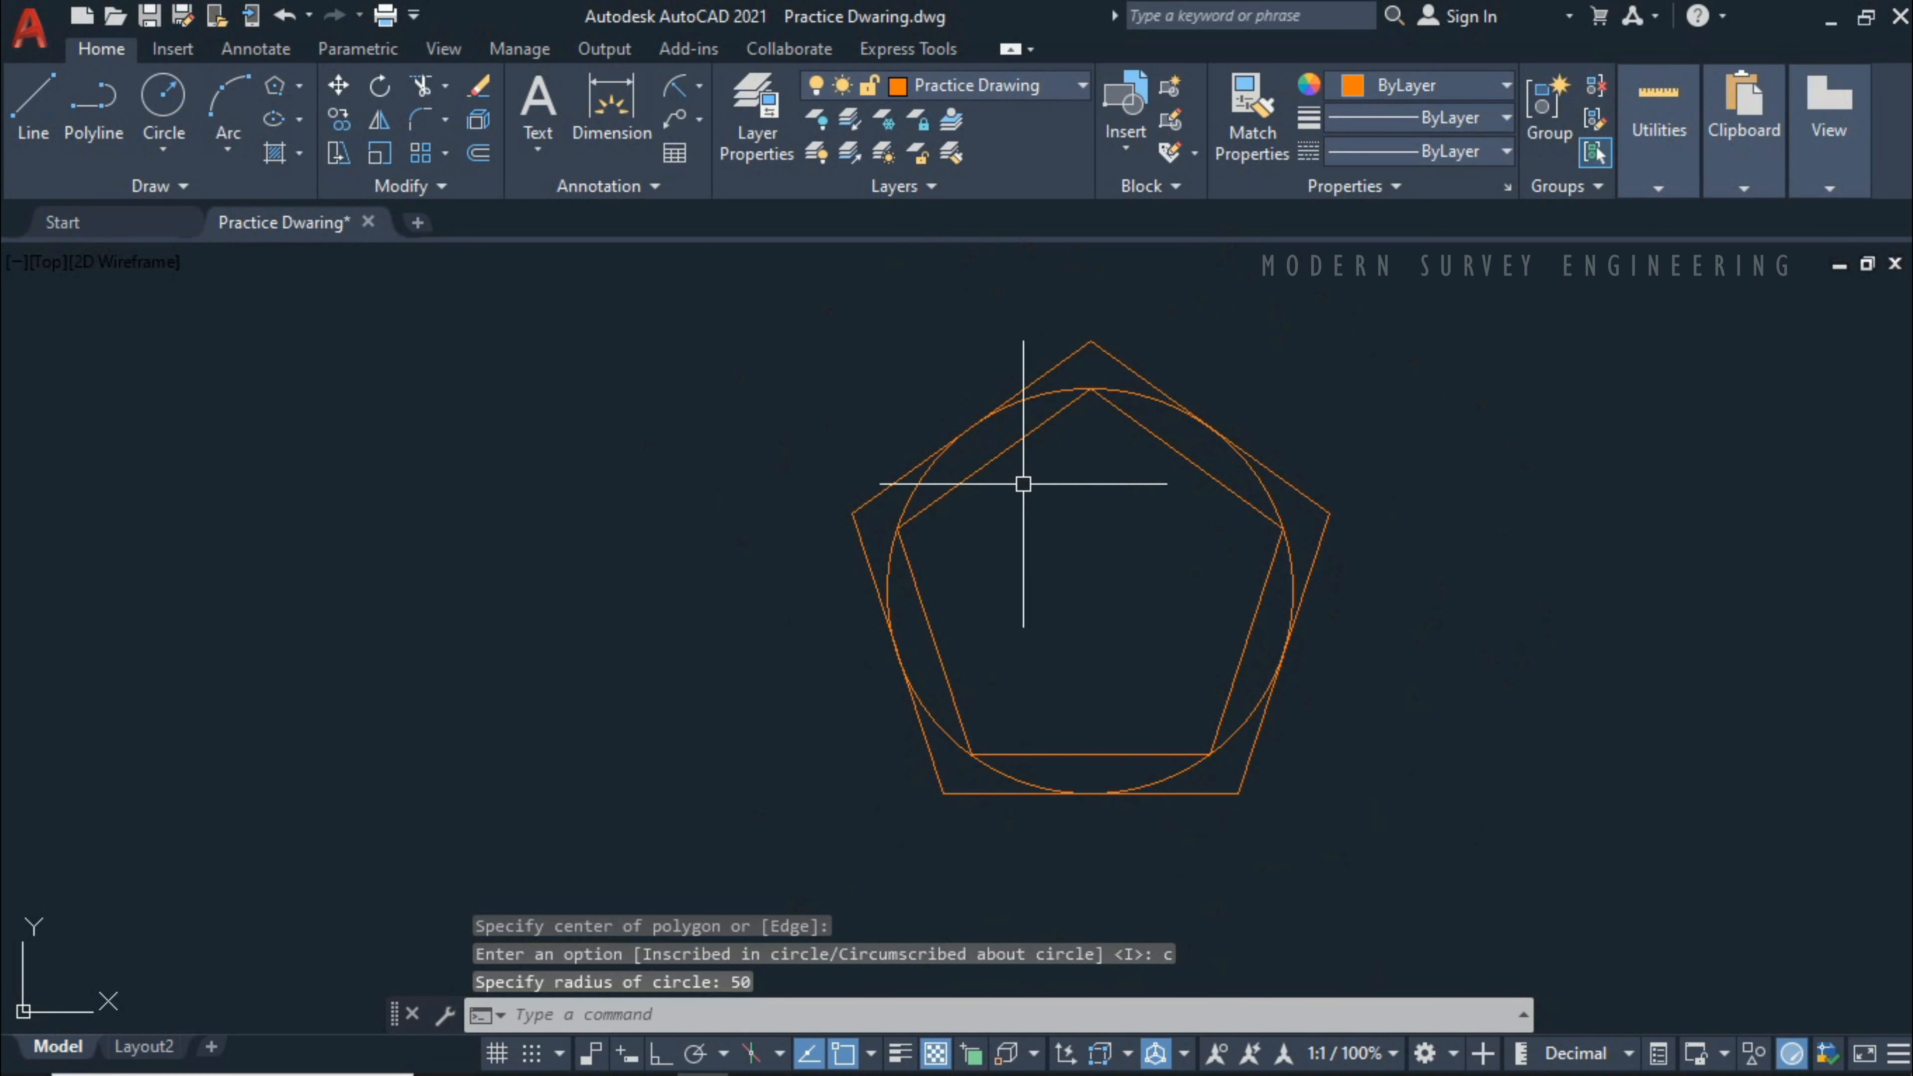
Step: Erase the circumscribed pentagon and the inscribed pentagon, keeping only the circle
{"action": "scroll", "coordinate": [1115, 389], "scroll_direction": "up", "scroll_amount": 3}
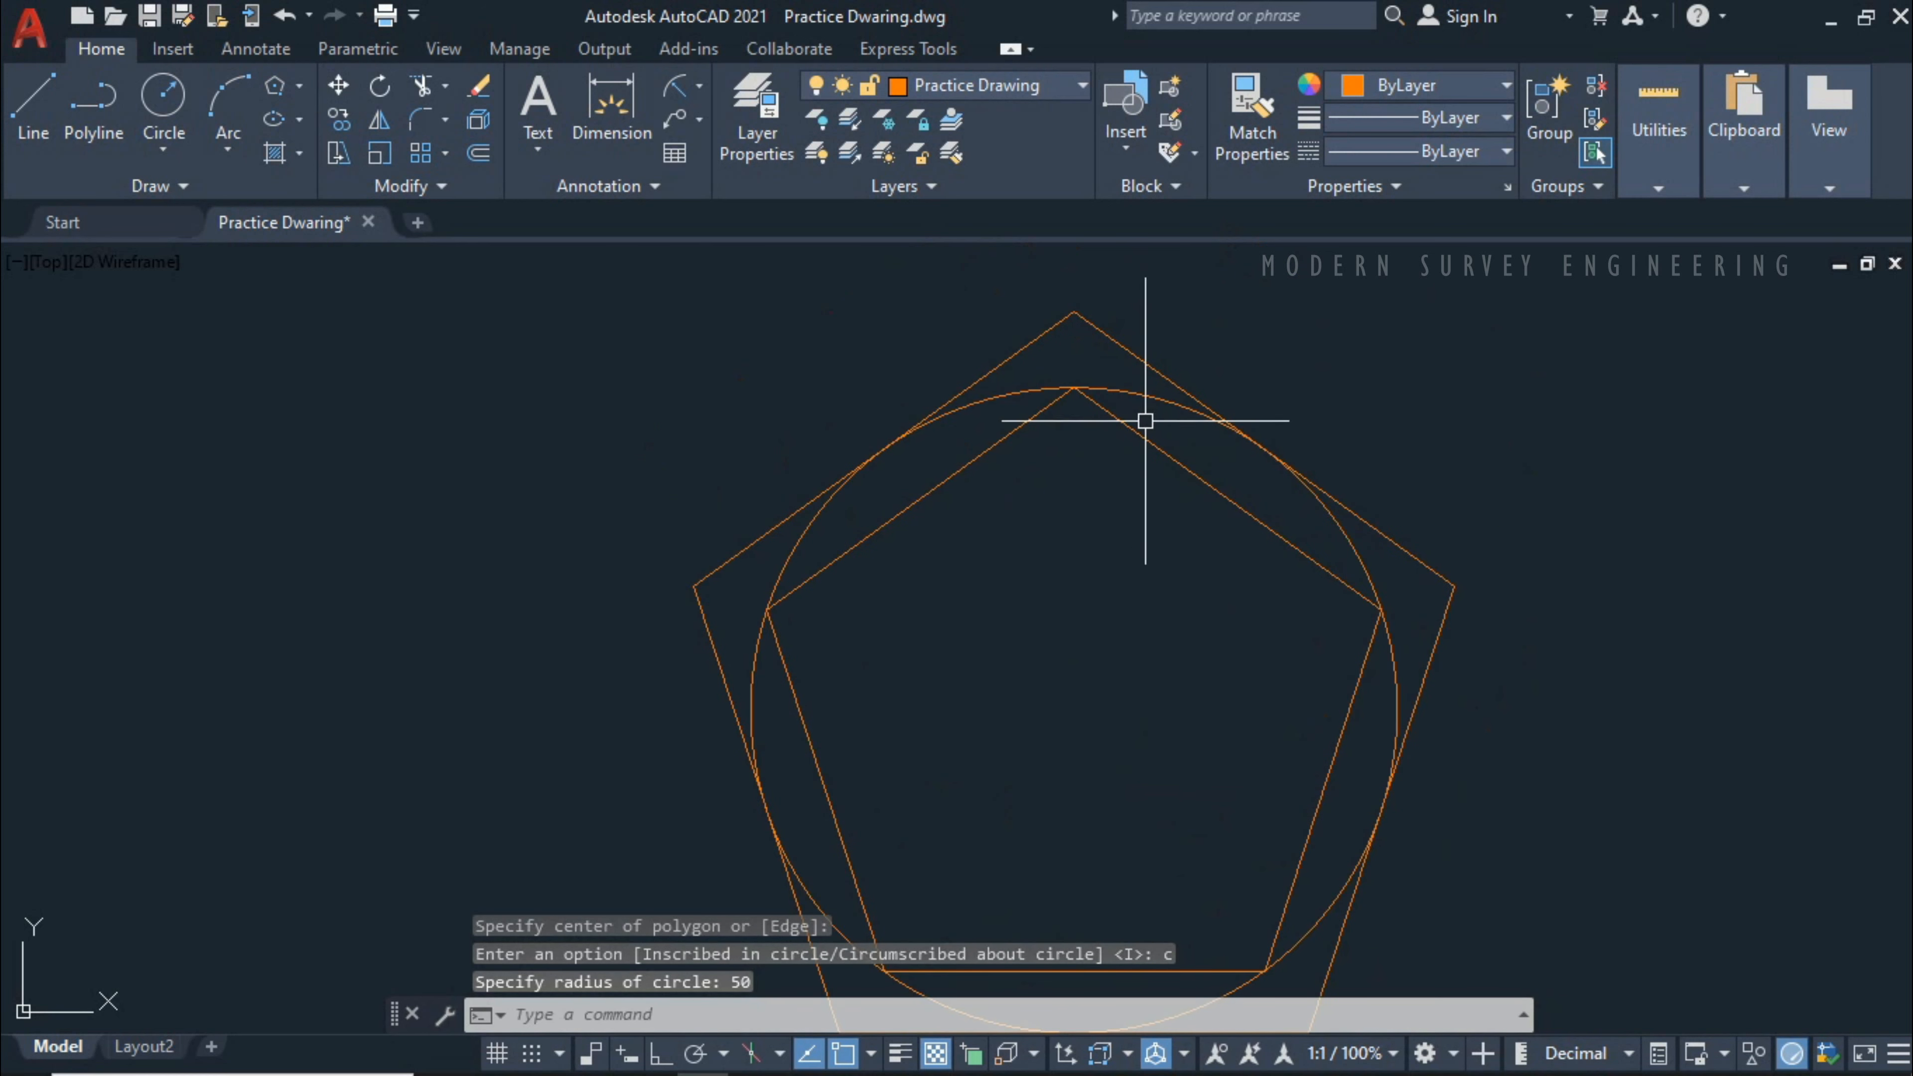
{"action": "left_click", "coordinate": [1123, 344]}
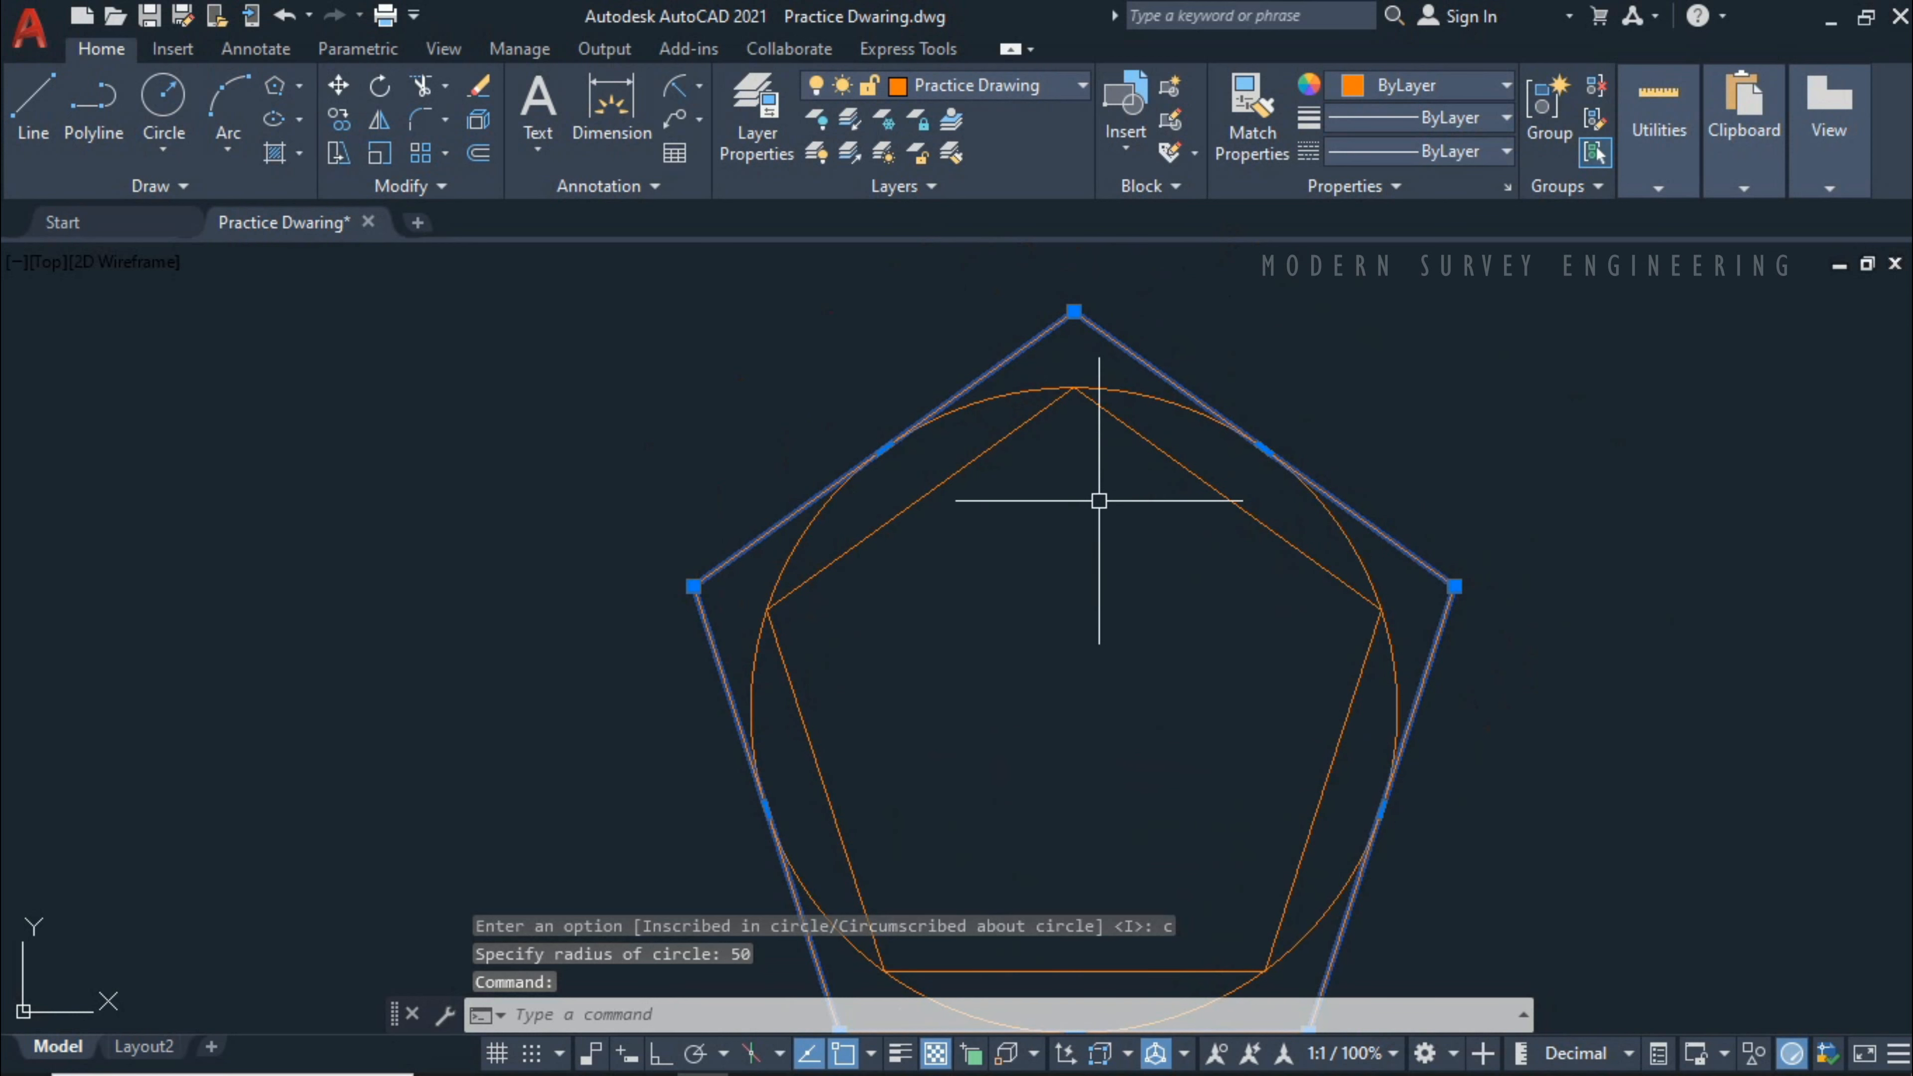
{"action": "key", "text": "Escape"}
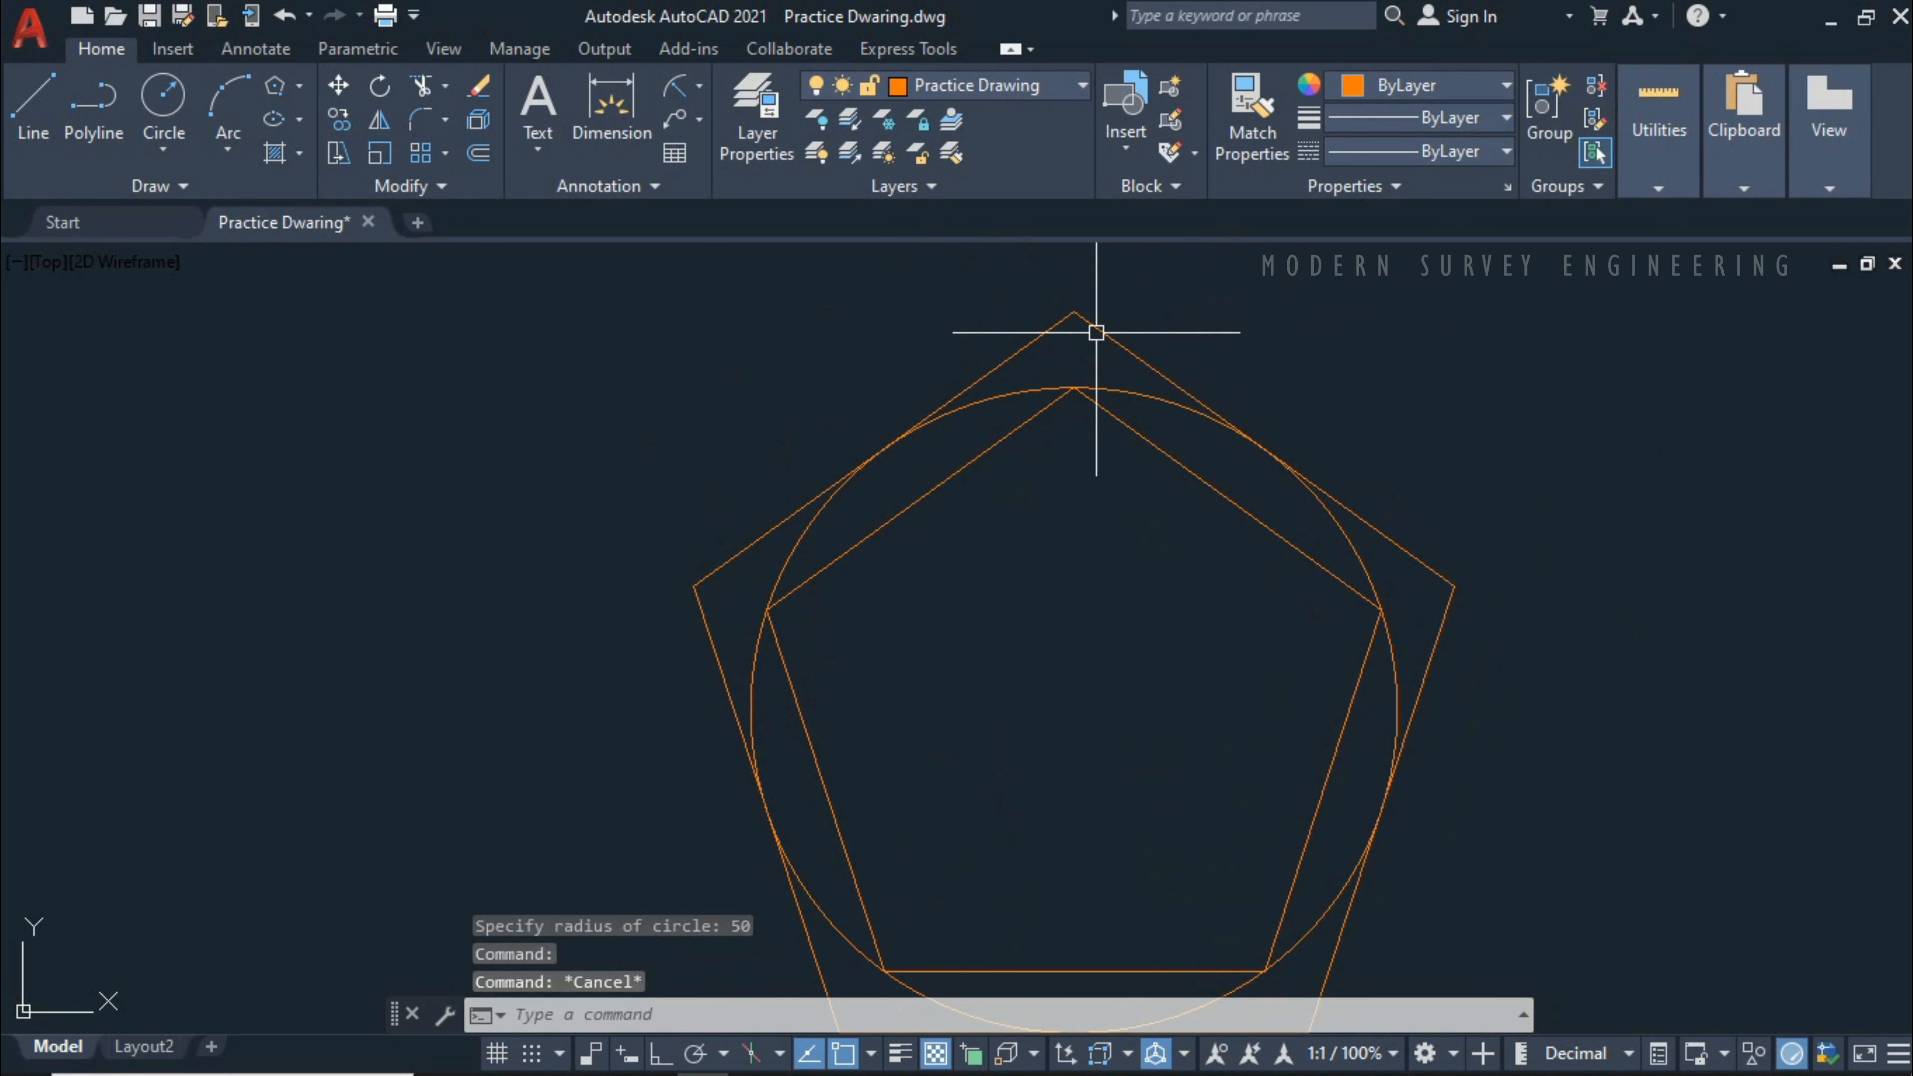
{"action": "middle_click_drag", "start_coordinate": [1154, 542], "coordinate": [1054, 478]}
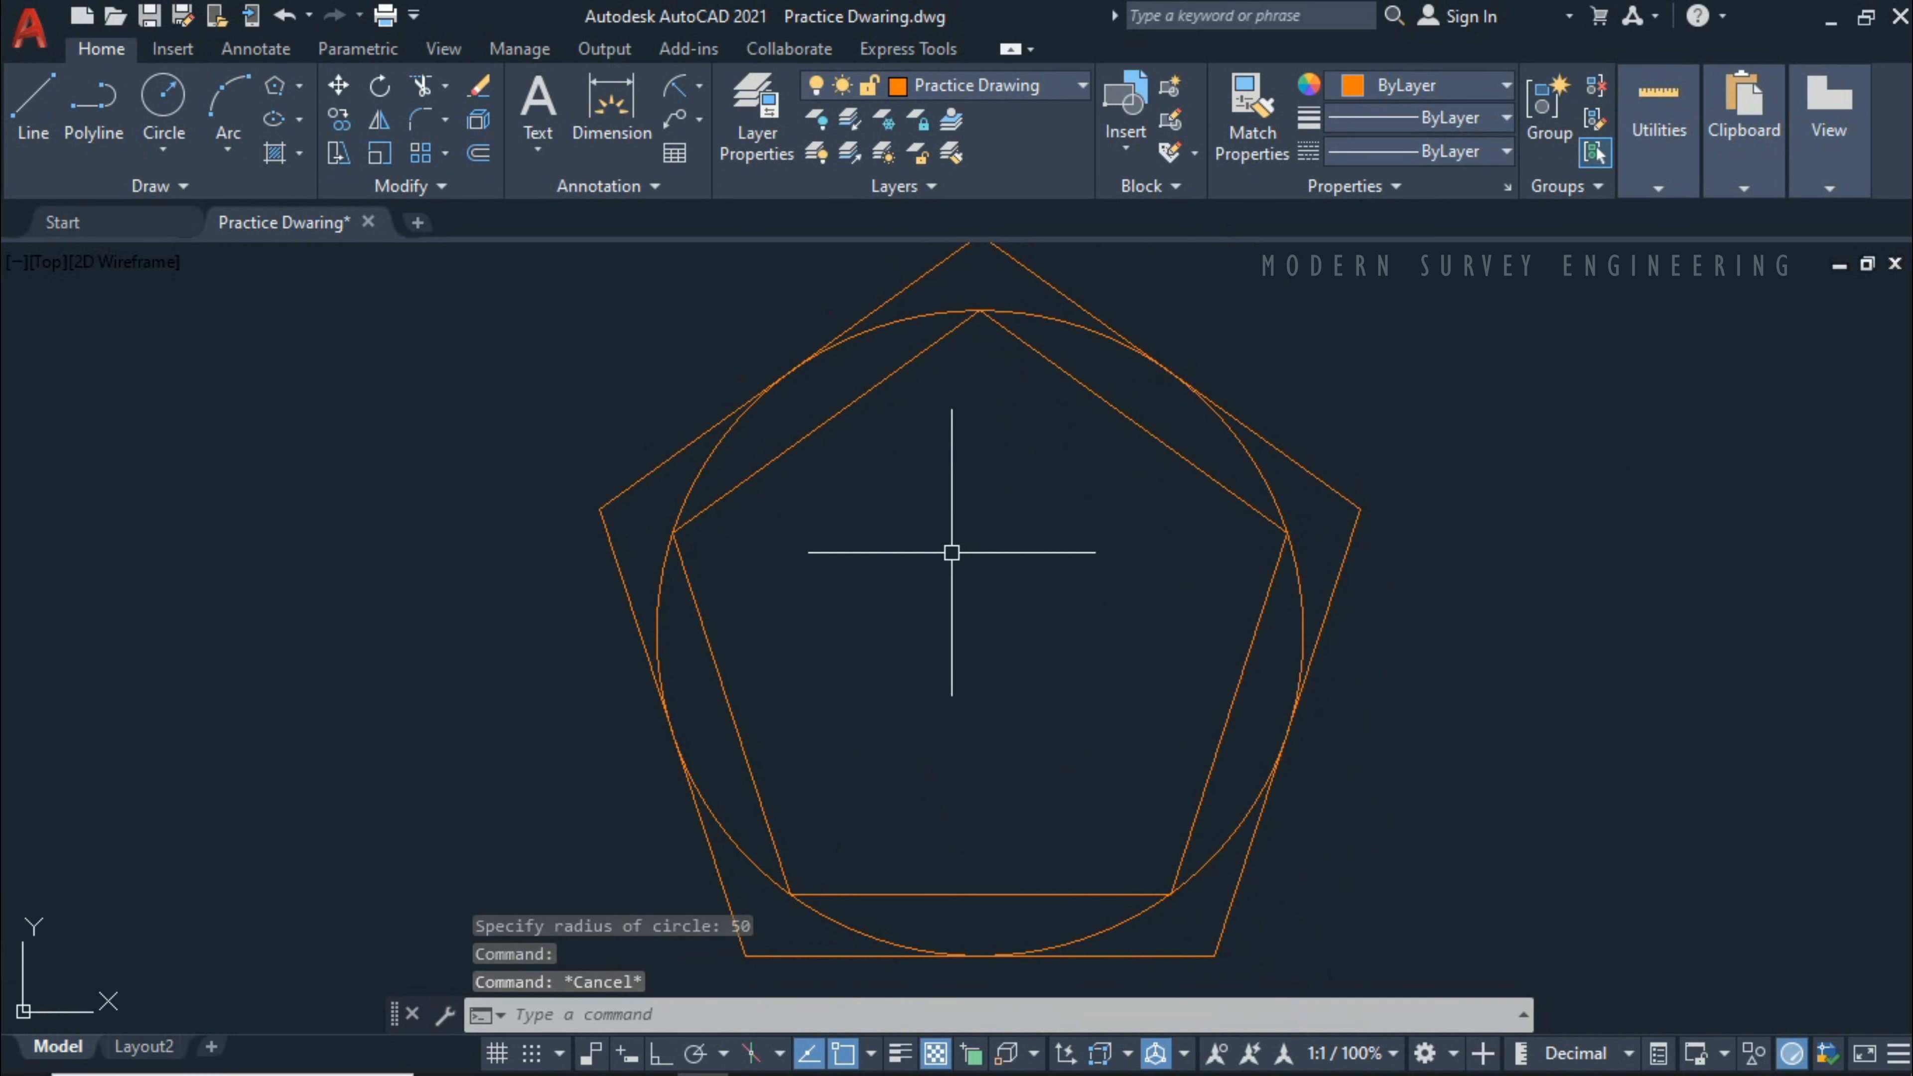
{"action": "scroll", "coordinate": [913, 580], "scroll_direction": "down", "scroll_amount": 2}
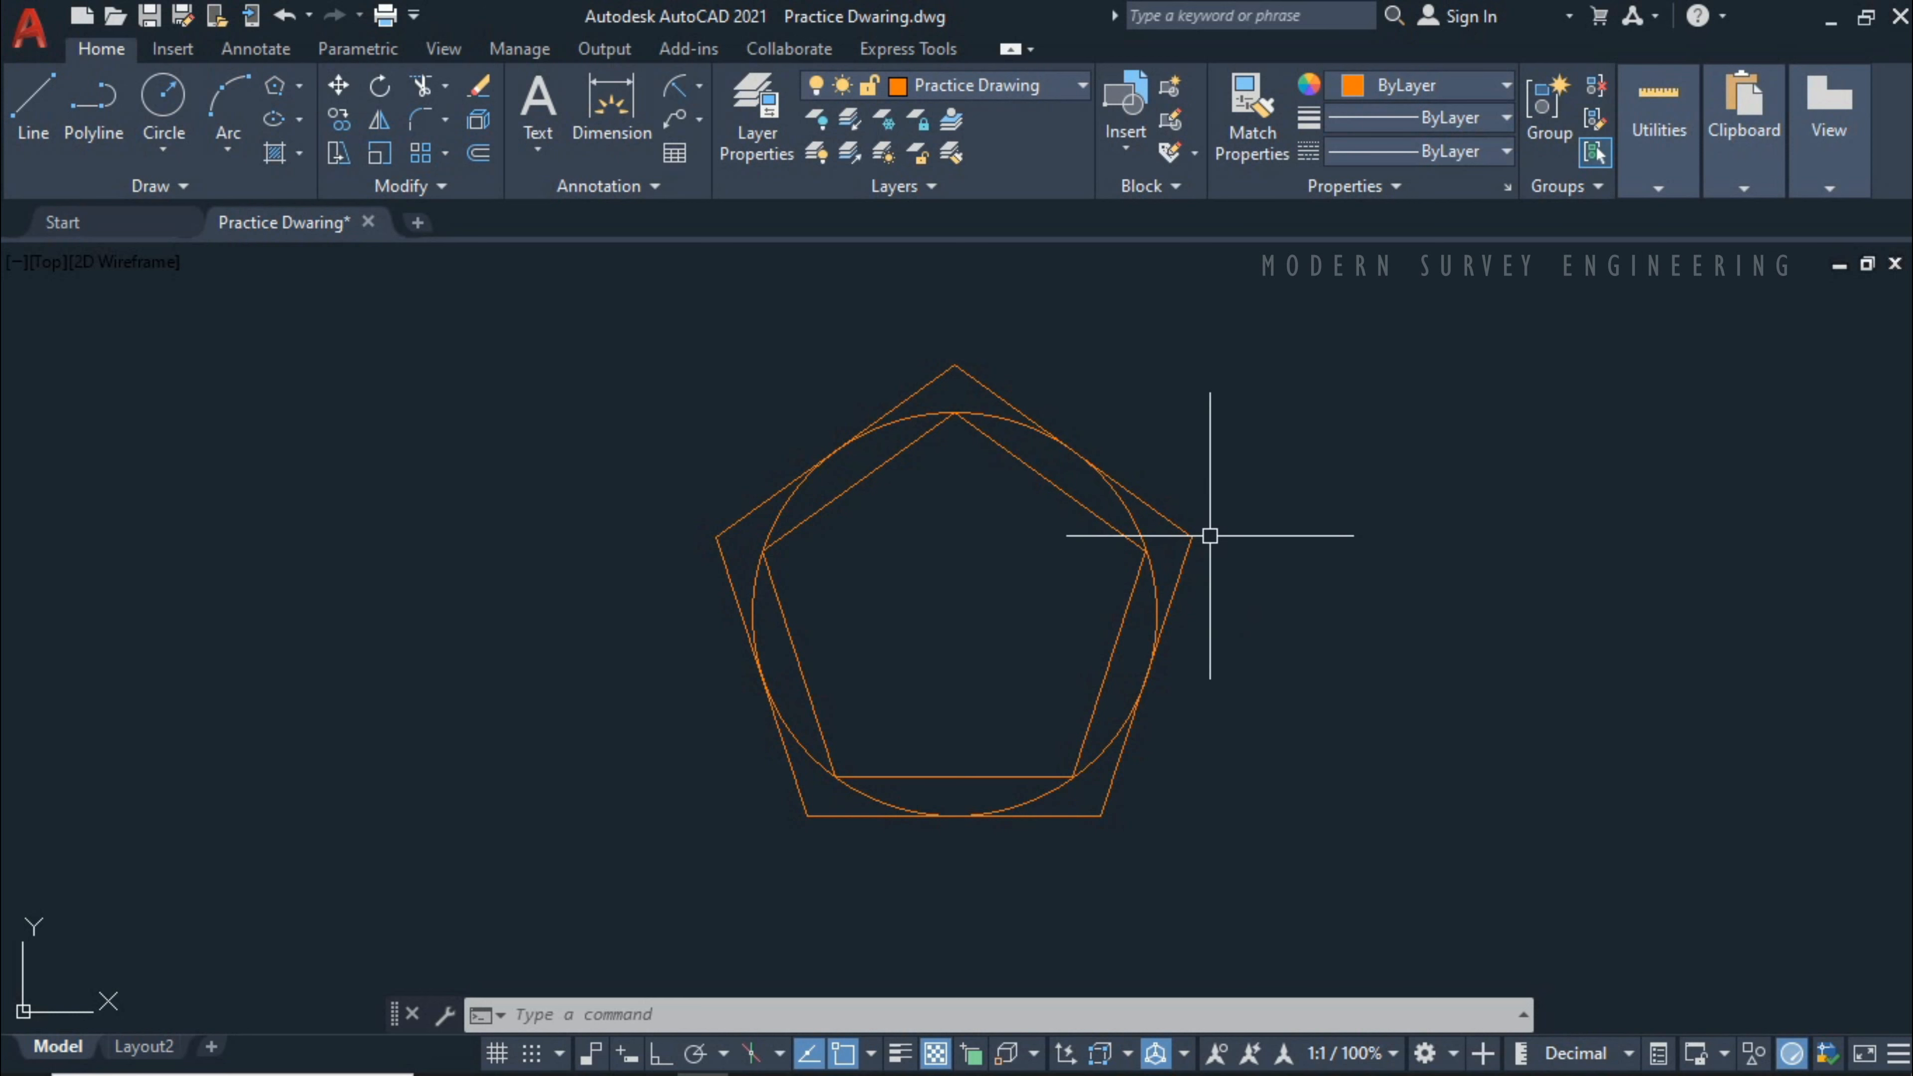
{"action": "left_click", "coordinate": [1211, 496]}
{"action": "left_click", "coordinate": [1169, 534]}
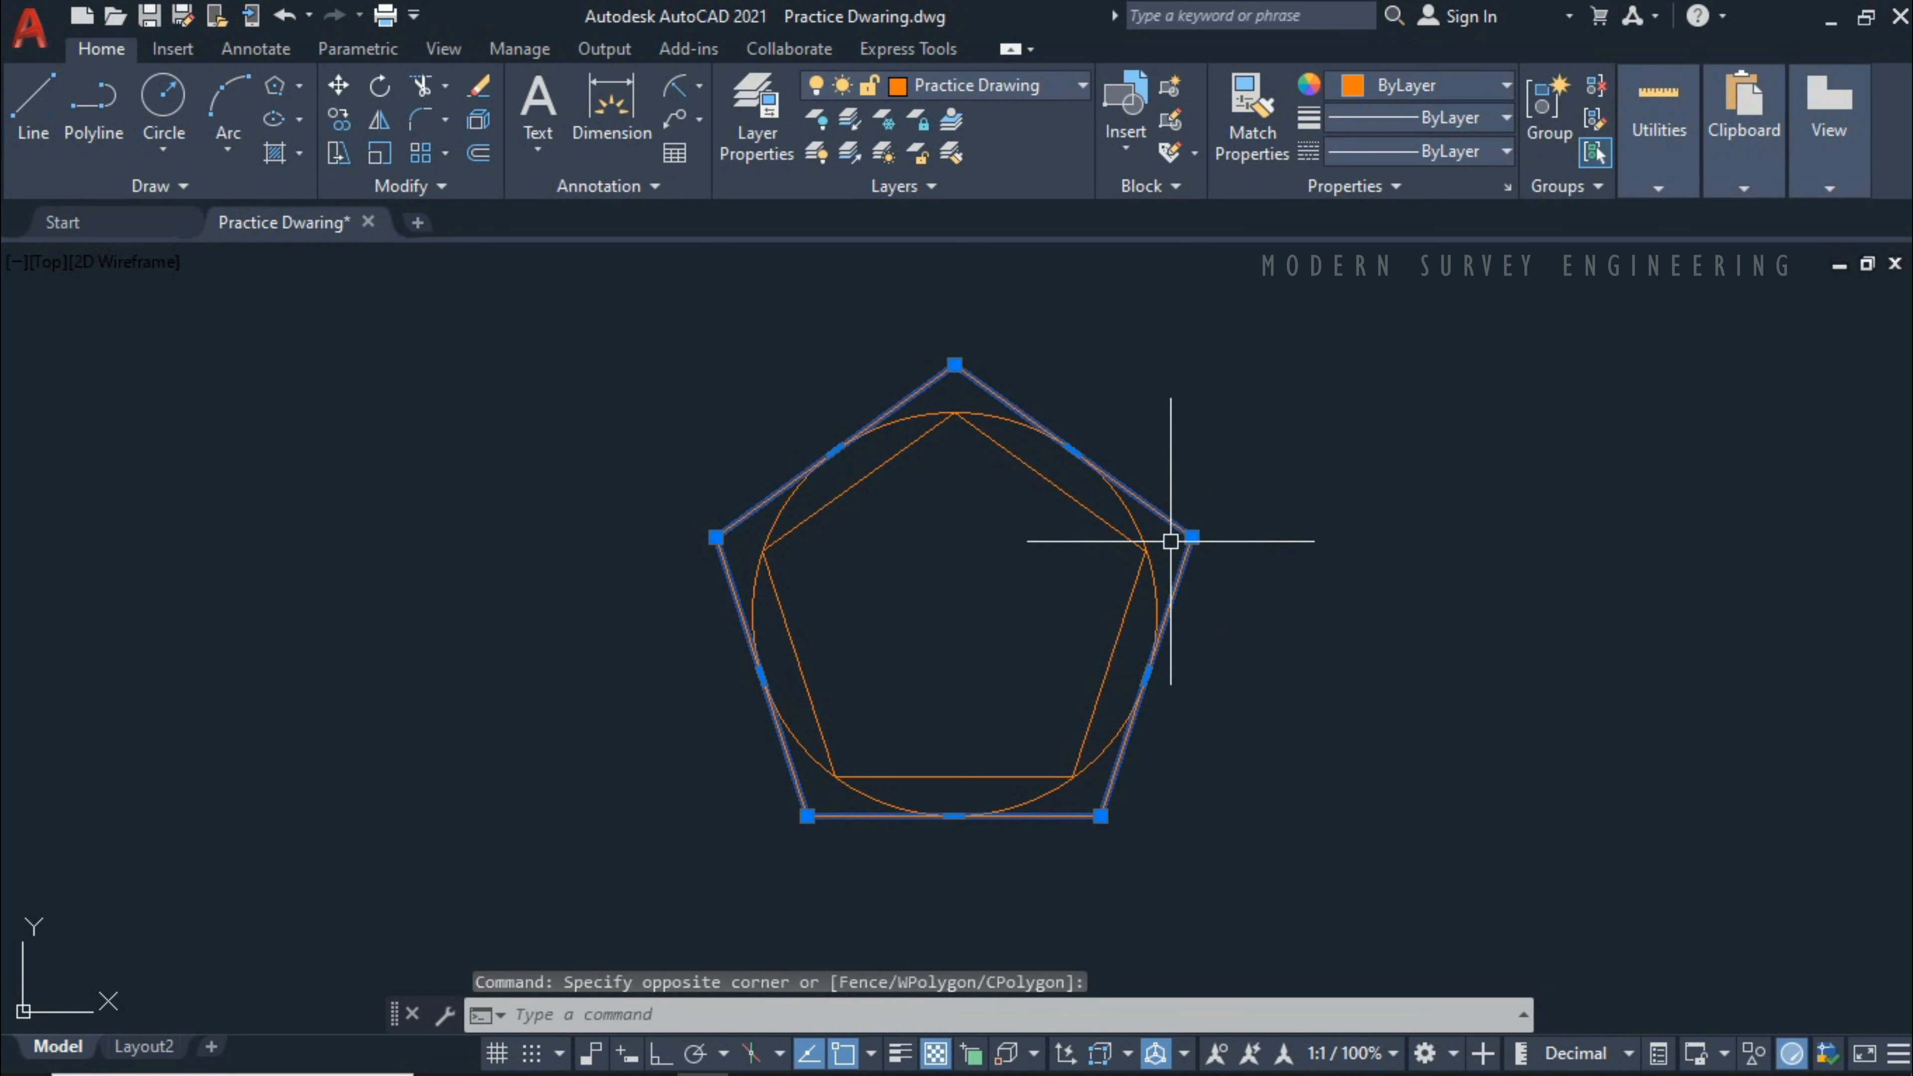
{"action": "key", "text": "Delete"}
{"action": "left_click", "coordinate": [1041, 428]}
{"action": "left_click", "coordinate": [1008, 500]}
{"action": "key", "text": "Delete"}
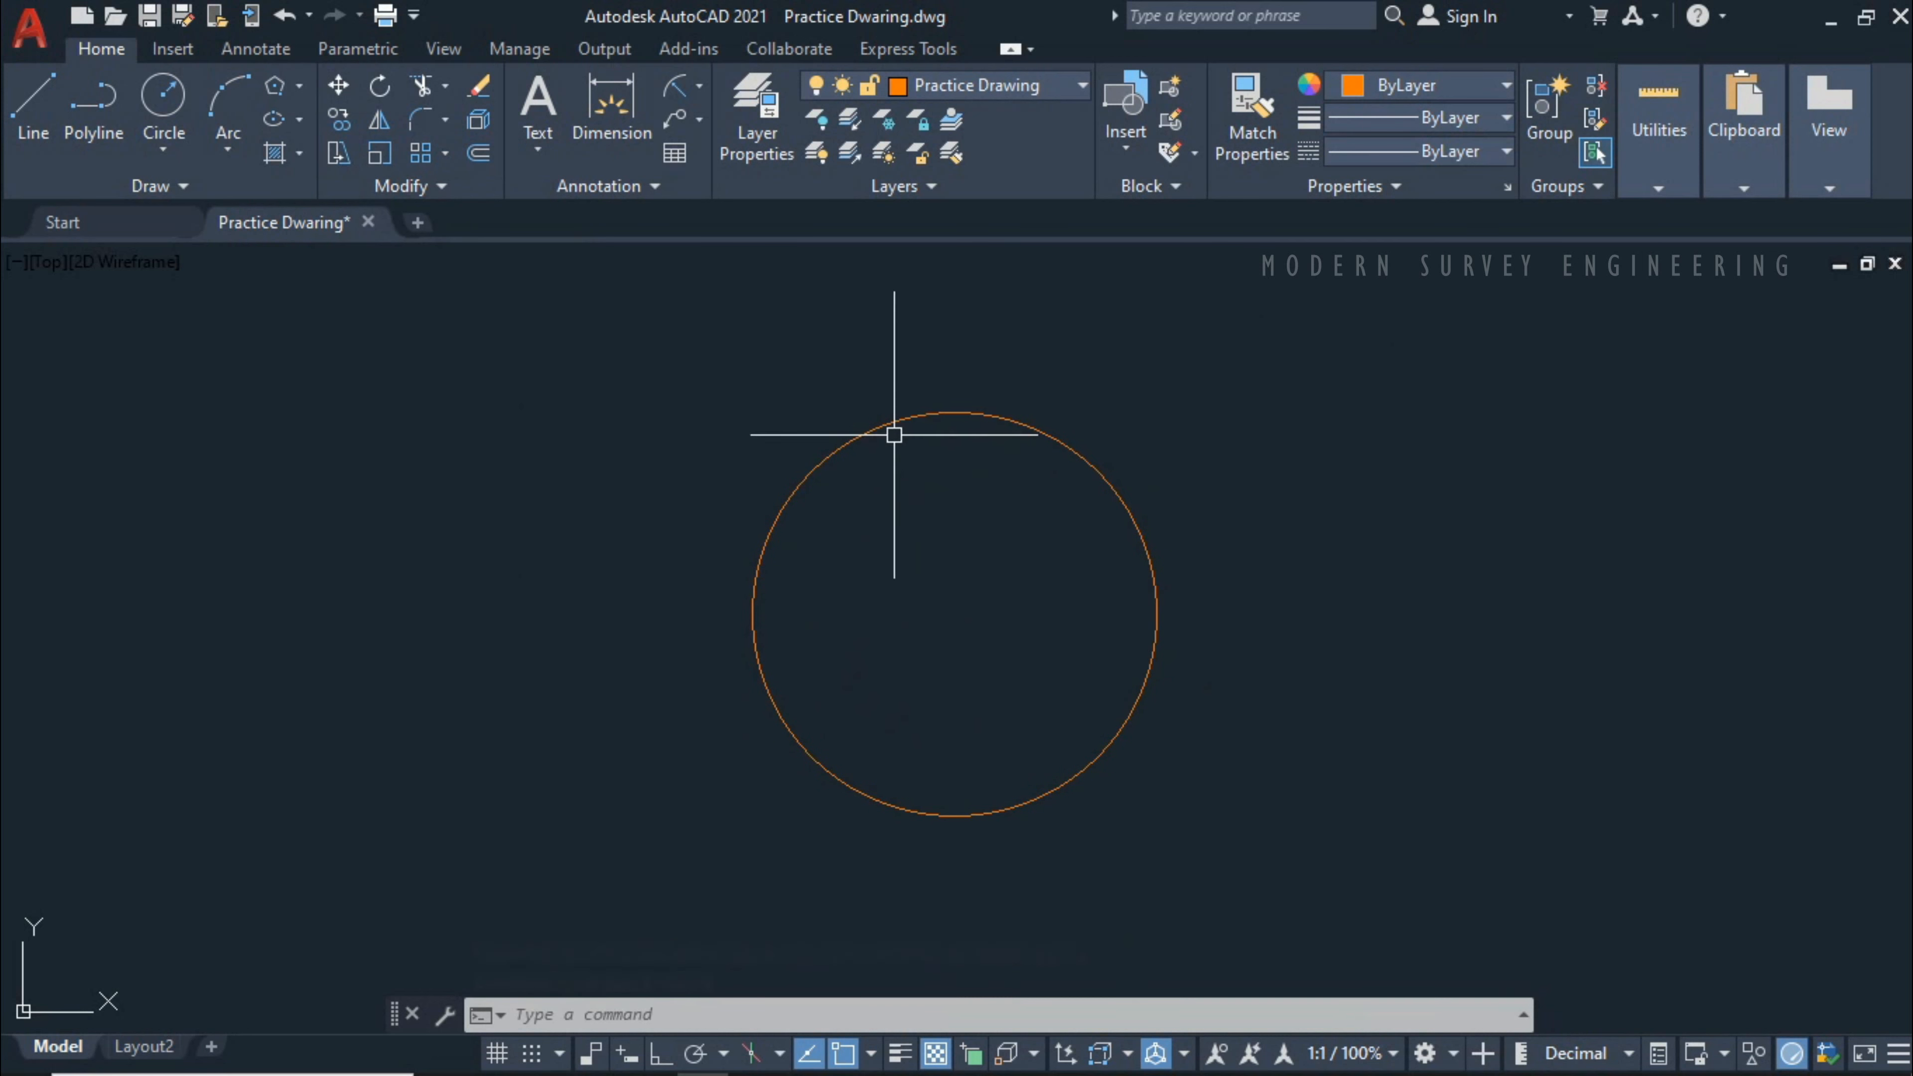
Step: Draw a 3-sided polygon centred on the circle's centre, using the Inscribed in circle option with a radius of 50
{"action": "middle_click_drag", "start_coordinate": [922, 546], "coordinate": [940, 591]}
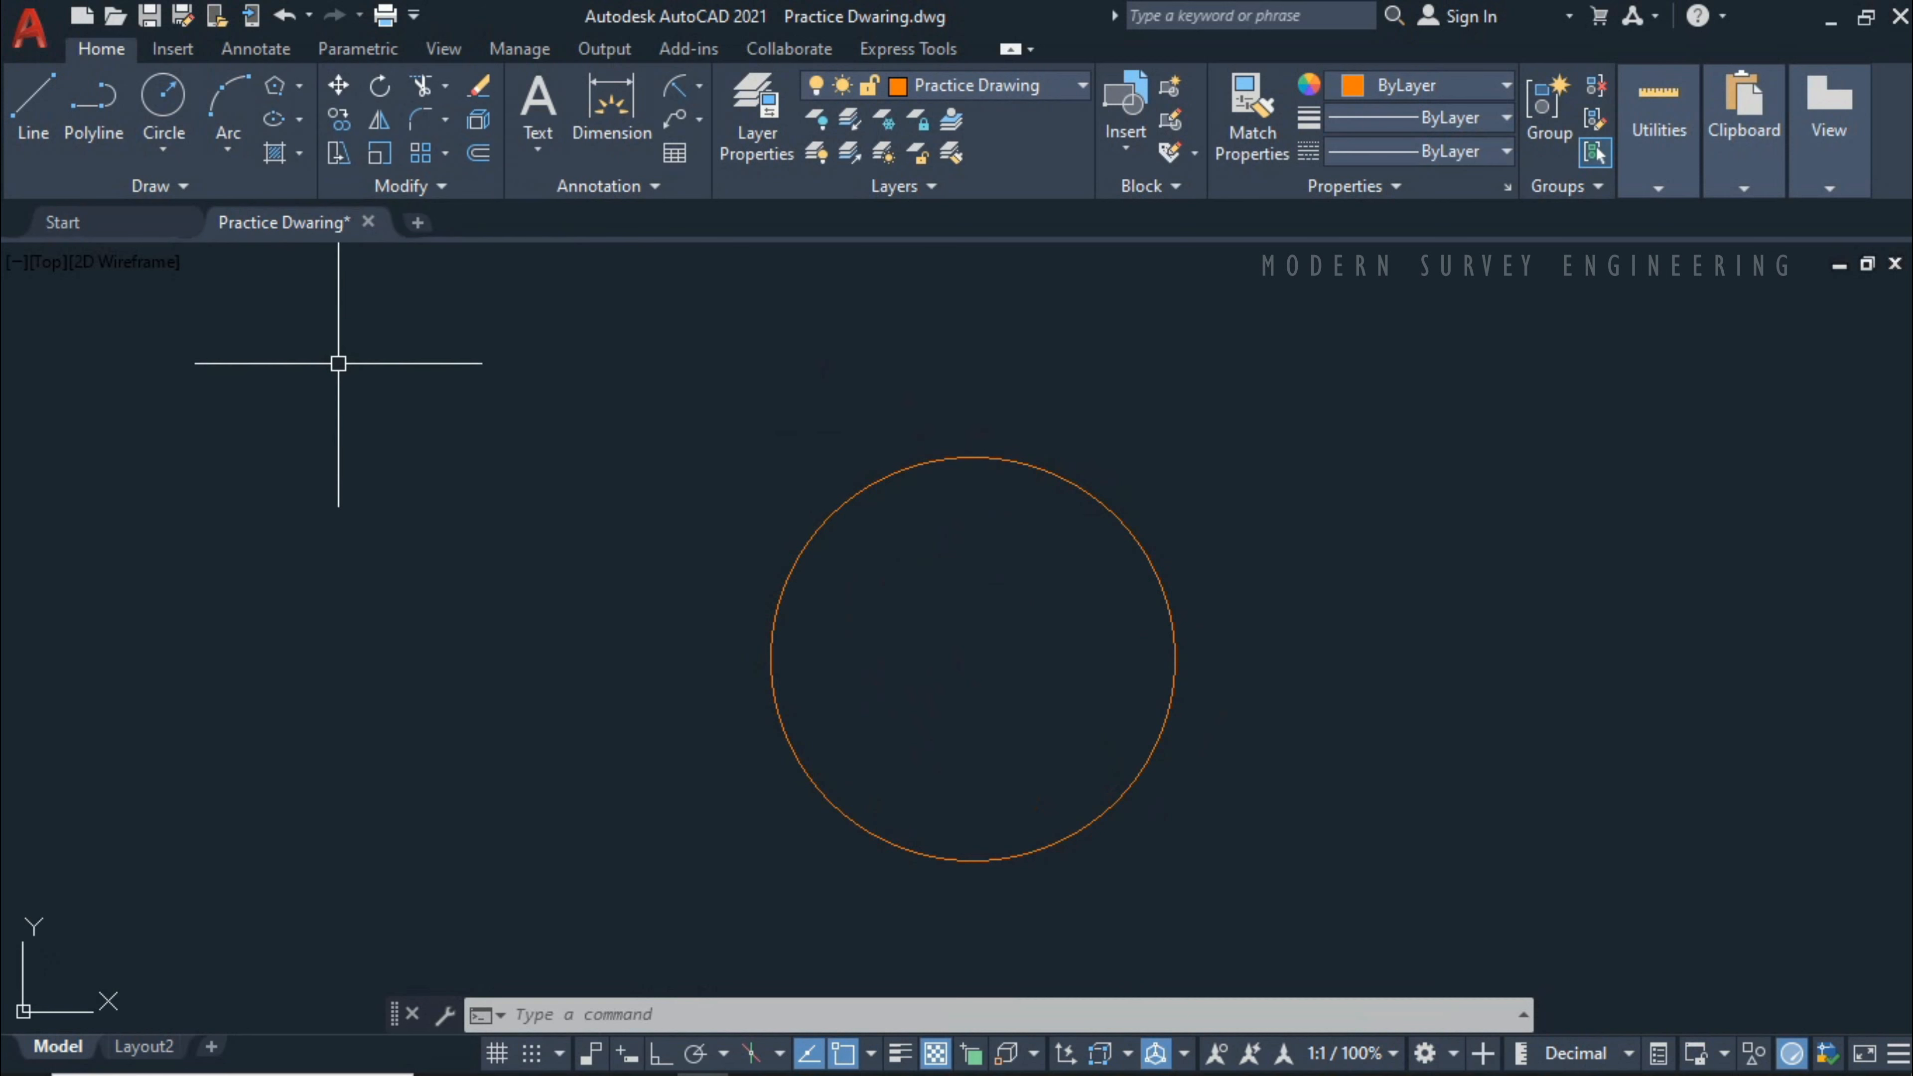
{"action": "left_click", "coordinate": [274, 87]}
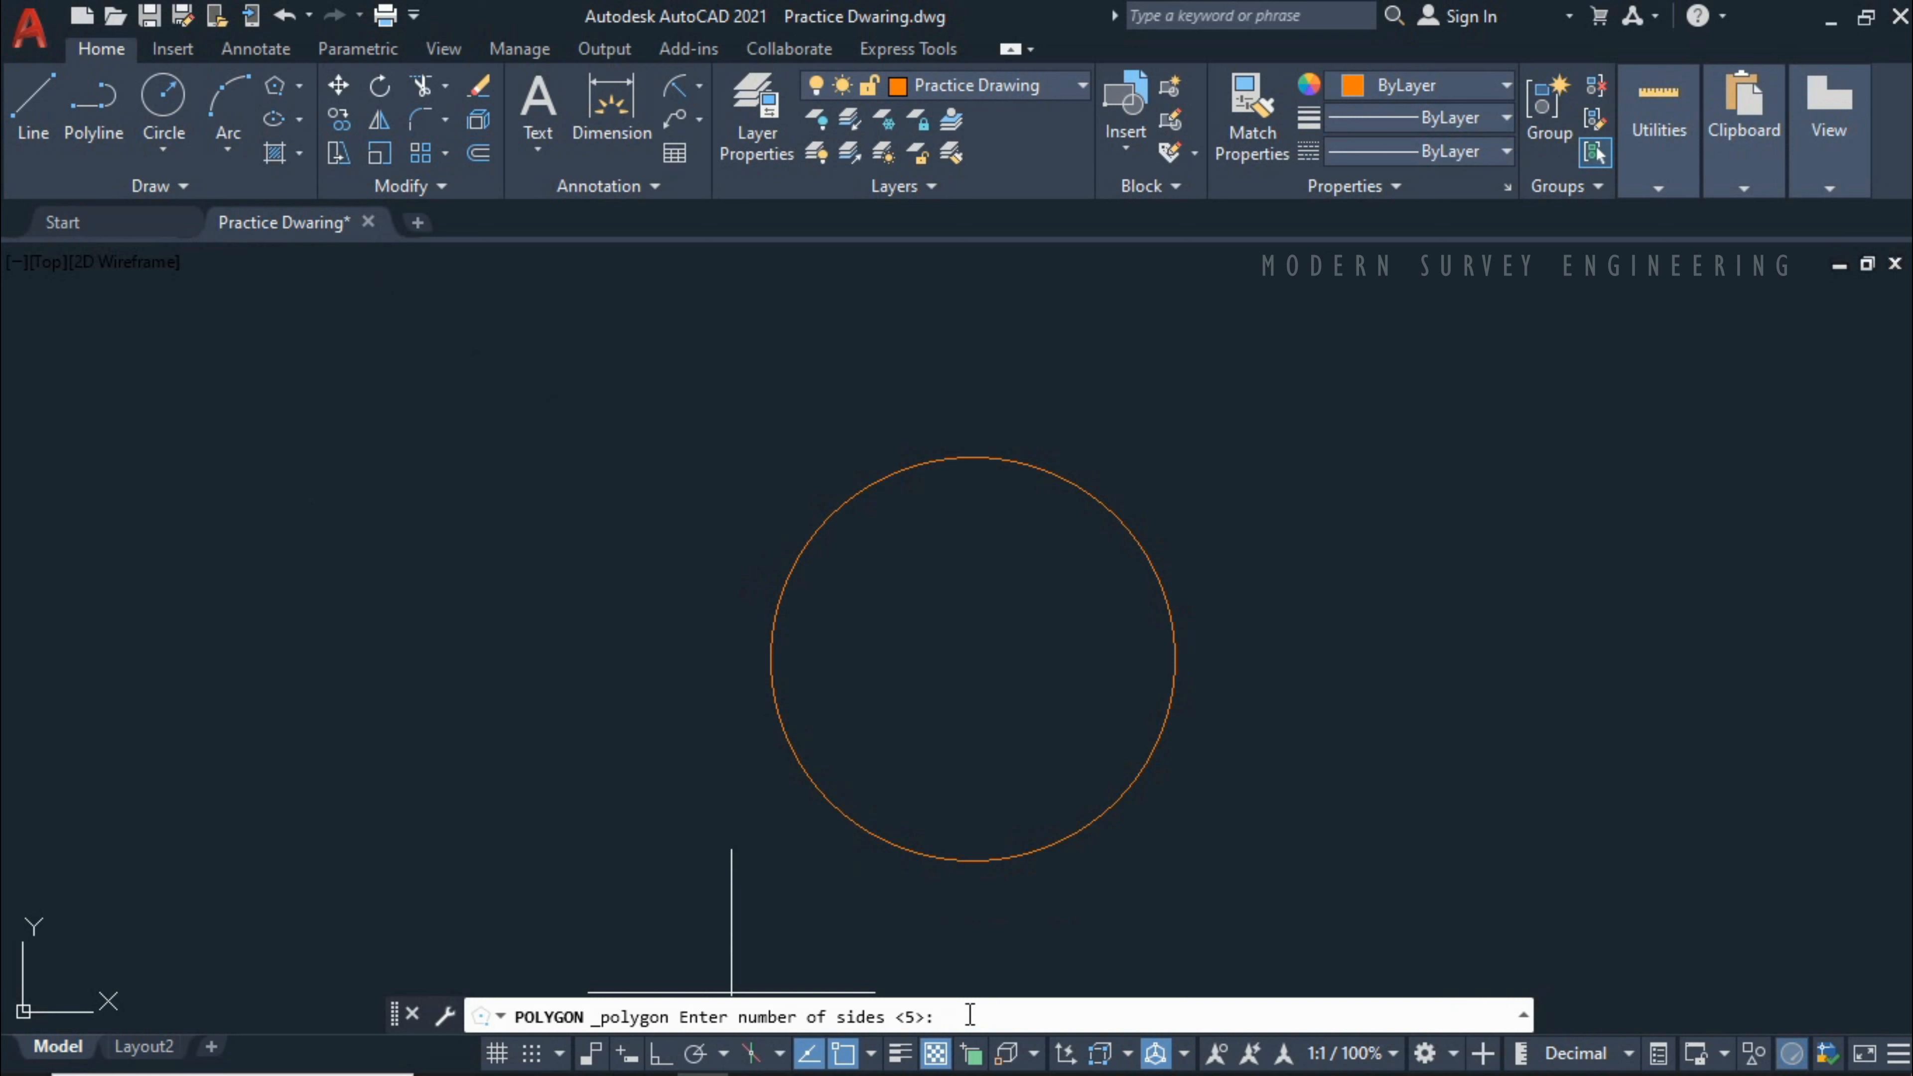
{"action": "type", "text": "3"}
{"action": "key", "text": "Return"}
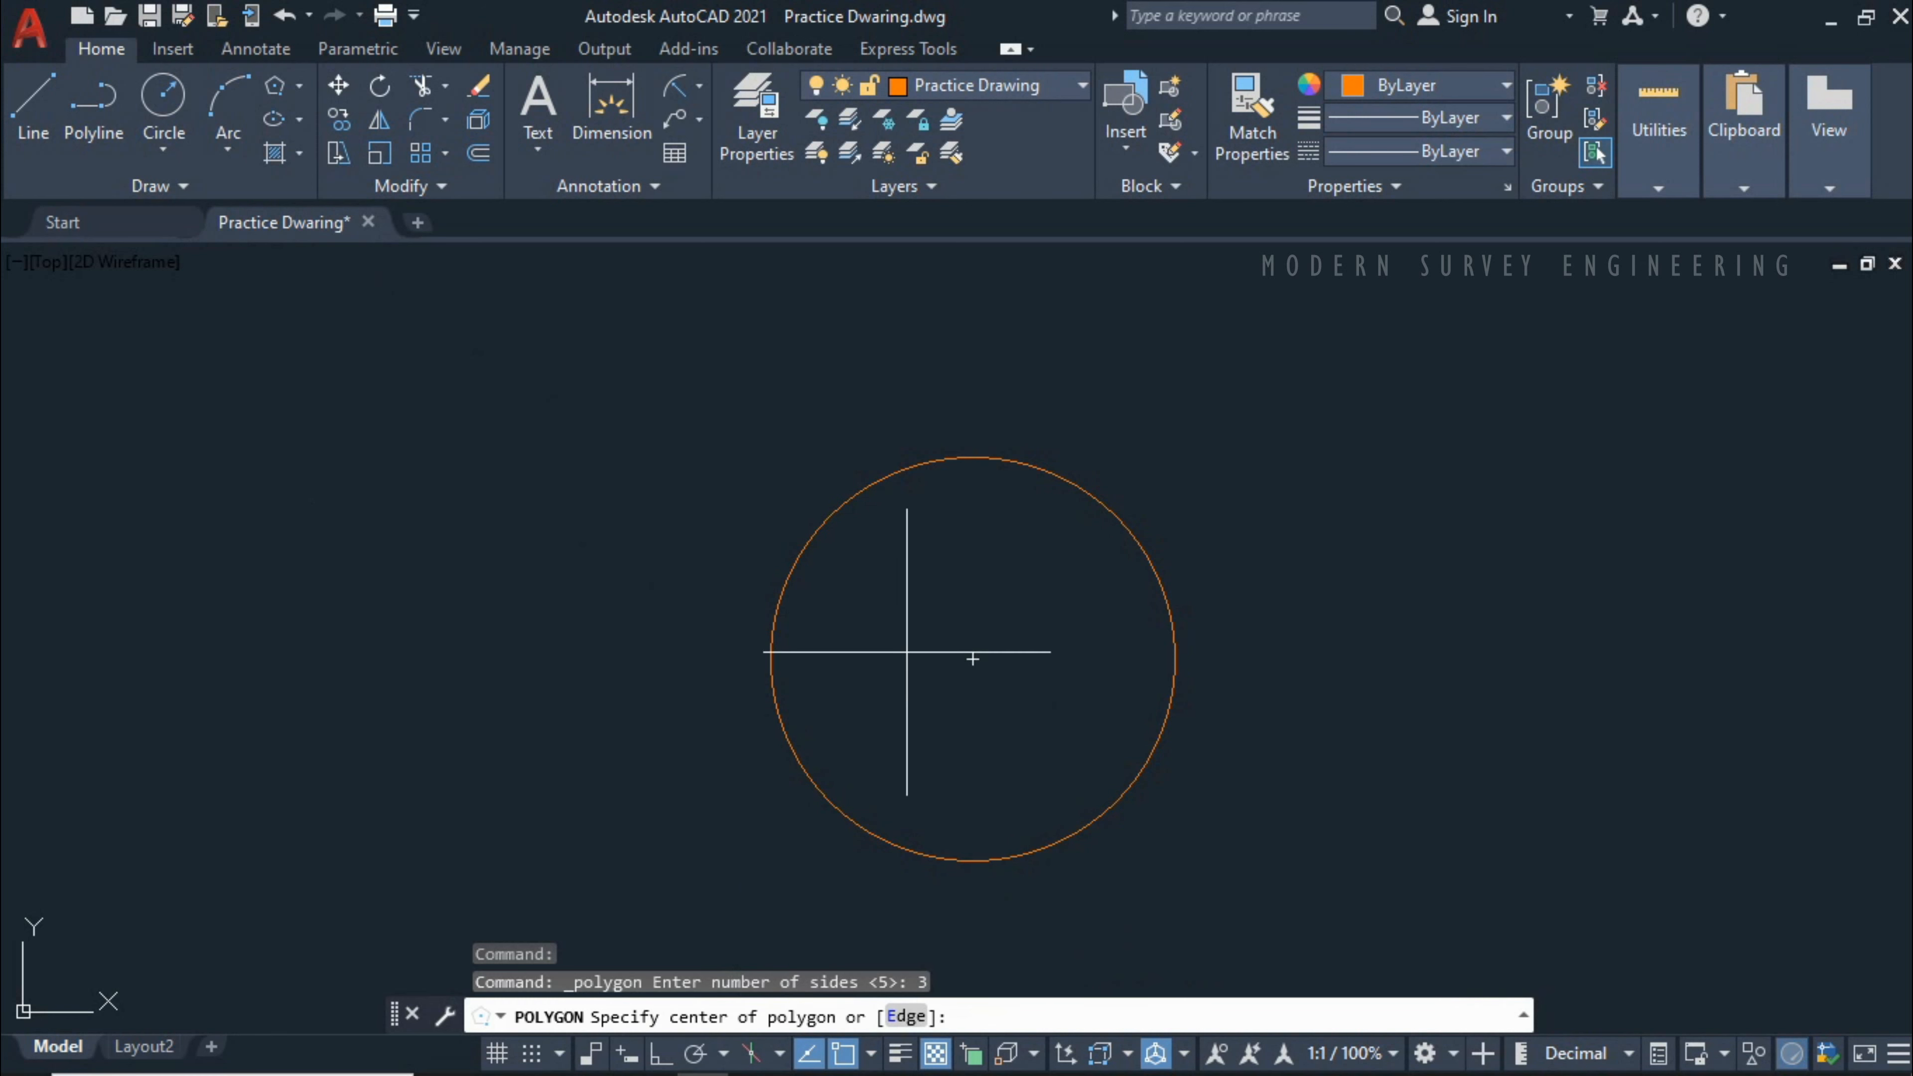
{"action": "scroll", "coordinate": [935, 673], "scroll_direction": "down", "scroll_amount": 2}
{"action": "scroll", "coordinate": [934, 652], "scroll_direction": "up", "scroll_amount": 2}
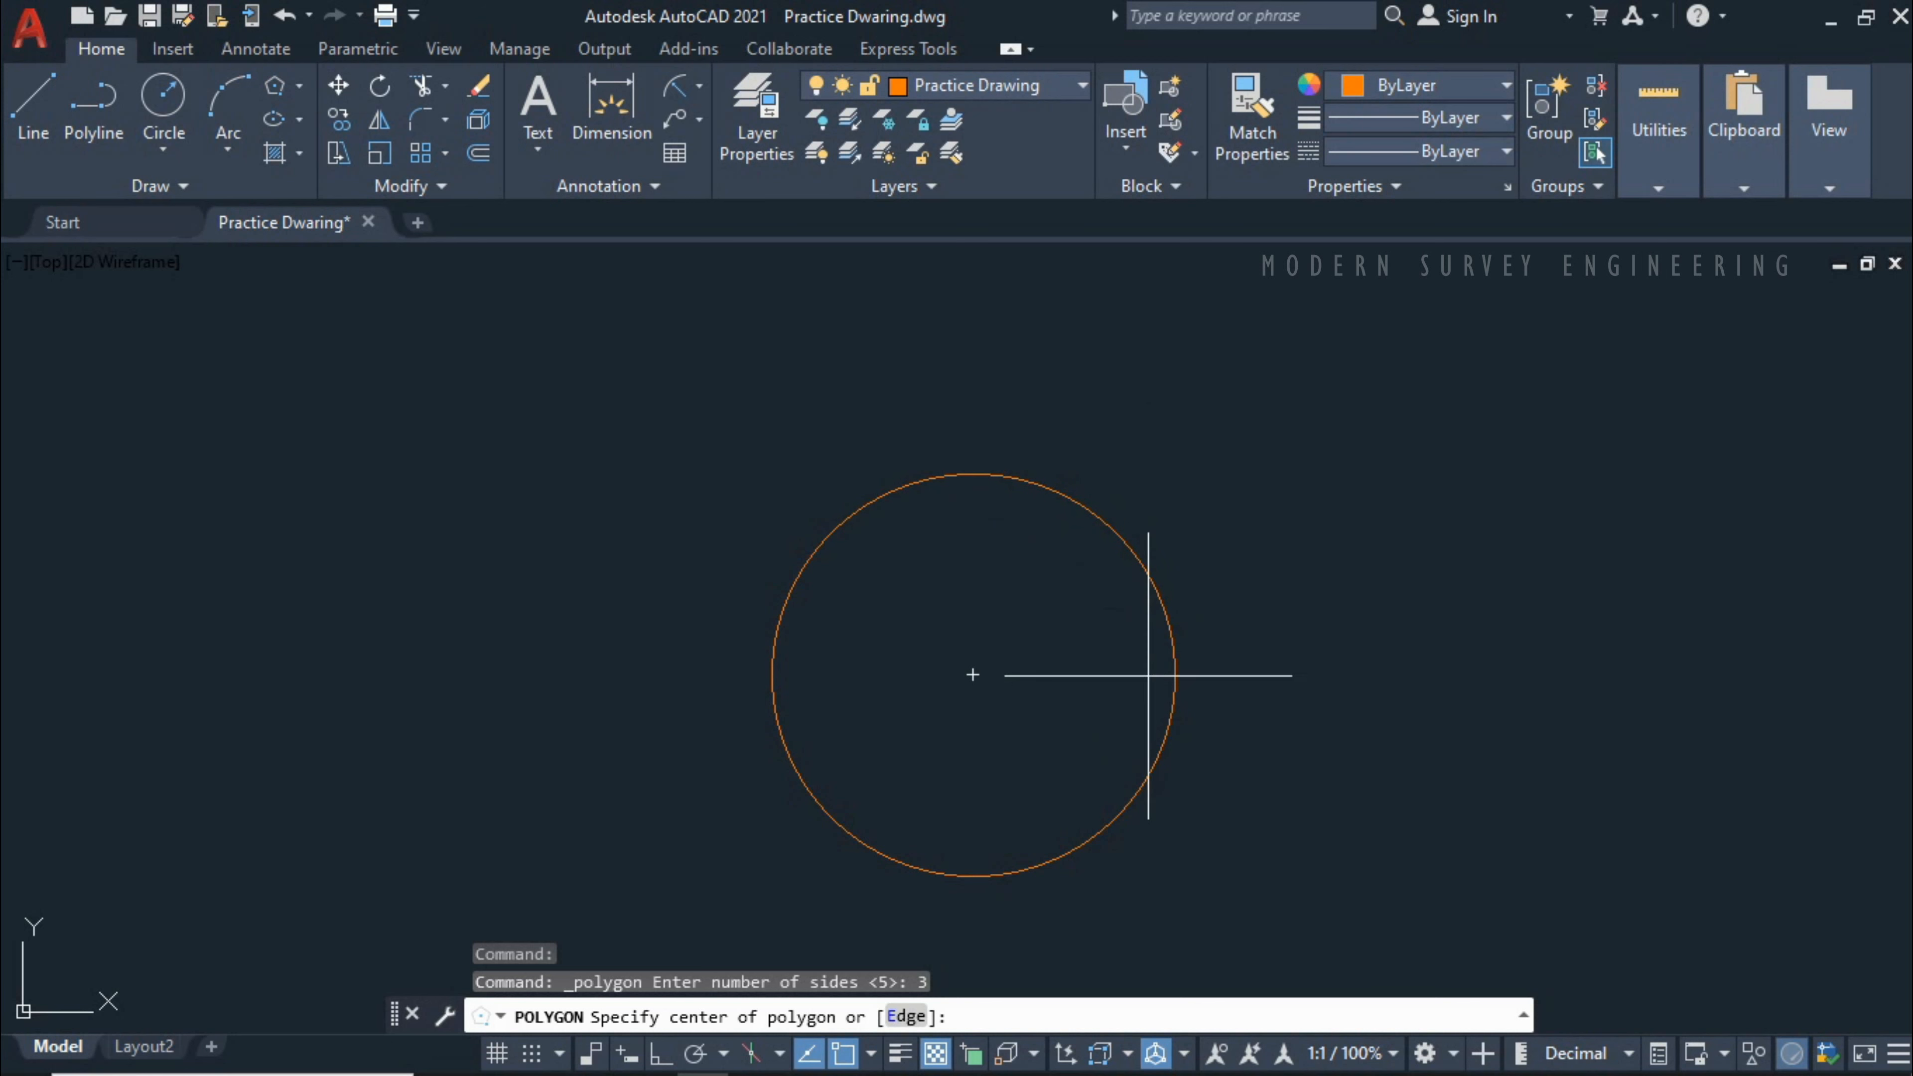
{"action": "left_click", "coordinate": [973, 675]}
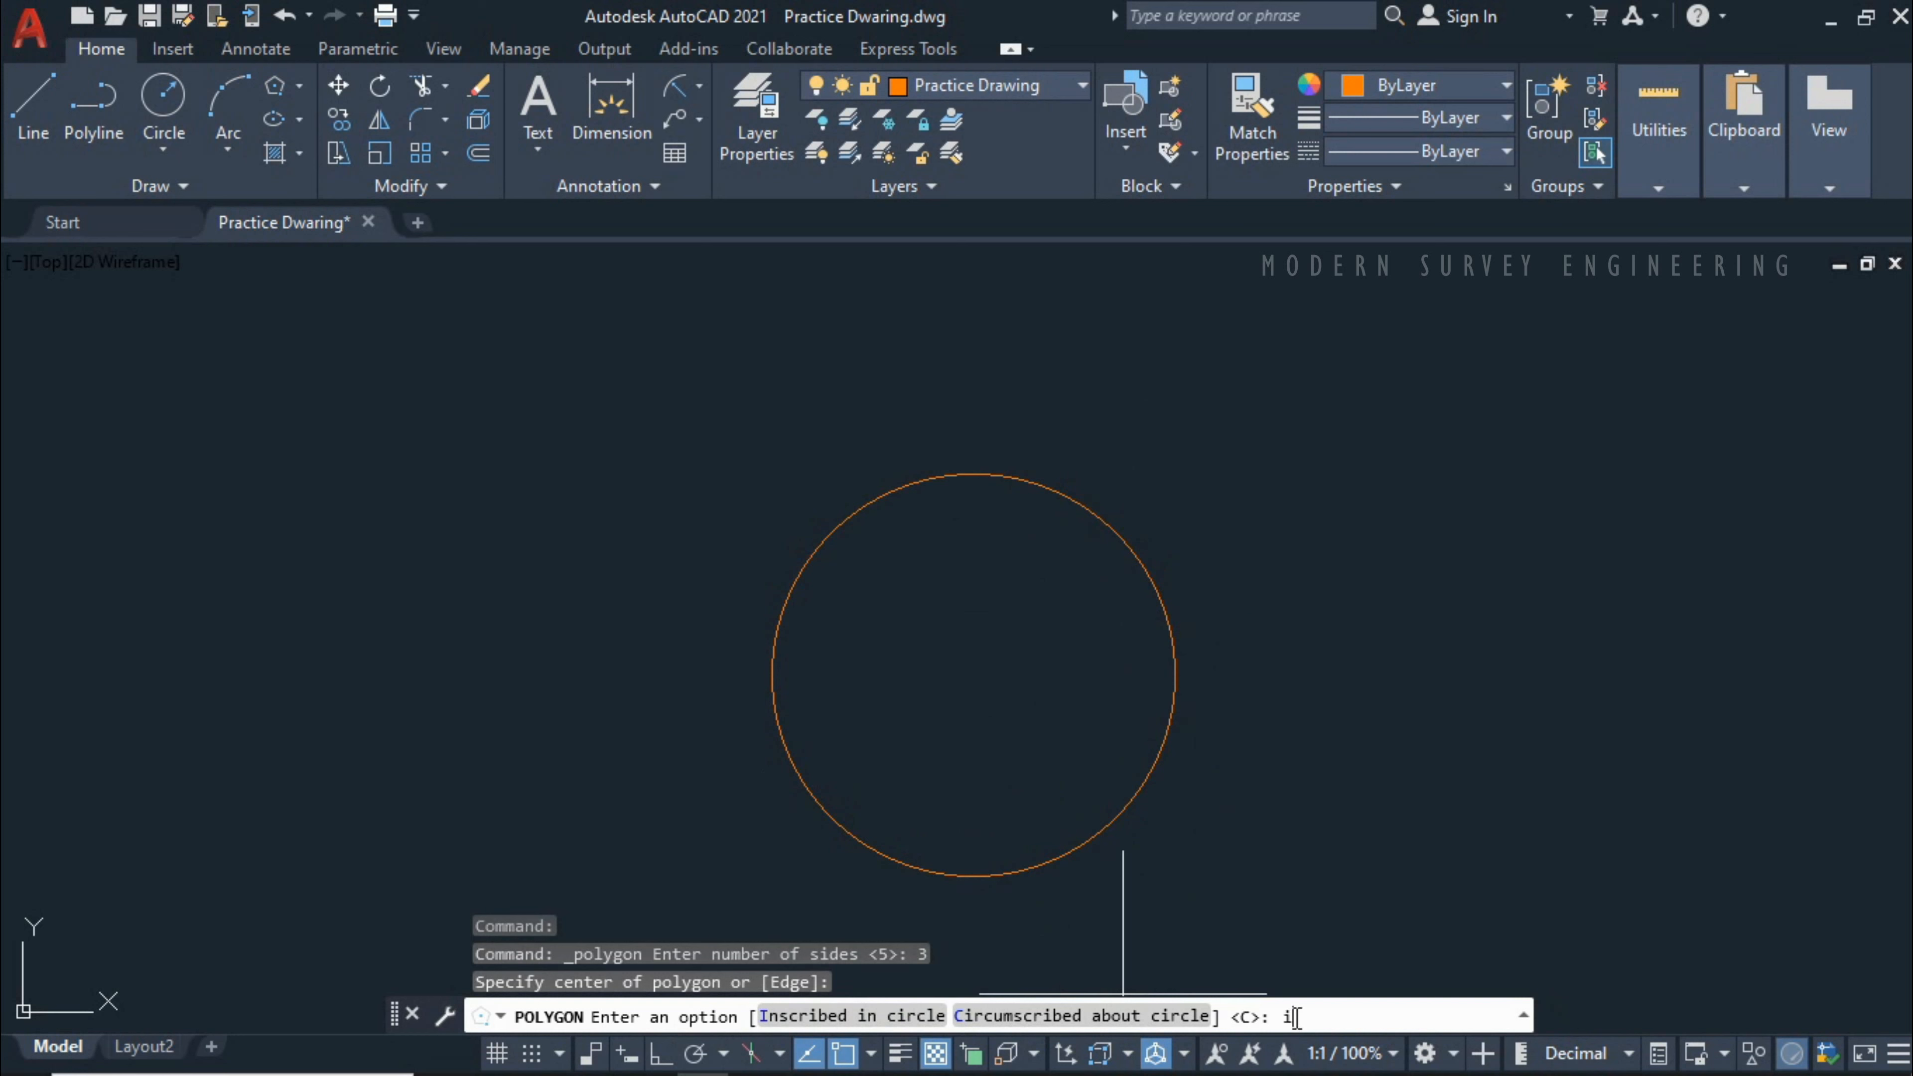
{"action": "key", "text": "Return"}
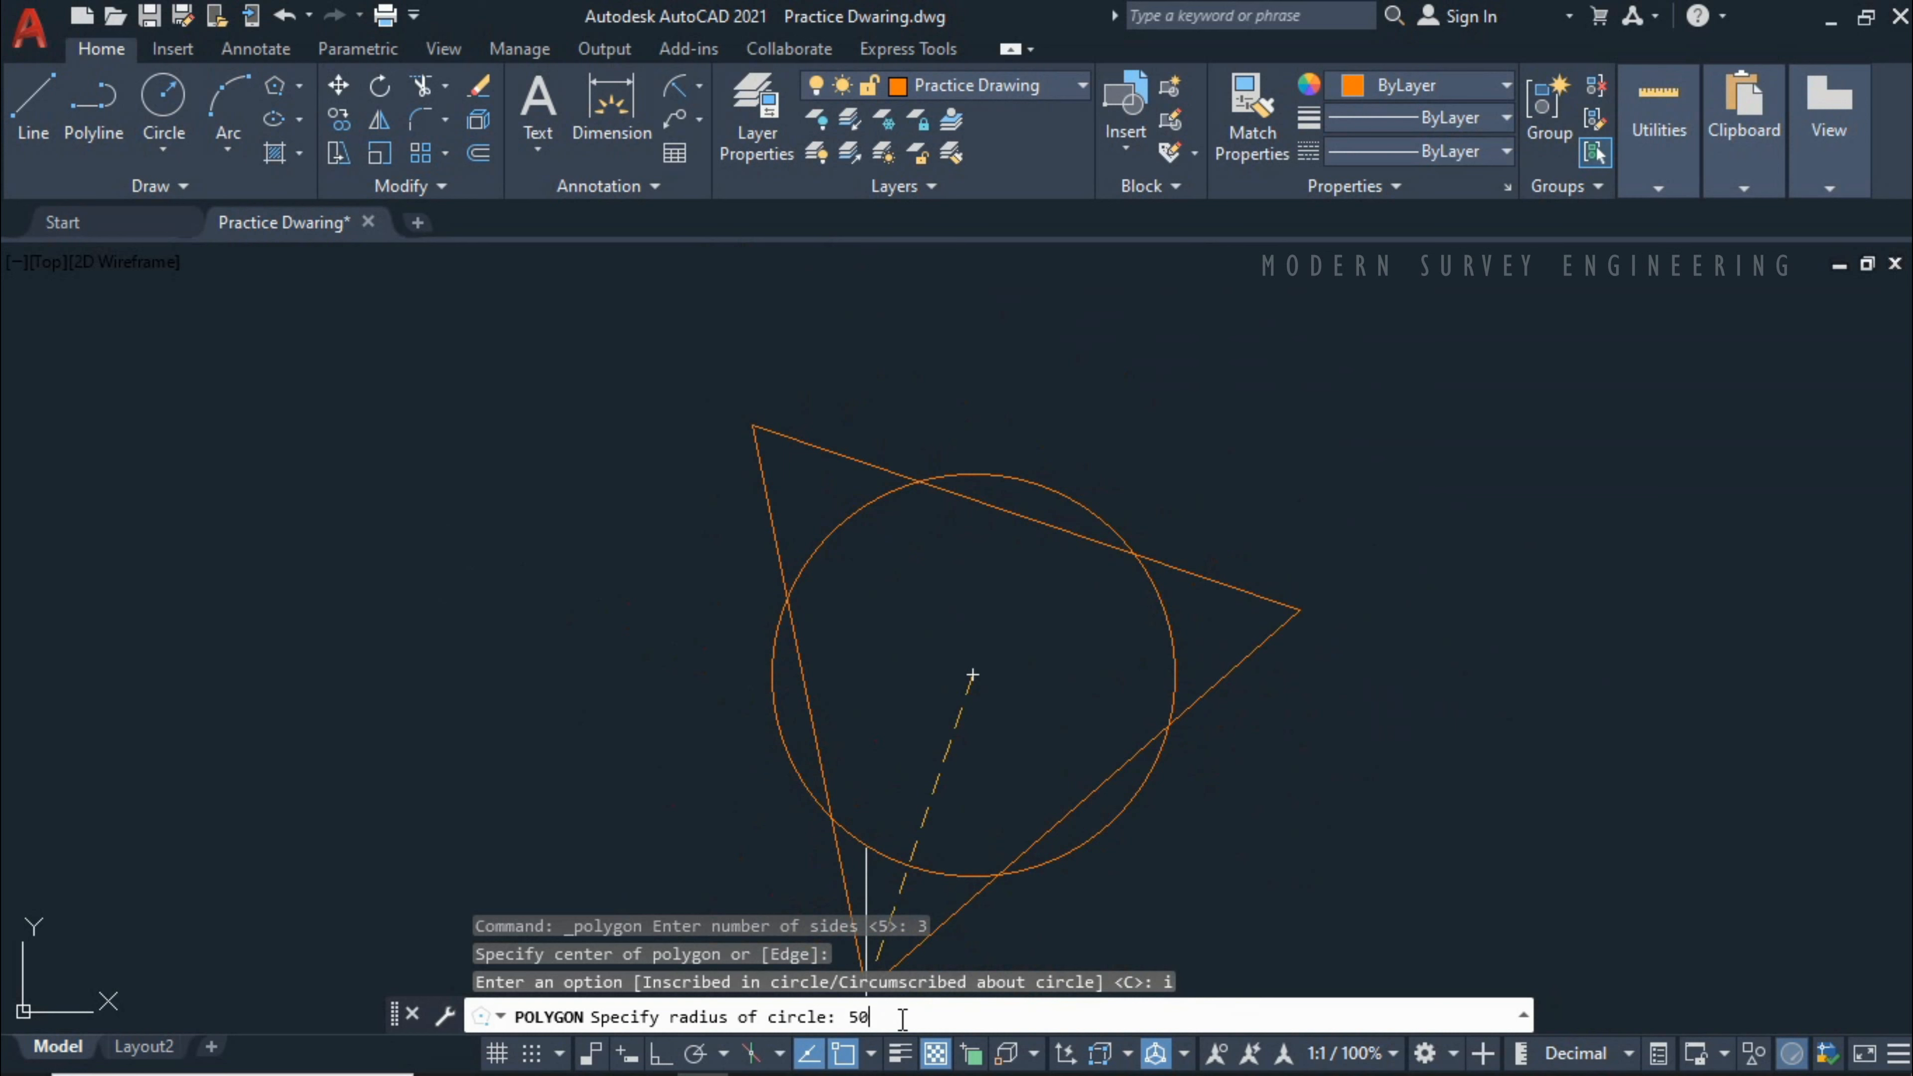
{"action": "key", "text": "Return"}
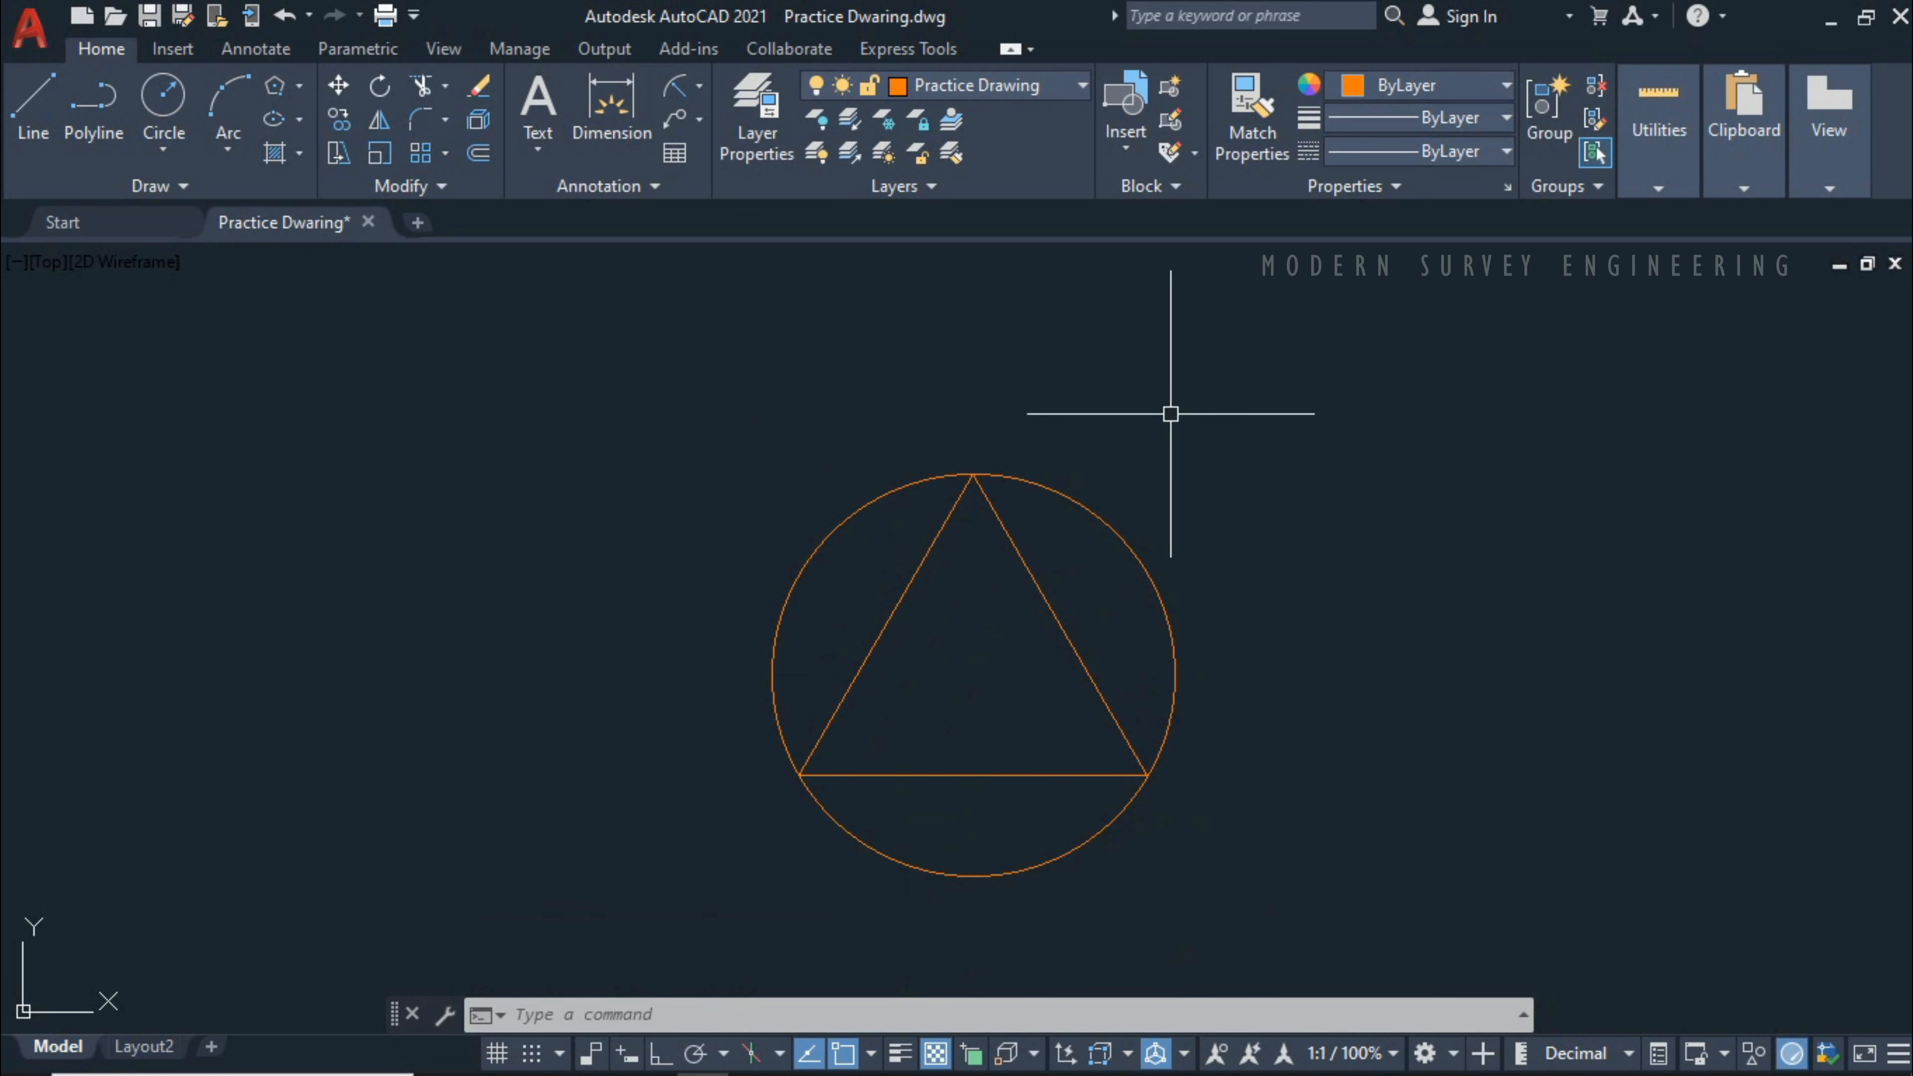
Step: Draw a second 3-sided polygon from the same centre, using the Circumscribed about circle option with a radius of 50
{"action": "type", "text": "pol"}
{"action": "key", "text": "Return"}
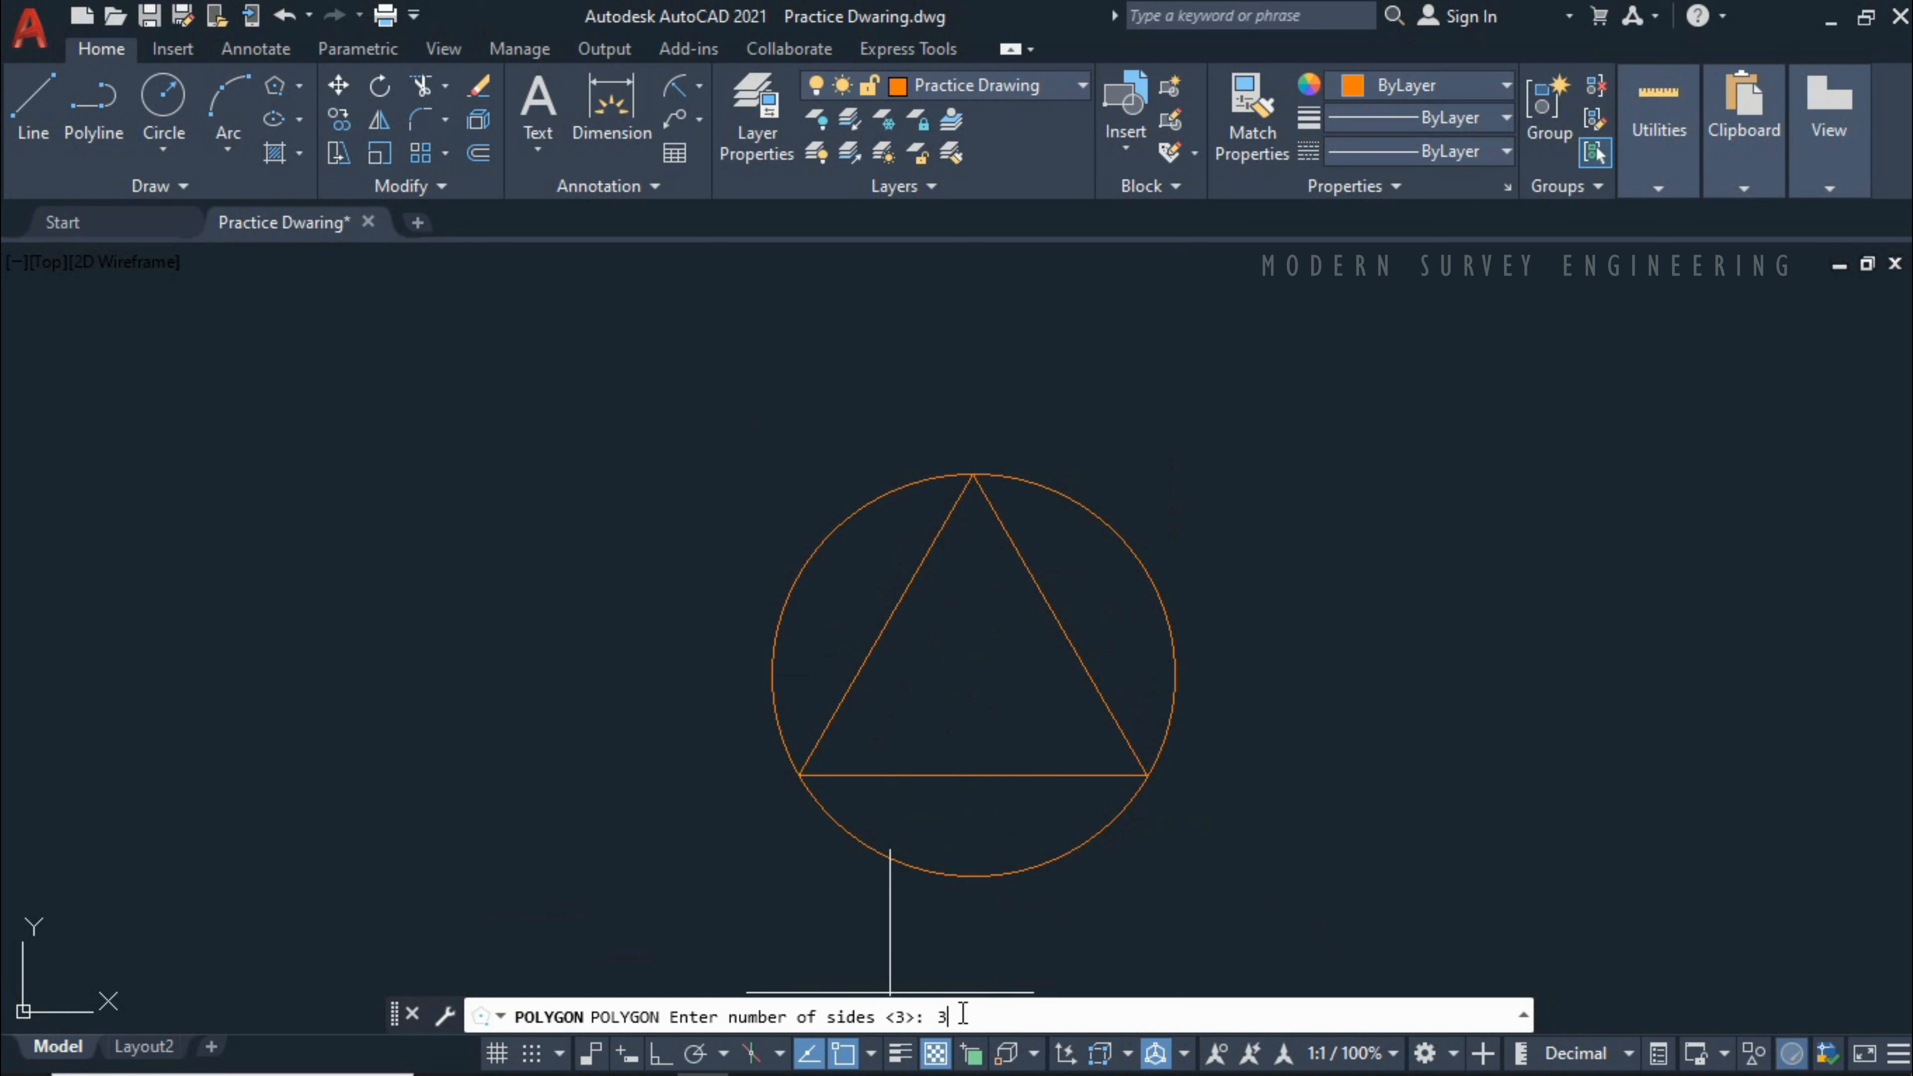
{"action": "key", "text": "Return"}
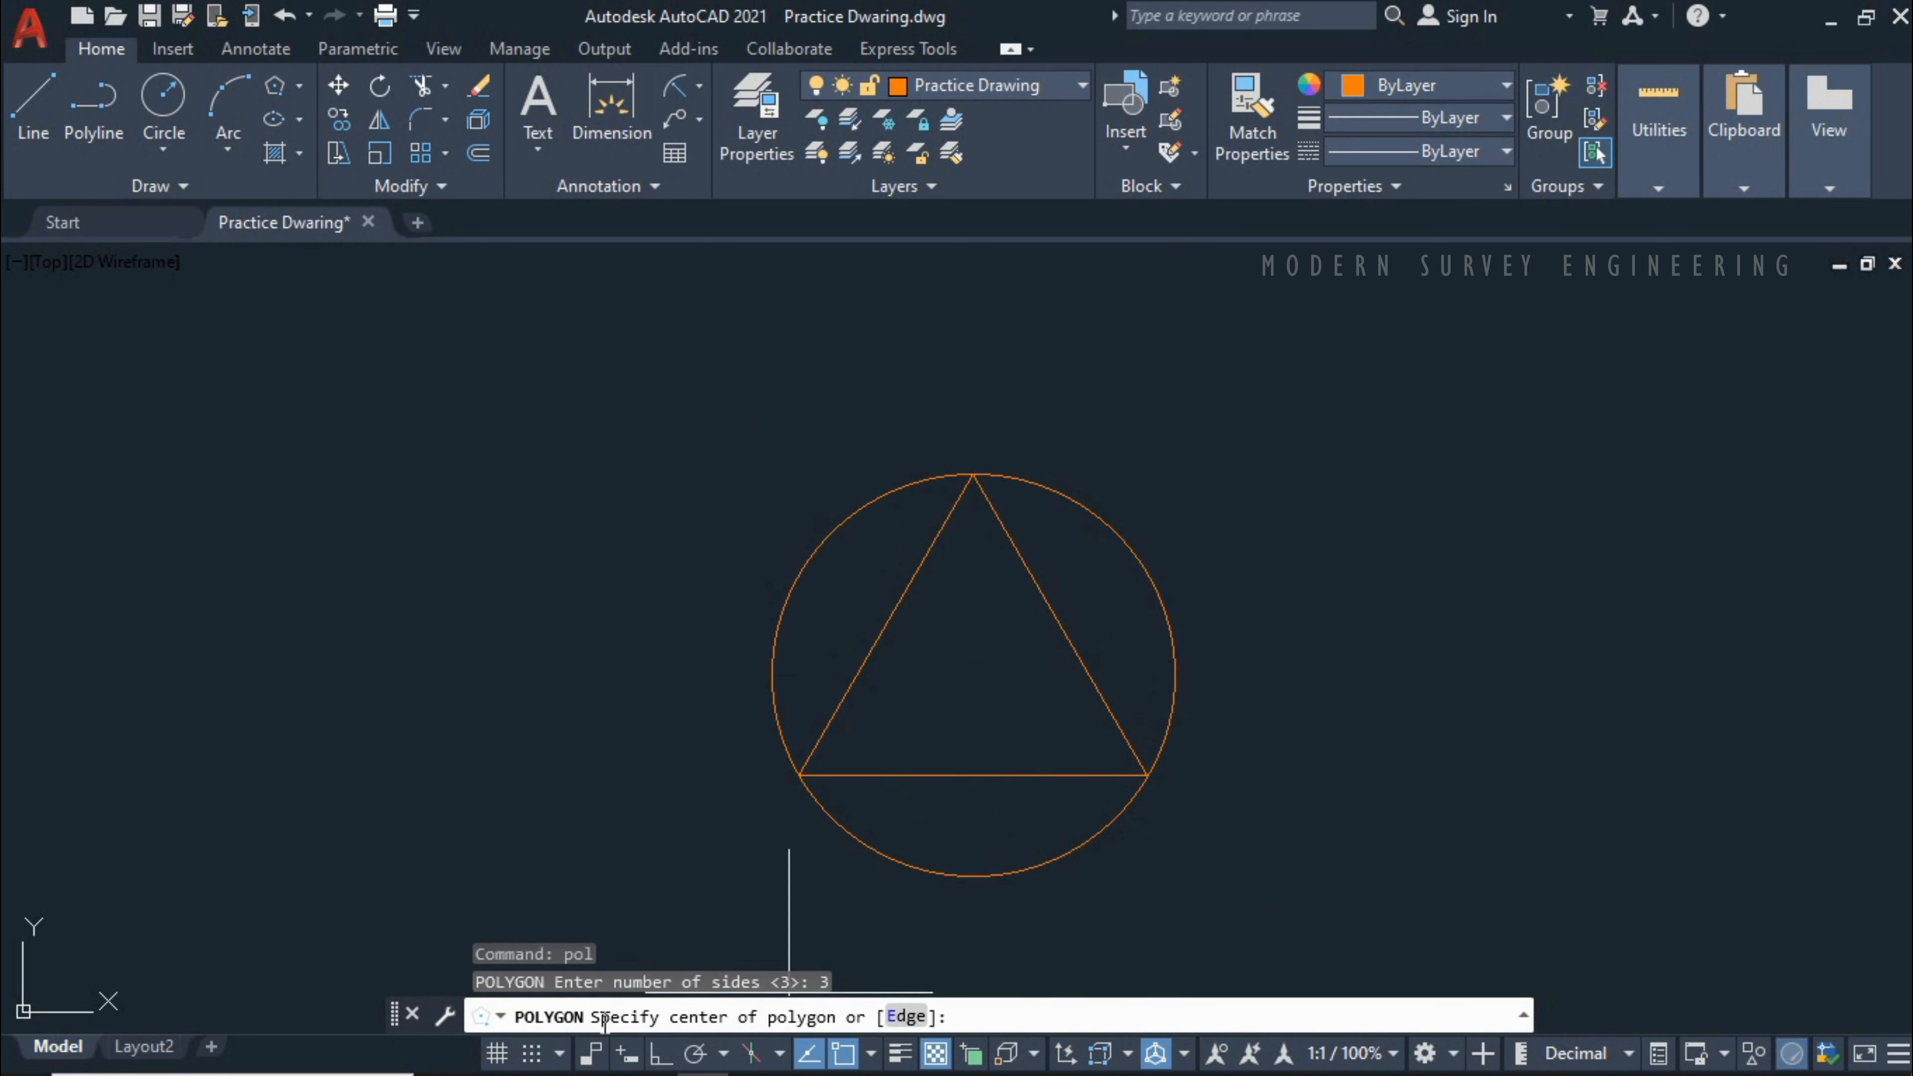
{"action": "left_click", "coordinate": [972, 673]}
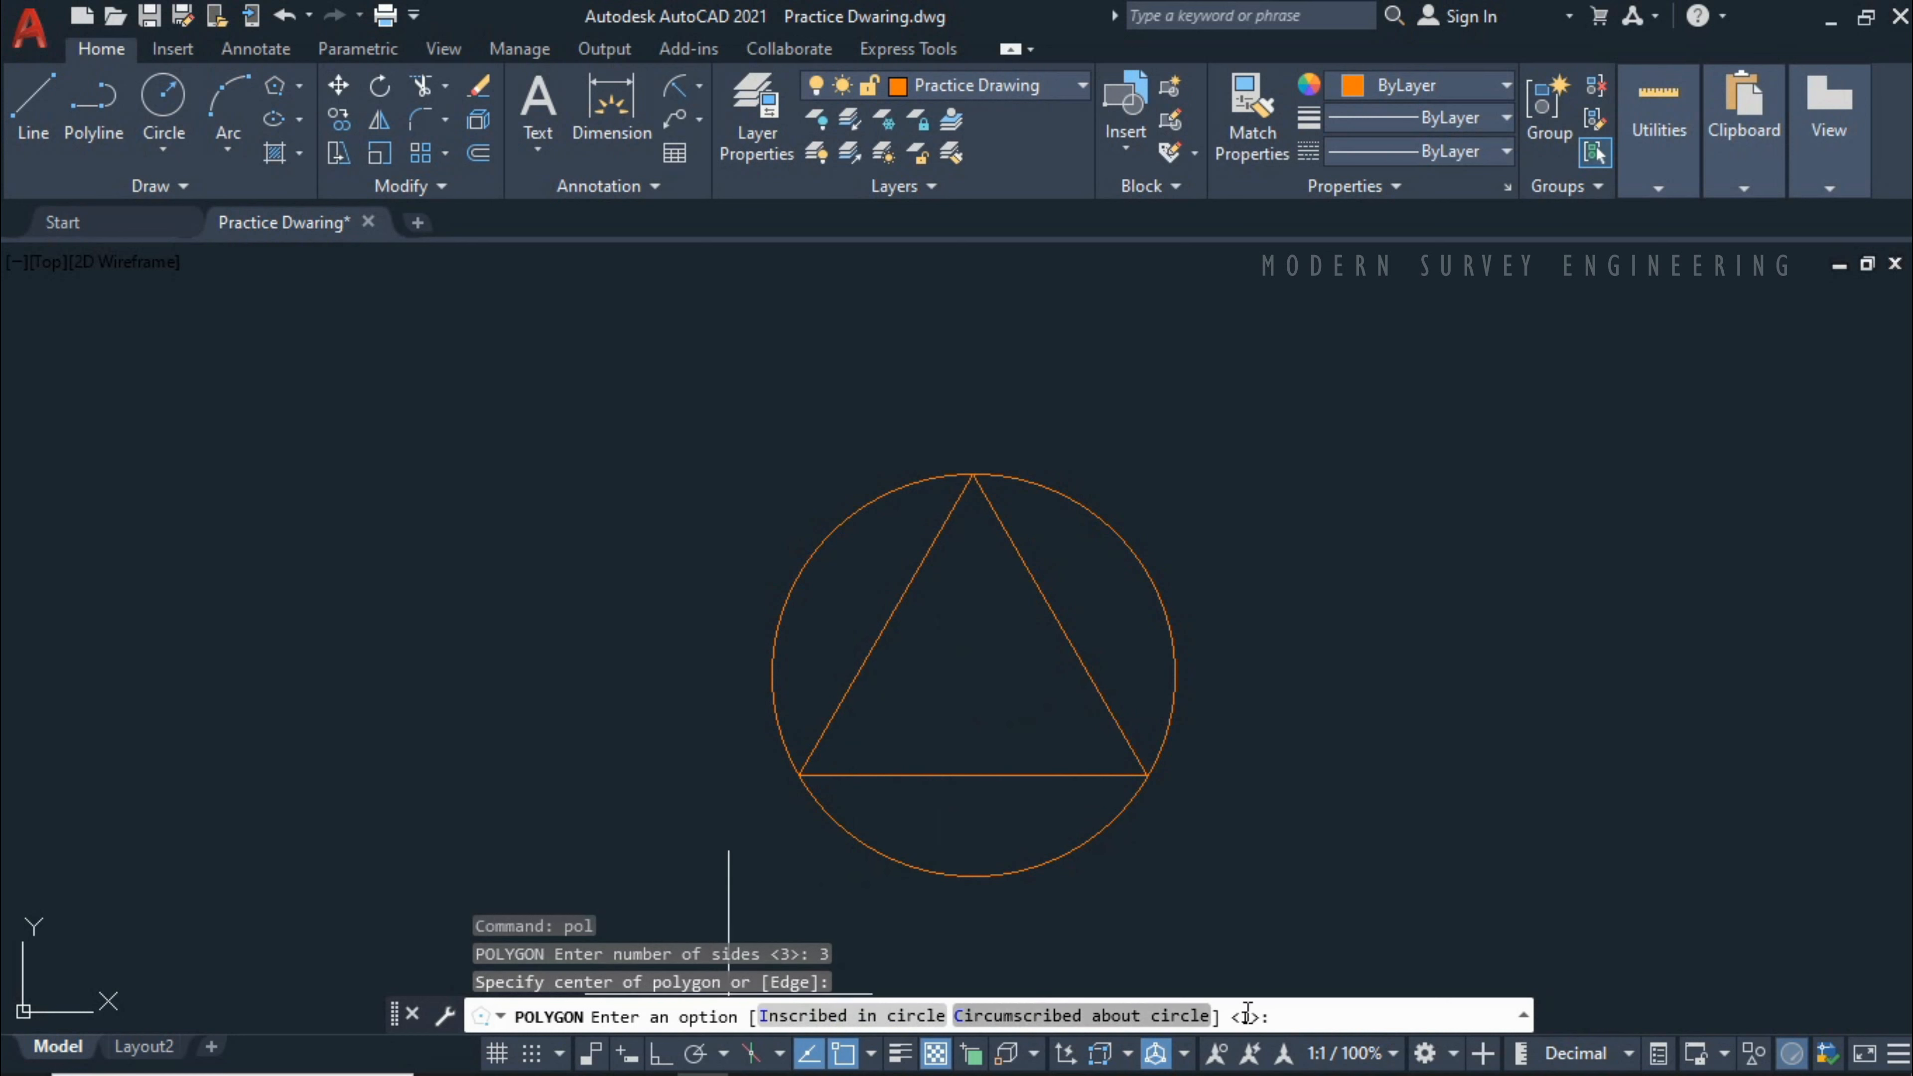
{"action": "type", "text": "c"}
{"action": "key", "text": "Return"}
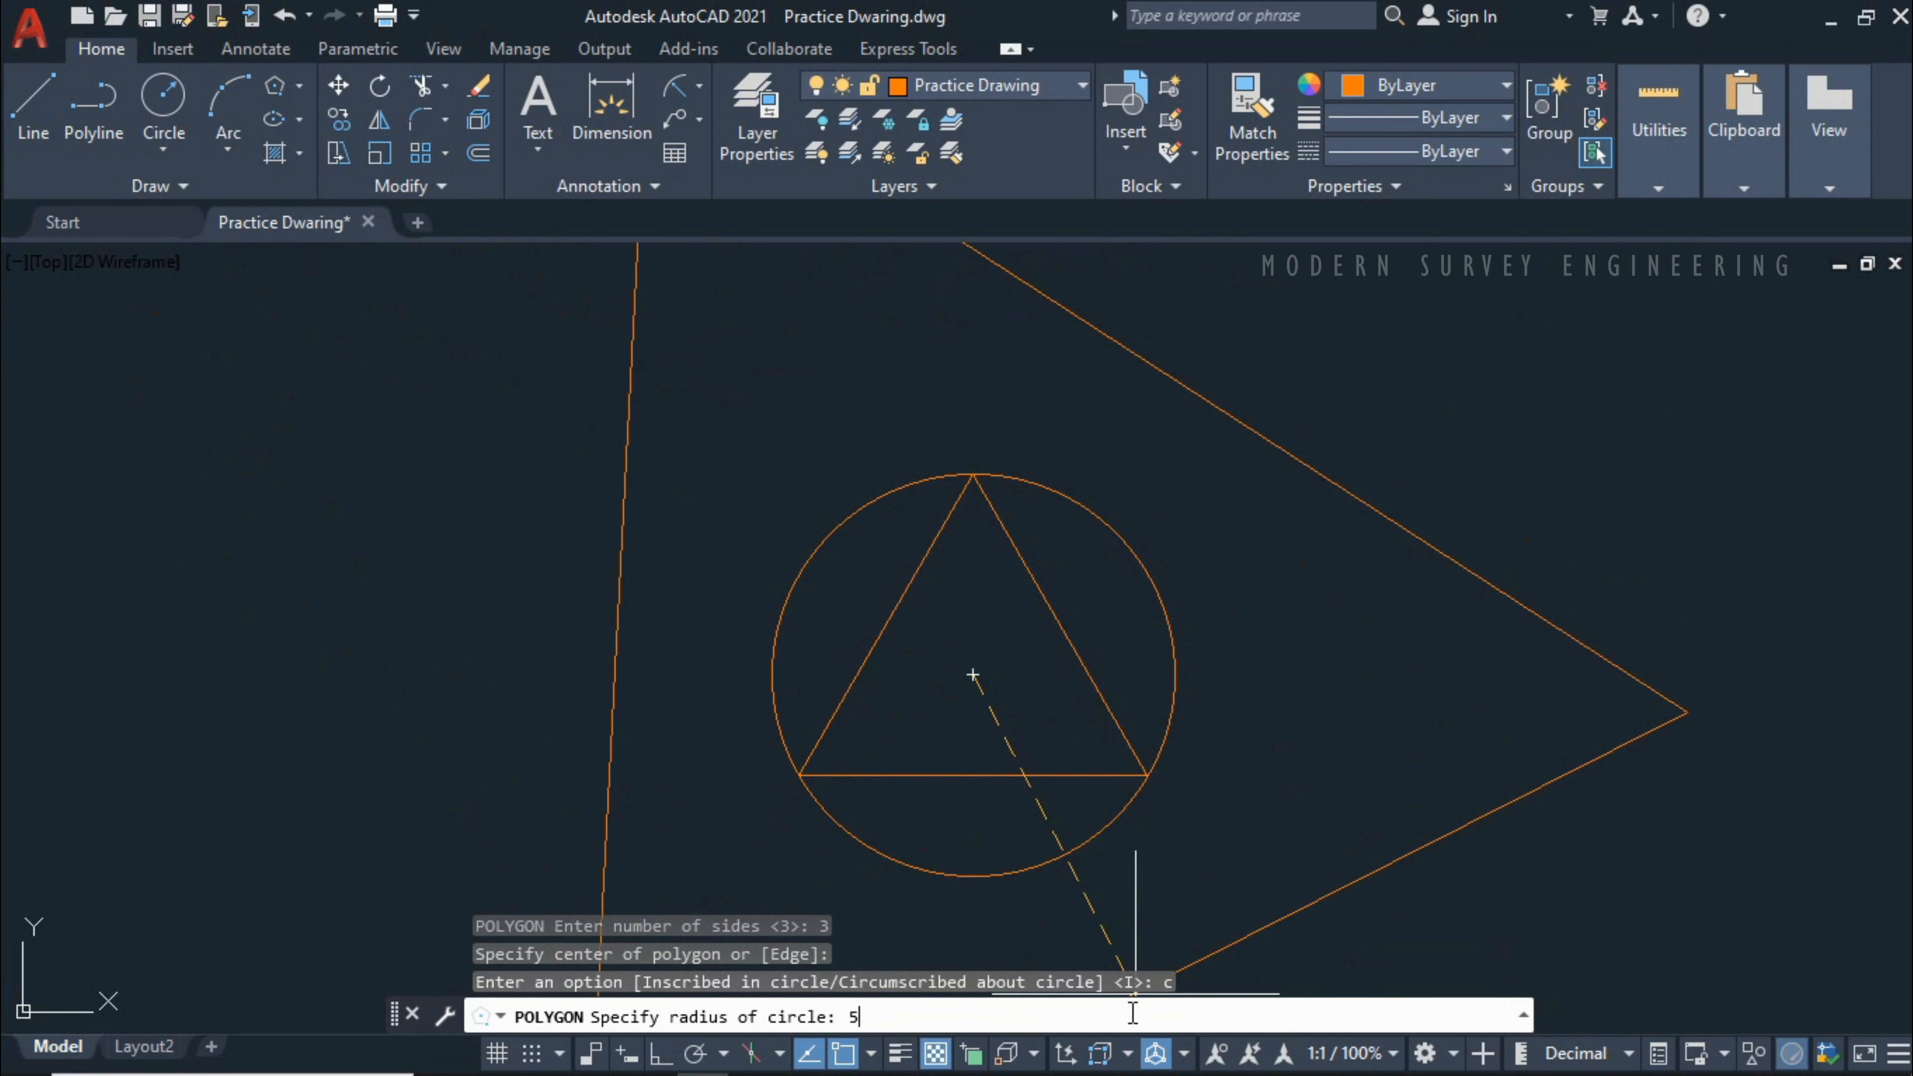
{"action": "key", "text": "Return"}
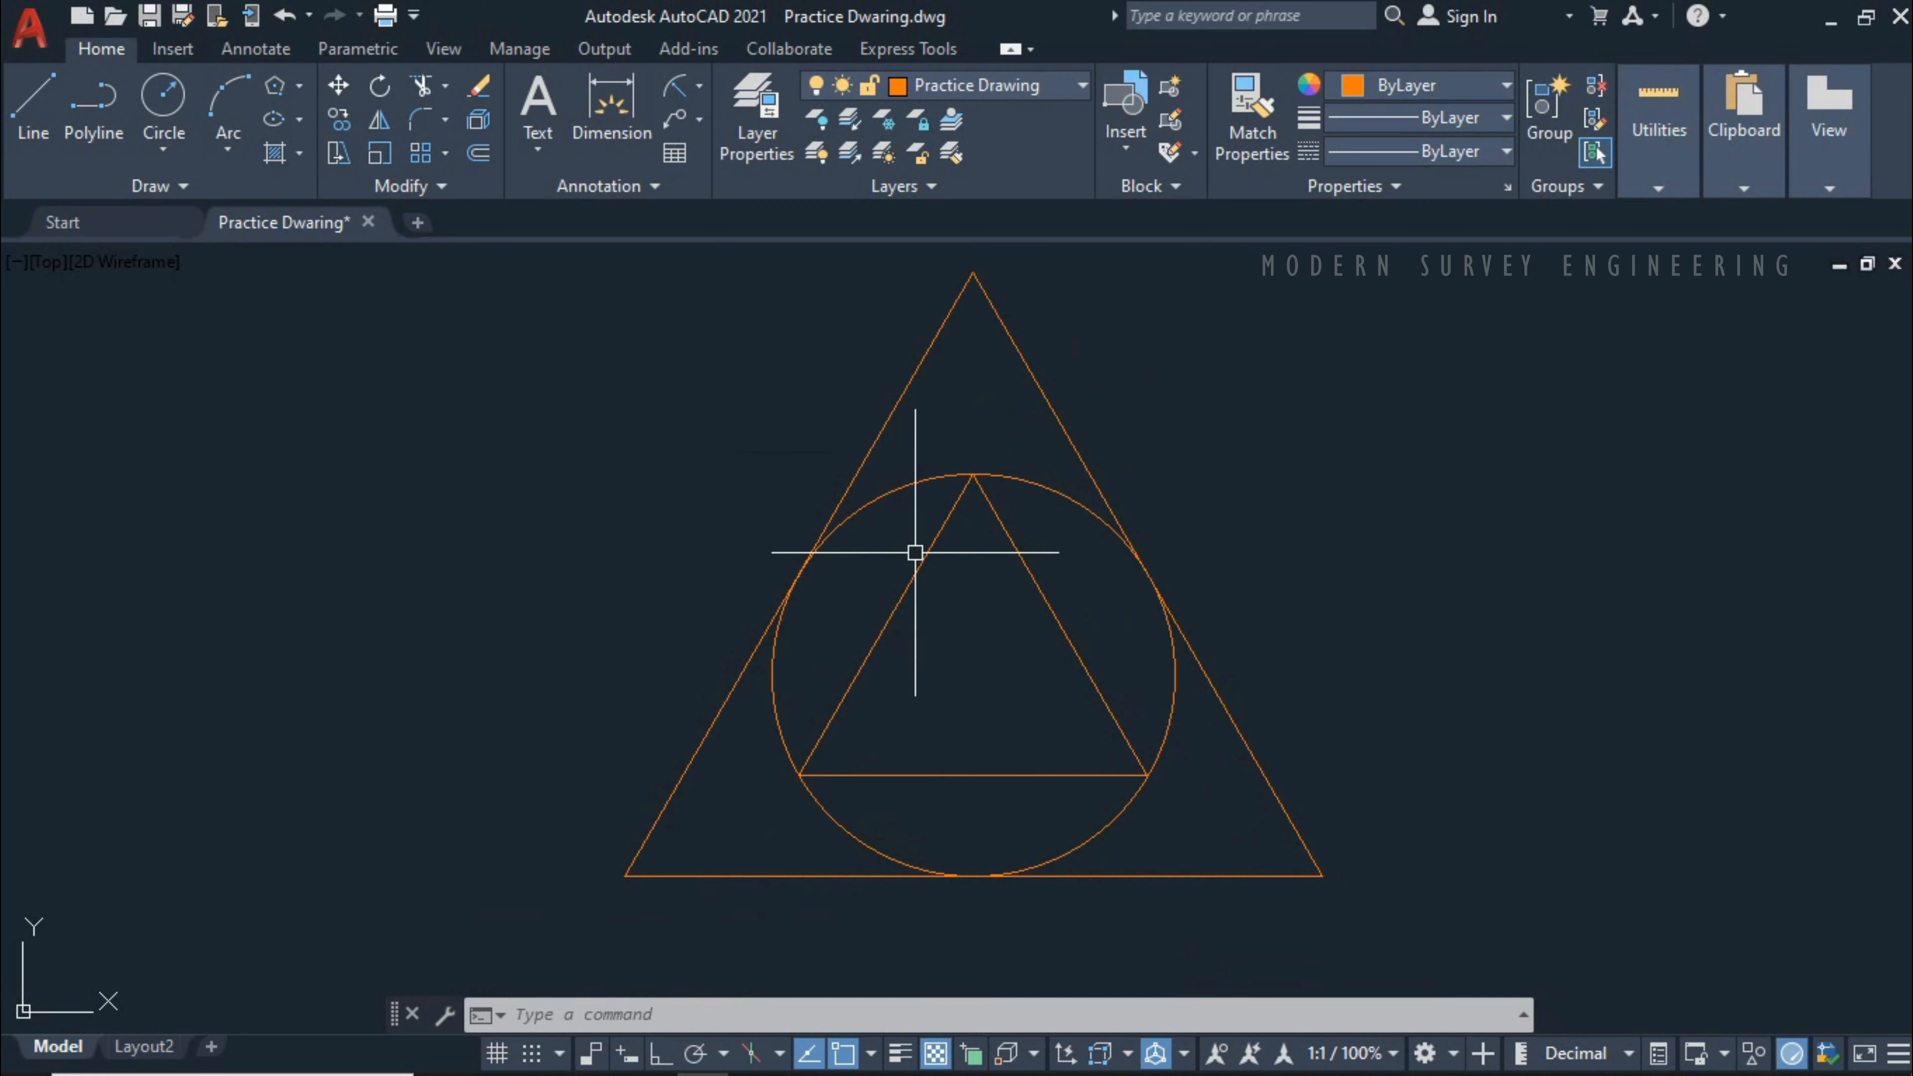
{"action": "middle_click_drag", "start_coordinate": [1204, 559], "coordinate": [1173, 578]}
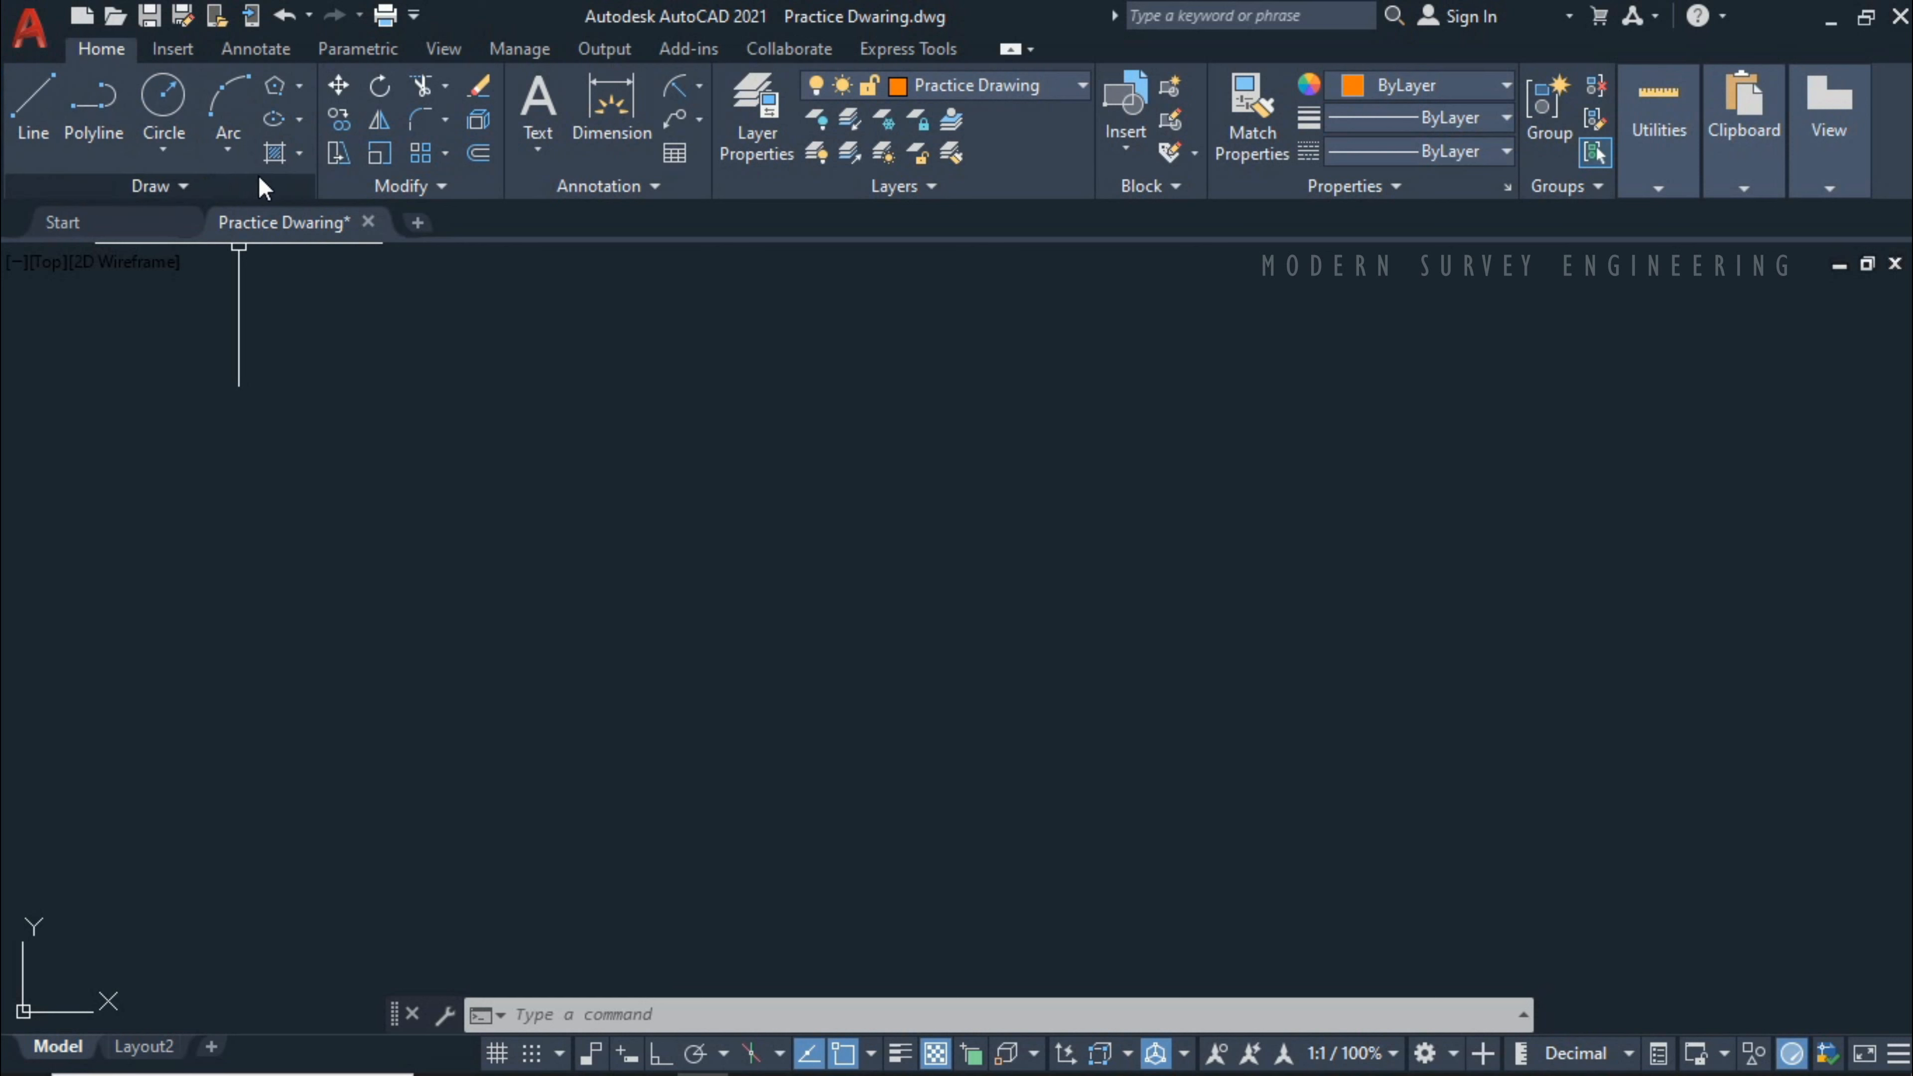
{"action": "left_click", "coordinate": [184, 187]}
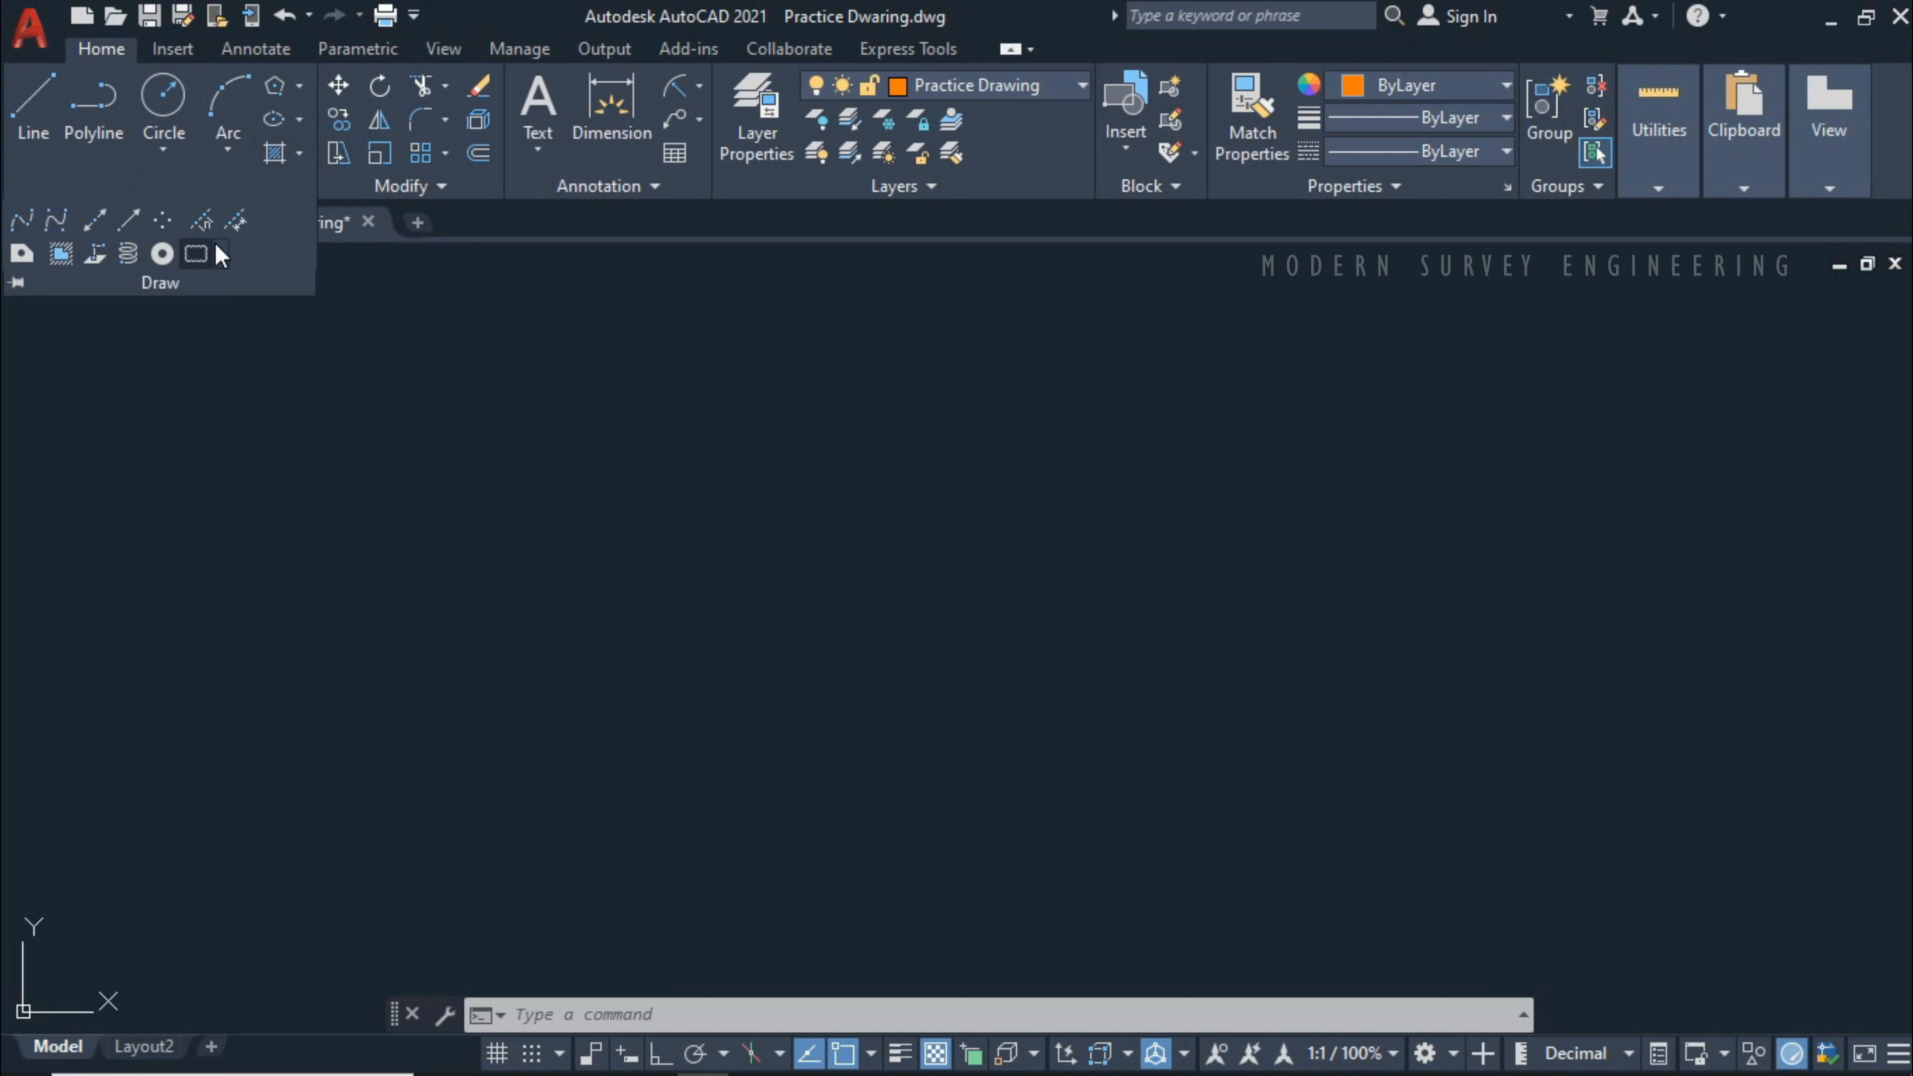
{"action": "left_click", "coordinate": [162, 254]}
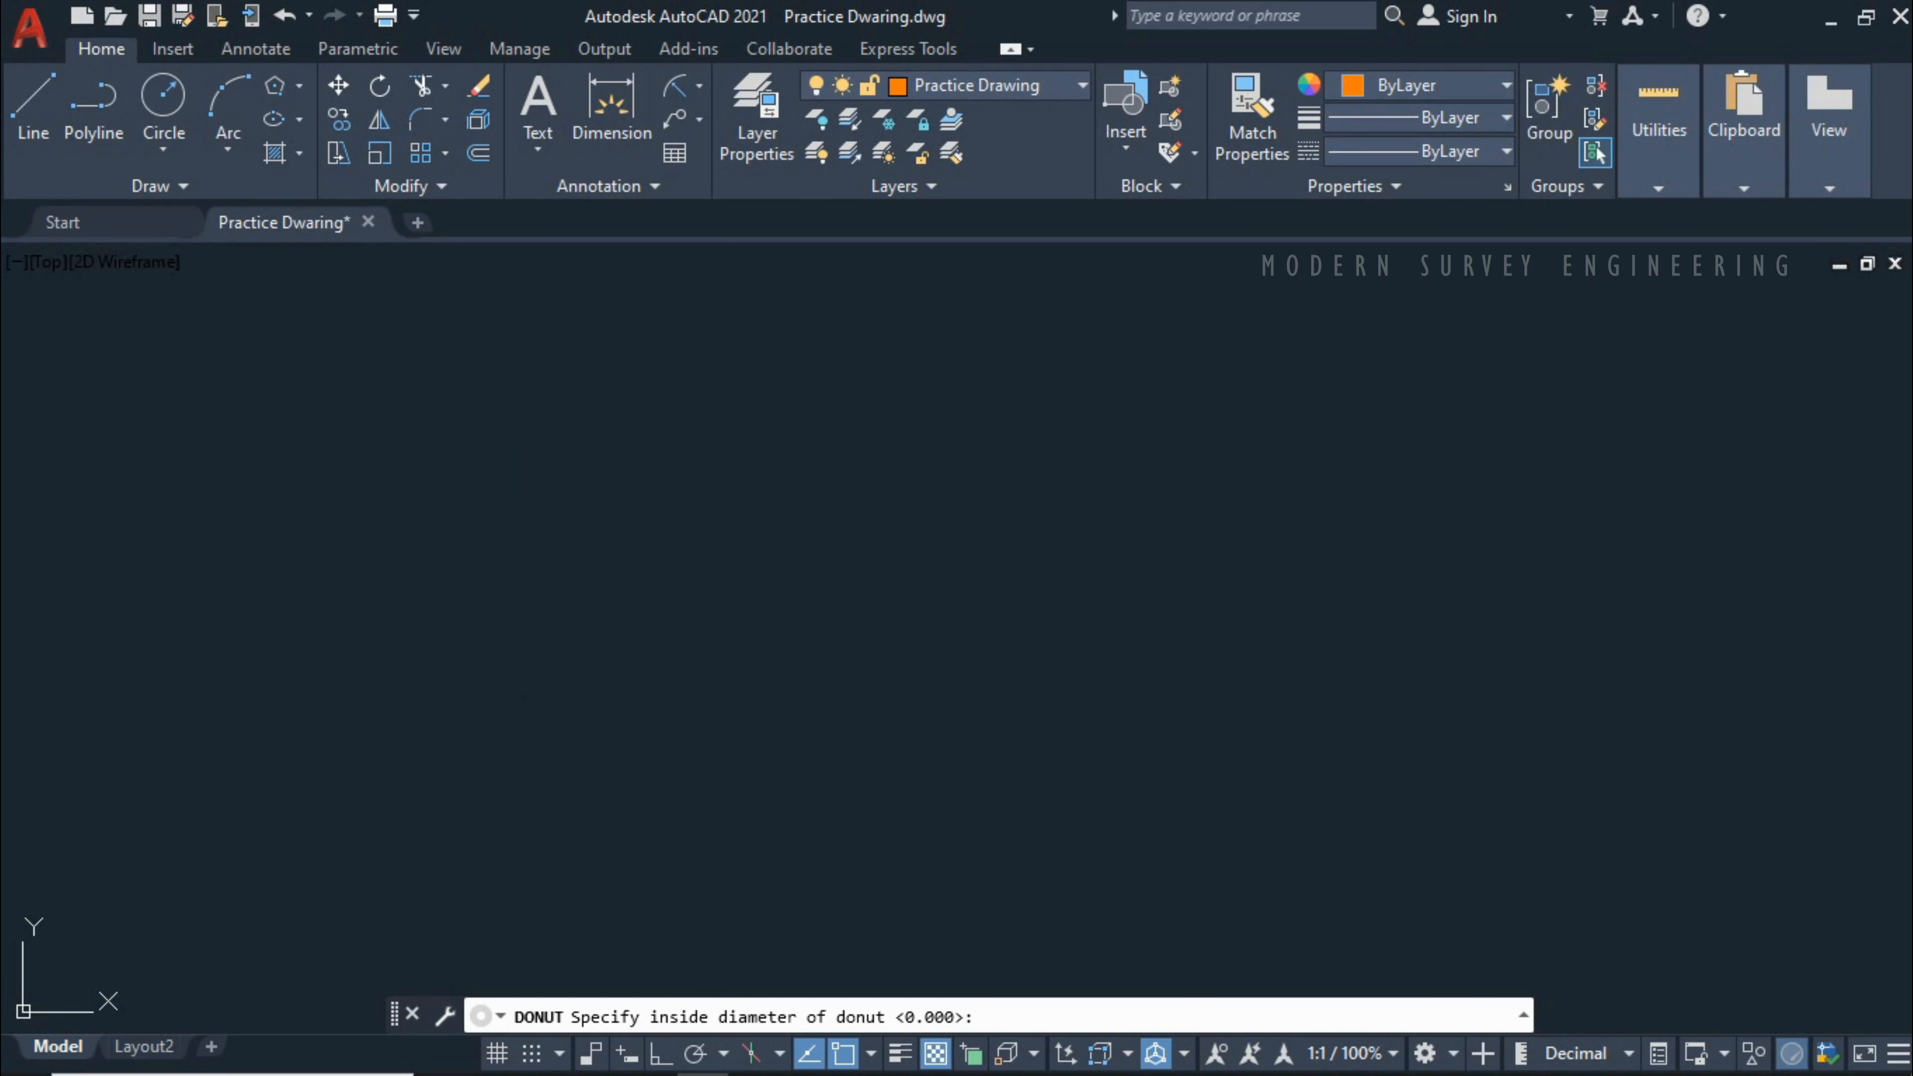
{"action": "key", "text": "Escape"}
Step: Draw five donuts with inside diameter 0.5 and outside diameter 1.5, three in an upper row and two in a row below
{"action": "type", "text": "DO"}
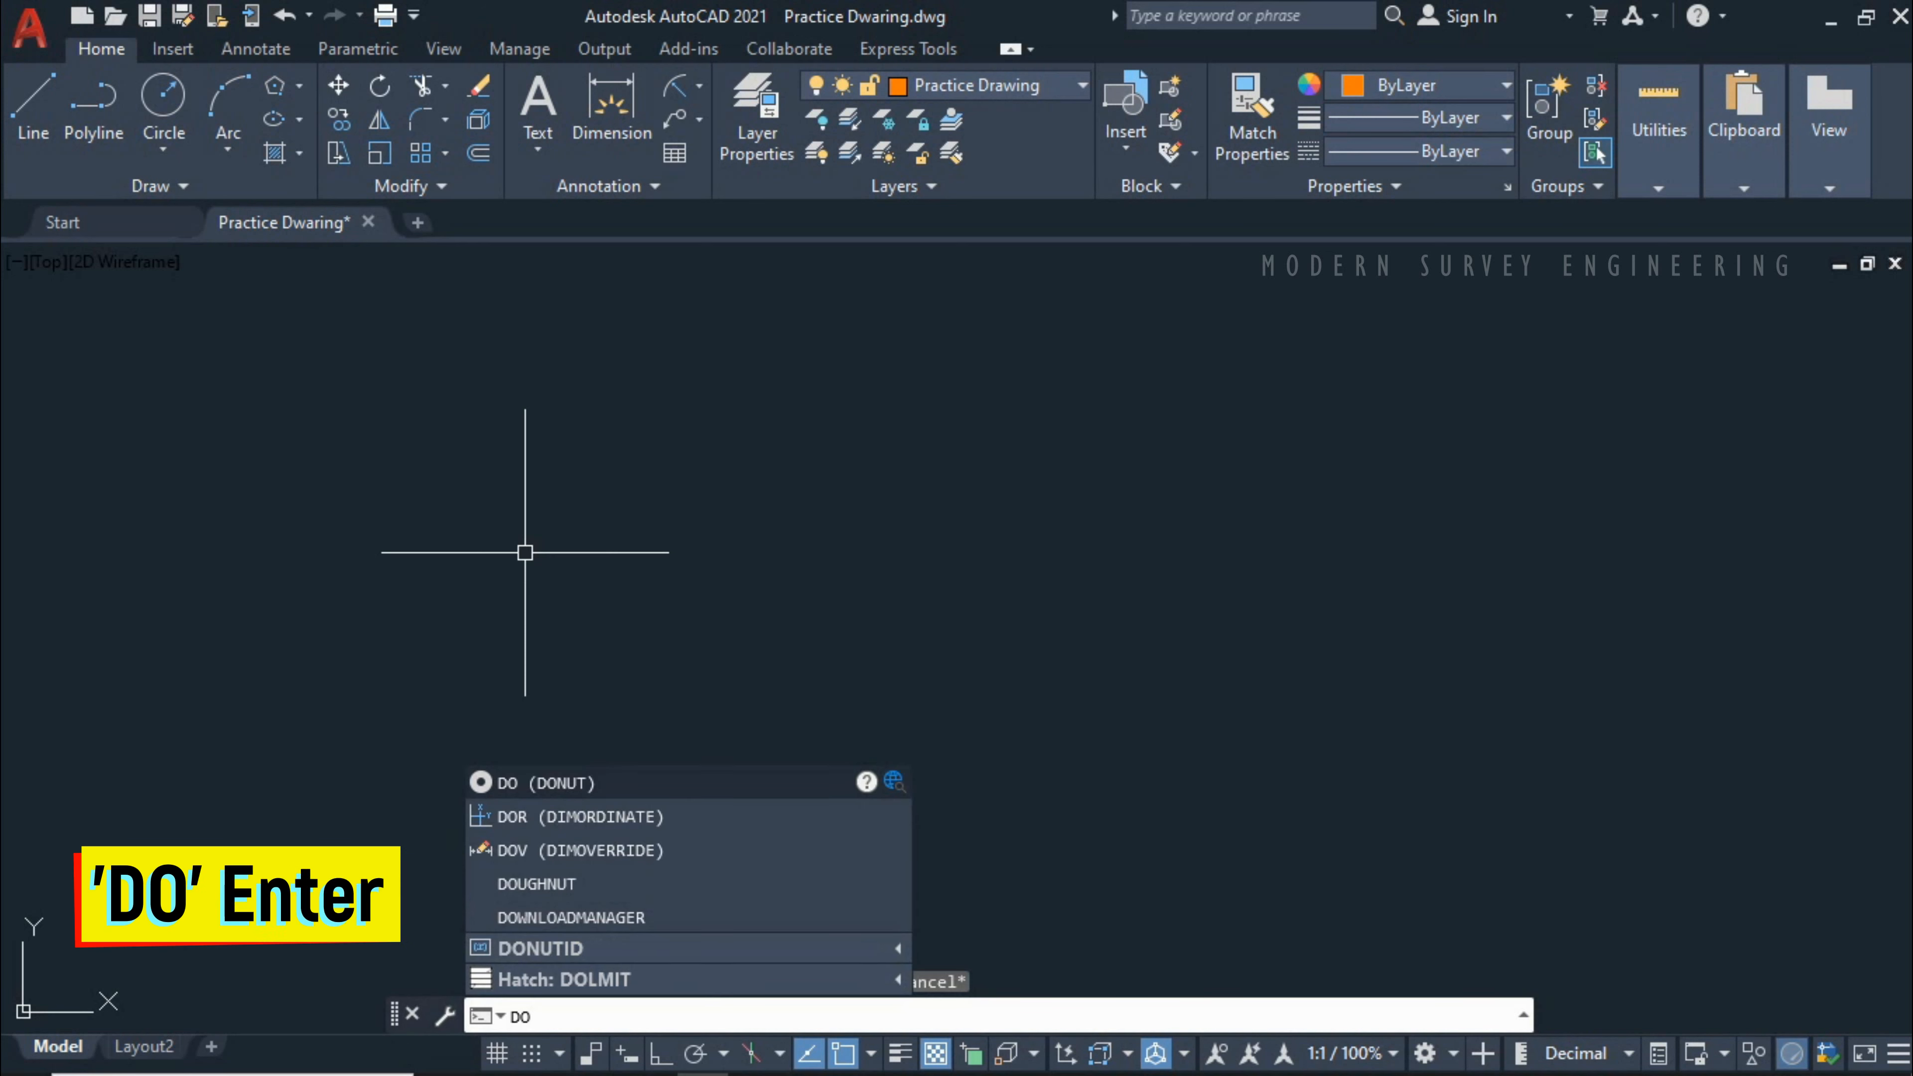
{"action": "key", "text": "Return"}
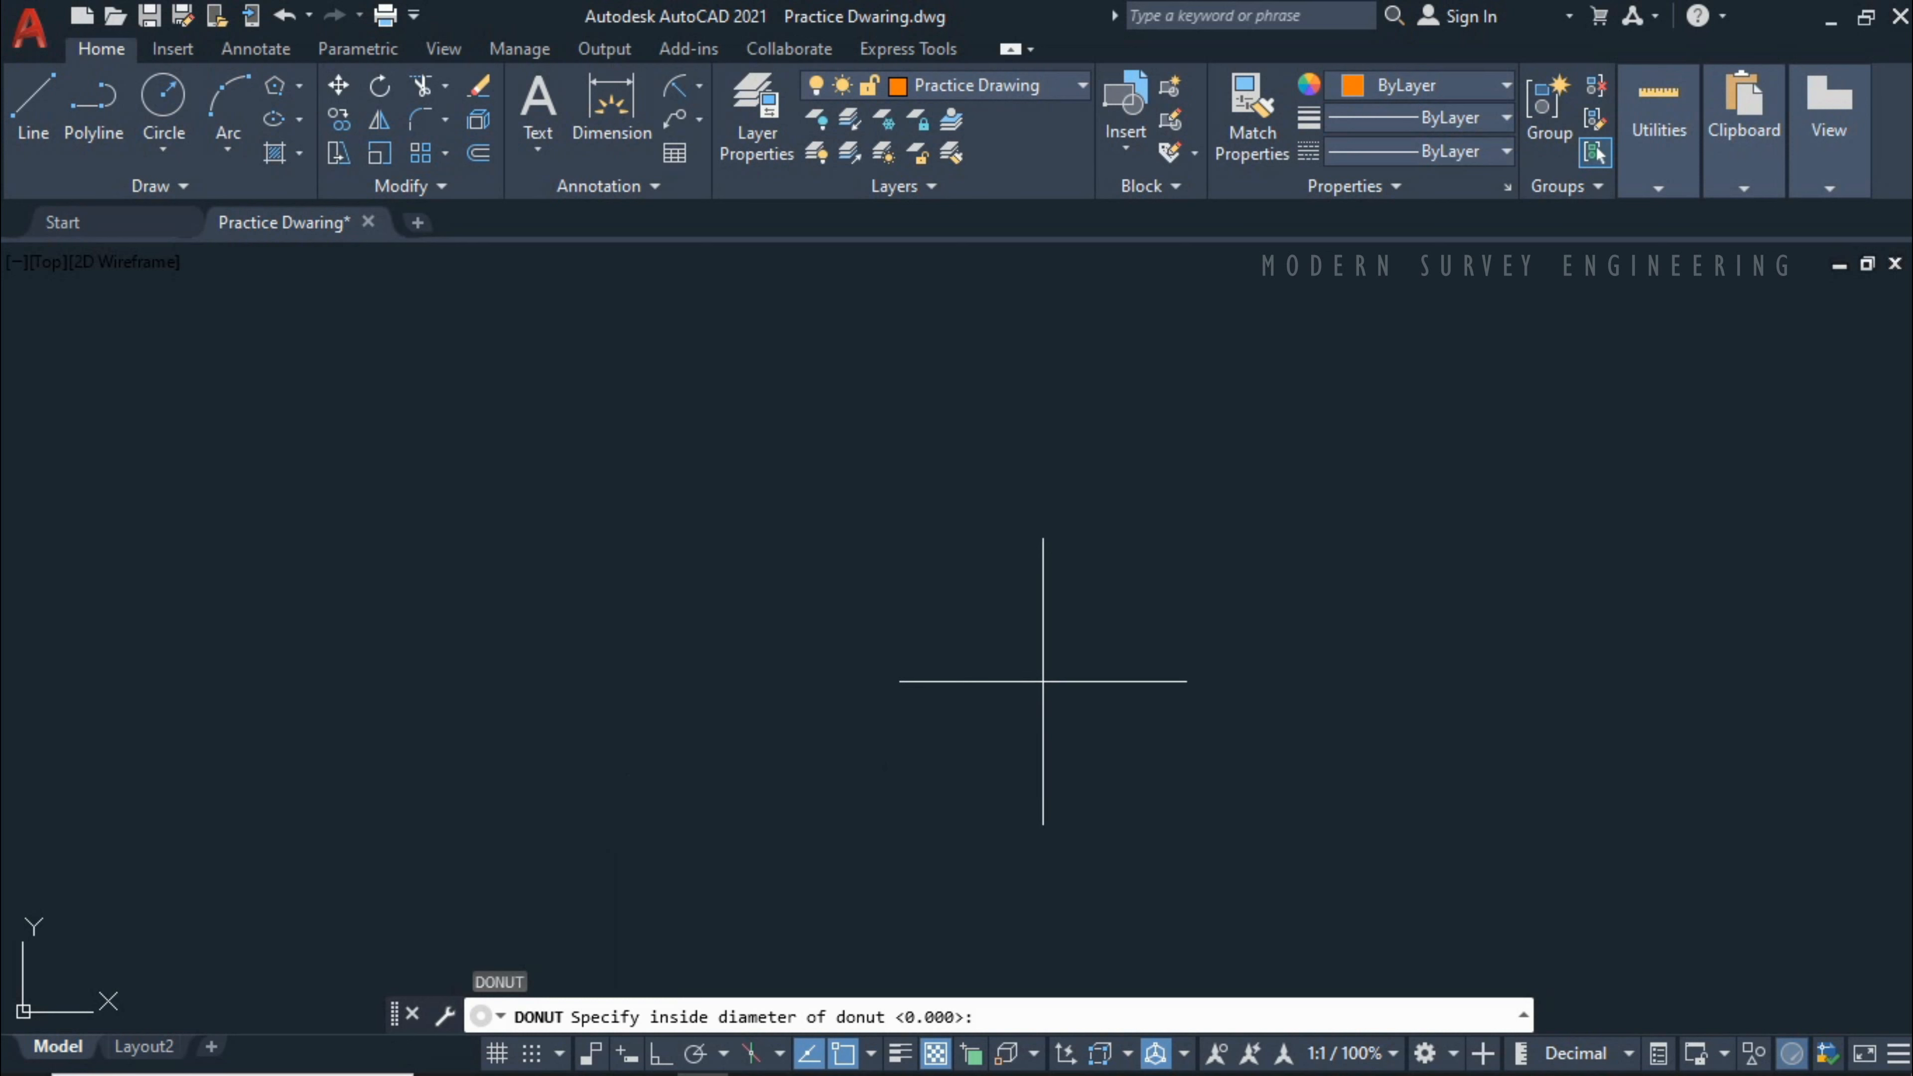
{"action": "type", "text": "5"}
{"action": "key", "text": "Return"}
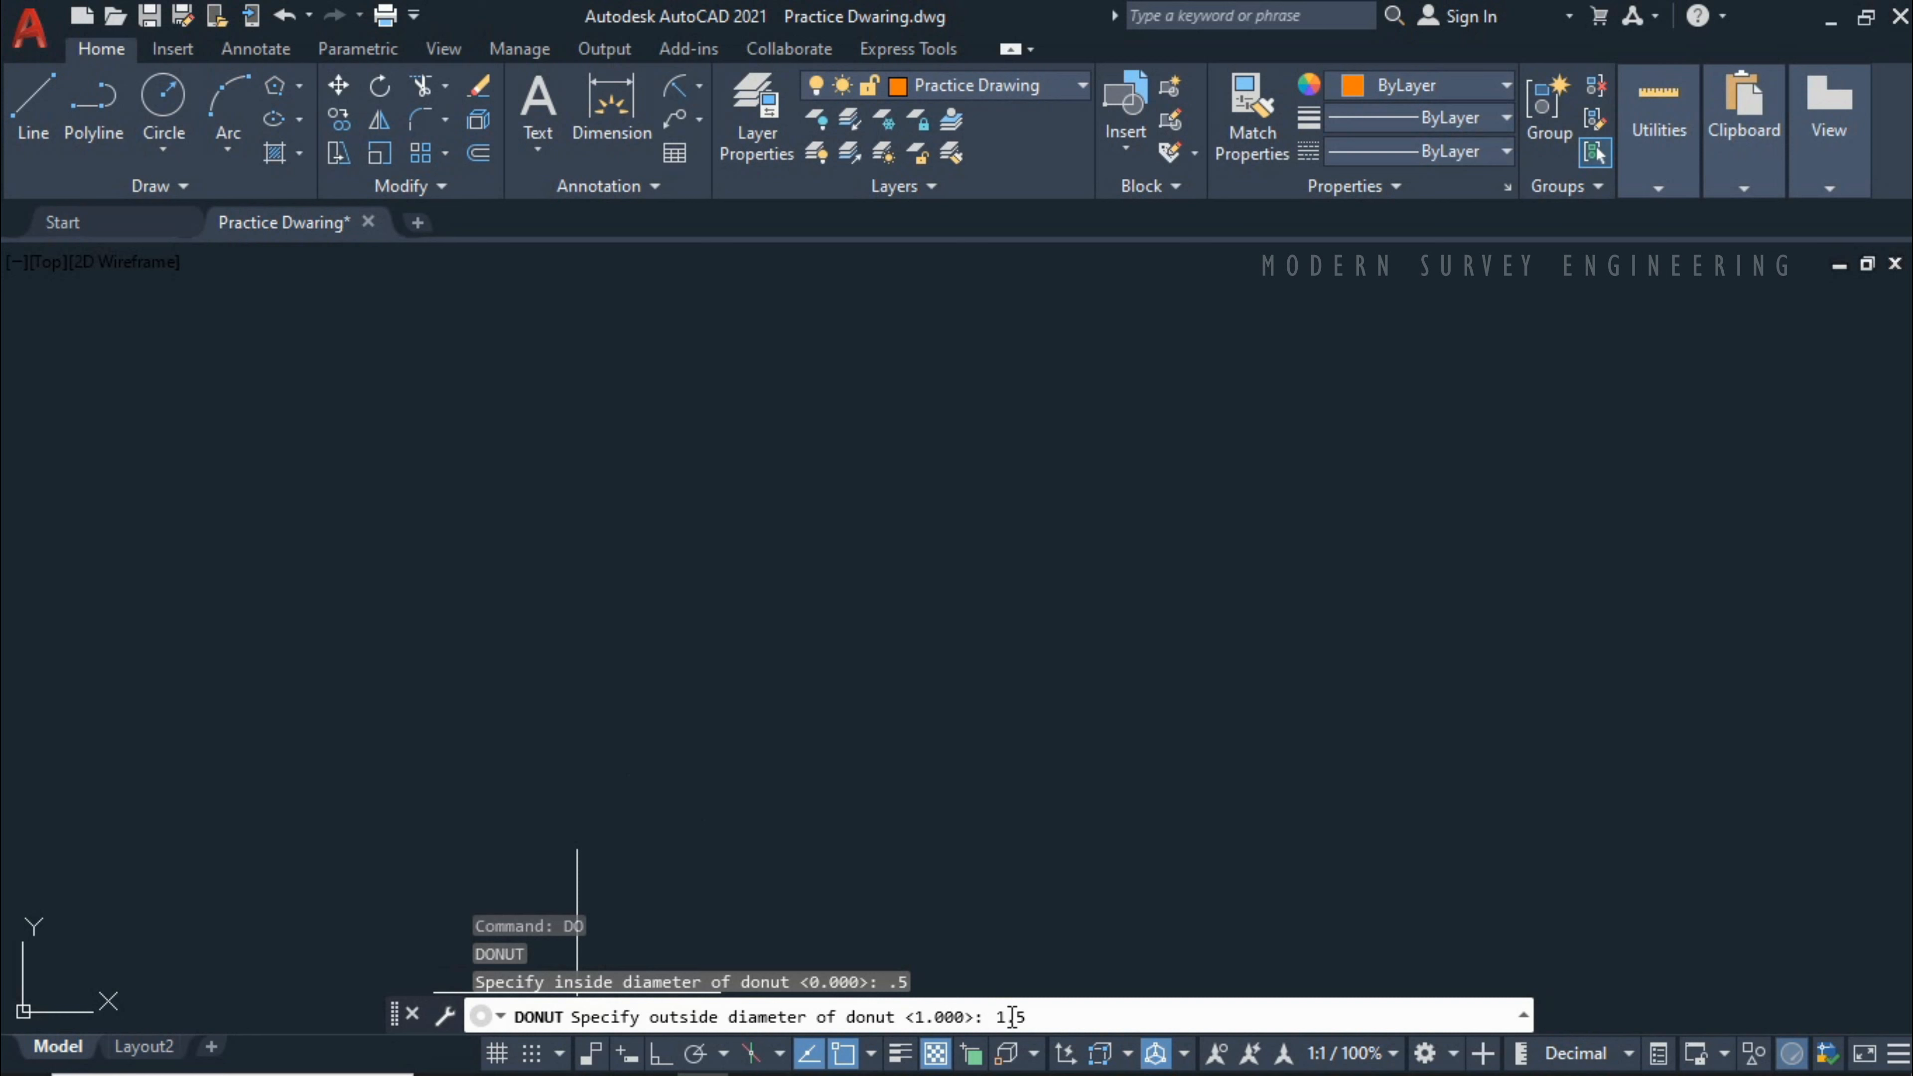
{"action": "key", "text": "Return"}
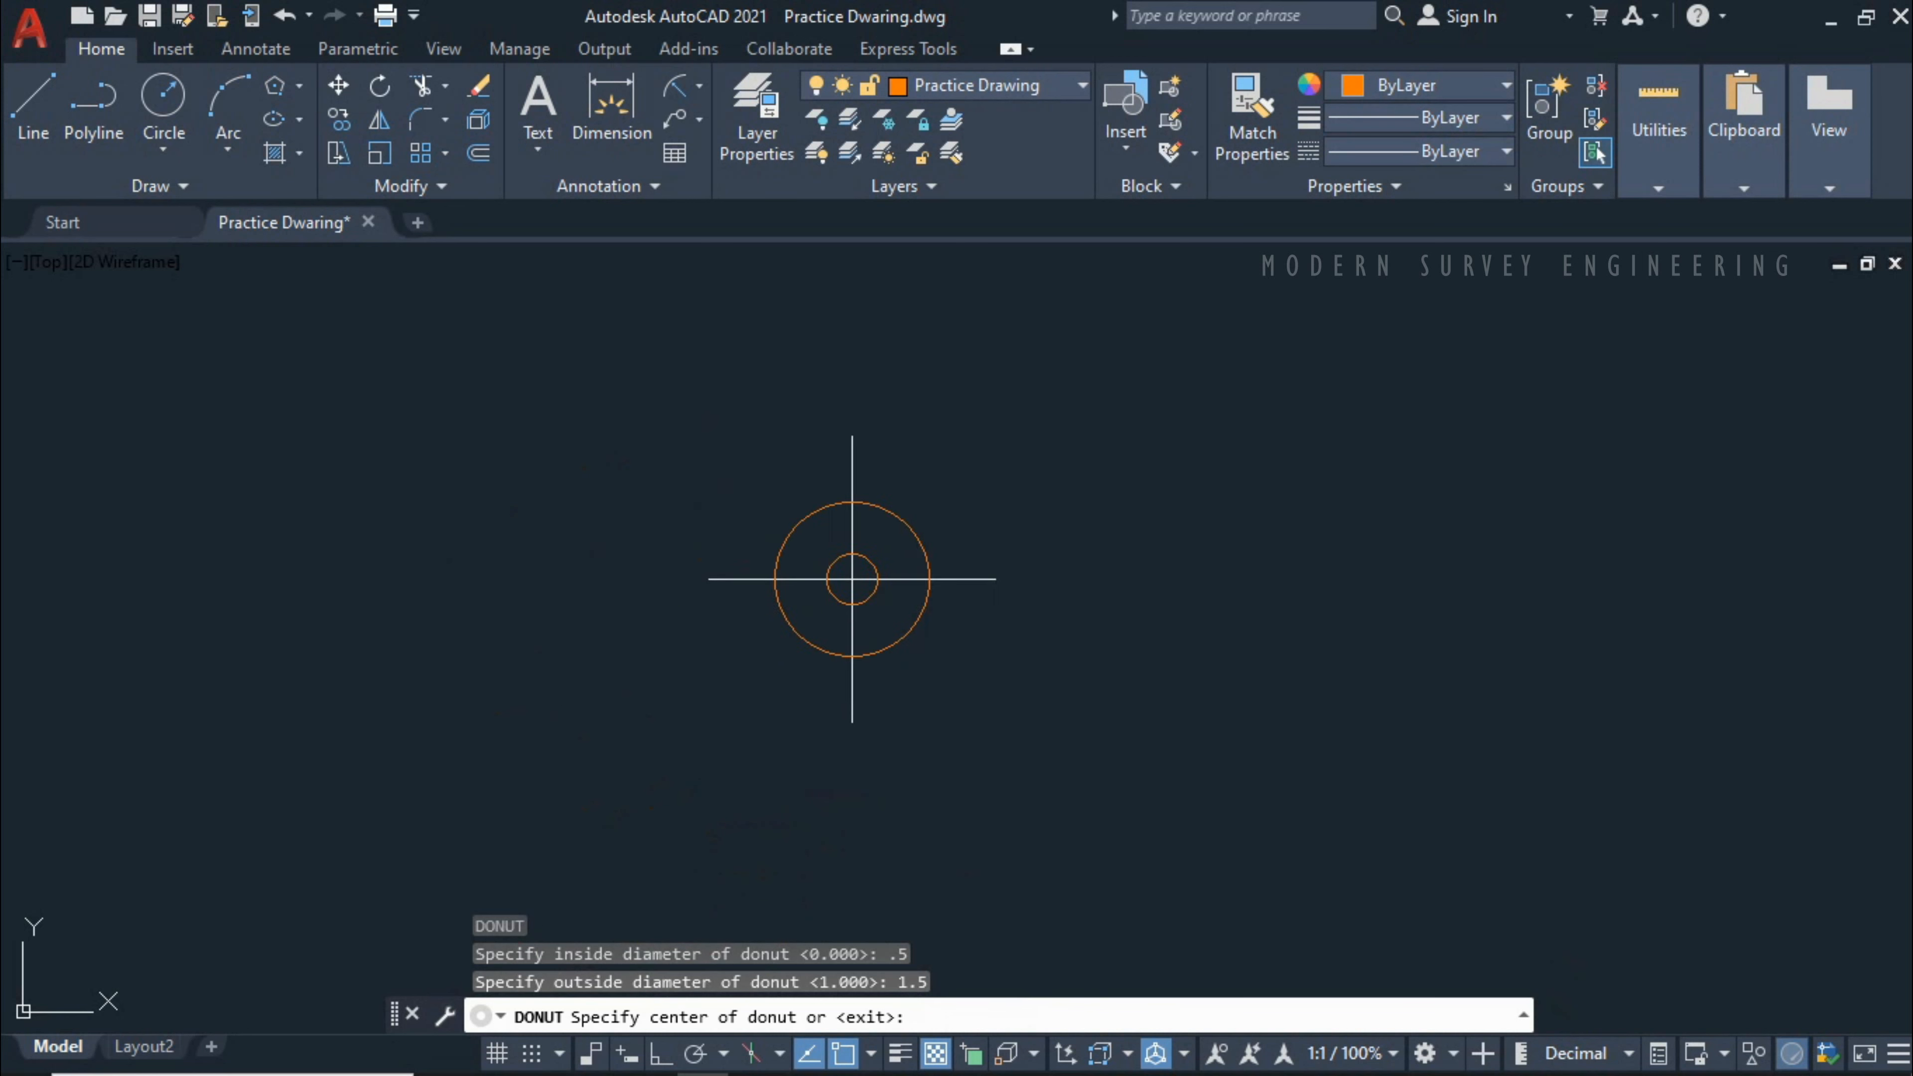
{"action": "left_click", "coordinate": [657, 463]}
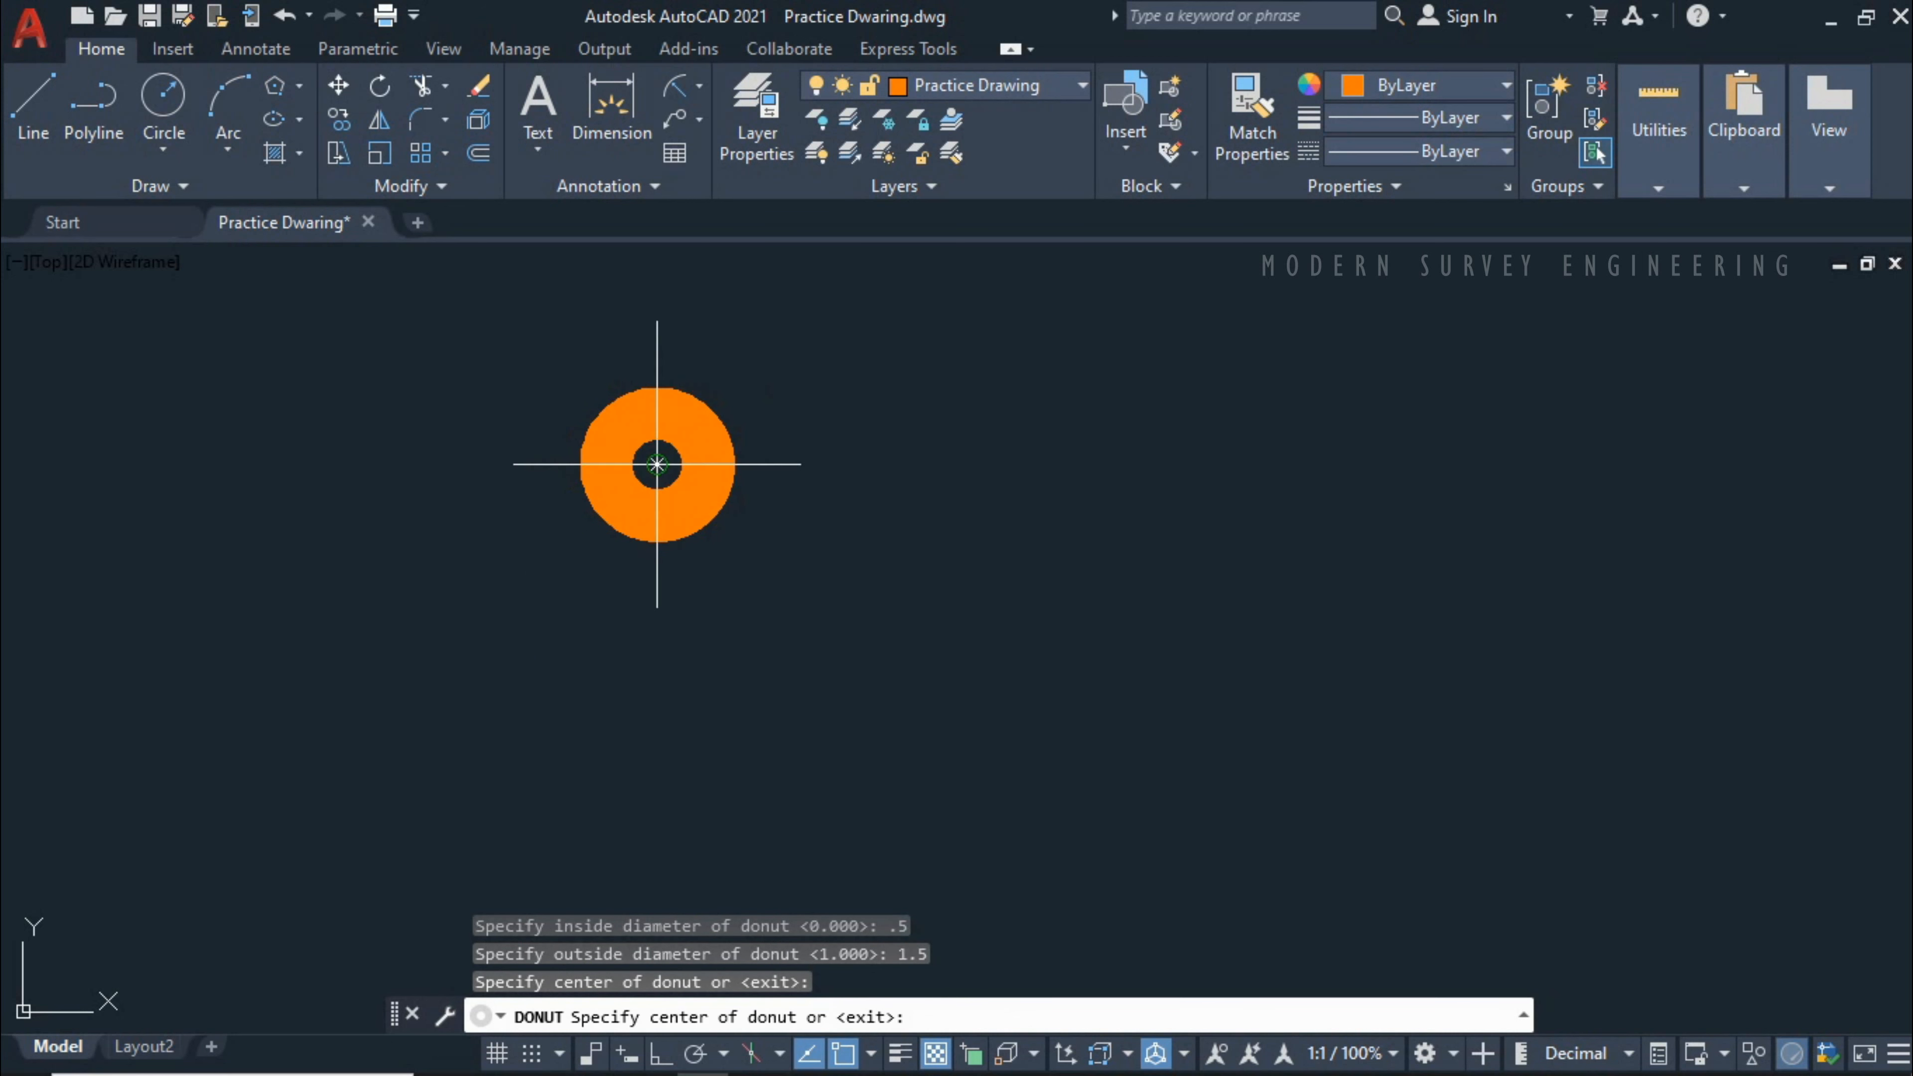
{"action": "left_click", "coordinate": [895, 464]}
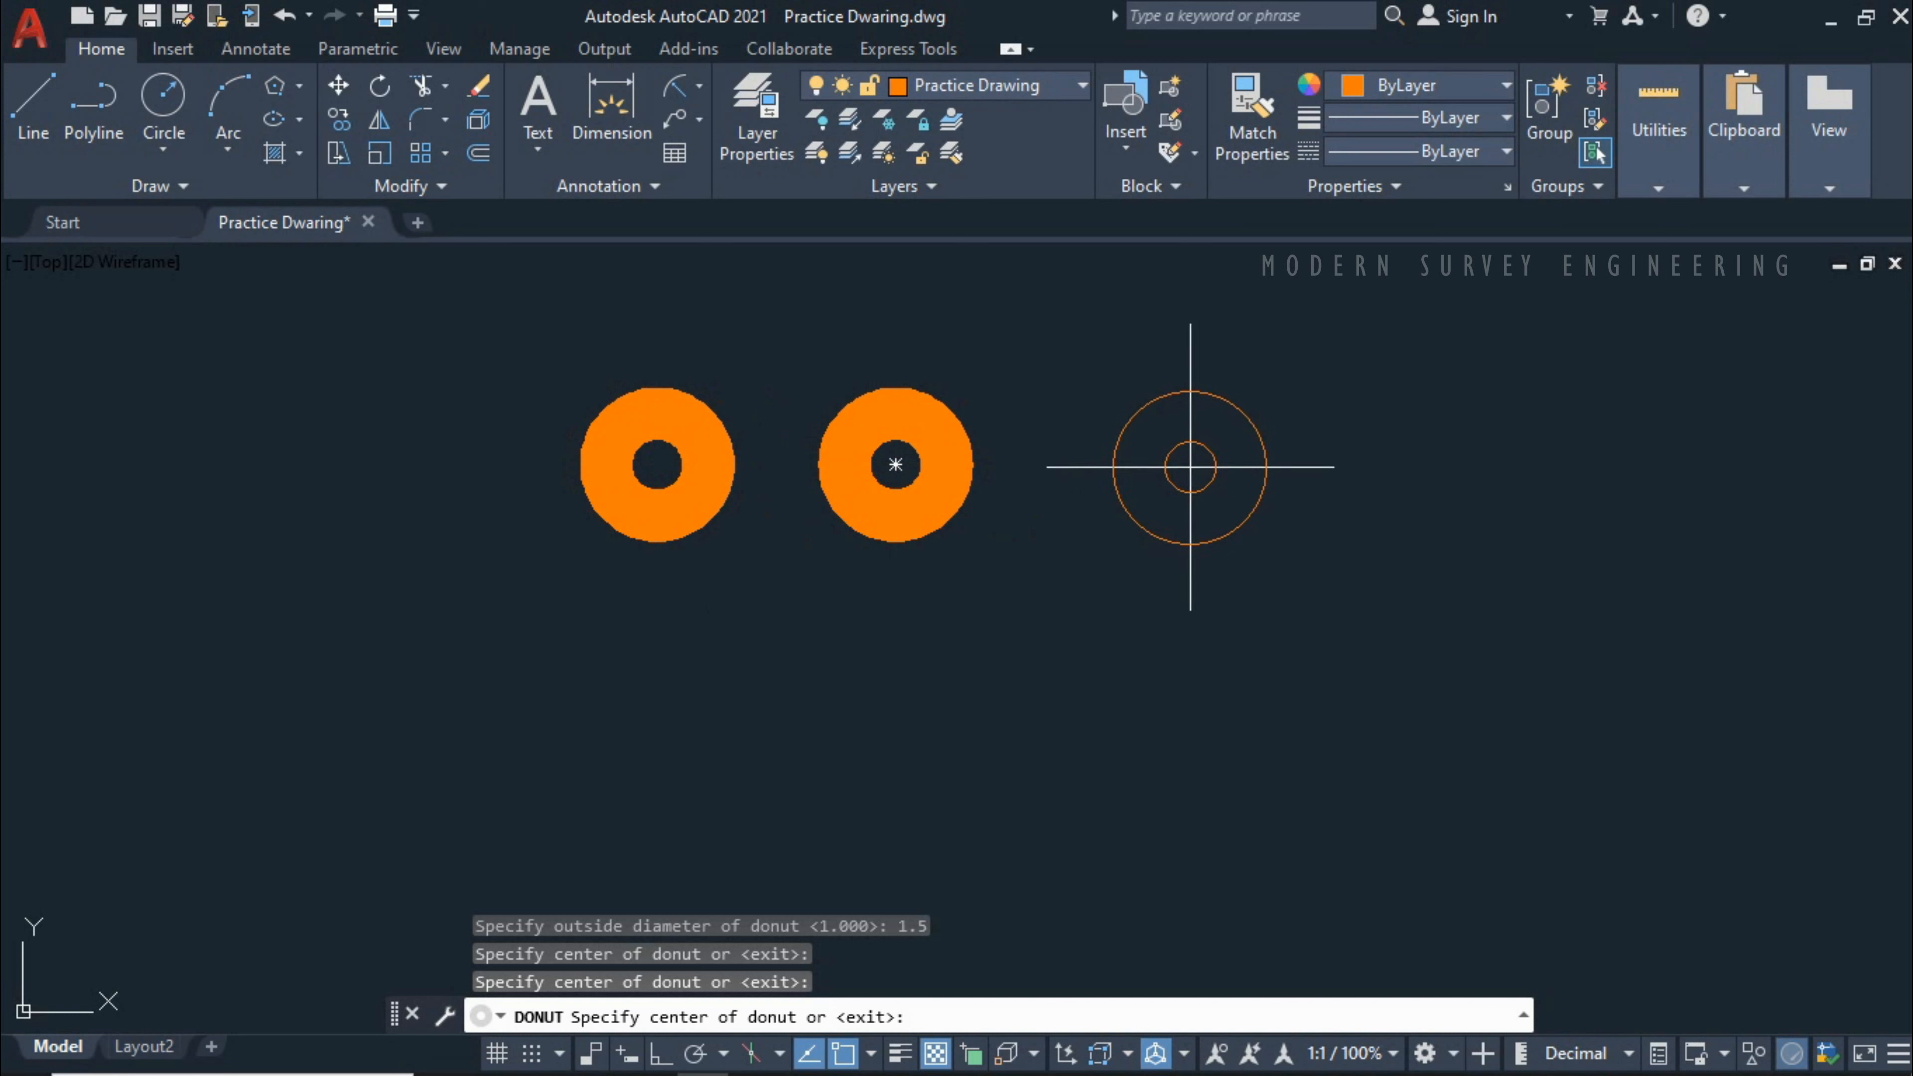
{"action": "left_click", "coordinate": [1193, 463]}
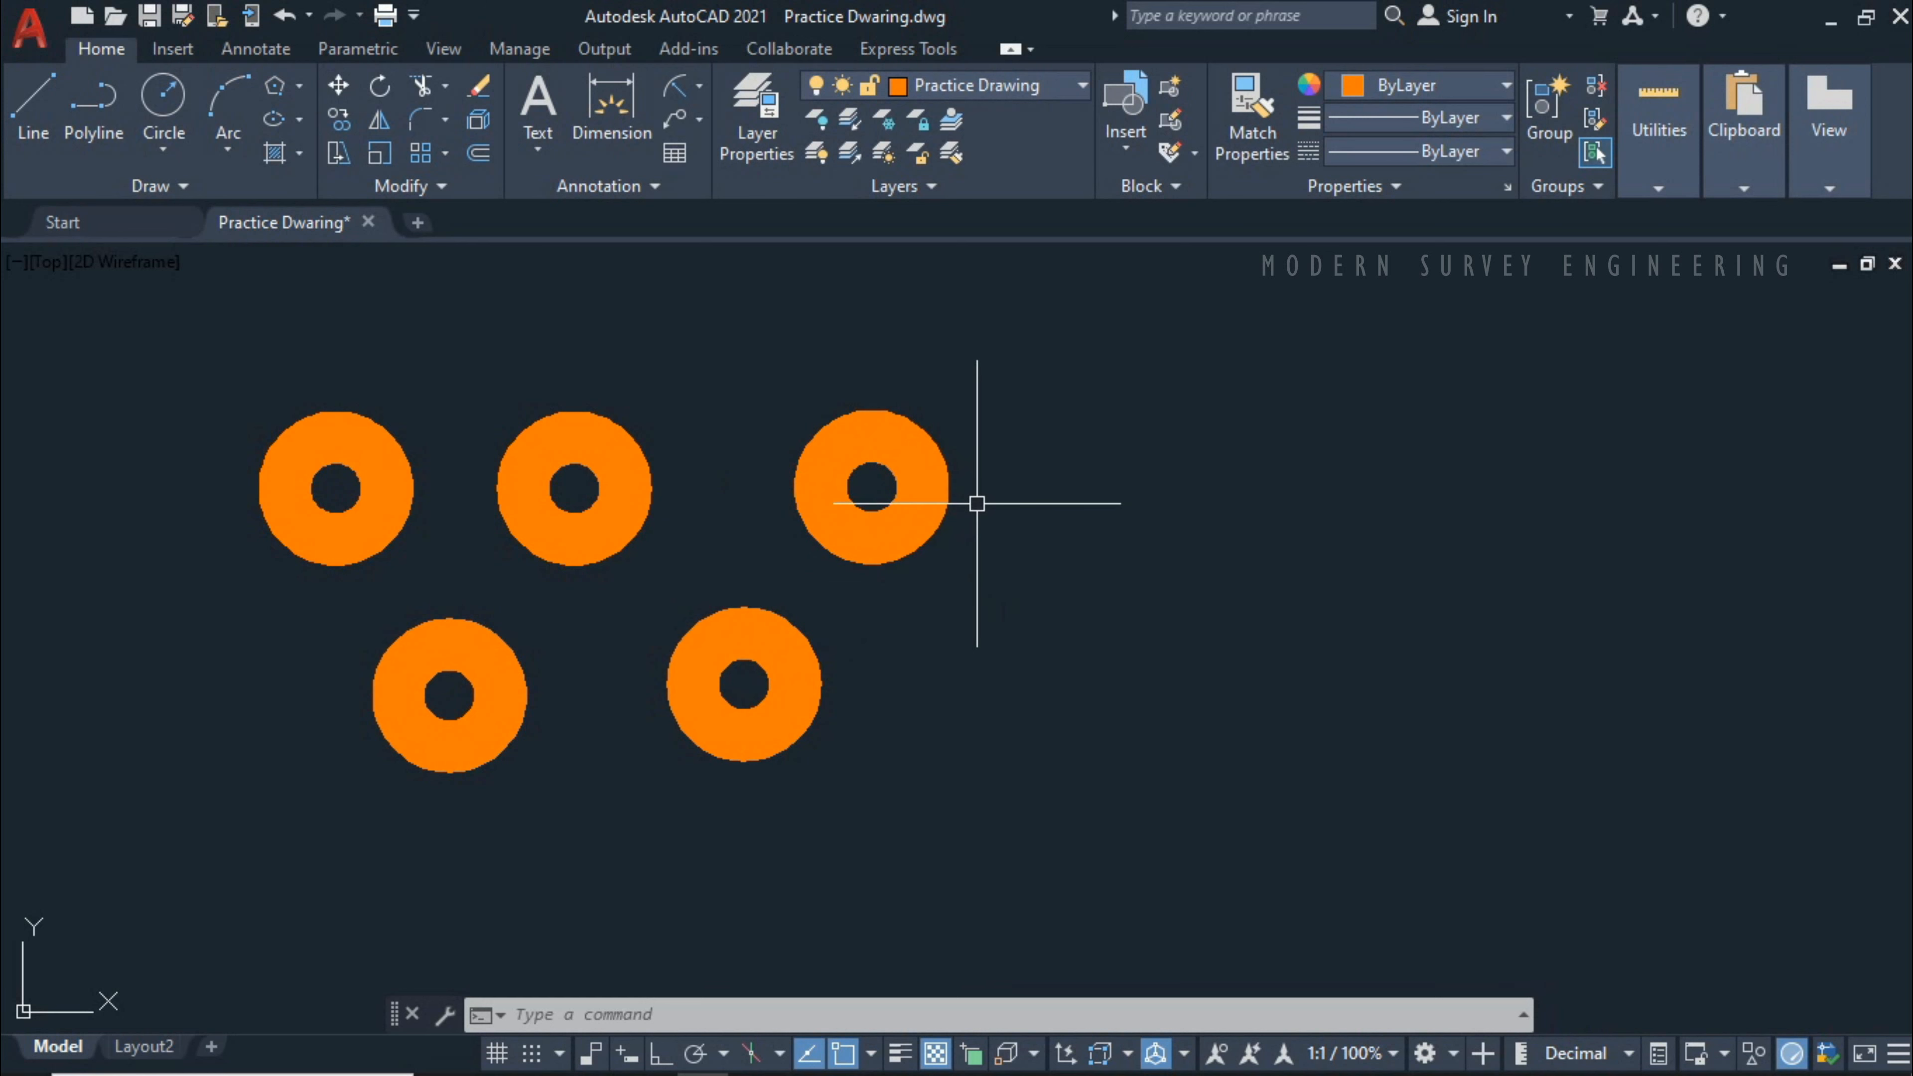
{"action": "scroll", "coordinate": [901, 513], "scroll_direction": "up", "scroll_amount": 4}
{"action": "scroll", "coordinate": [906, 519], "scroll_direction": "down", "scroll_amount": 4}
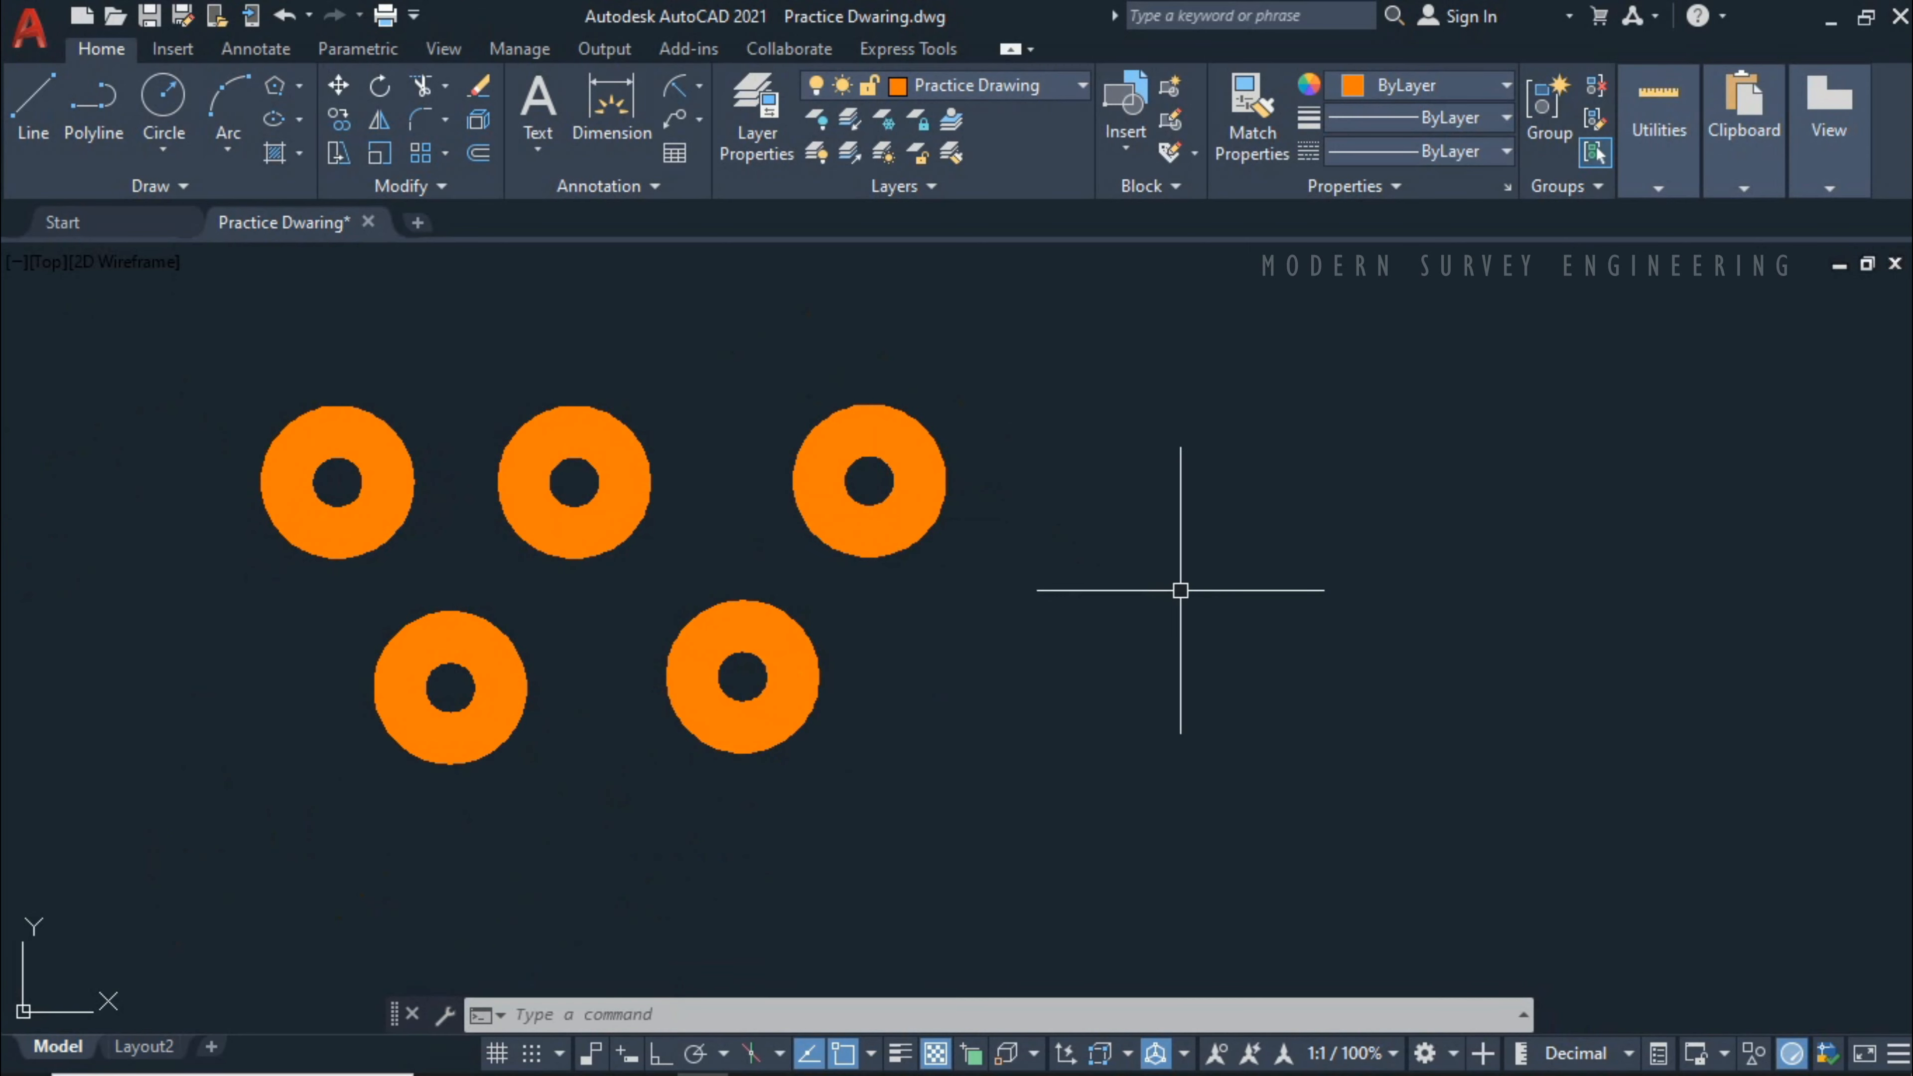
Step: Draw four solid donuts with inside diameter 0 and outside diameter 1, in a two-by-two arrangement to the right of the ring donuts
{"action": "type", "text": "DO"}
{"action": "key", "text": "Return"}
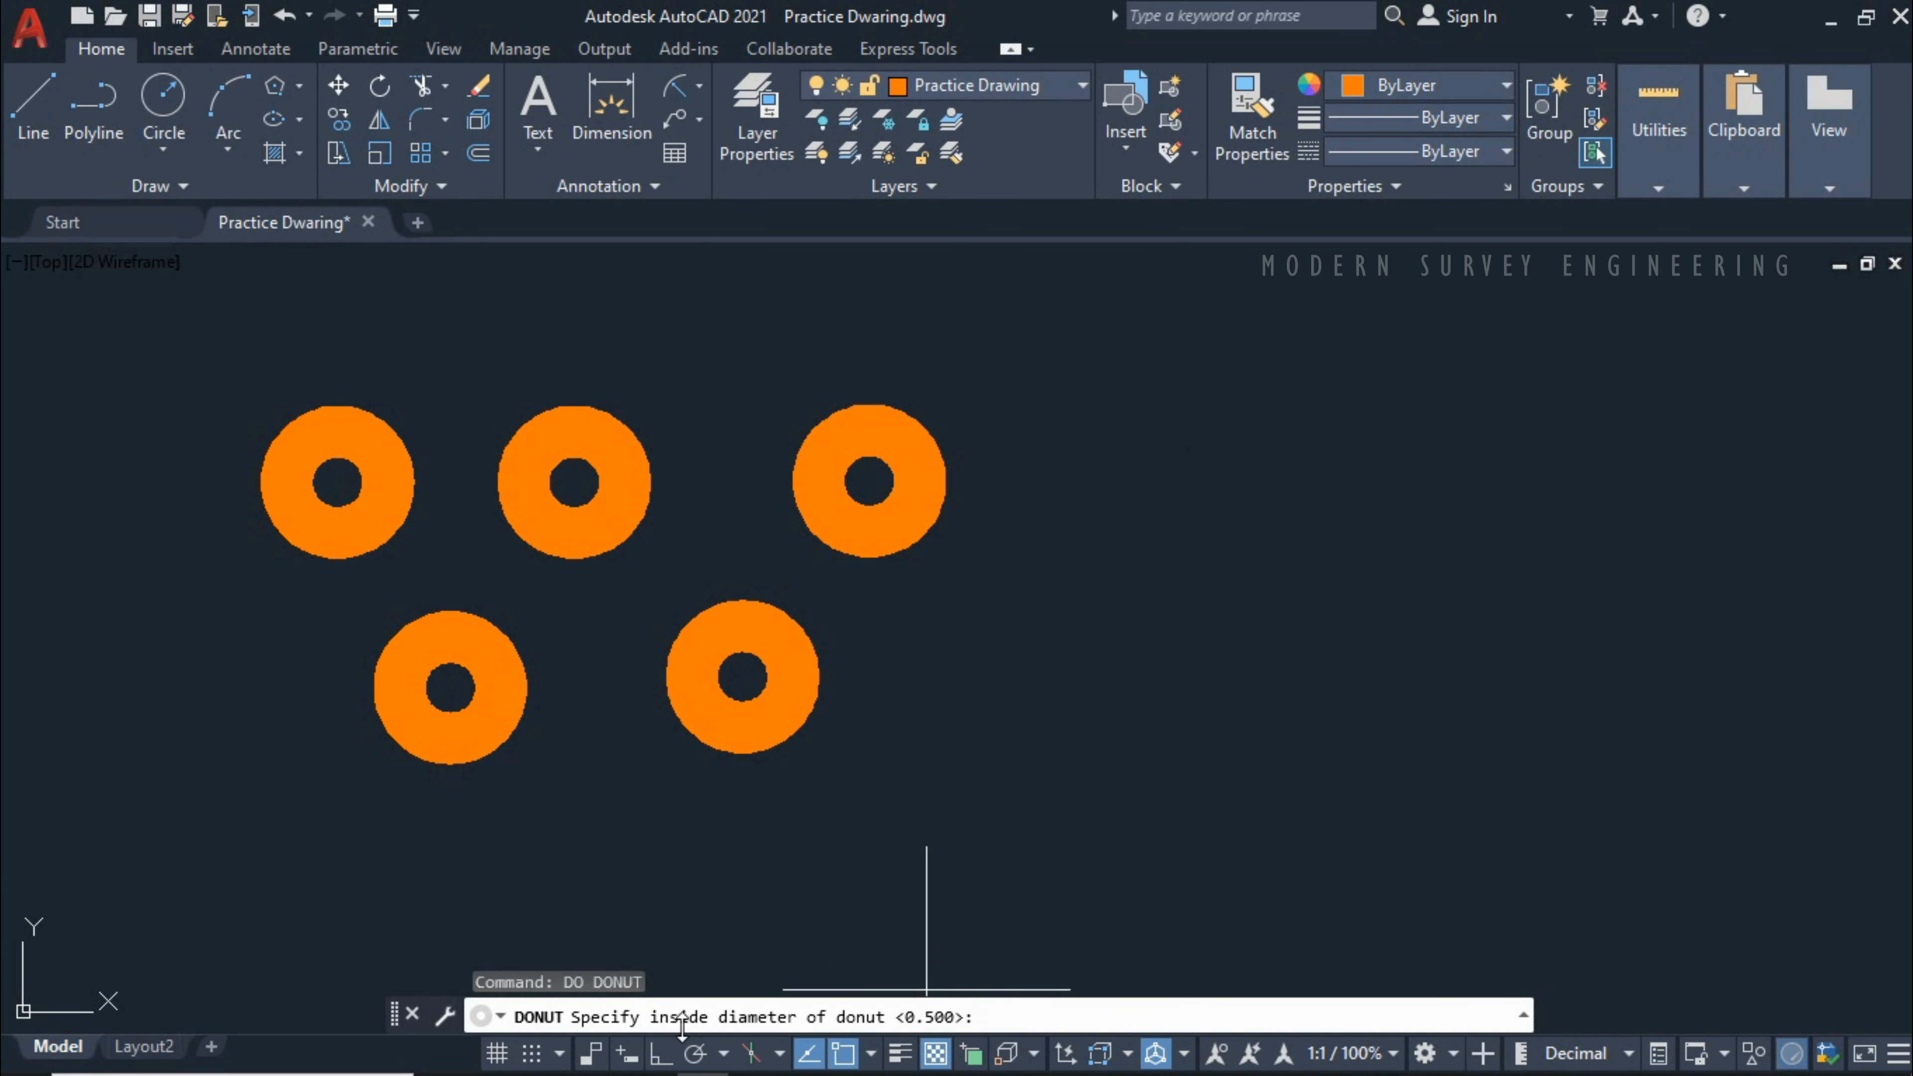
{"action": "scroll", "coordinate": [741, 677], "scroll_direction": "up", "scroll_amount": 2}
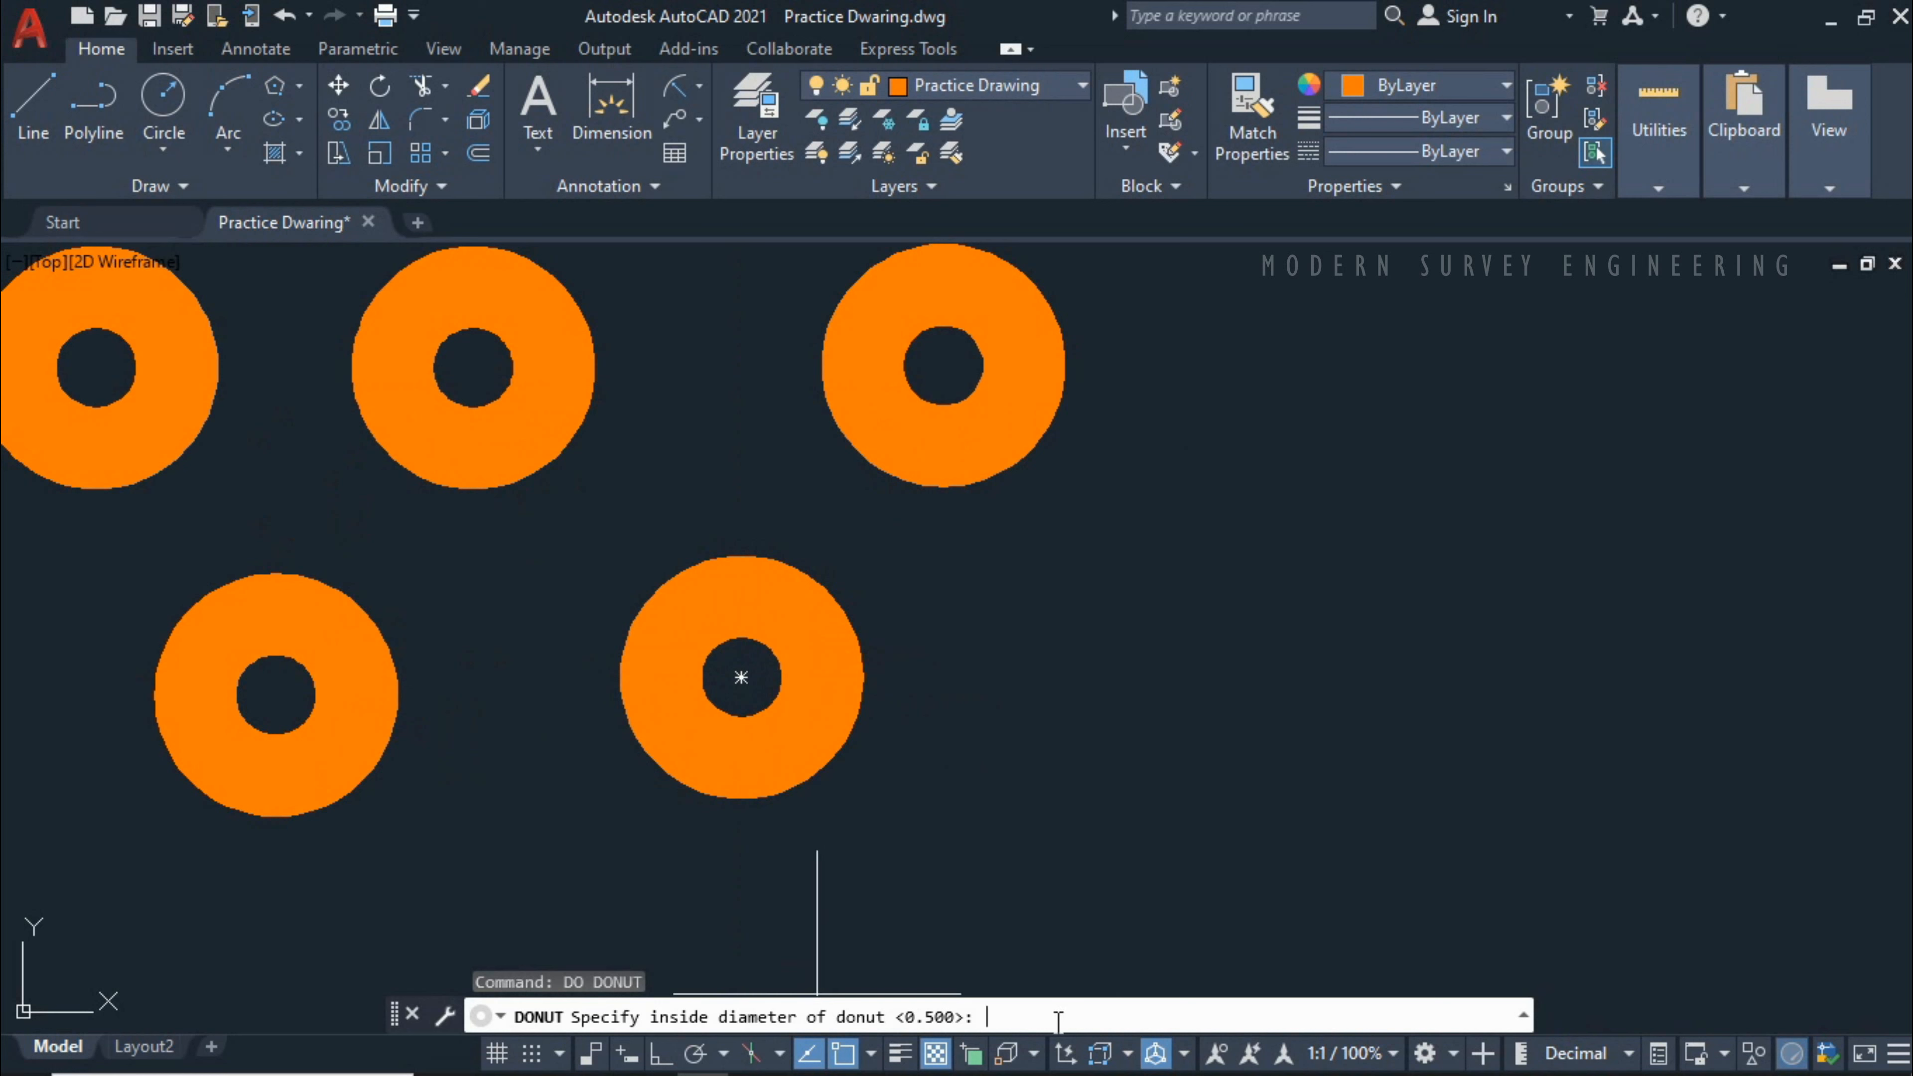
{"action": "key", "text": "Return"}
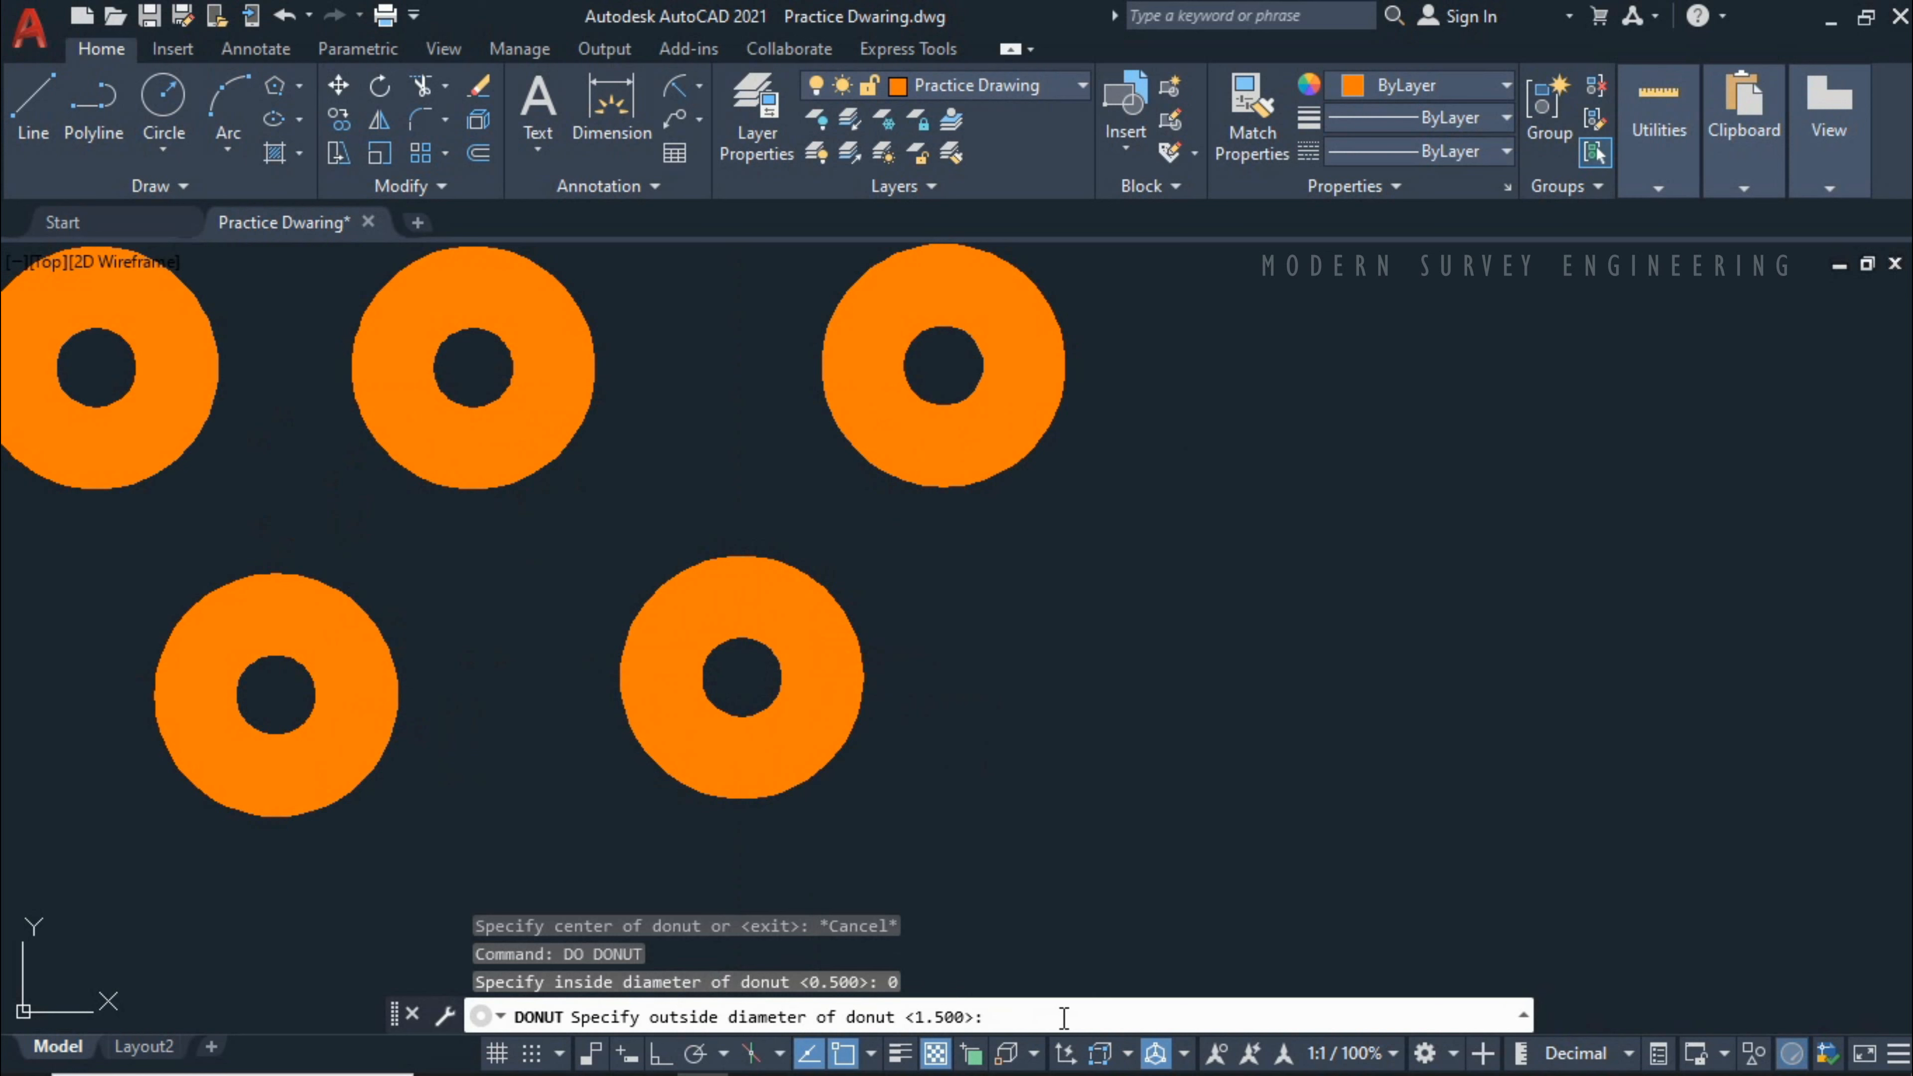
{"action": "type", "text": "1"}
{"action": "key", "text": "Return"}
{"action": "scroll", "coordinate": [1098, 632], "scroll_direction": "down", "scroll_amount": 2}
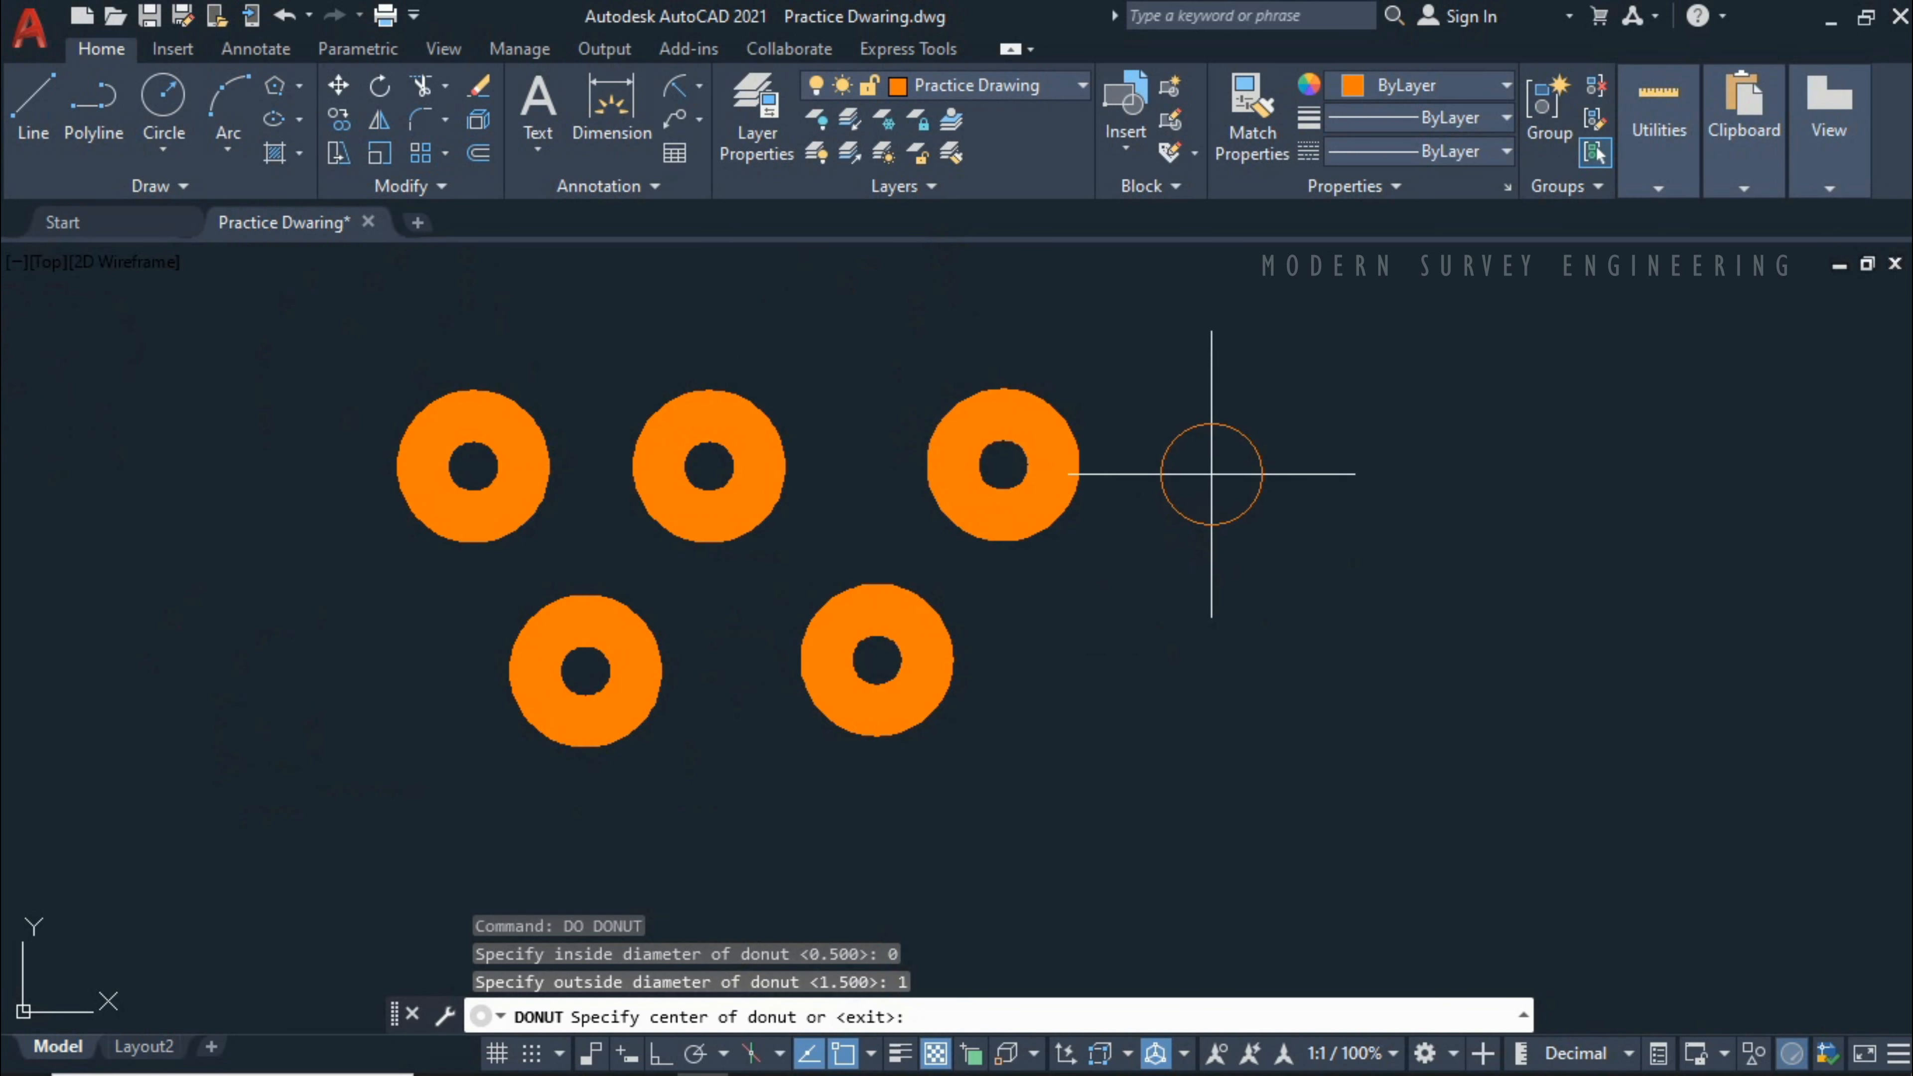
{"action": "left_click", "coordinate": [1211, 473]}
{"action": "left_click", "coordinate": [1210, 628]}
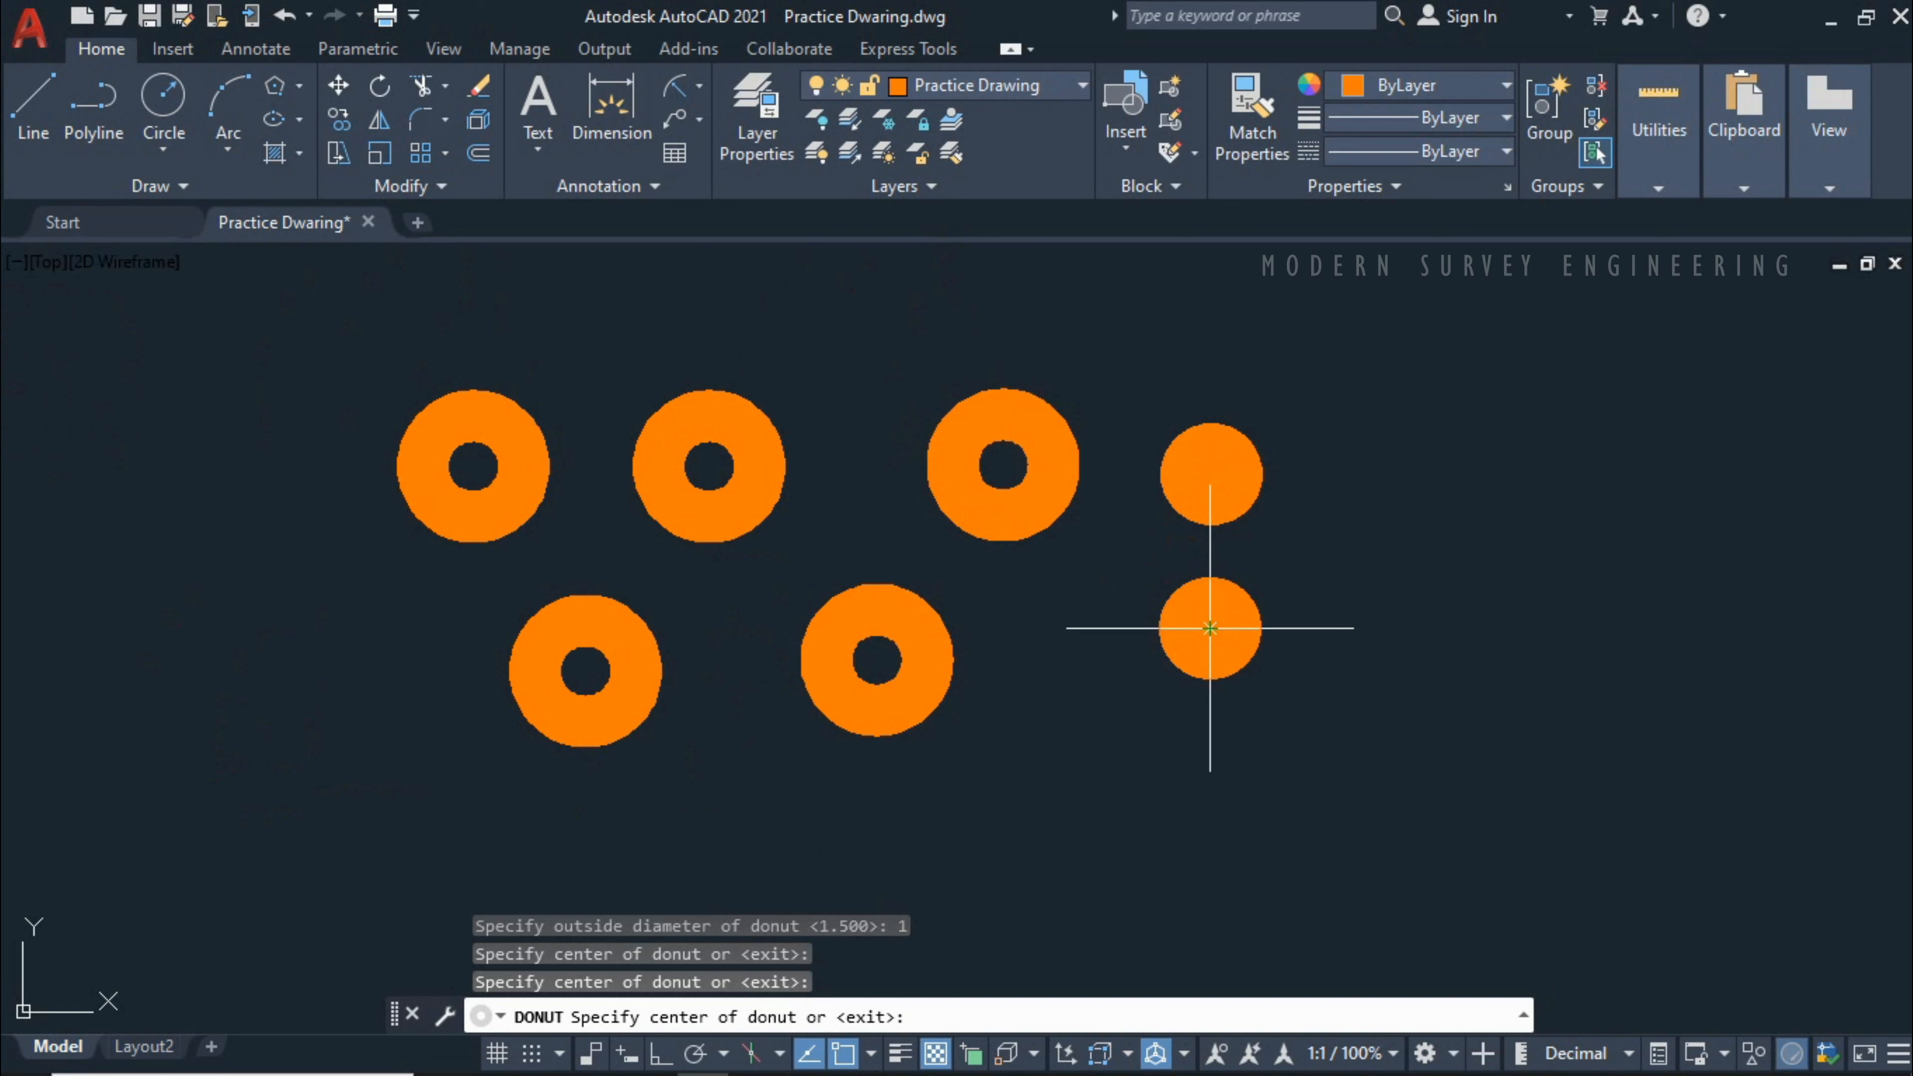
{"action": "left_click", "coordinate": [1365, 472]}
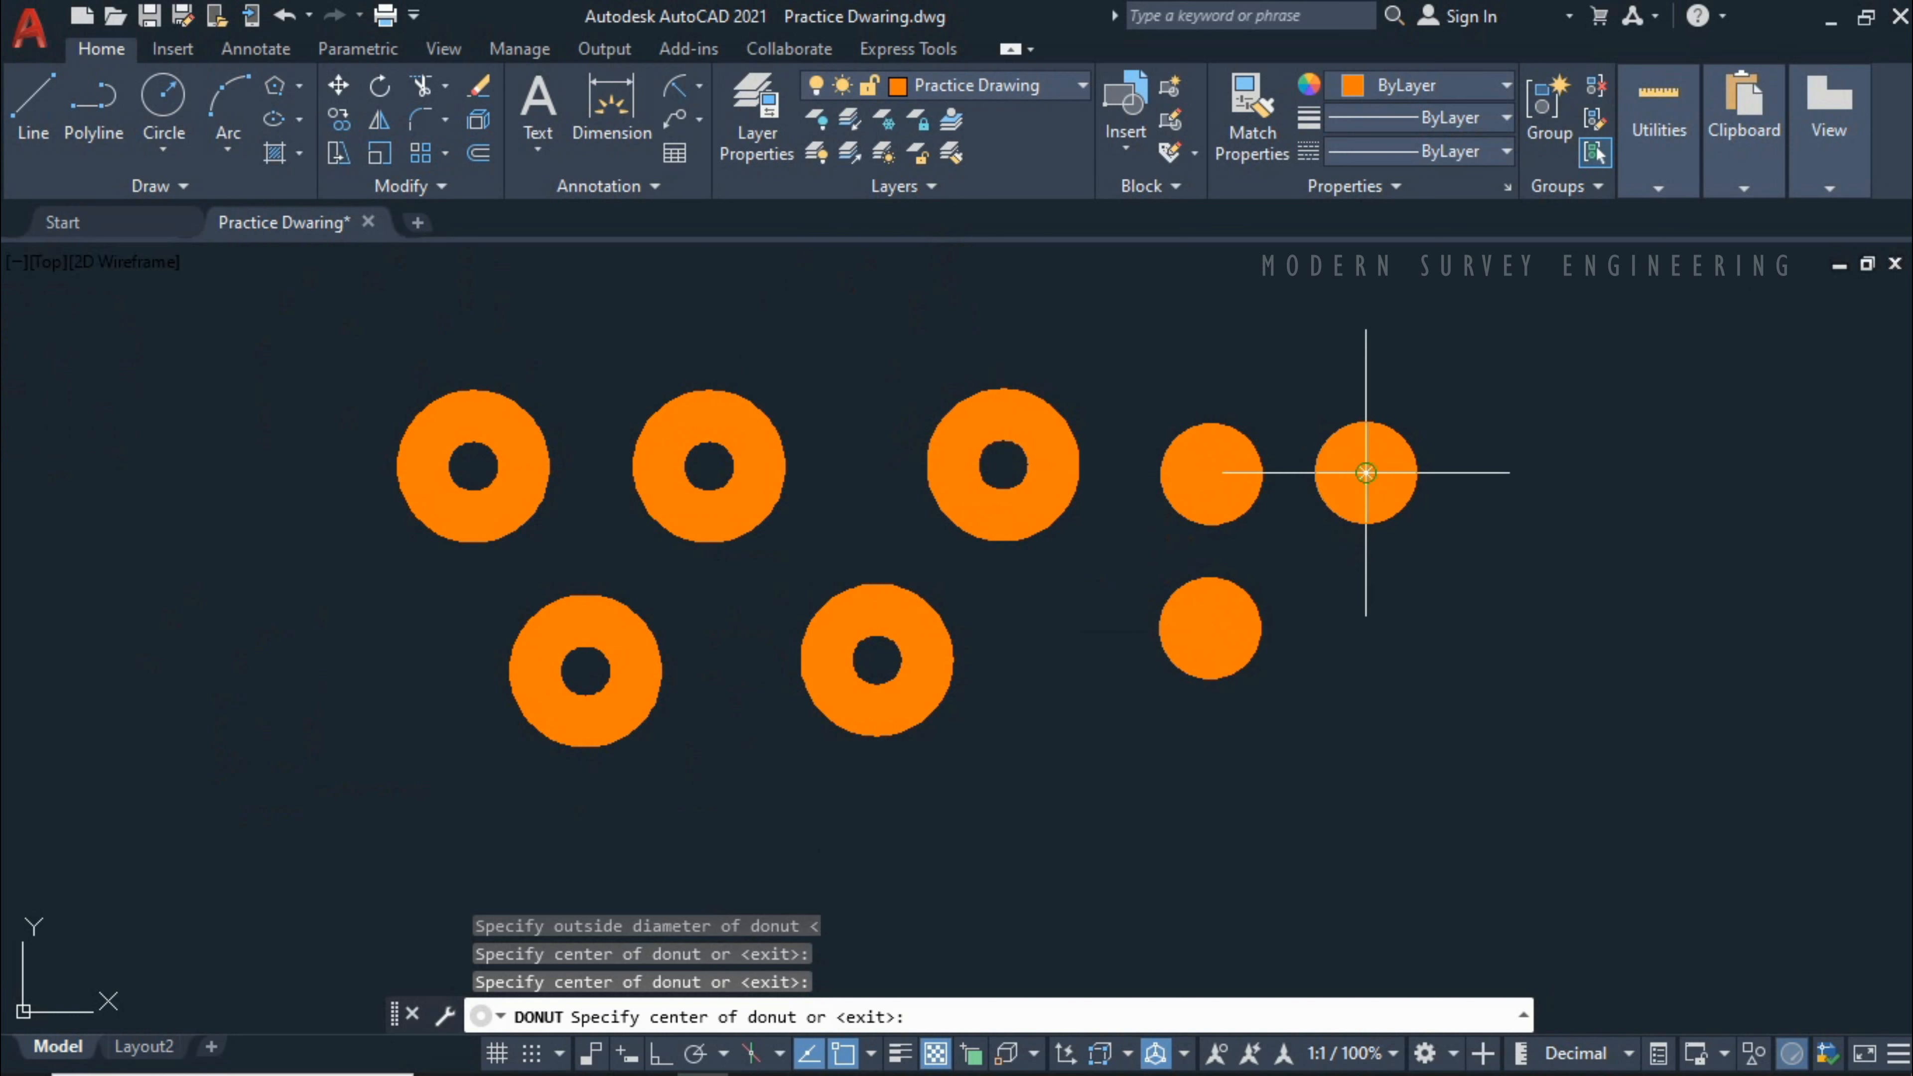
{"action": "left_click", "coordinate": [1367, 613]}
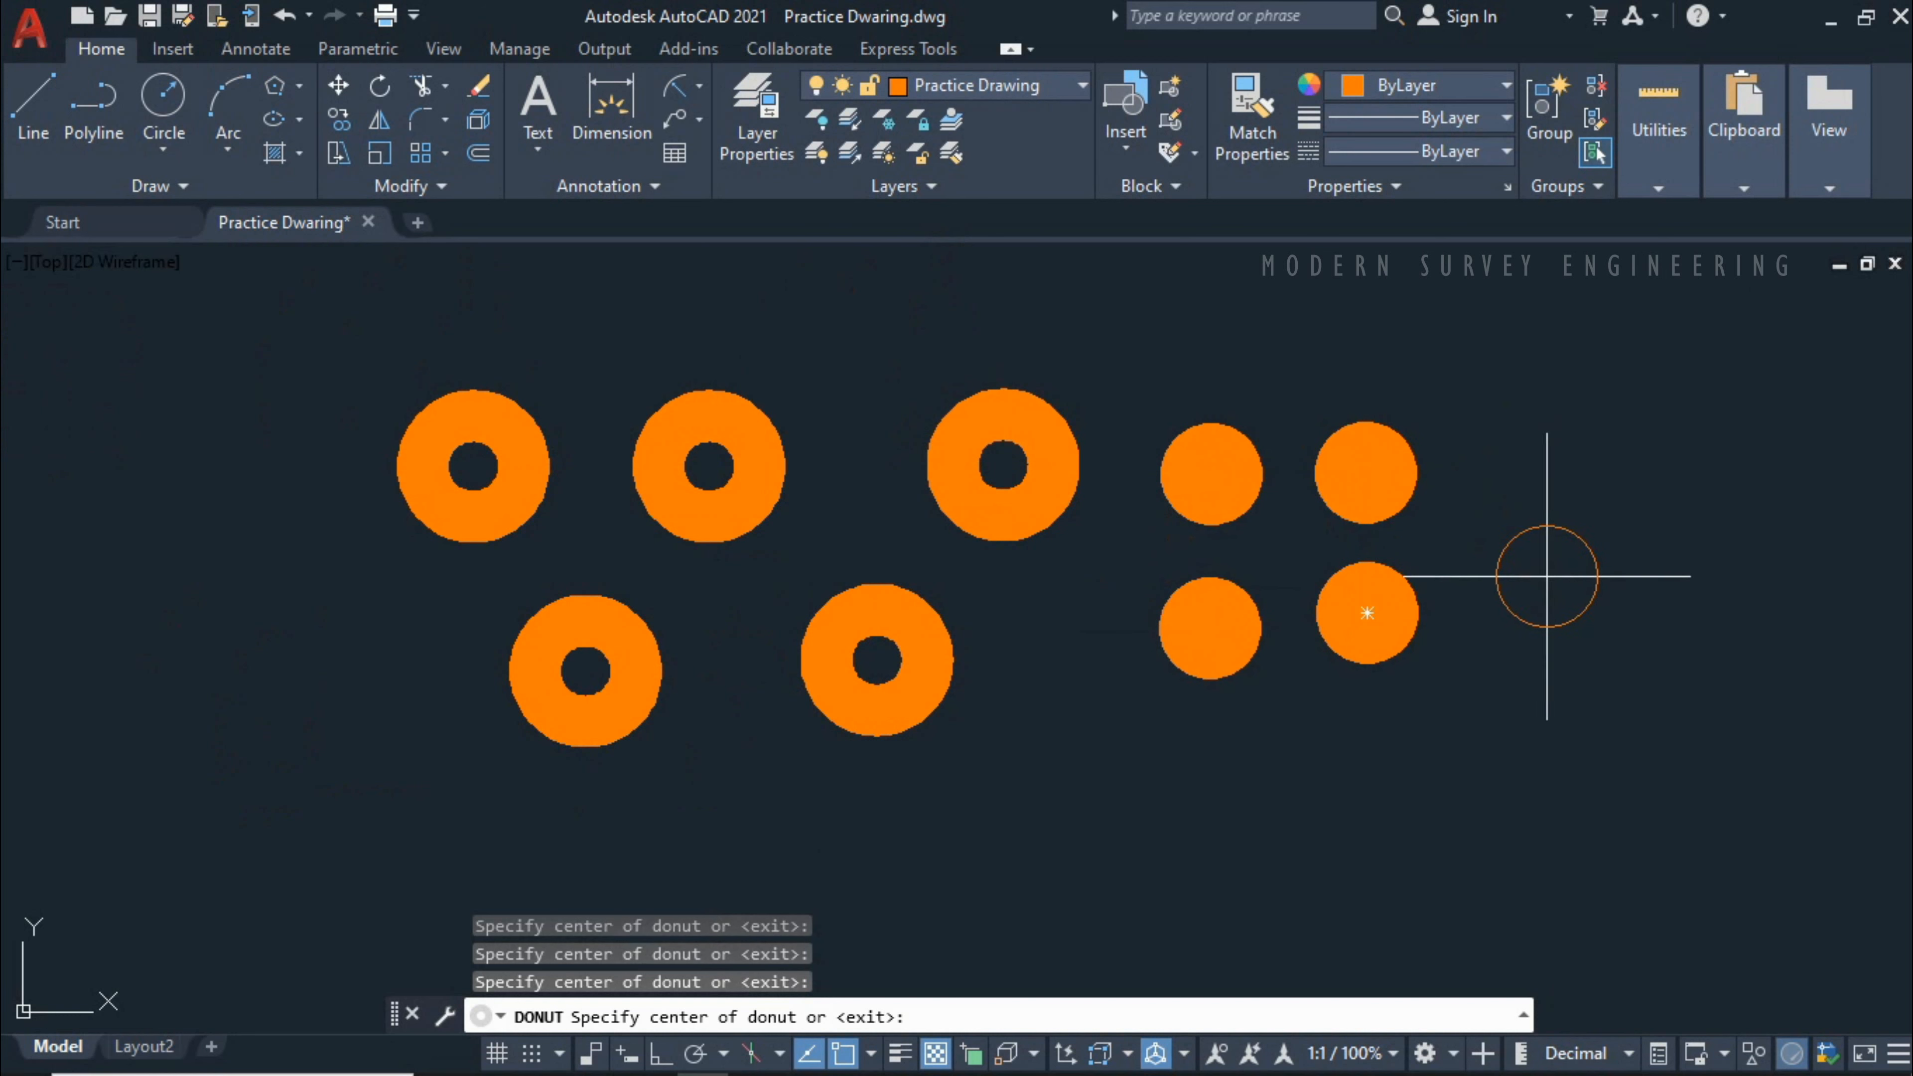
{"action": "key", "text": "Escape"}
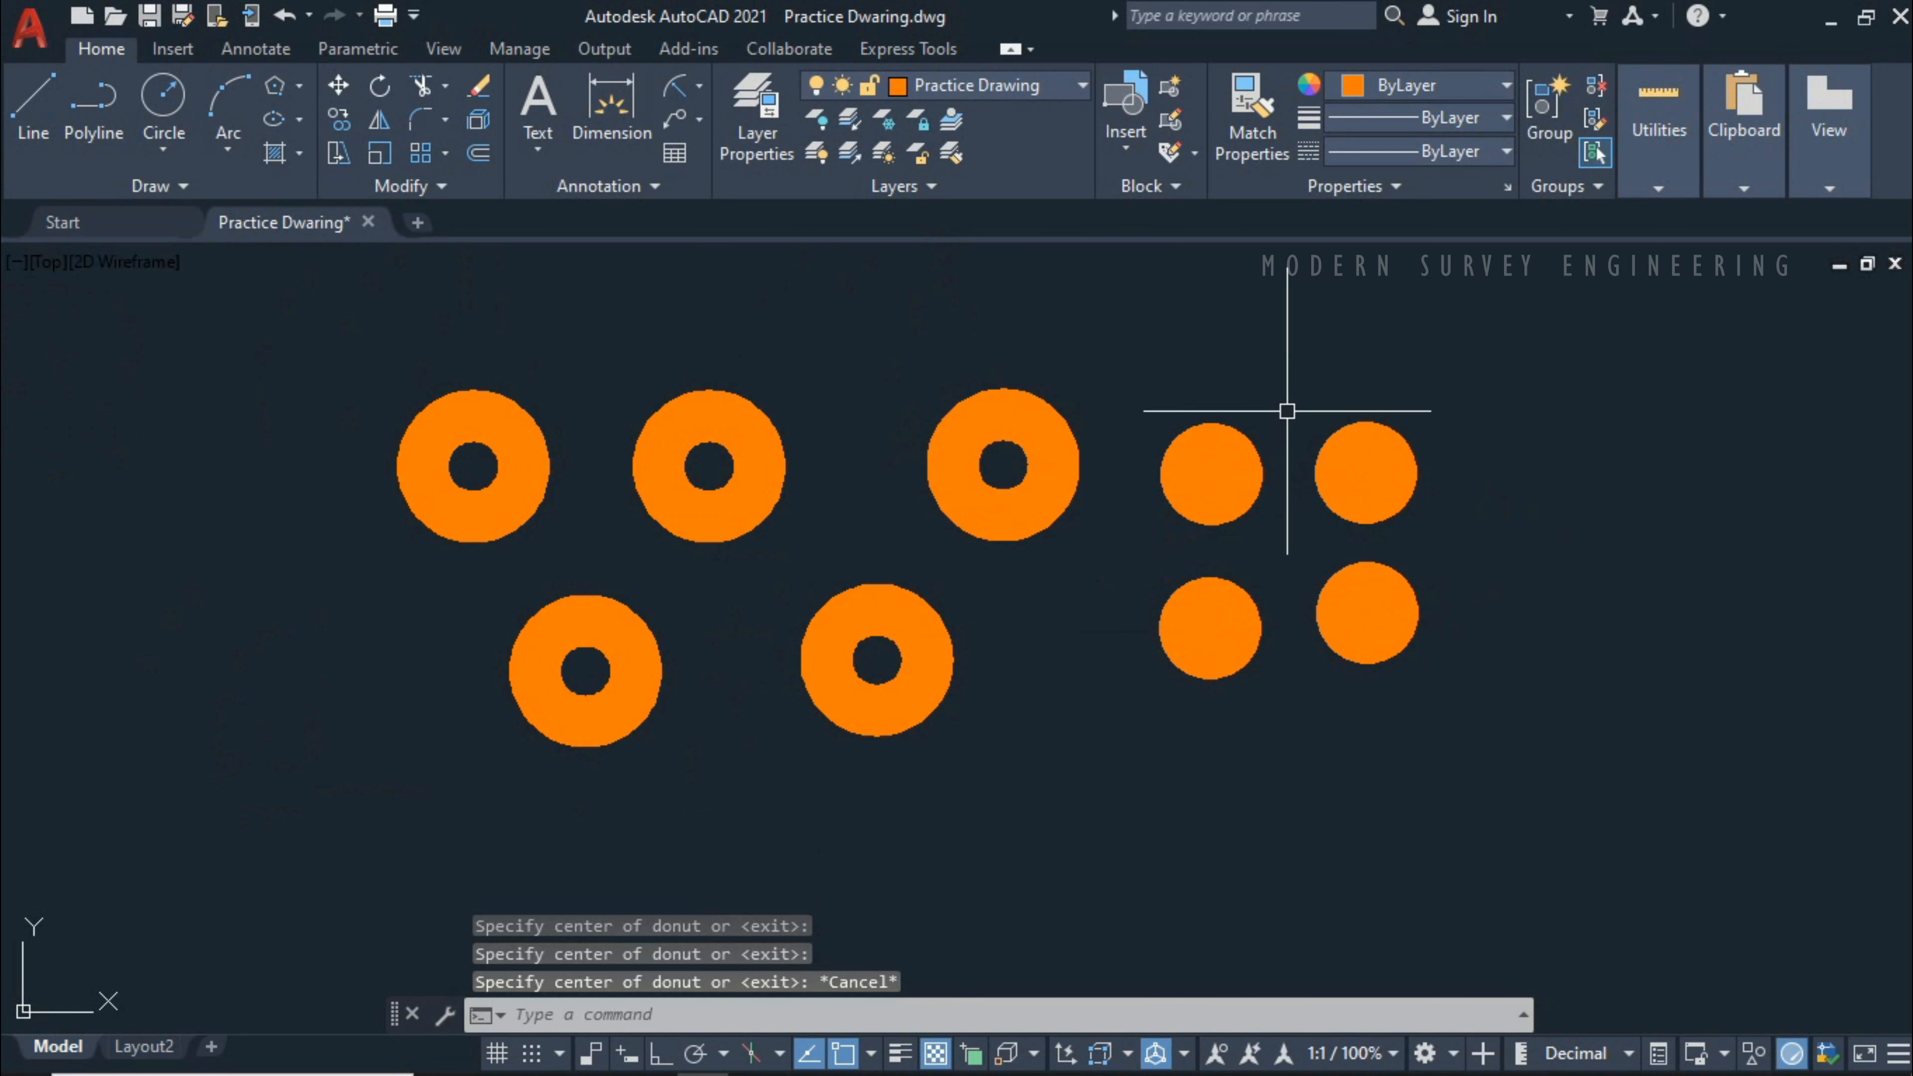
{"action": "scroll", "coordinate": [1287, 407], "scroll_direction": "up", "scroll_amount": 3}
{"action": "middle_click_drag", "start_coordinate": [1280, 414], "coordinate": [1233, 500]}
{"action": "scroll", "coordinate": [1233, 482], "scroll_direction": "down", "scroll_amount": 3}
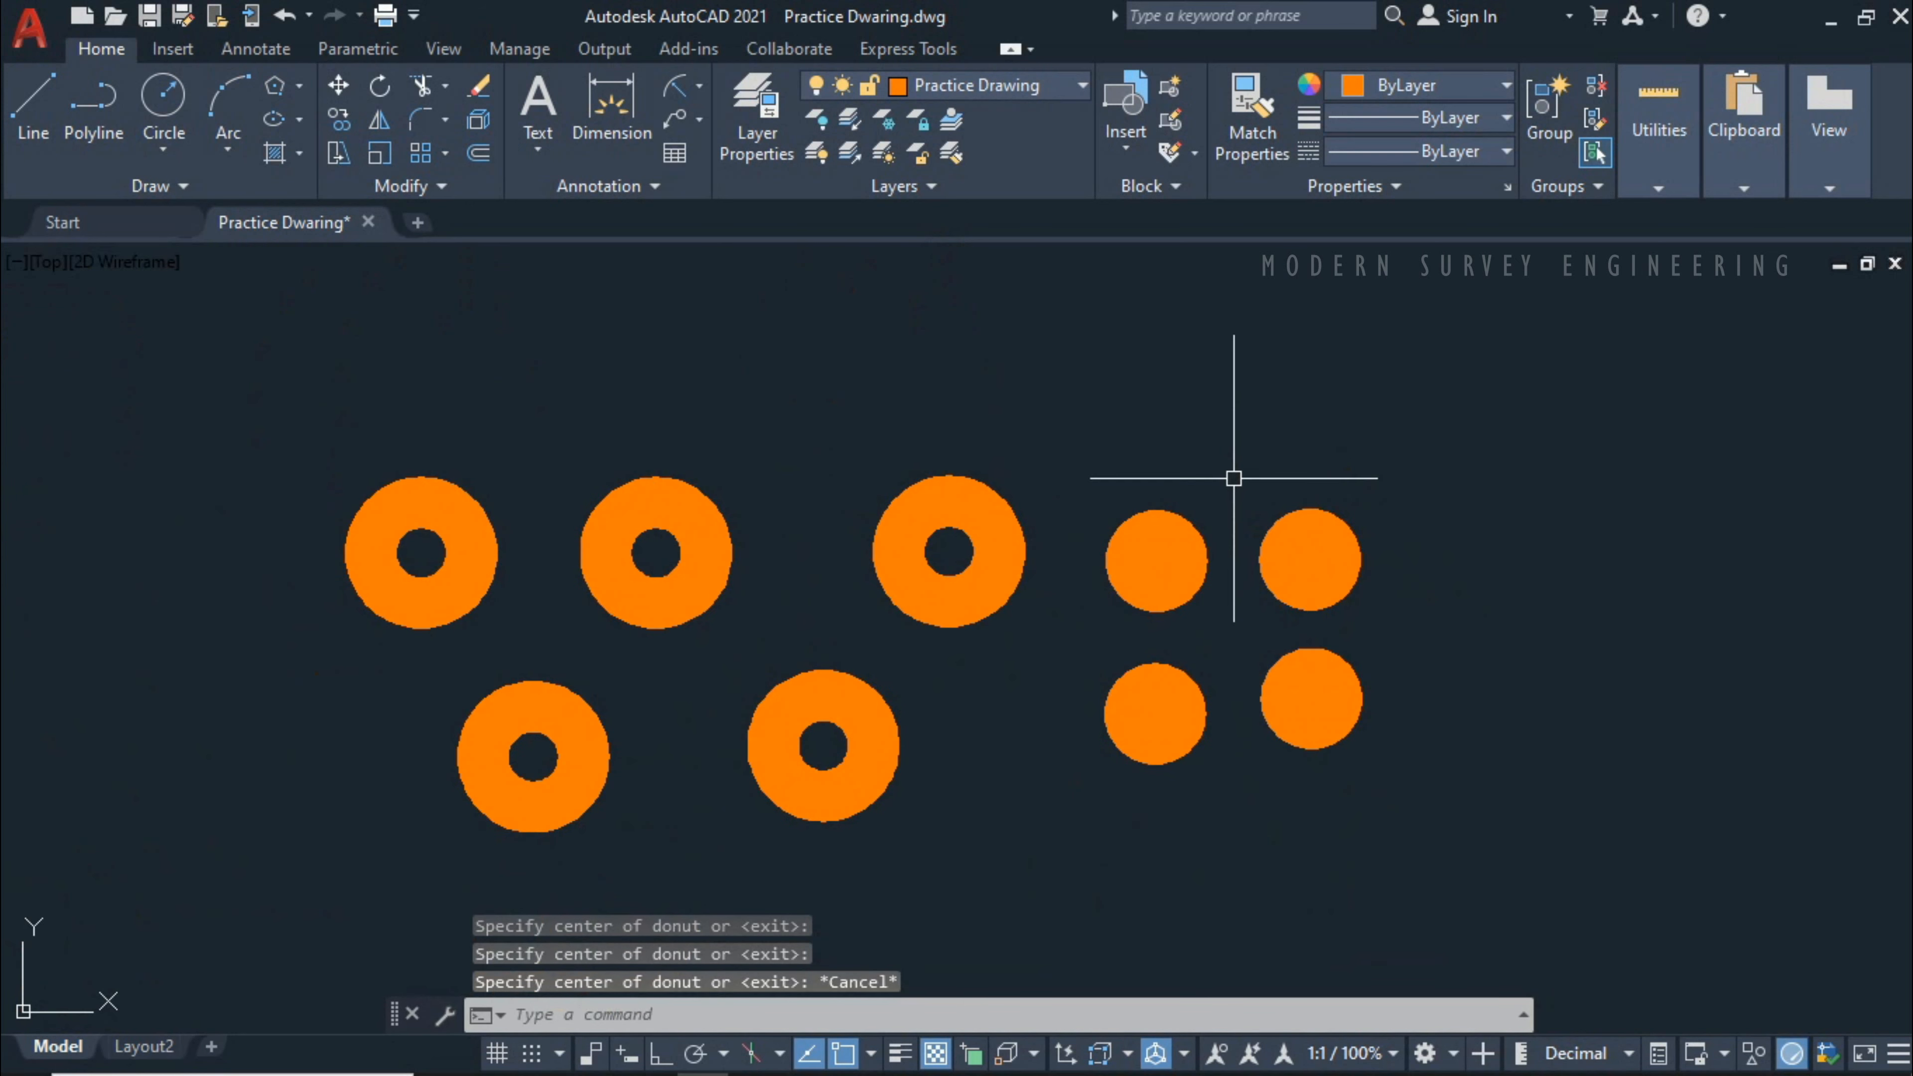
{"action": "middle_click_drag", "start_coordinate": [1377, 485], "coordinate": [1149, 522]}
{"action": "middle_click_drag", "start_coordinate": [1280, 595], "coordinate": [1475, 547]}
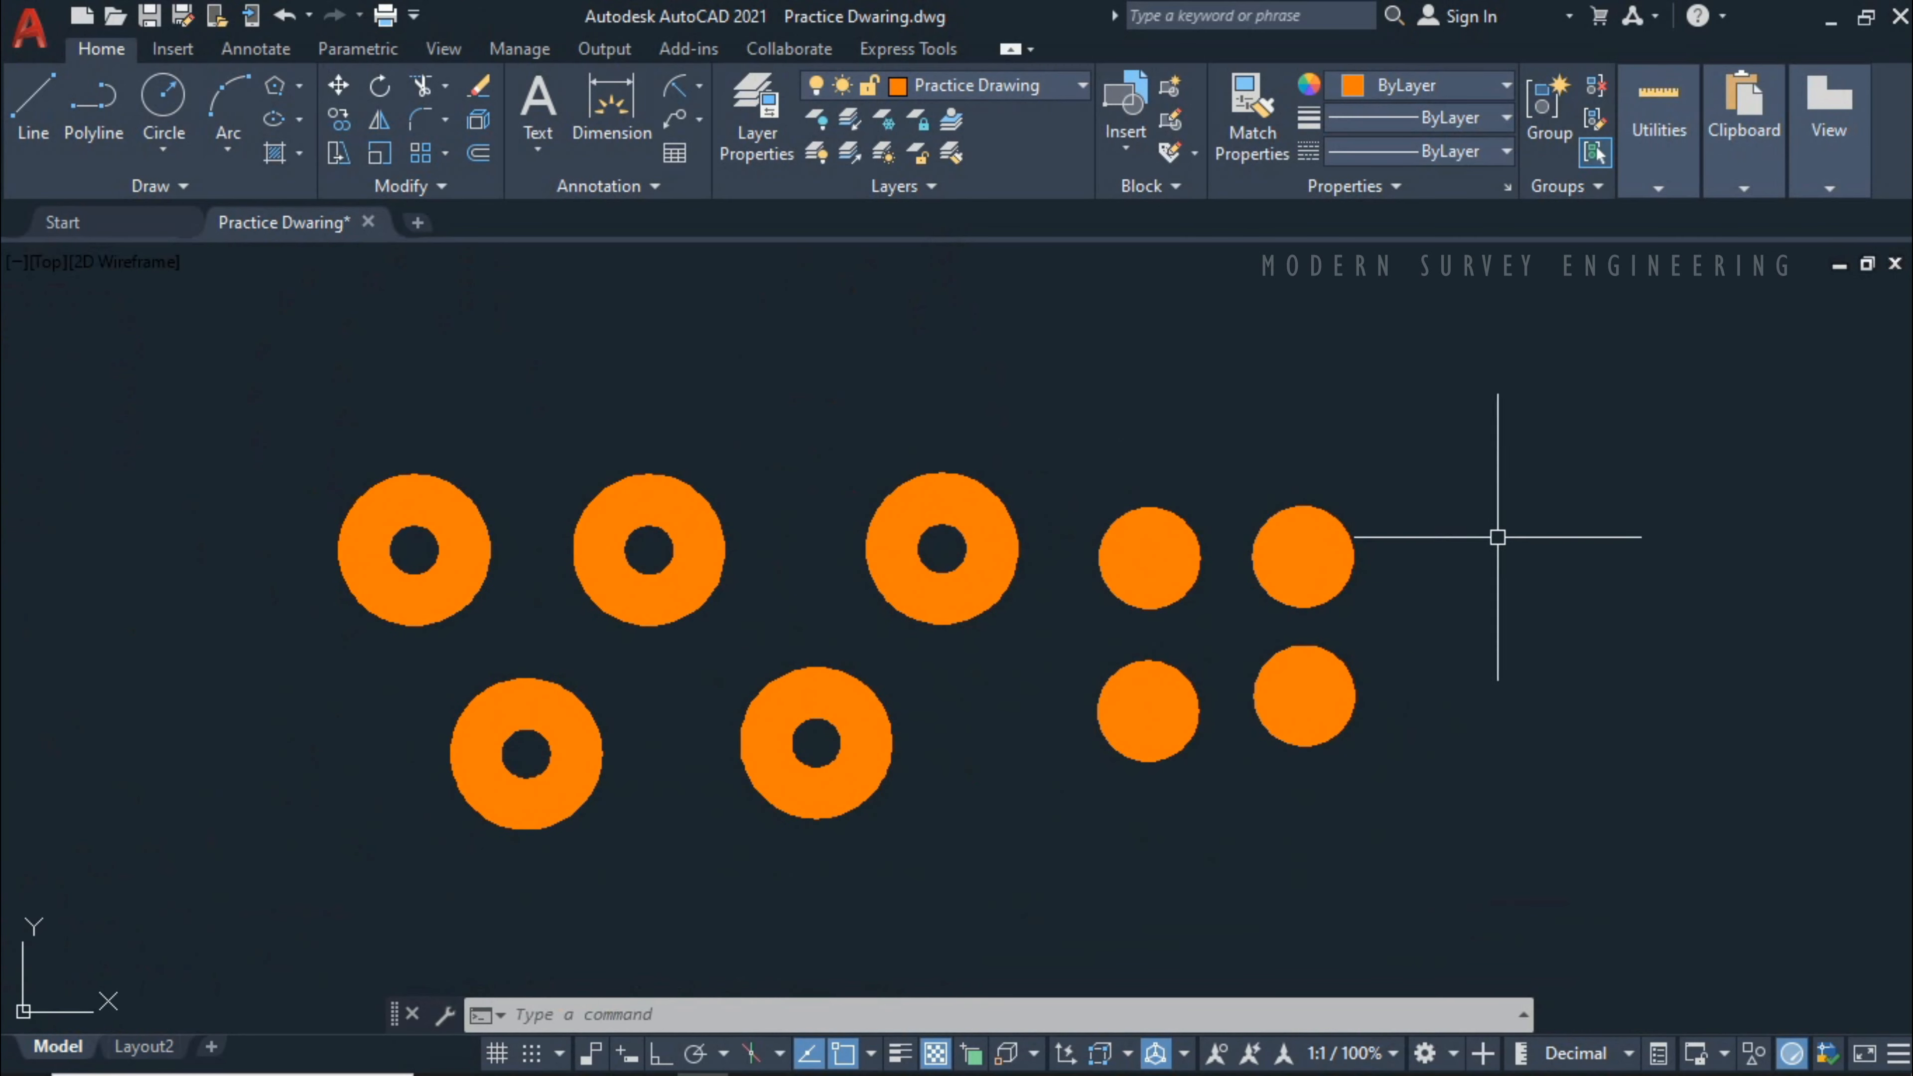